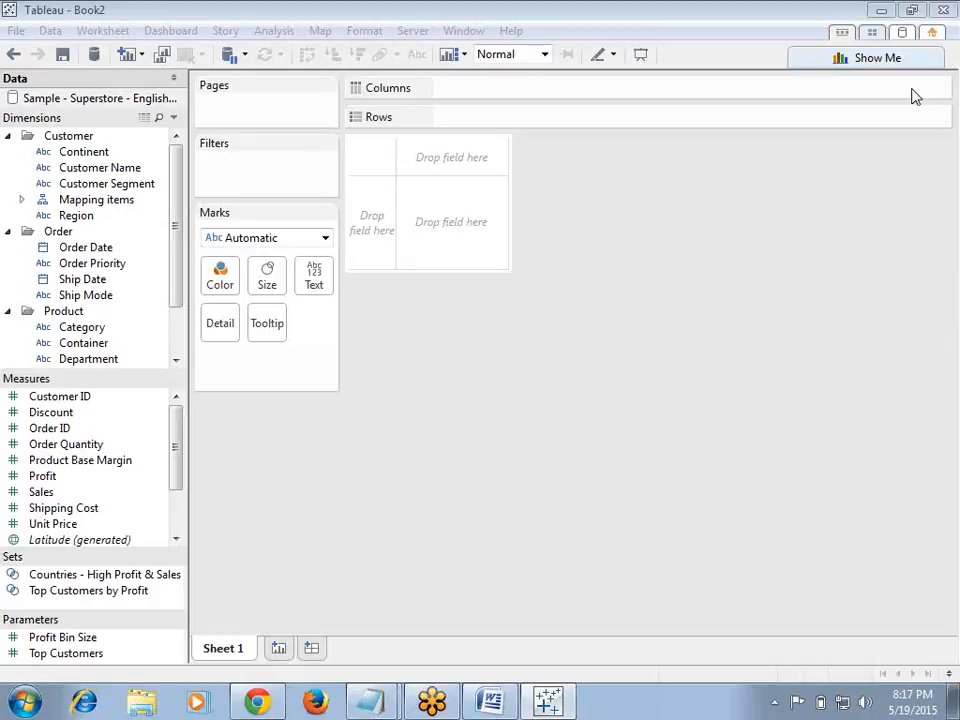
Step: Switch to the tab class Notes file in Notepad and scroll through the notes
{"action": "left_click", "coordinate": [651, 232]}
{"action": "left_click", "coordinate": [370, 701]}
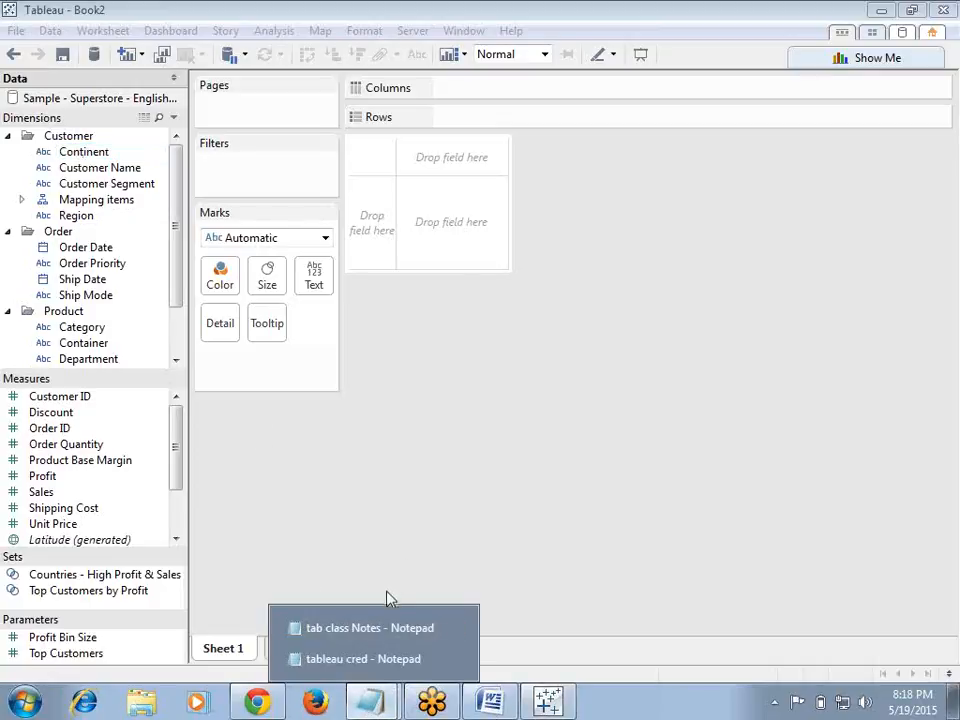
{"action": "left_click", "coordinate": [455, 659]}
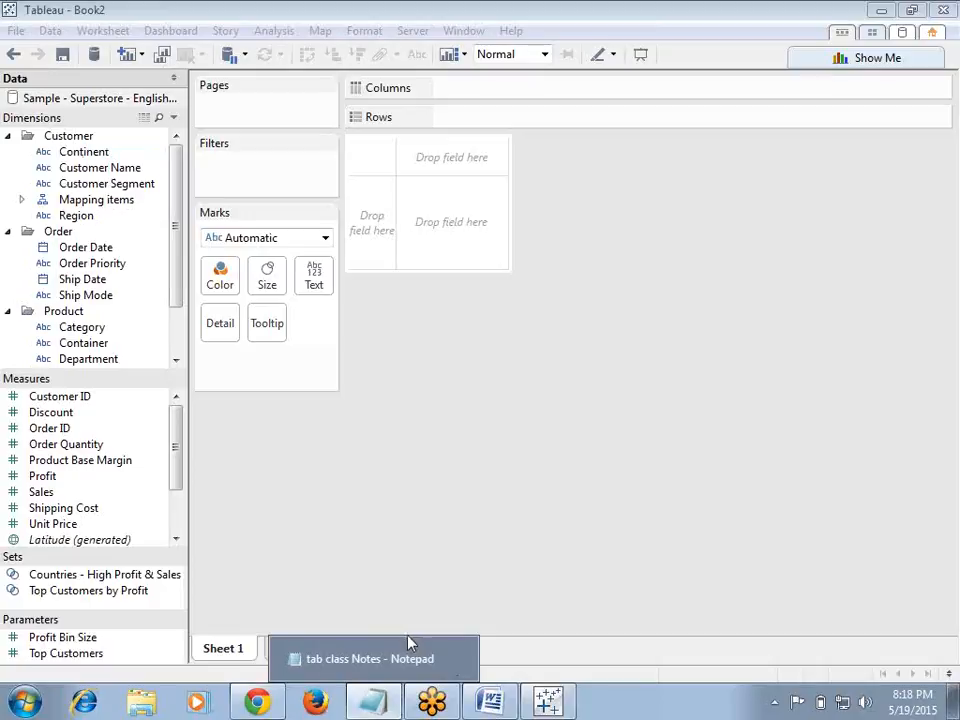
{"action": "left_click", "coordinate": [405, 655]}
{"action": "left_click_drag", "start_coordinate": [645, 450], "coordinate": [633, 300]}
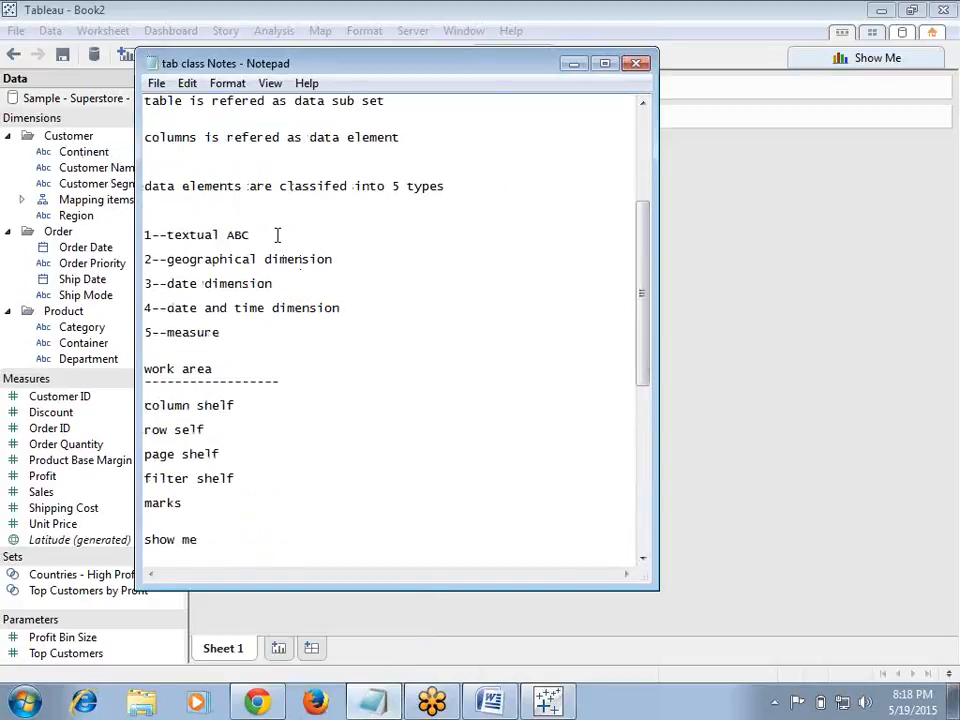
Step: Expand the Mapping items folder and browse the dimension and measure fields in the data pane
{"action": "left_click", "coordinate": [21, 199]}
{"action": "left_click", "coordinate": [130, 216]}
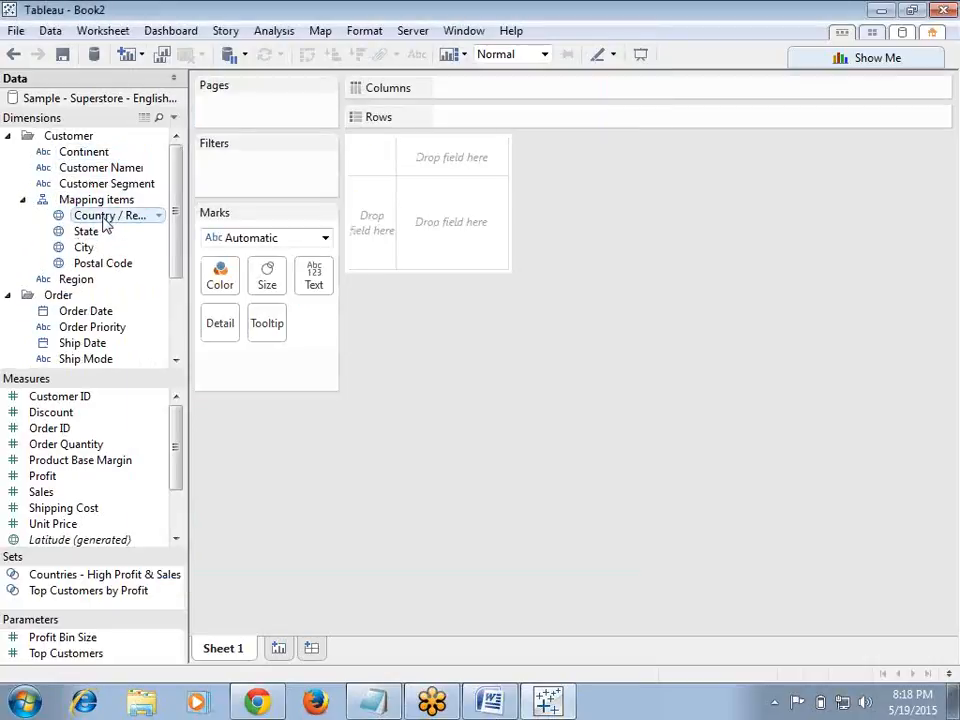
{"action": "left_click_drag", "start_coordinate": [179, 266], "coordinate": [178, 302]}
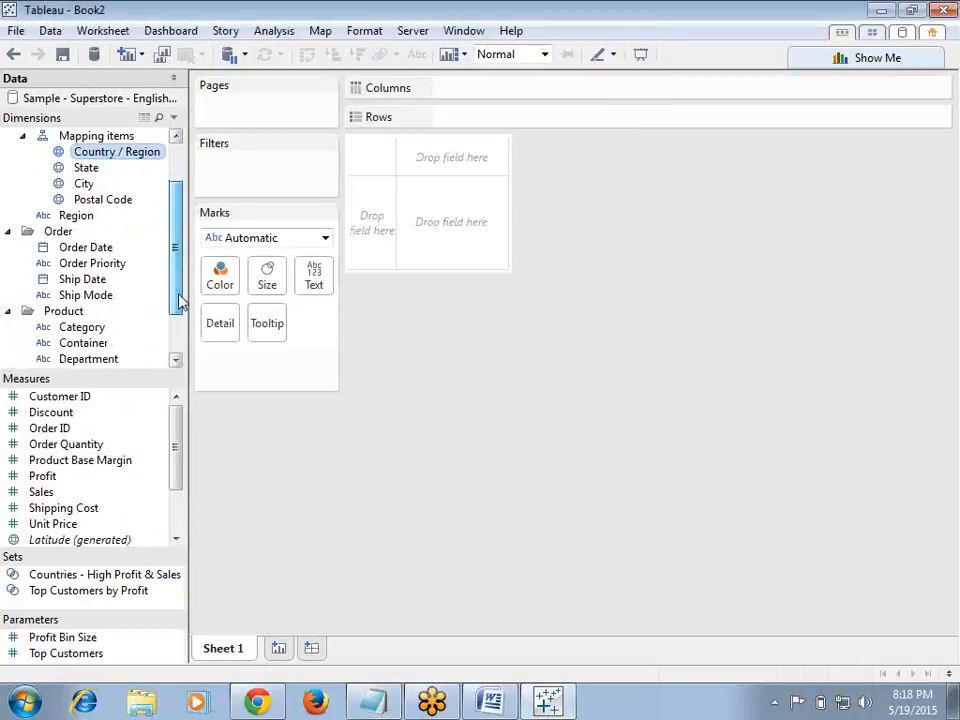
{"action": "left_click", "coordinate": [88, 248]}
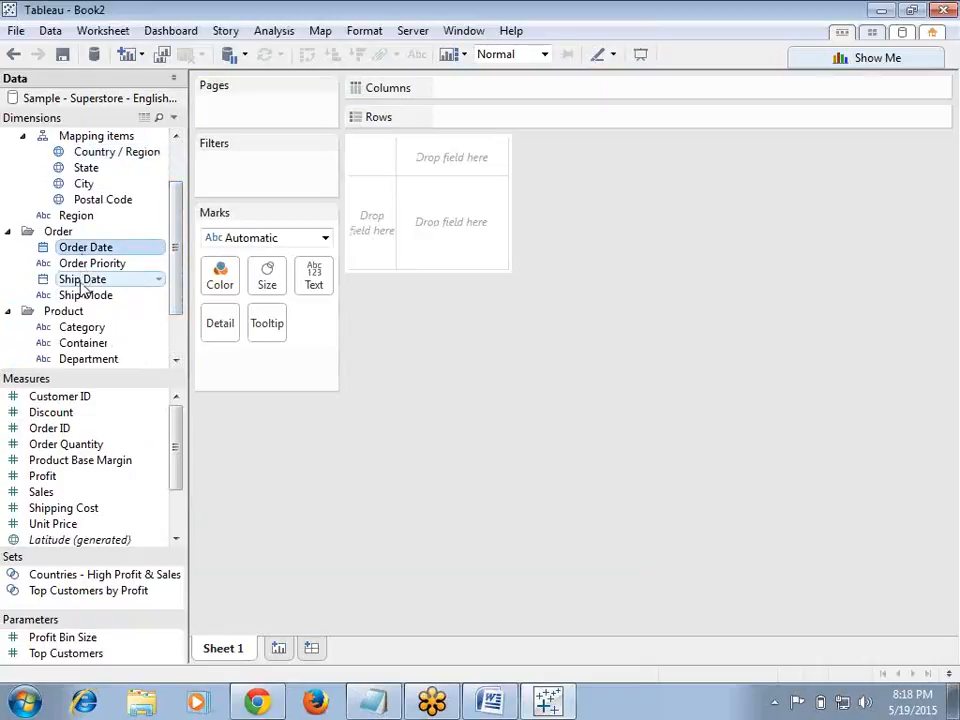
{"action": "left_click", "coordinate": [86, 280]}
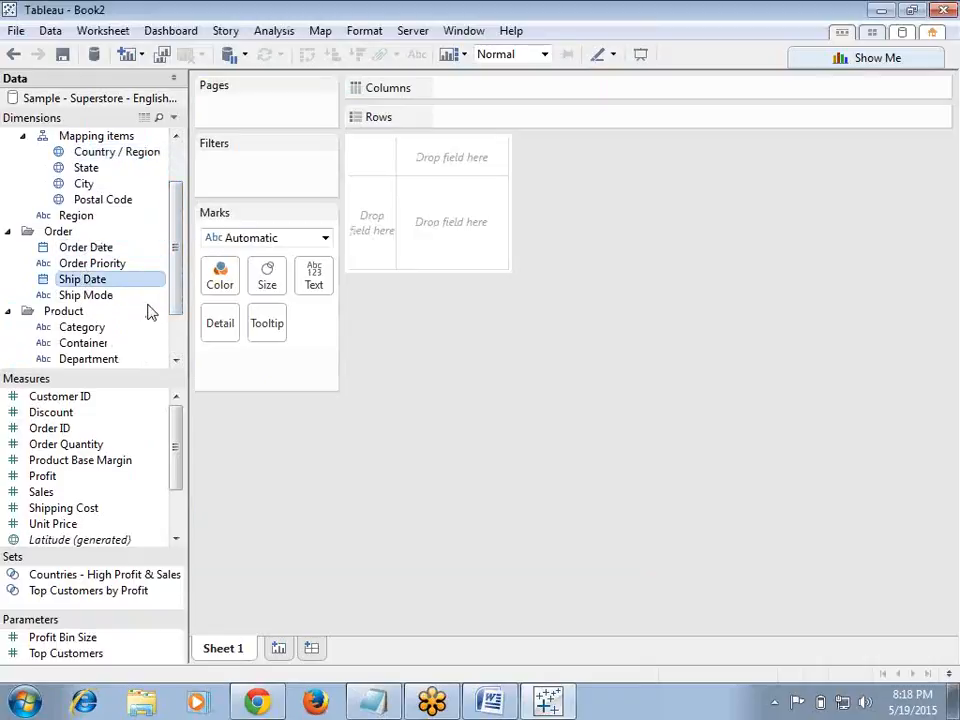
{"action": "left_click", "coordinate": [95, 462]}
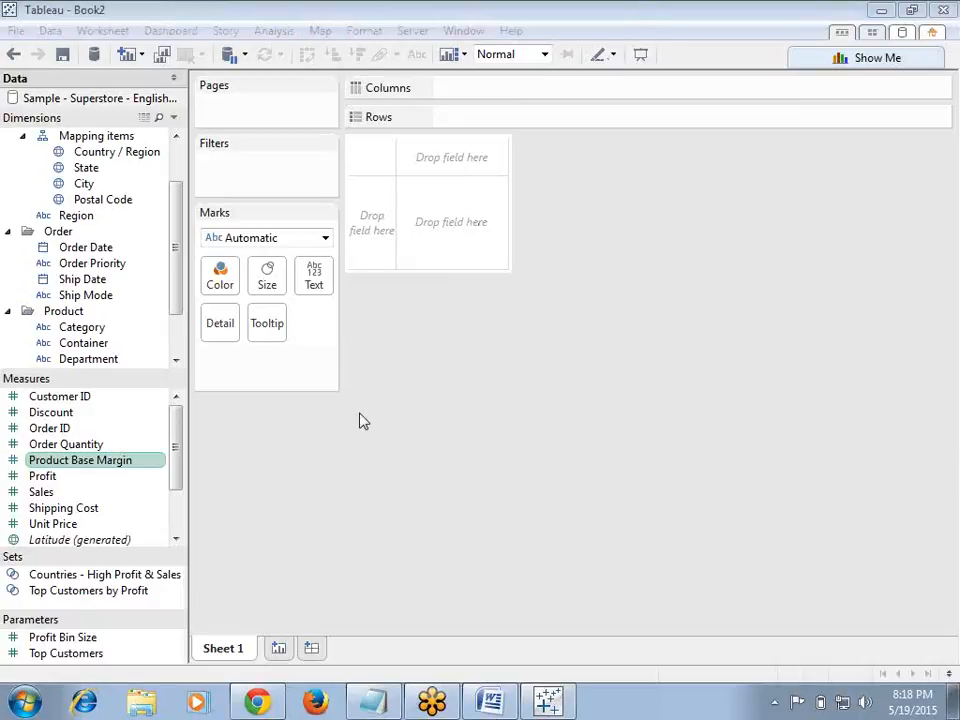
Step: Add Continent and then Department to the Rows shelf
{"action": "left_click_drag", "start_coordinate": [176, 300], "coordinate": [176, 222]}
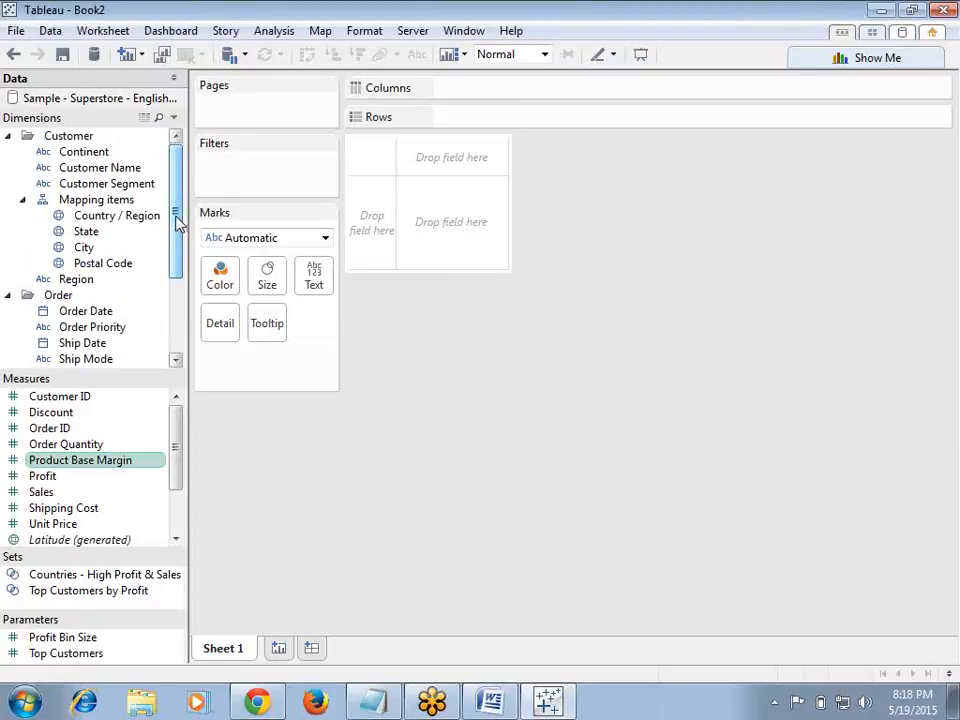
{"action": "left_click", "coordinate": [110, 152]}
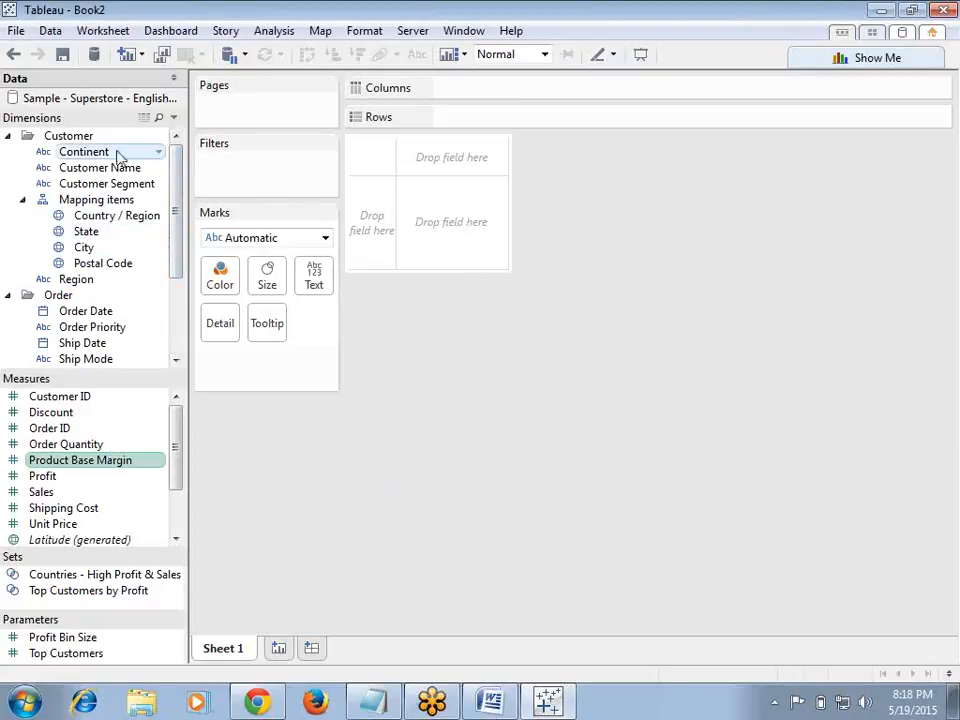
{"action": "left_click_drag", "start_coordinate": [114, 152], "coordinate": [478, 118]}
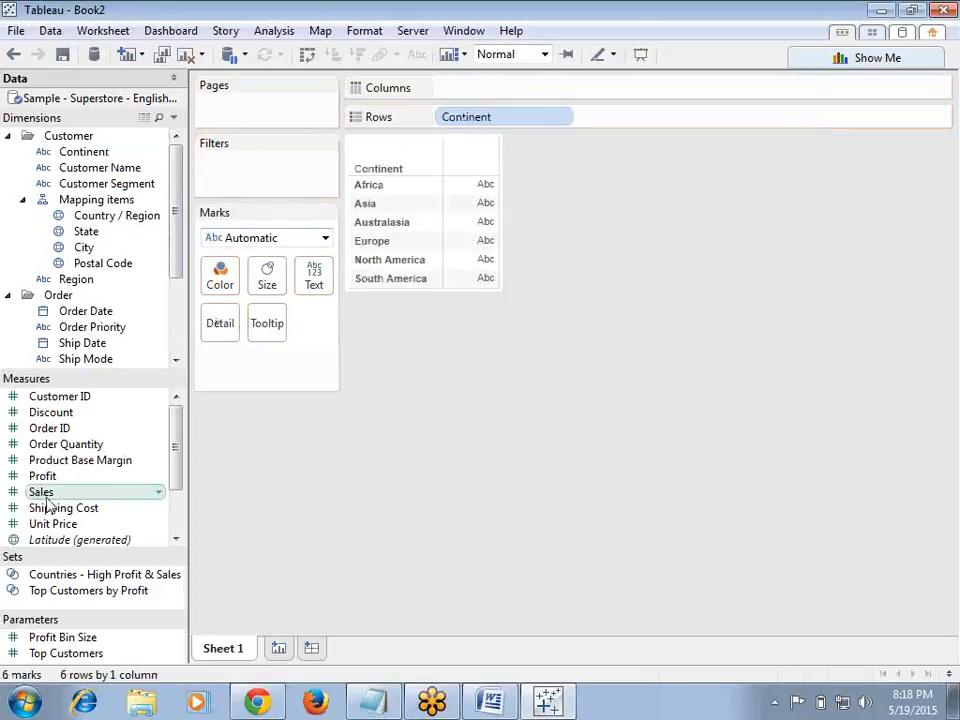
{"action": "mouse_move", "coordinate": [176, 261]}
{"action": "left_mouse_down"}
{"action": "mouse_move", "coordinate": [176, 328]}
{"action": "mouse_move", "coordinate": [184, 311]}
{"action": "mouse_move", "coordinate": [643, 134]}
{"action": "left_mouse_up"}
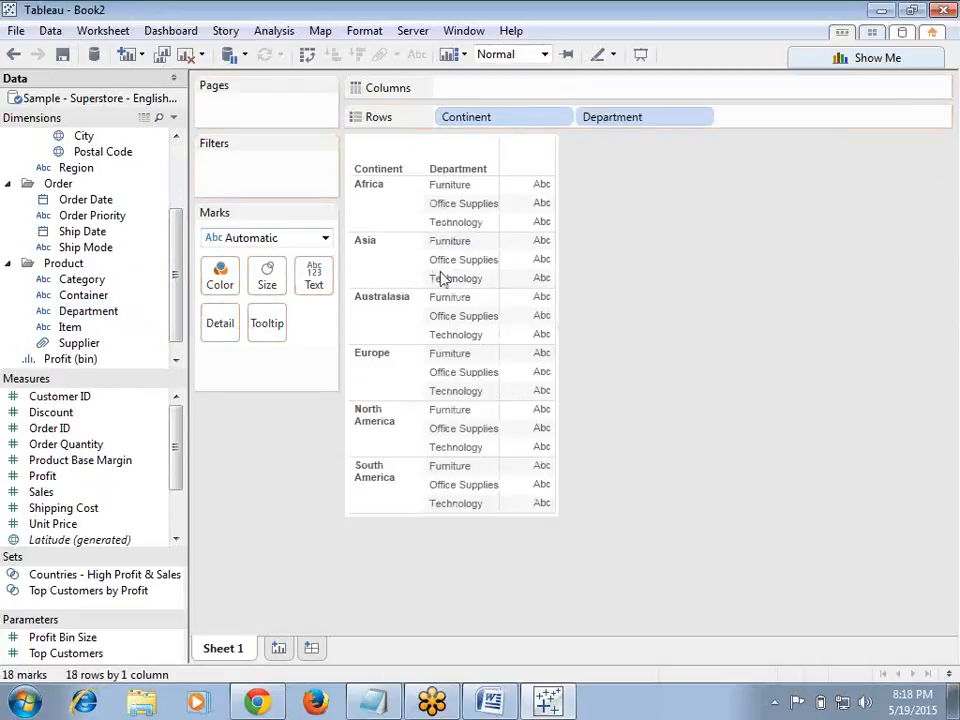
Step: Place Sales on the Columns shelf to build a horizontal bar chart
{"action": "left_click_drag", "start_coordinate": [69, 497], "coordinate": [548, 96]}
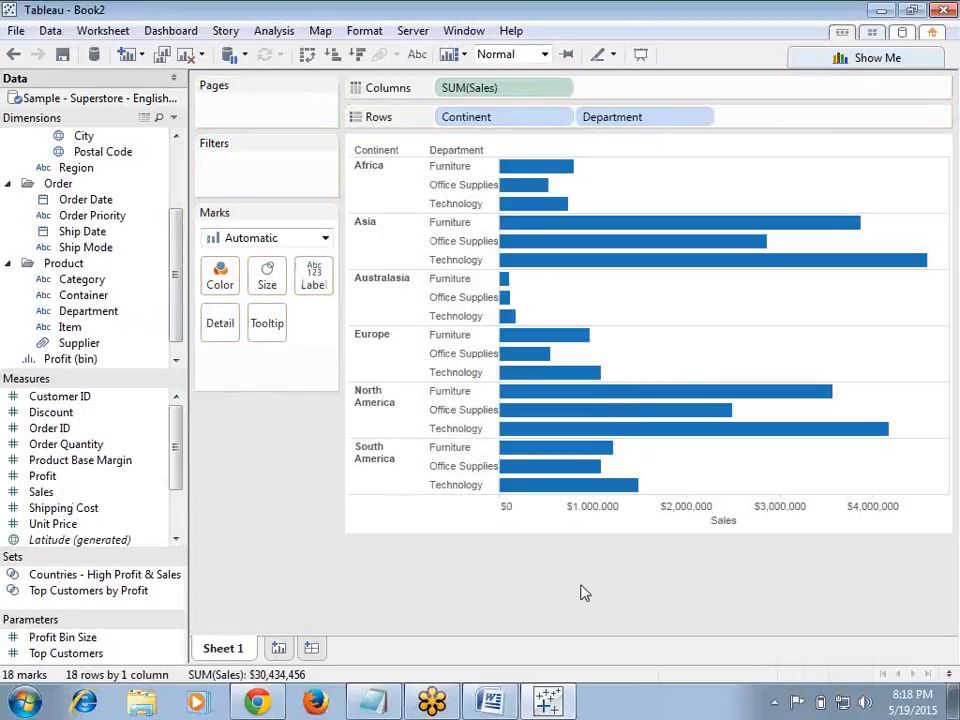
{"action": "mouse_move", "coordinate": [530, 175]}
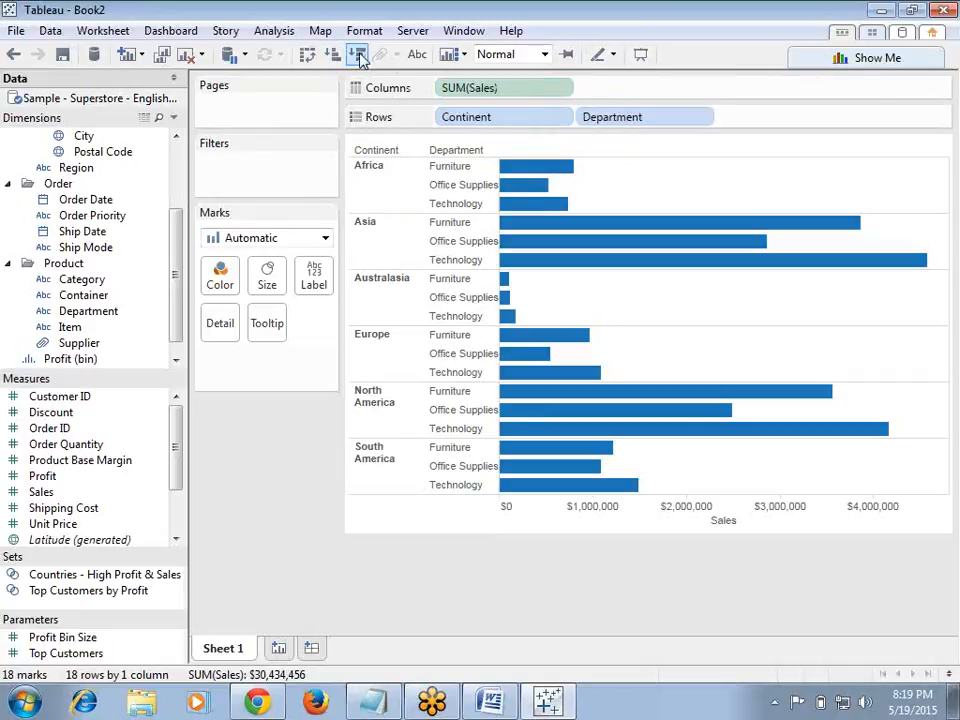
{"action": "left_click", "coordinate": [417, 57]}
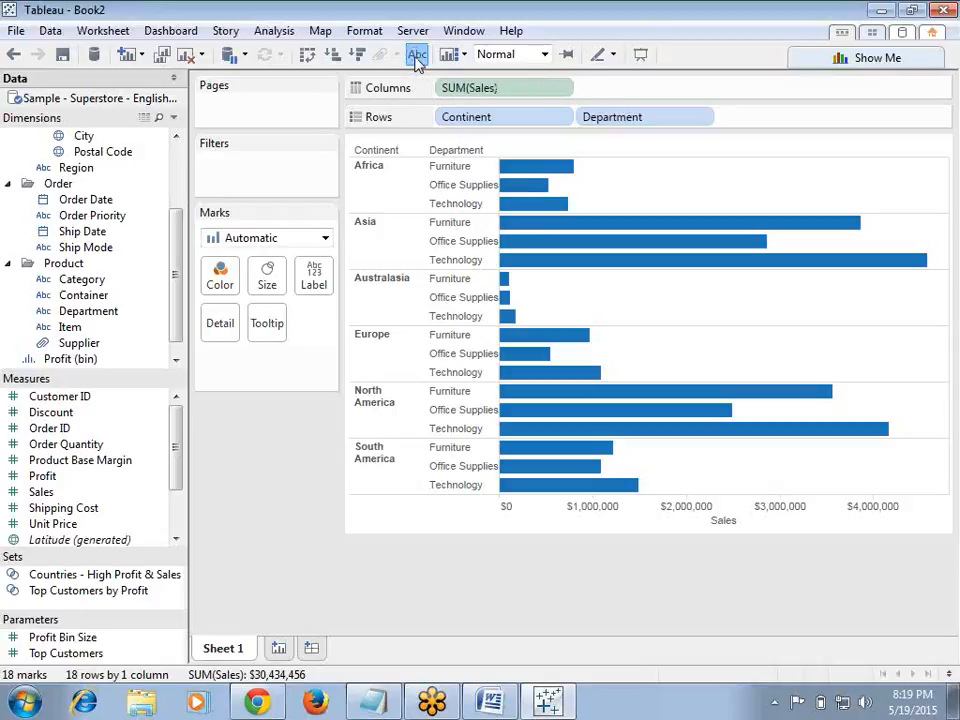
{"action": "left_click", "coordinate": [417, 57]}
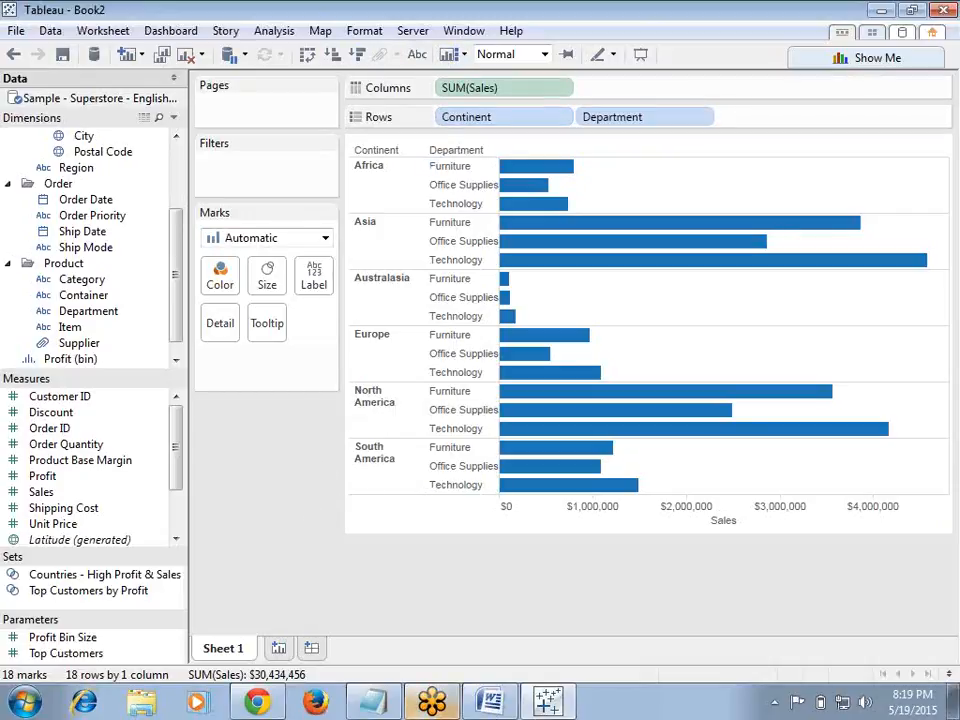
Step: In Notepad, add the note 'header: values across dimensions' below 'work Area' and minimize the notes
{"action": "left_click", "coordinate": [372, 702]}
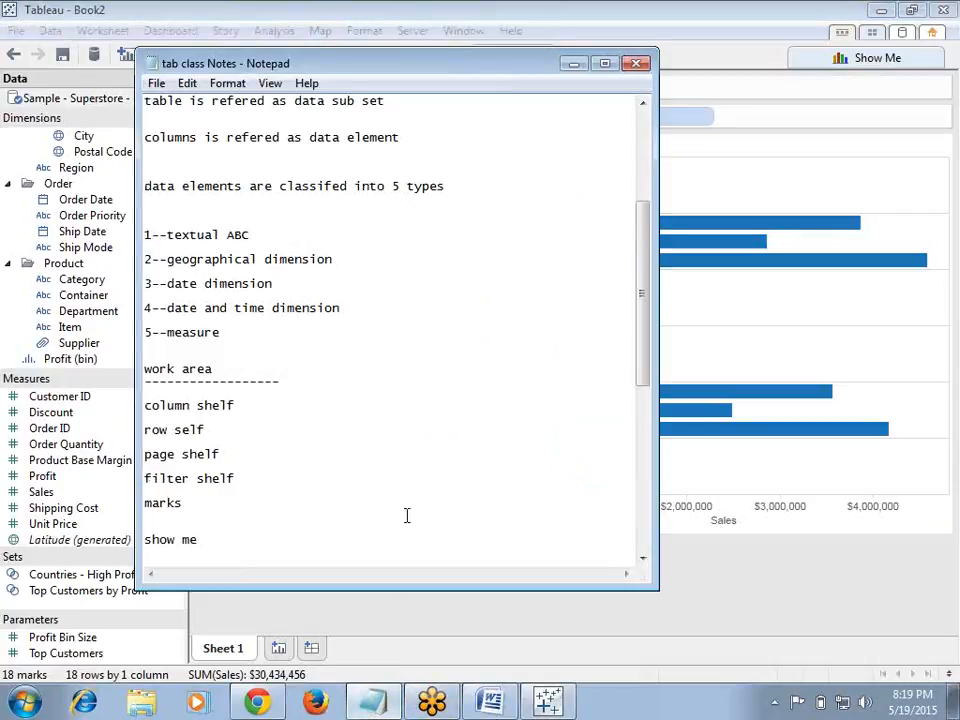
{"action": "left_click_drag", "start_coordinate": [641, 364], "coordinate": [630, 576]}
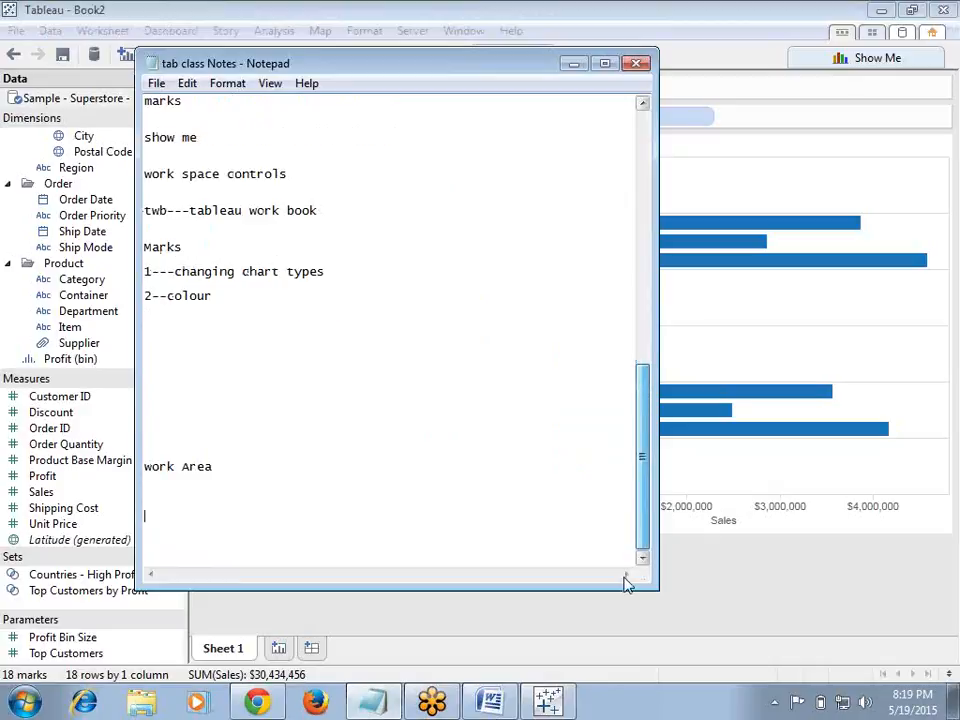
{"action": "left_click", "coordinate": [284, 513]}
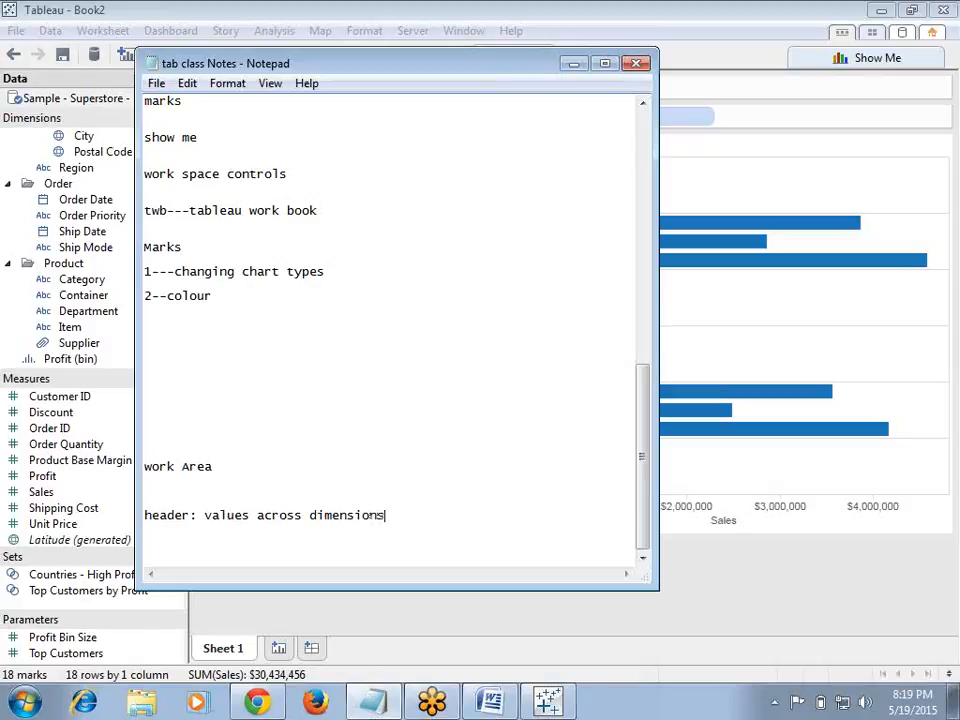
{"action": "left_click", "coordinate": [573, 65]}
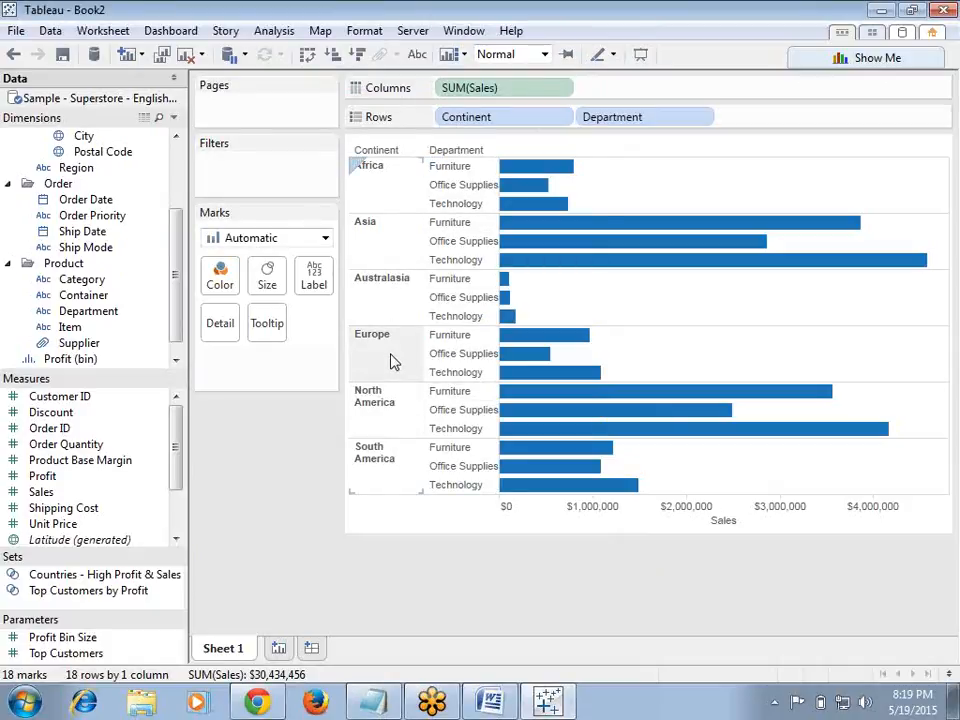
Step: Add the note 'header labels: column names' on a new line in Notepad and minimize it
{"action": "mouse_move", "coordinate": [380, 148]}
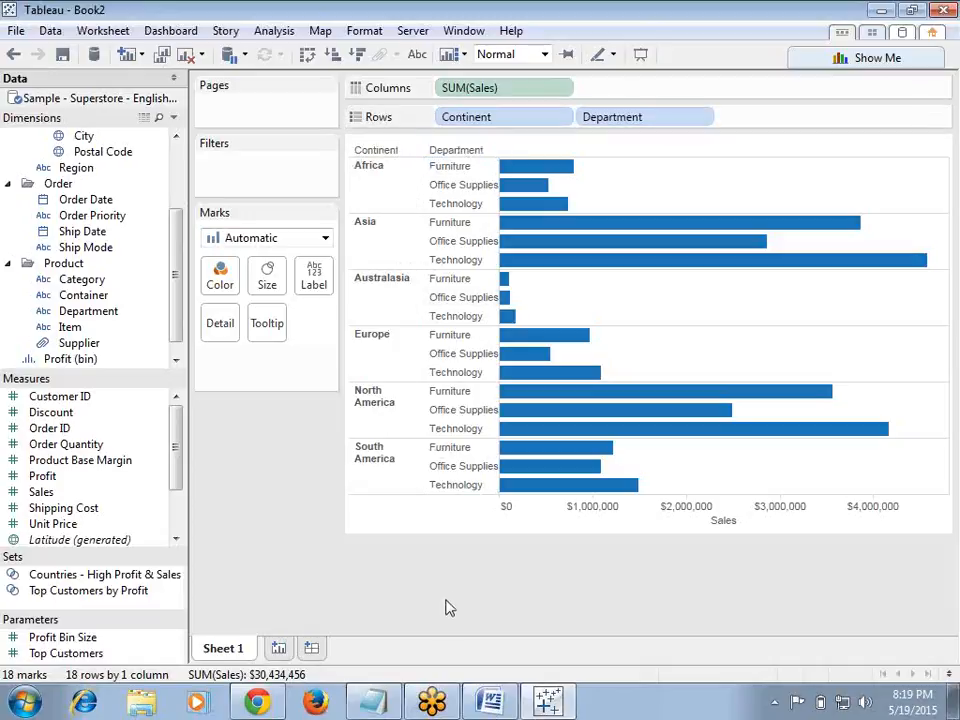
{"action": "left_click", "coordinate": [373, 699]}
{"action": "left_click", "coordinate": [392, 517]}
{"action": "key", "text": "Return"}
{"action": "key", "text": "Return"}
{"action": "key", "text": "Return"}
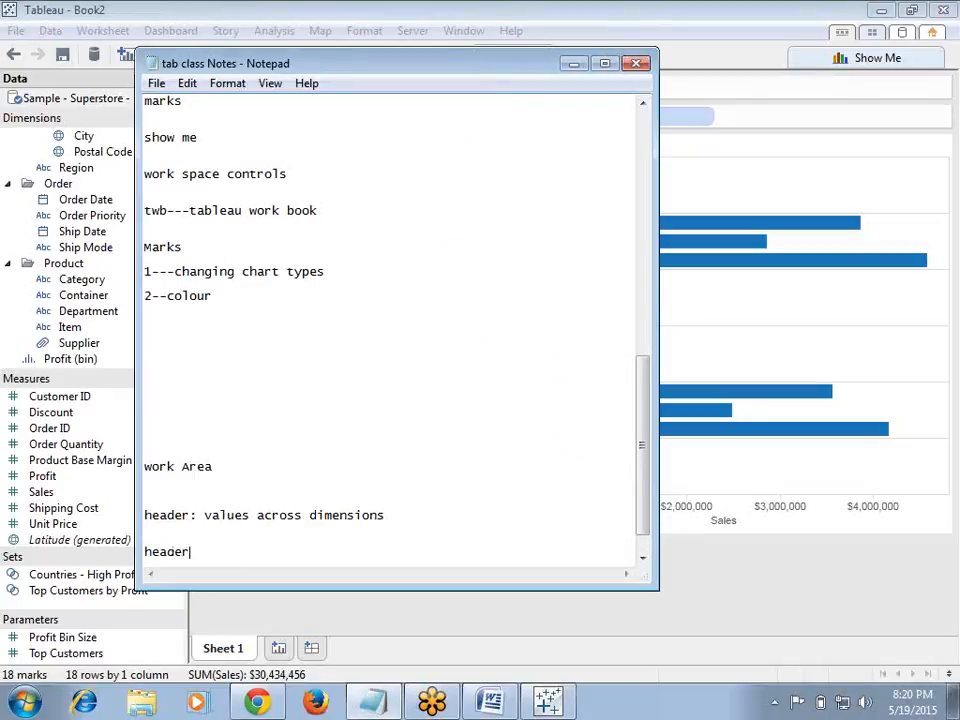
{"action": "type", "text": "header labels: column names"}
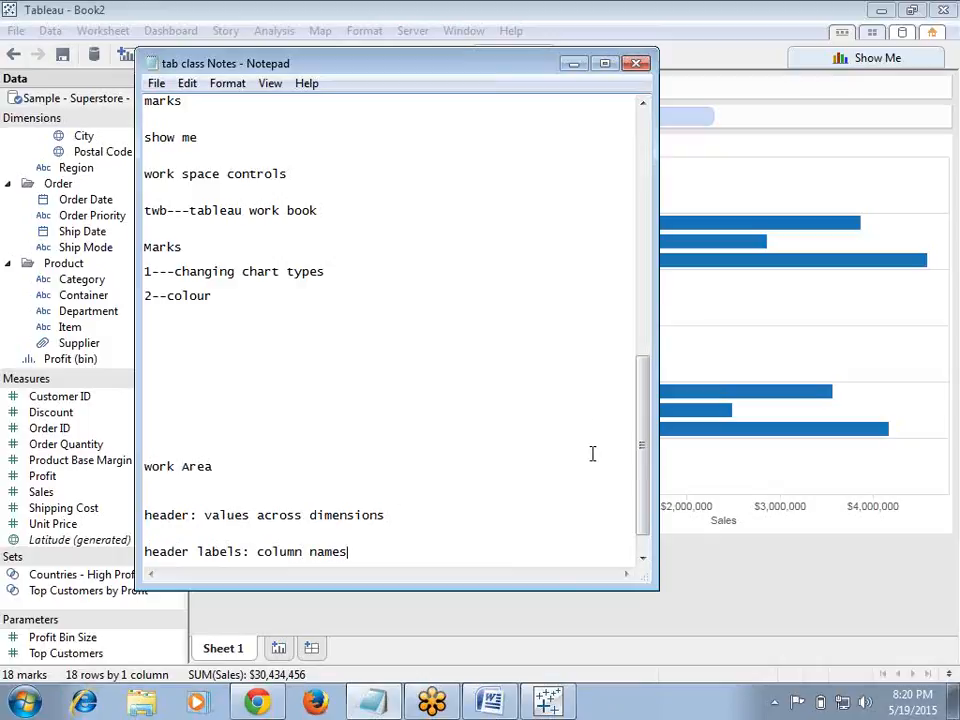
{"action": "left_click", "coordinate": [573, 63]}
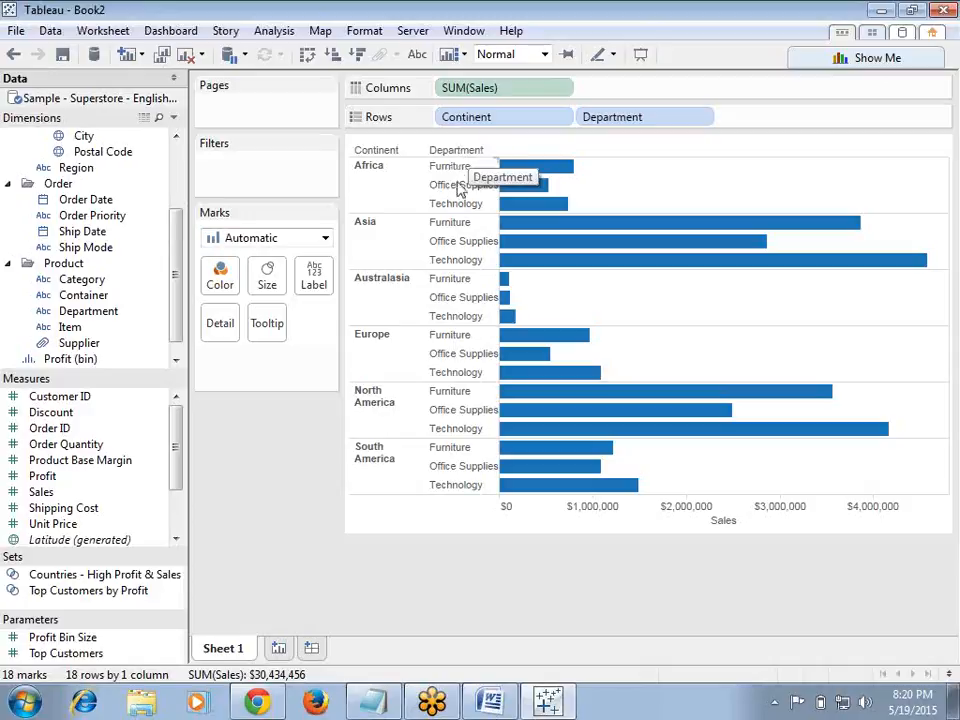
Step: Select the Sales axis of the chart
{"action": "mouse_move", "coordinate": [535, 437]}
{"action": "left_click", "coordinate": [630, 528]}
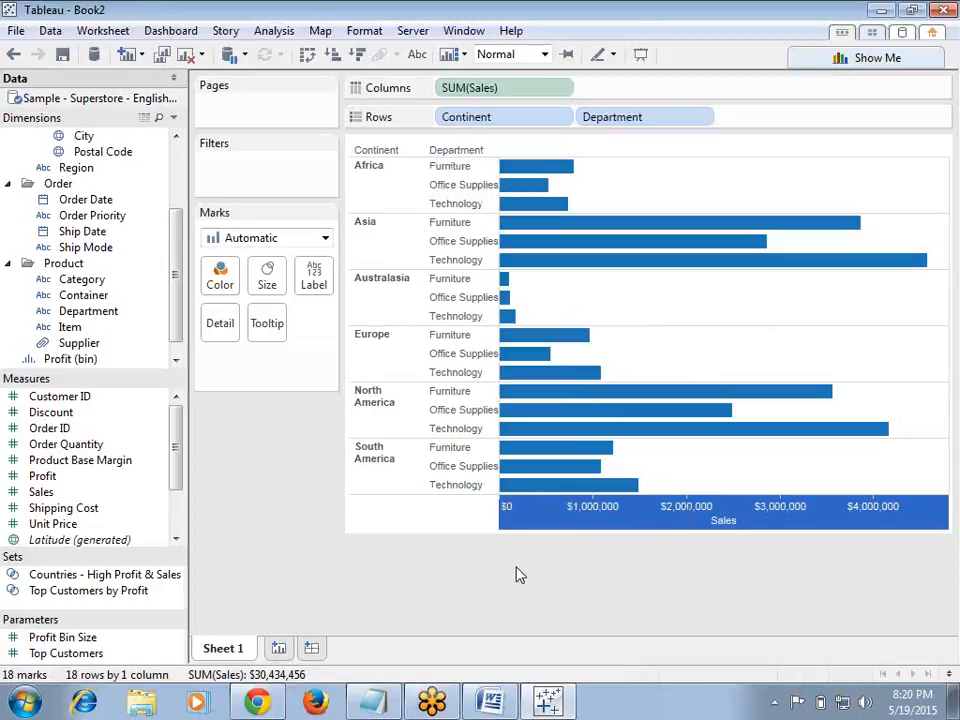
Step: Add the note 'Axis: scale' at the end of the Notepad notes and minimize it
{"action": "left_click", "coordinate": [374, 703]}
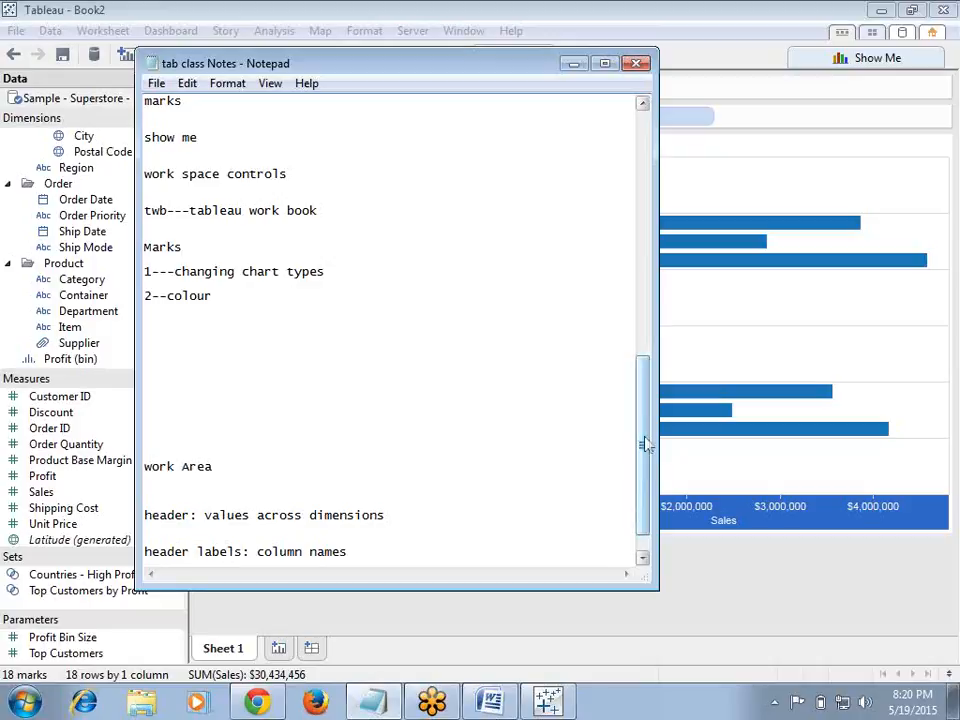
{"action": "left_click_drag", "start_coordinate": [643, 443], "coordinate": [641, 489]}
{"action": "left_click", "coordinate": [390, 516]}
{"action": "key", "text": "Return"}
{"action": "key", "text": "Return"}
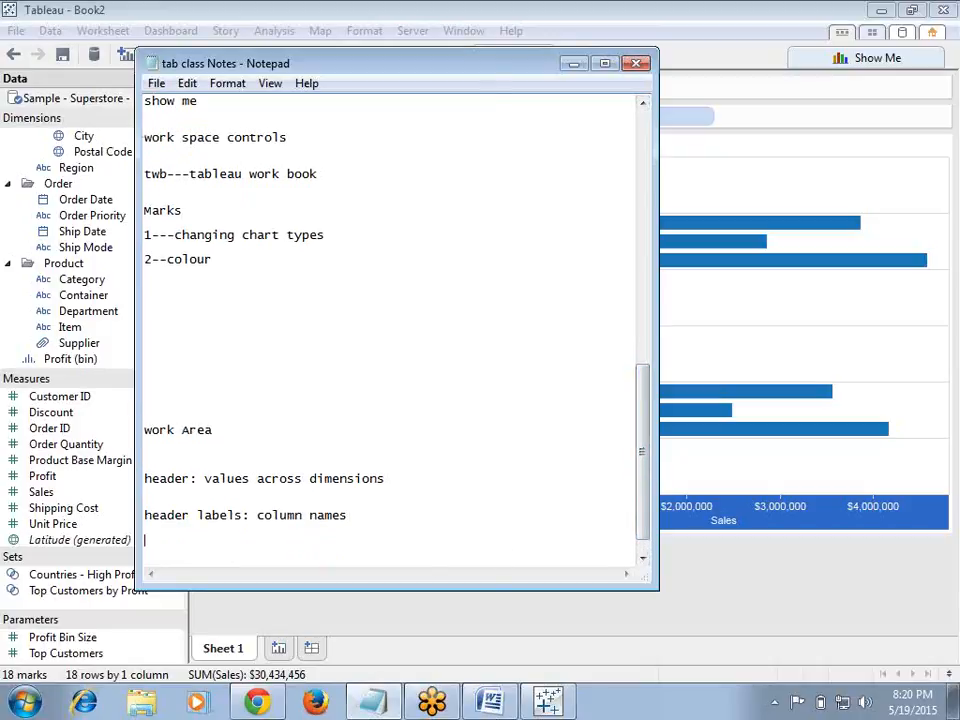
{"action": "type", "text": "Axis: scale"}
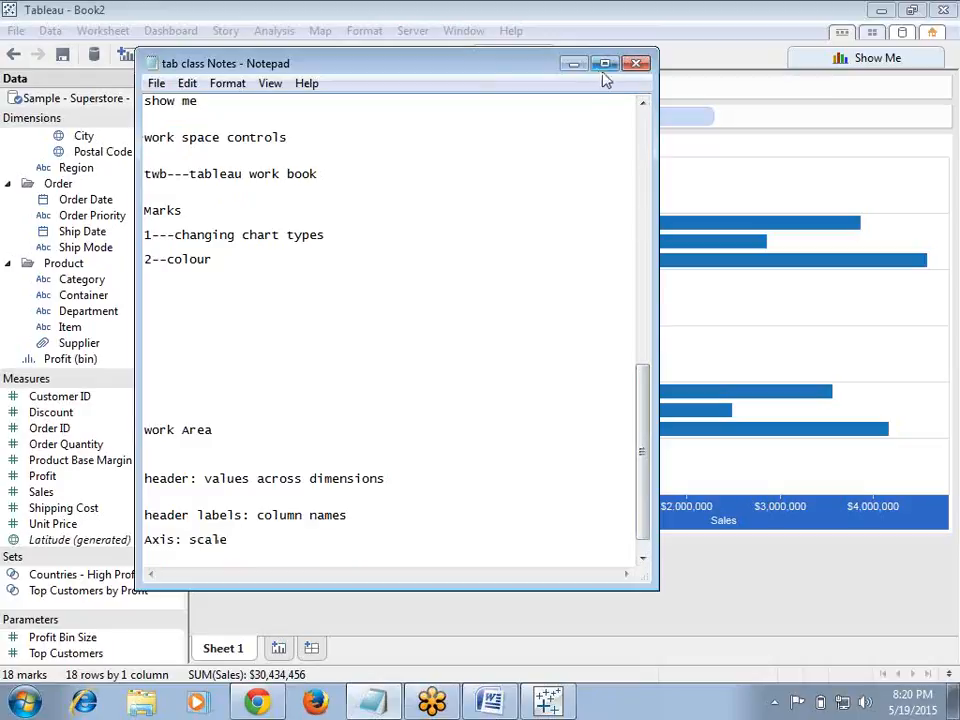
{"action": "left_click", "coordinate": [573, 64]}
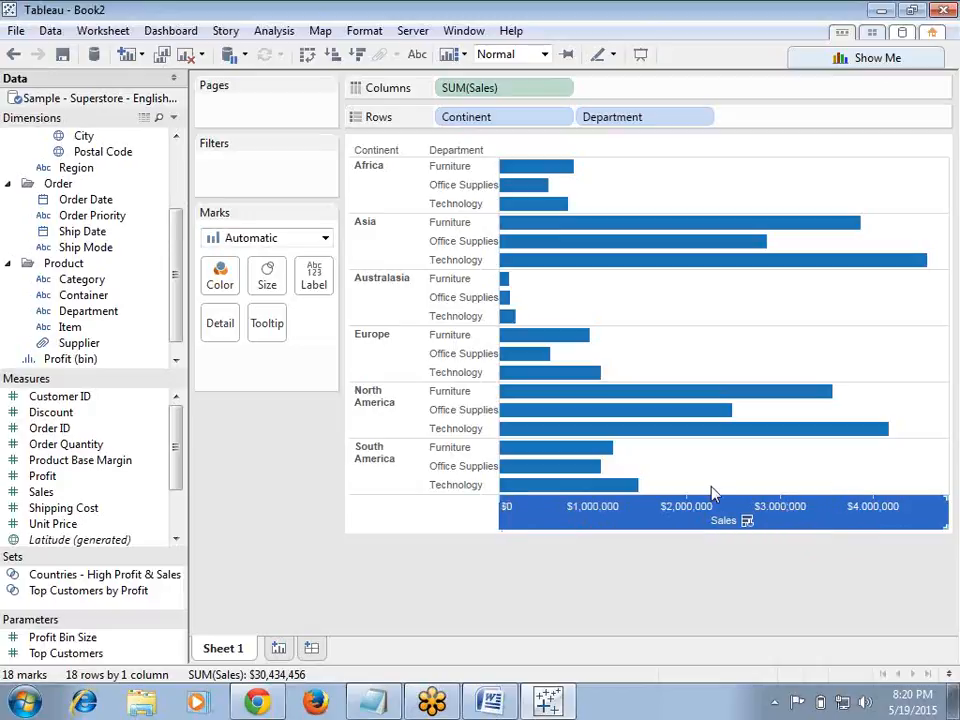
Step: Drop Continent onto Color to colour the bars by continent
{"action": "mouse_move", "coordinate": [672, 518]}
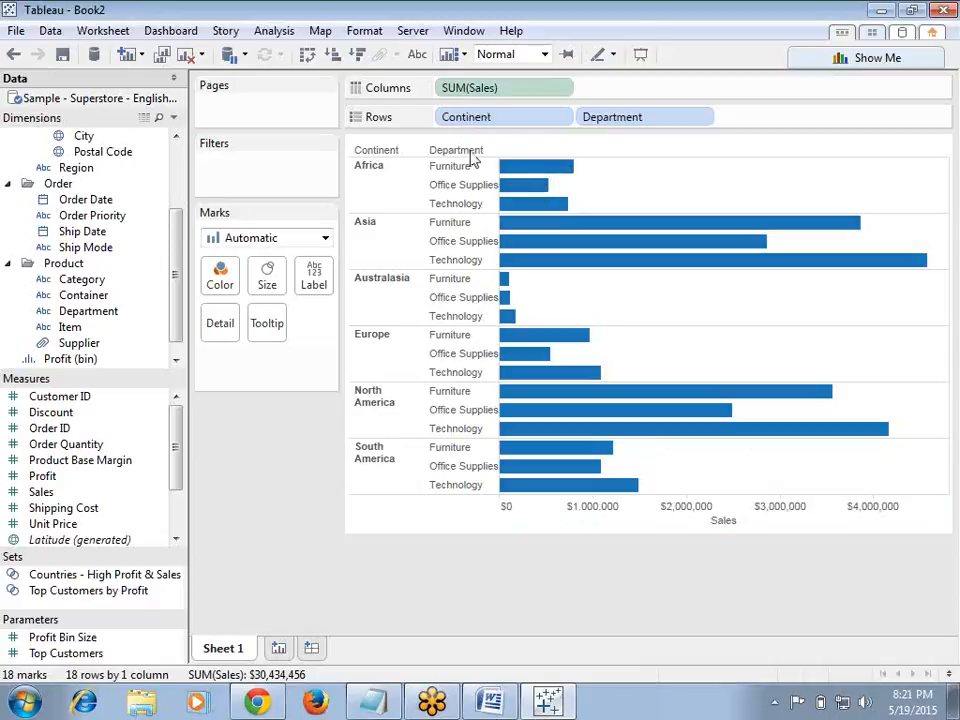
{"action": "scroll", "coordinate": [130, 165], "scroll_direction": "up", "scroll_amount": 3}
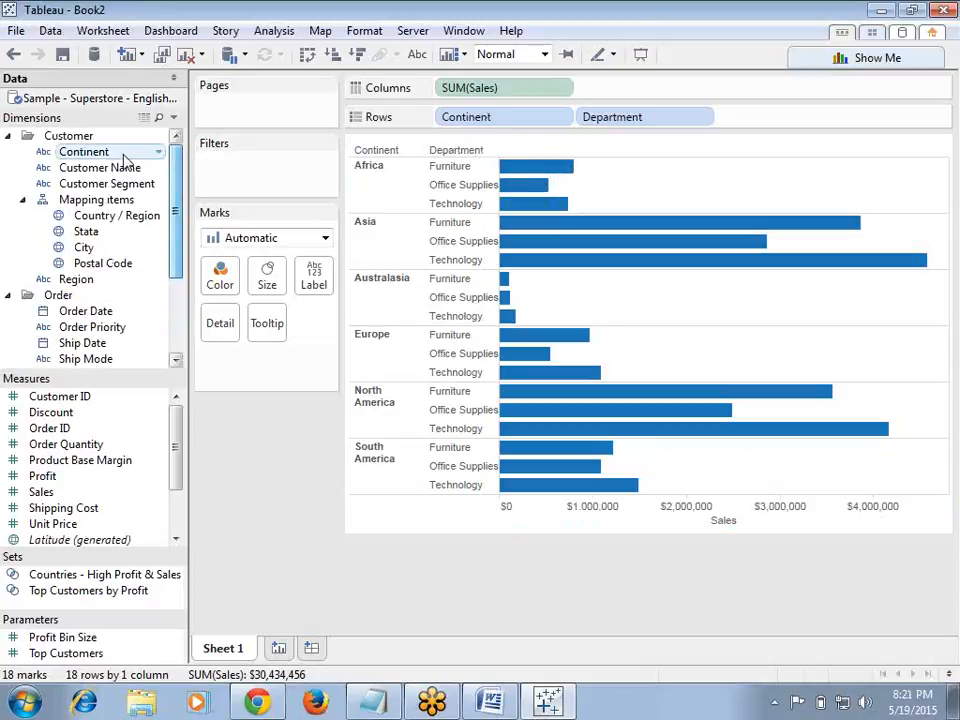
{"action": "left_click_drag", "start_coordinate": [111, 151], "coordinate": [240, 285]}
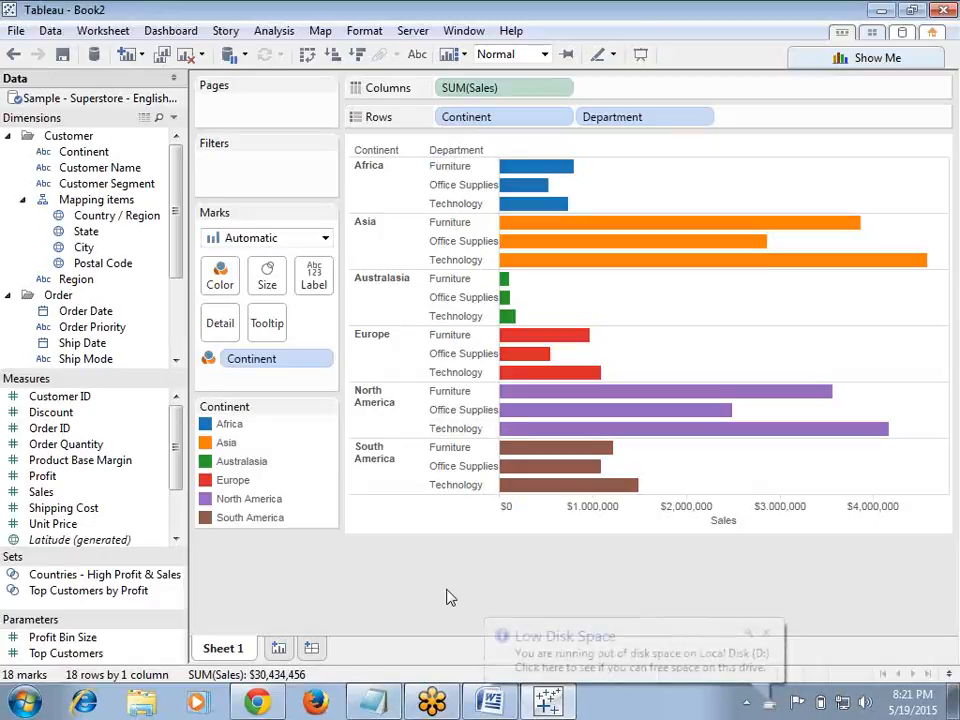
Step: Open Paint from the Start menu
{"action": "left_click", "coordinate": [15, 690]}
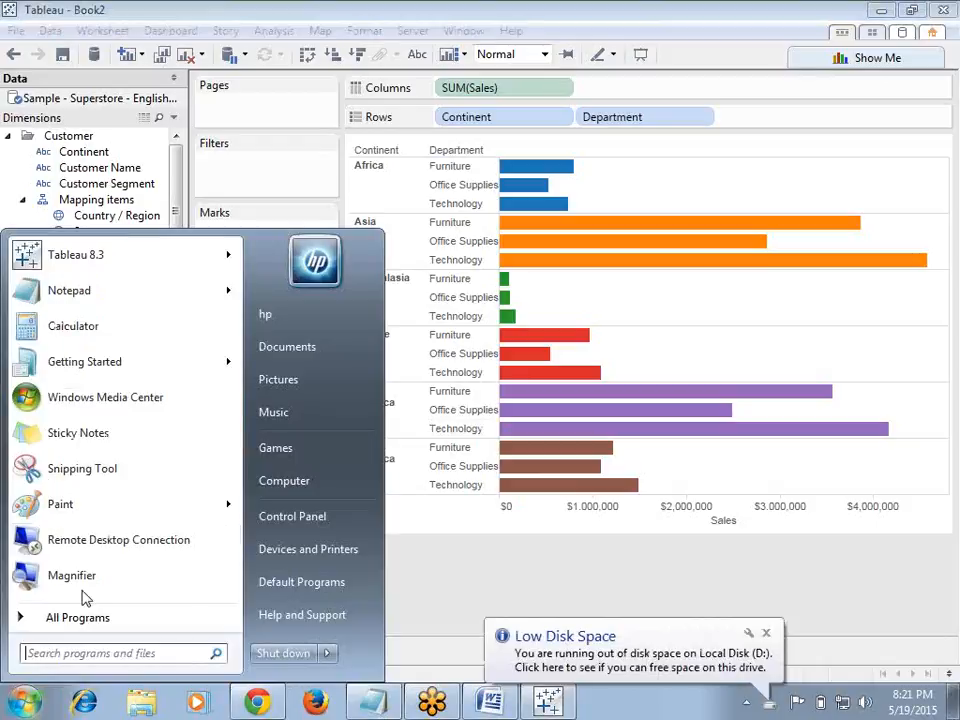
{"action": "mouse_move", "coordinate": [103, 361]}
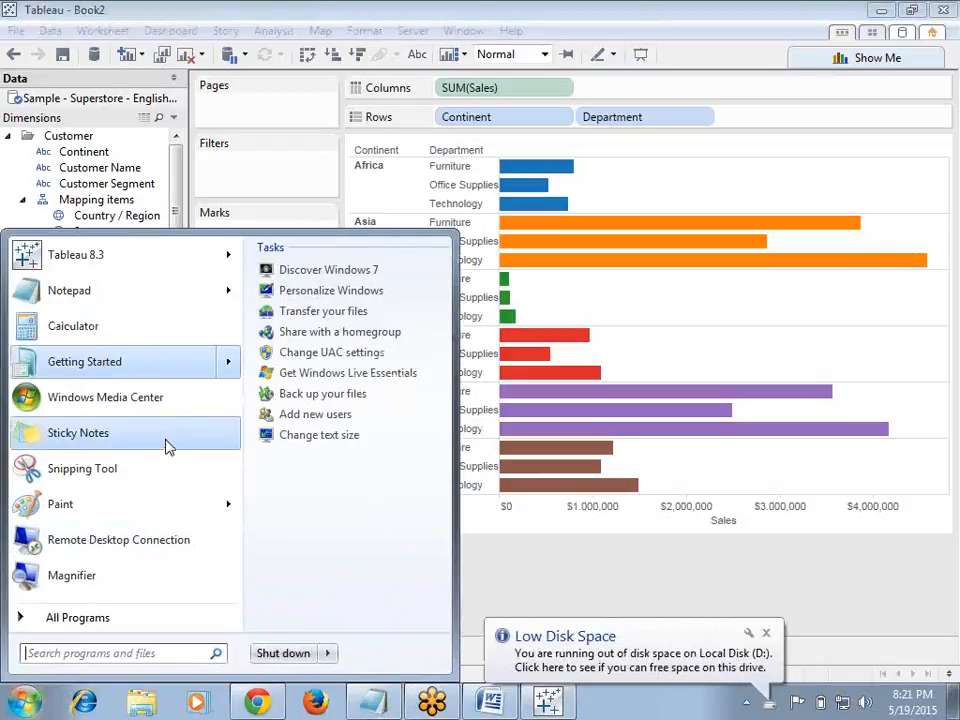
{"action": "left_click", "coordinate": [134, 500]}
{"action": "left_click", "coordinate": [375, 353]}
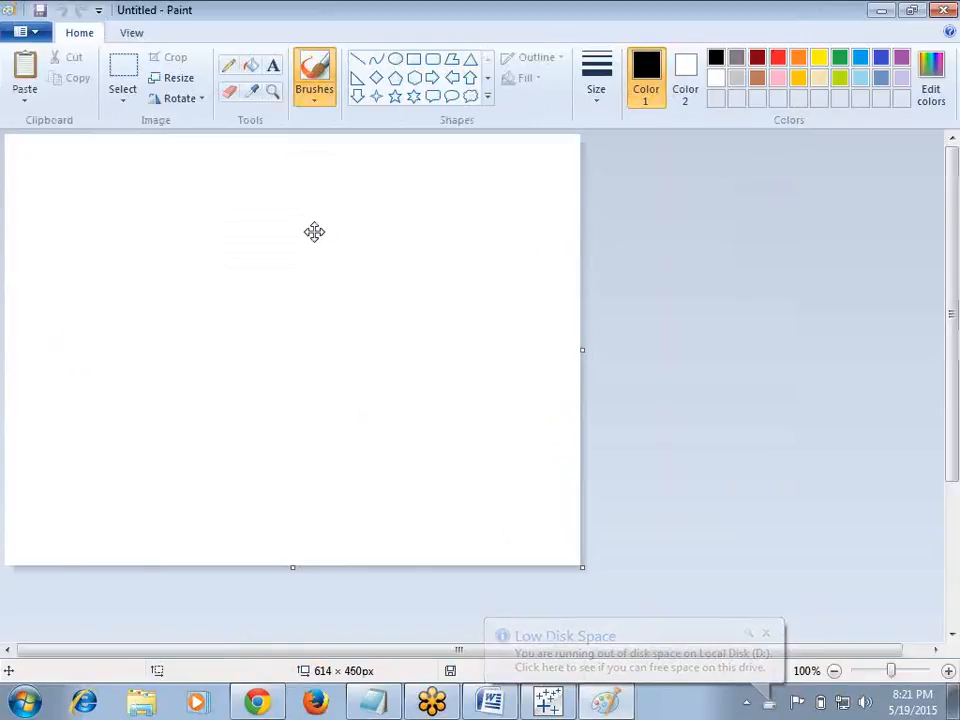
Step: Paste the Tableau chart screenshot into the Paint canvas
{"action": "key", "text": "ctrl+v"}
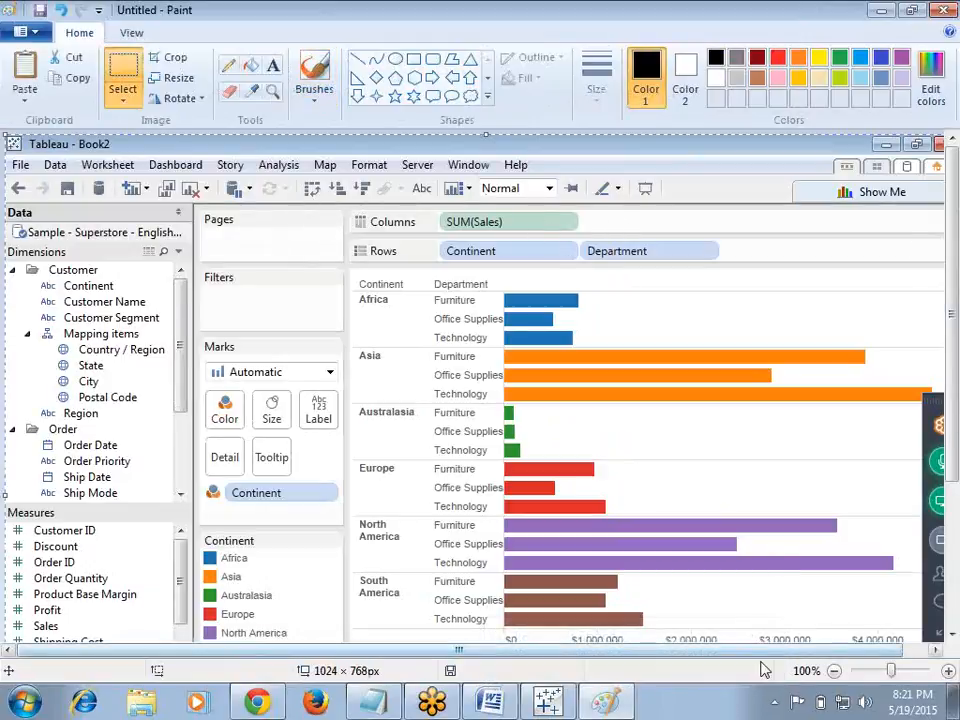
{"action": "left_click_drag", "start_coordinate": [762, 651], "coordinate": [804, 650]}
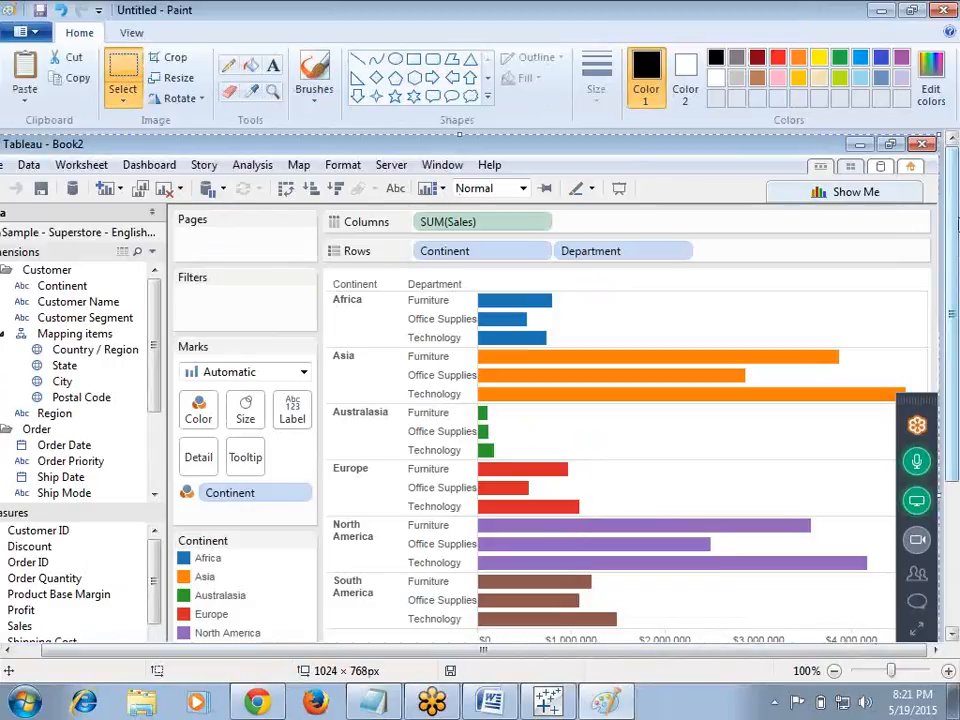
{"action": "scroll", "coordinate": [628, 228], "scroll_direction": "down", "scroll_amount": 2}
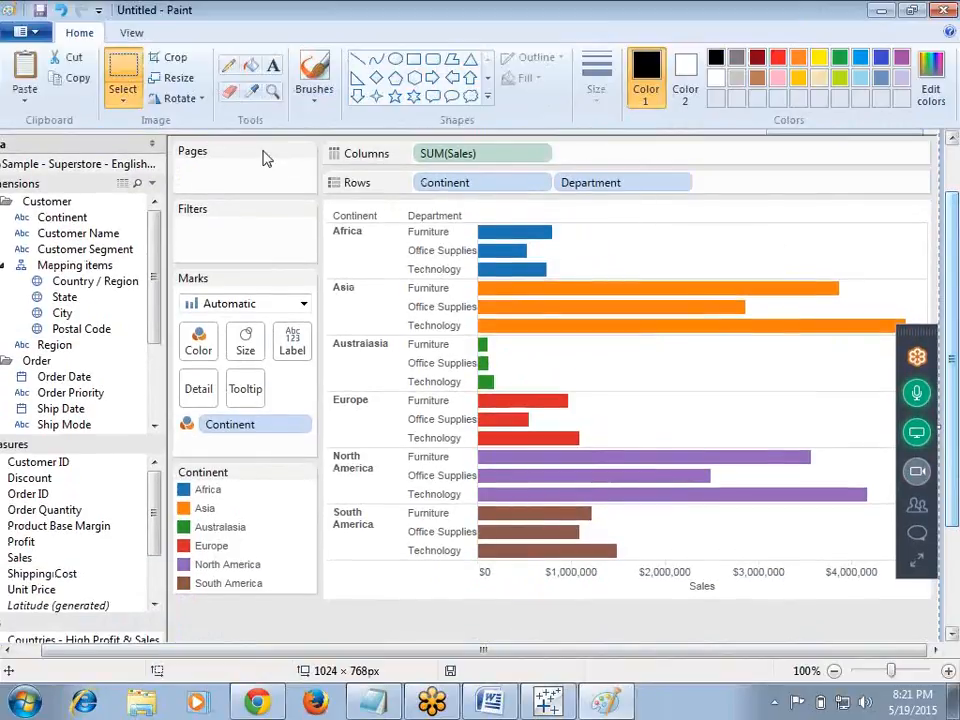
Step: Circle the Africa bars and loop around the Asia bars with the Pencil
{"action": "left_click", "coordinate": [228, 65]}
{"action": "mouse_move", "coordinate": [525, 228]}
{"action": "left_mouse_down"}
{"action": "mouse_move", "coordinate": [530, 266]}
{"action": "mouse_move", "coordinate": [545, 266]}
{"action": "mouse_move", "coordinate": [533, 225]}
{"action": "left_mouse_up"}
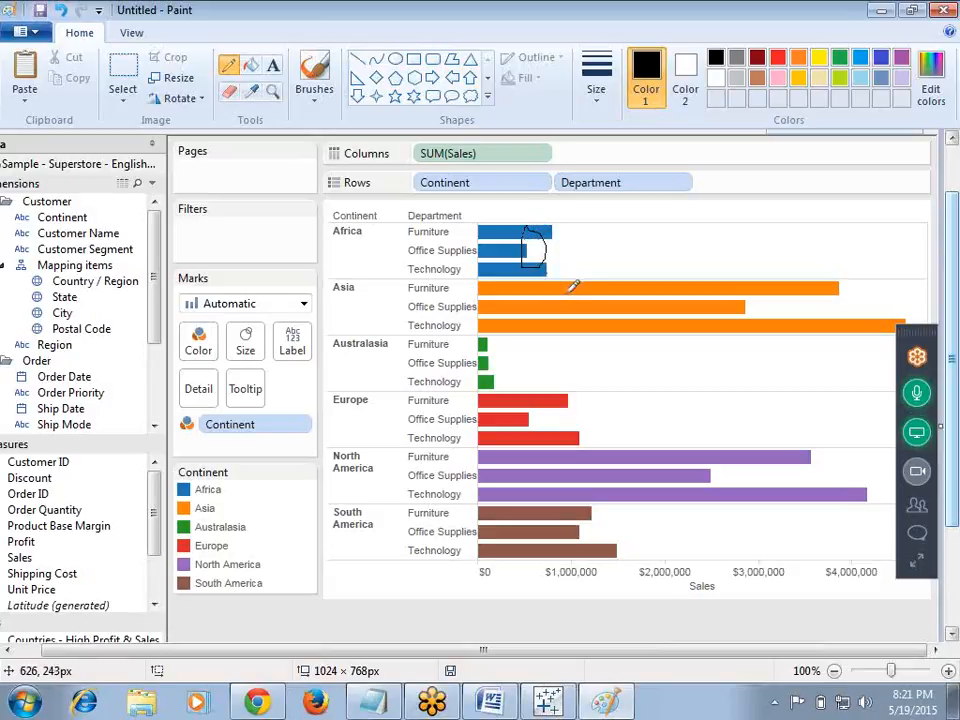
{"action": "mouse_move", "coordinate": [566, 288]}
{"action": "left_mouse_down"}
{"action": "mouse_move", "coordinate": [565, 323]}
{"action": "mouse_move", "coordinate": [594, 300]}
{"action": "mouse_move", "coordinate": [576, 273]}
{"action": "mouse_move", "coordinate": [593, 276]}
{"action": "mouse_move", "coordinate": [620, 249]}
{"action": "left_mouse_up"}
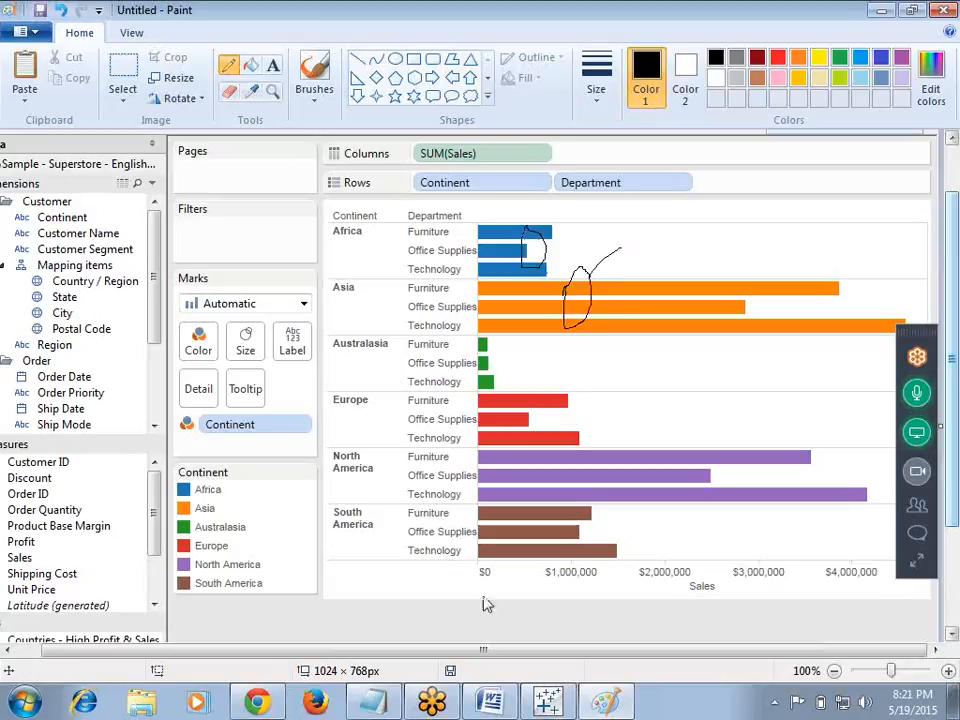
Step: Add the notes 'pane' and 'cell---one bar' below 'Axis: scale' in Notepad and minimize it
{"action": "left_click", "coordinate": [375, 703]}
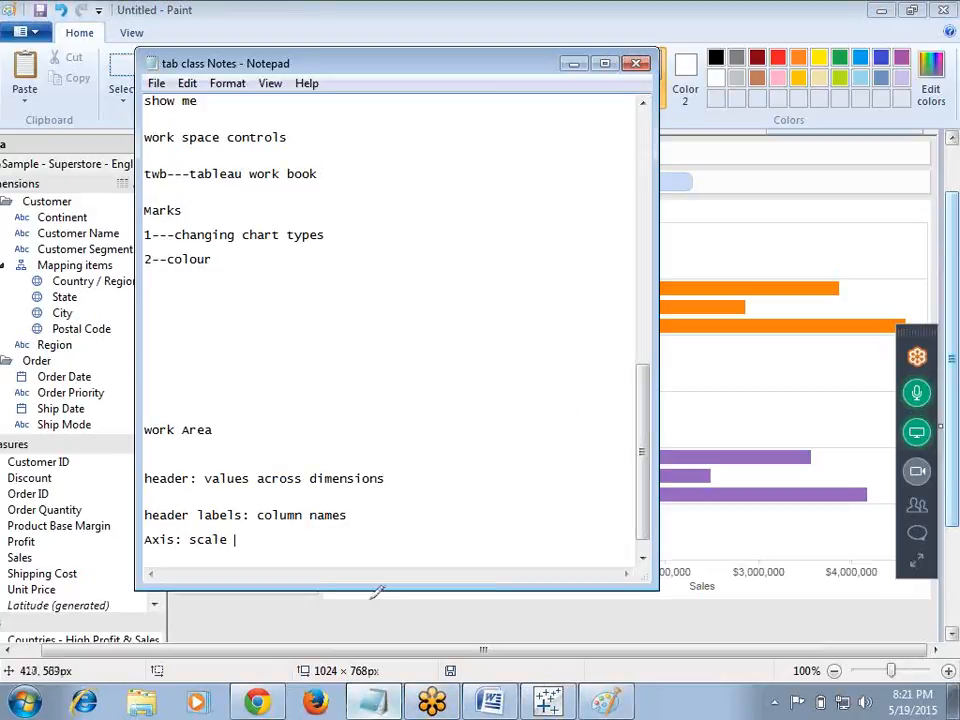
{"action": "key", "text": "Return"}
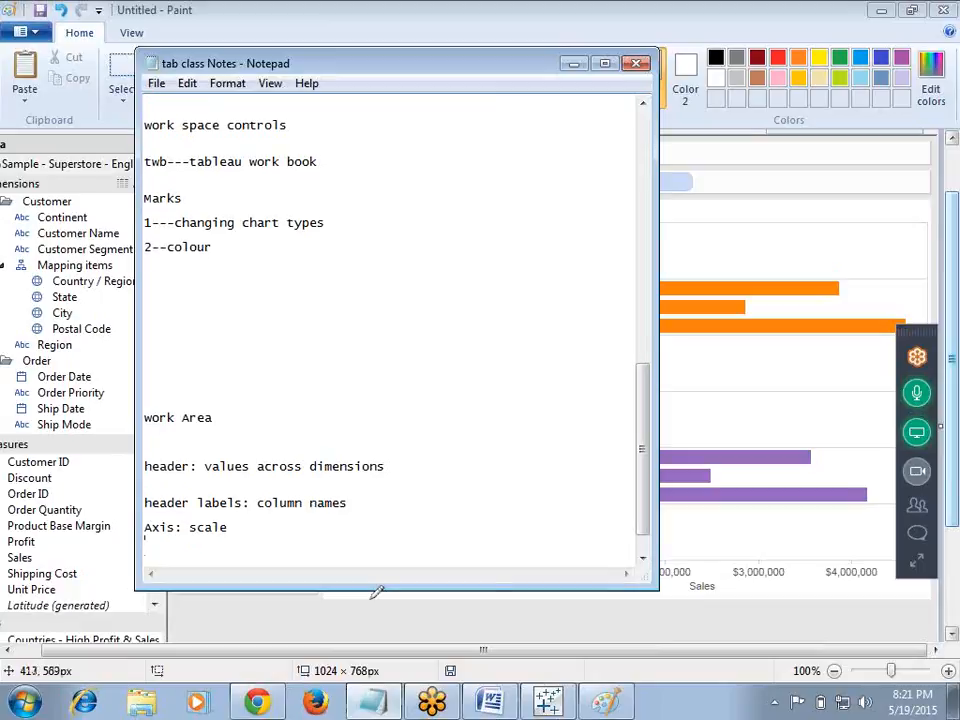
{"action": "key", "text": "Return"}
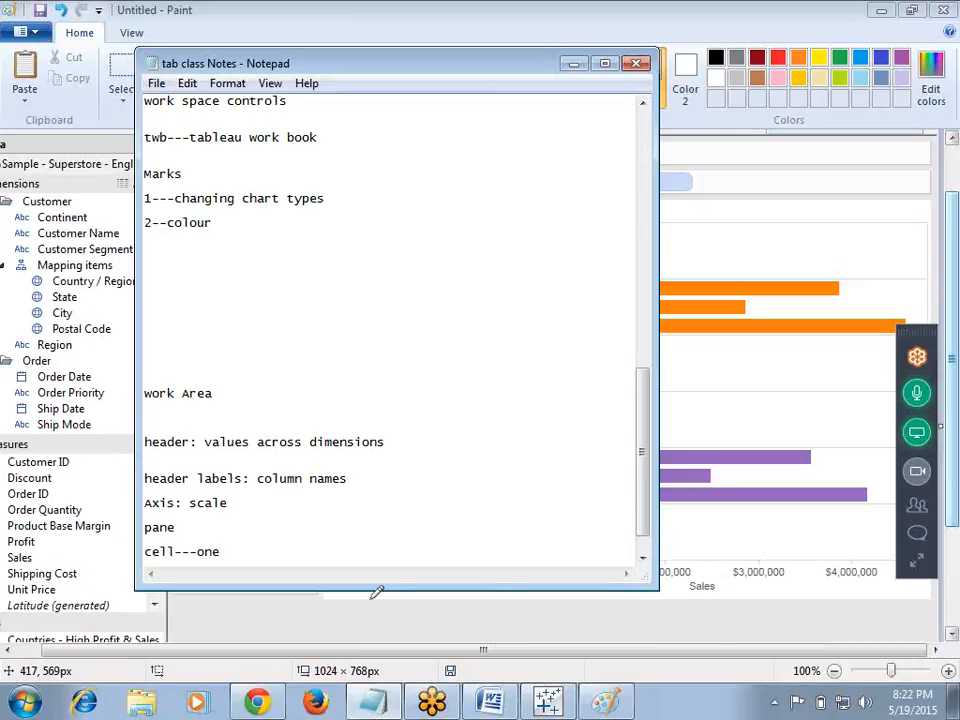
{"action": "left_click", "coordinate": [574, 65]}
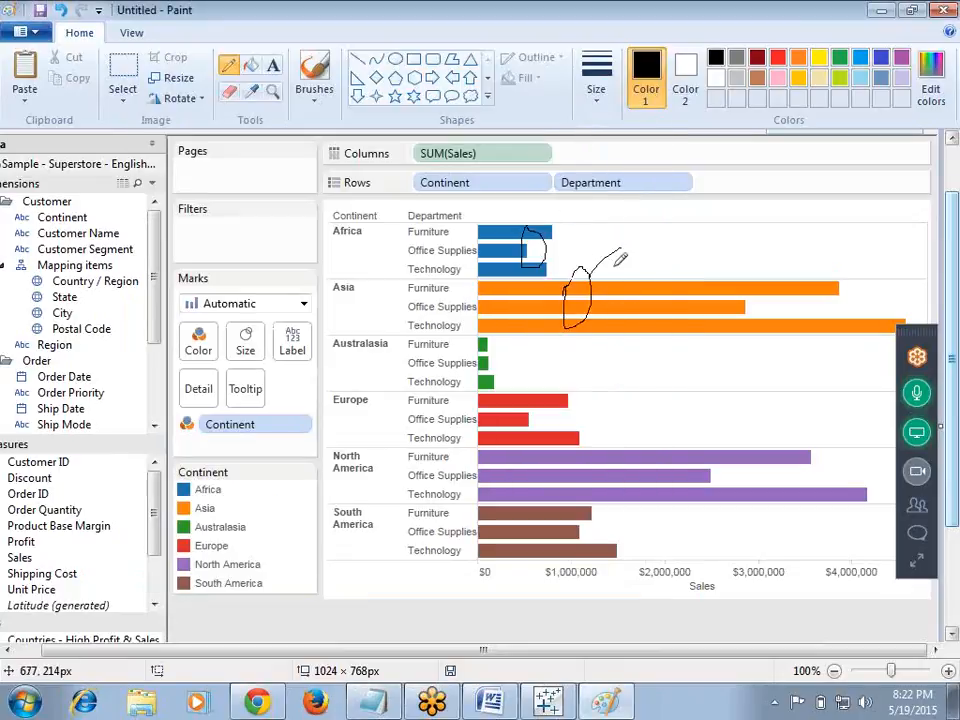
Step: Handwrite pencil annotations near the Australasia and Africa bars
{"action": "left_click_drag", "start_coordinate": [566, 399], "coordinate": [602, 364]}
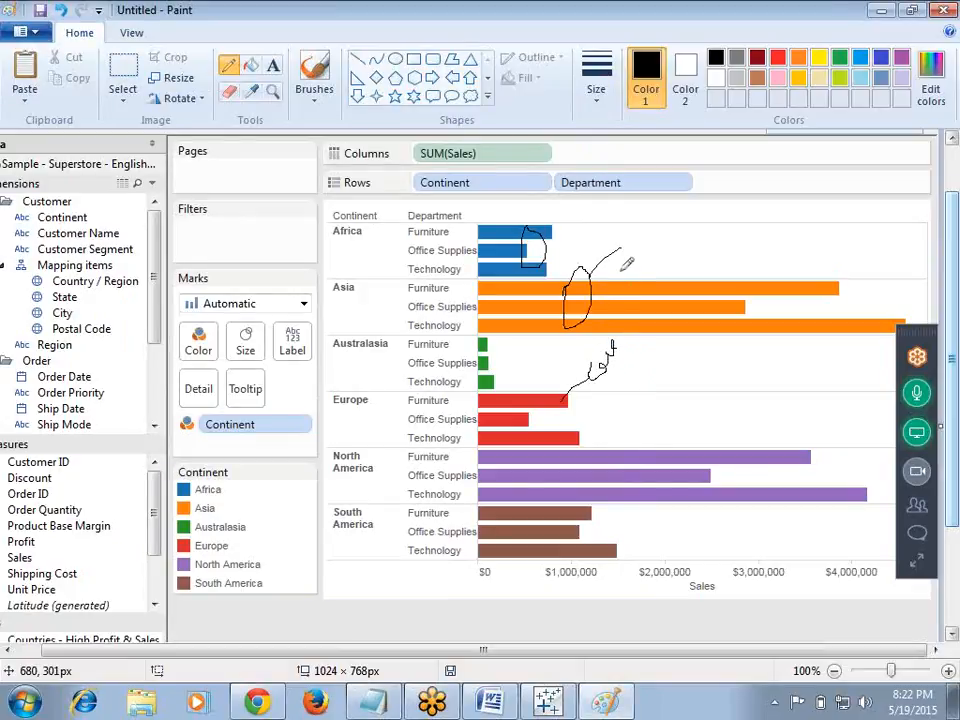
{"action": "mouse_move", "coordinate": [632, 272]}
{"action": "left_mouse_down"}
{"action": "mouse_move", "coordinate": [620, 220]}
{"action": "mouse_move", "coordinate": [626, 247]}
{"action": "mouse_move", "coordinate": [636, 234]}
{"action": "left_mouse_up"}
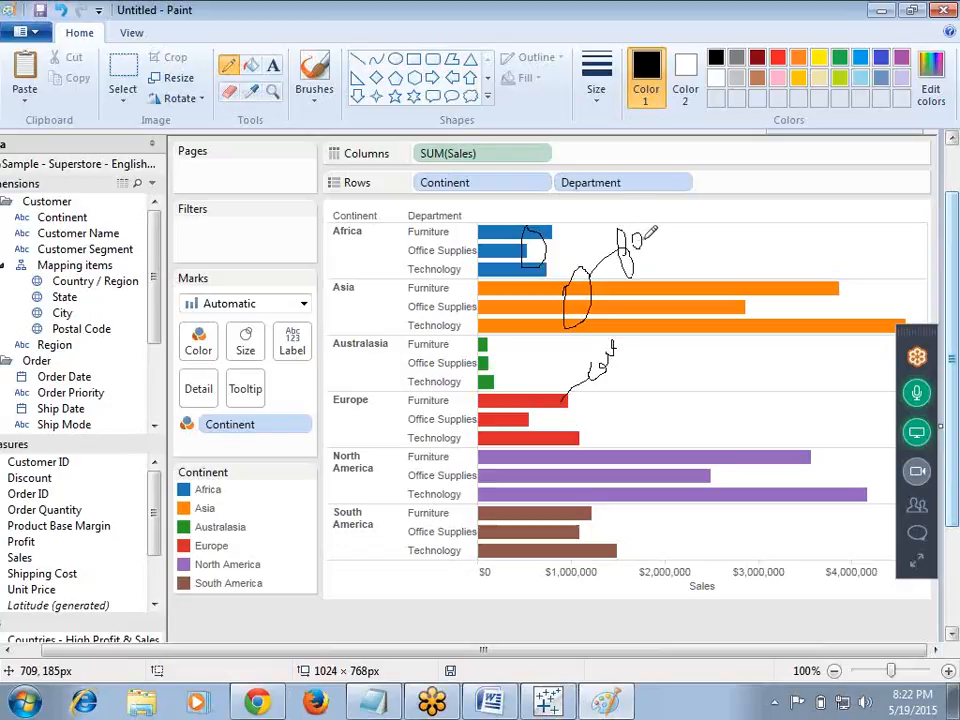
{"action": "left_click_drag", "start_coordinate": [650, 223], "coordinate": [684, 193]}
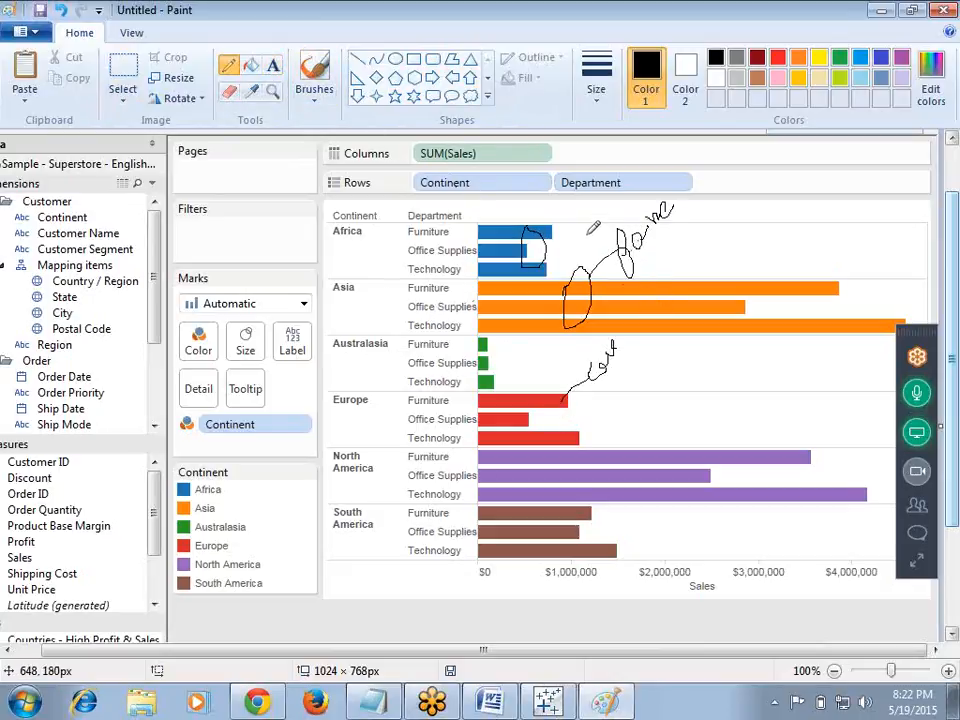
Step: Add a 'Pane' text label beside the Africa bars, then undo the annotations
{"action": "left_click", "coordinate": [273, 65]}
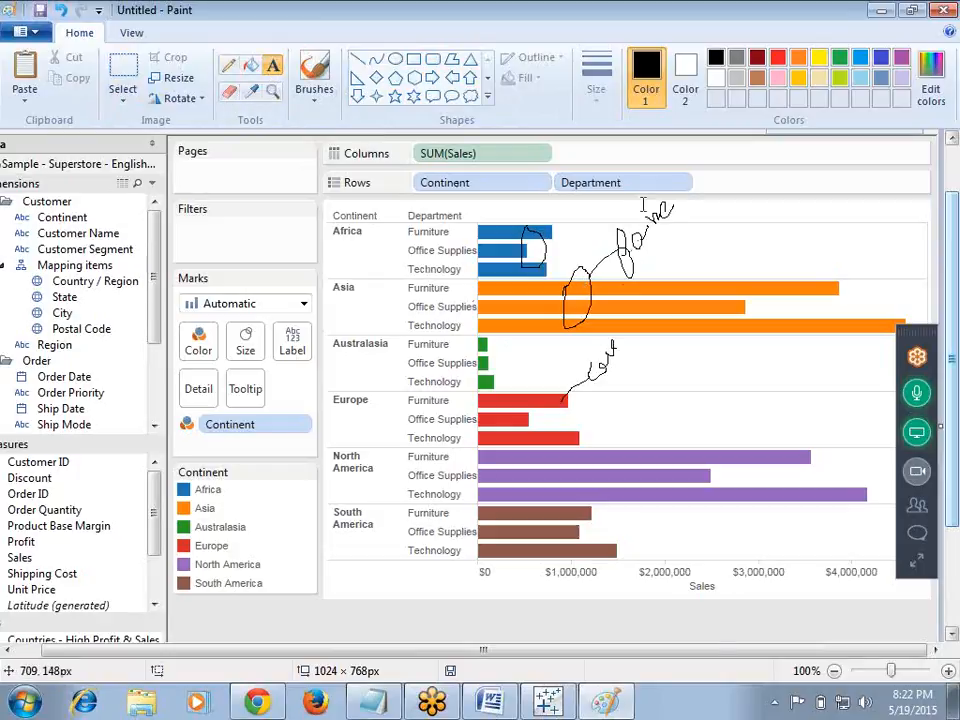
{"action": "left_click_drag", "start_coordinate": [604, 241], "coordinate": [738, 277]}
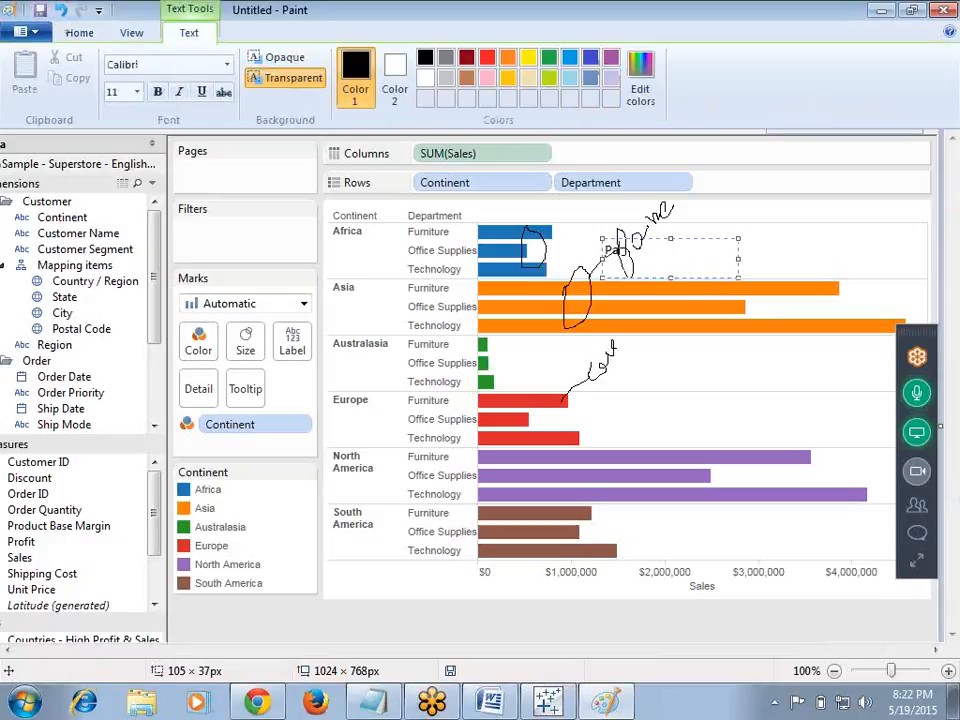
{"action": "left_click", "coordinate": [800, 235]}
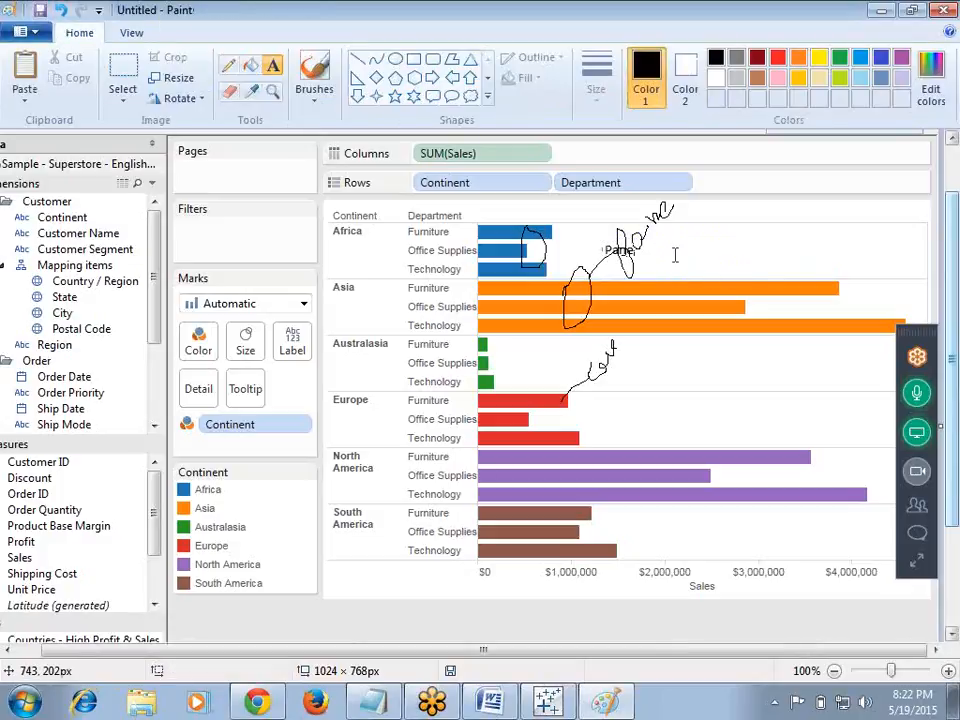
{"action": "left_click", "coordinate": [604, 242]}
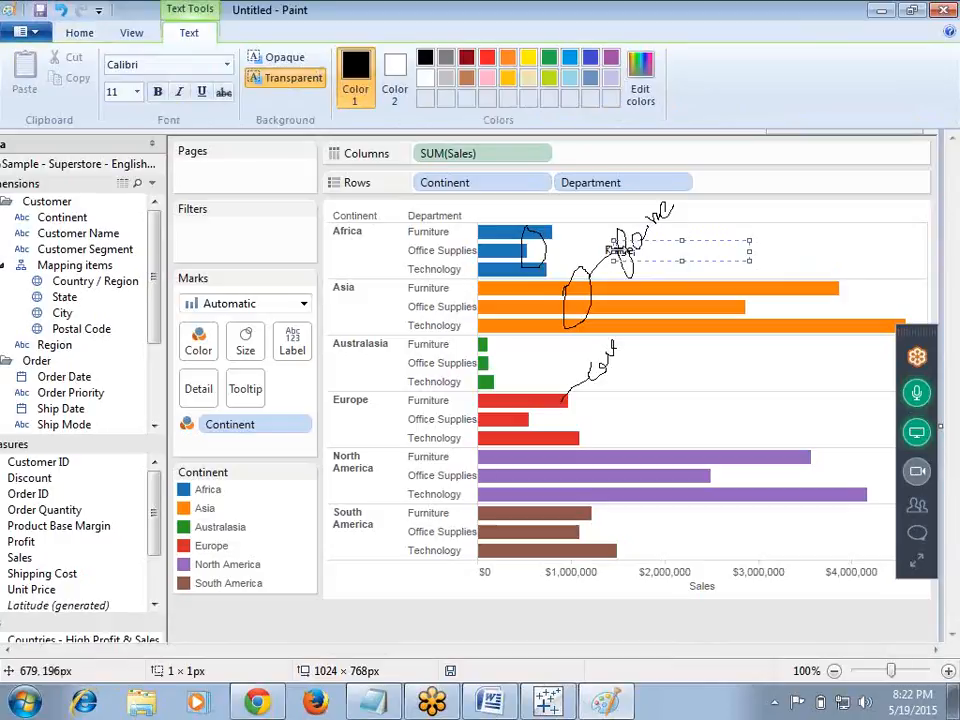
{"action": "left_click_drag", "start_coordinate": [665, 245], "coordinate": [686, 246]}
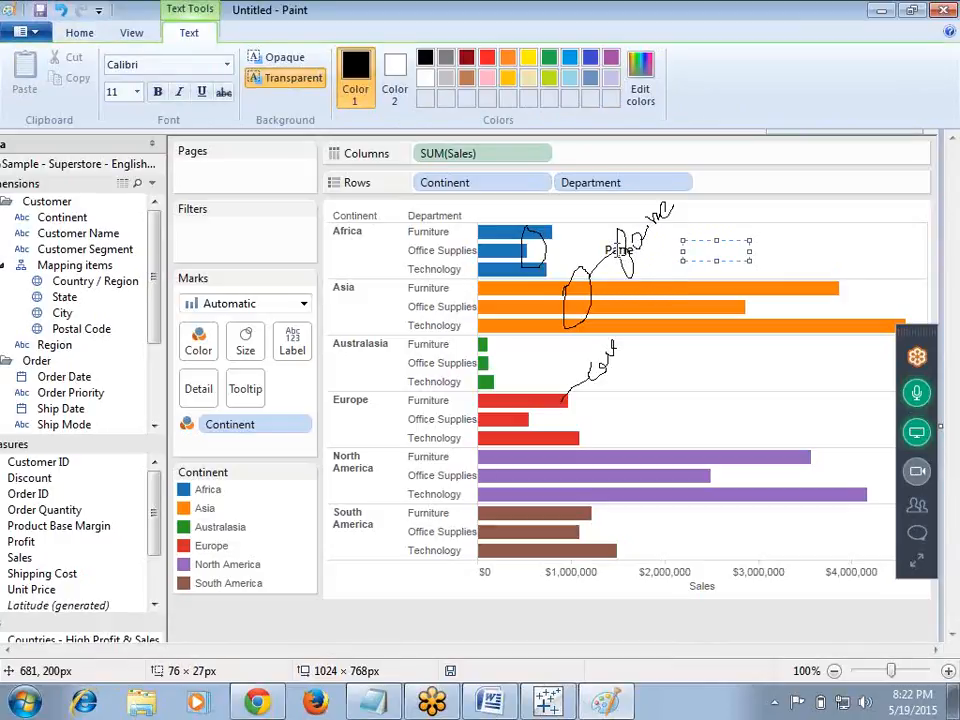
{"action": "left_click", "coordinate": [622, 255]}
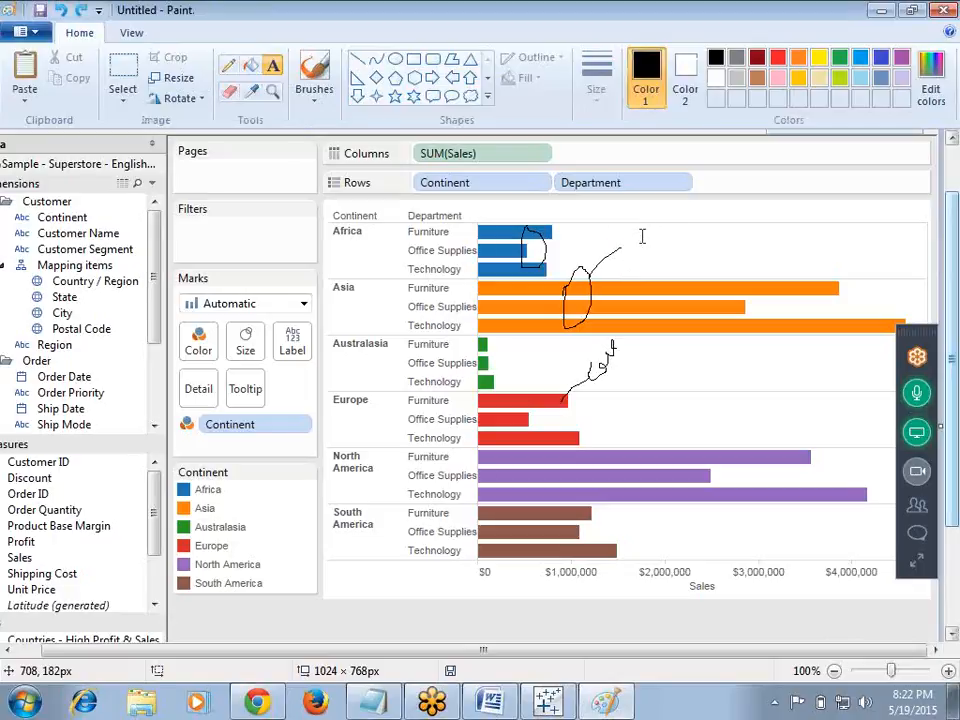
{"action": "key", "text": "ctrl+z"}
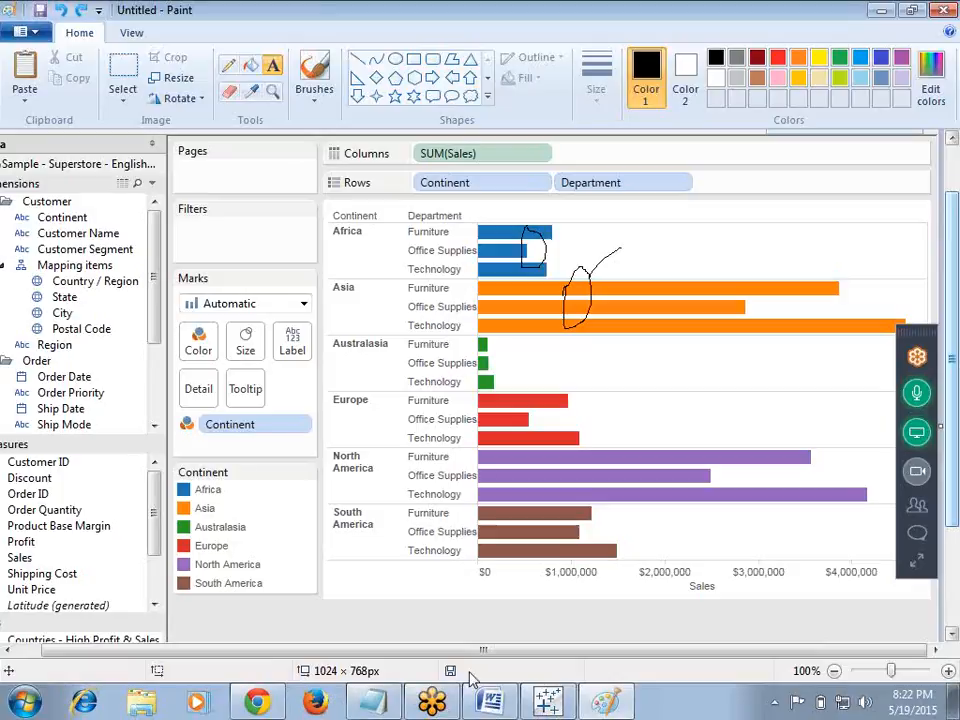
Step: Select the Asia Furniture bar to inspect its tooltip, then deselect it
{"action": "left_click", "coordinate": [553, 699]}
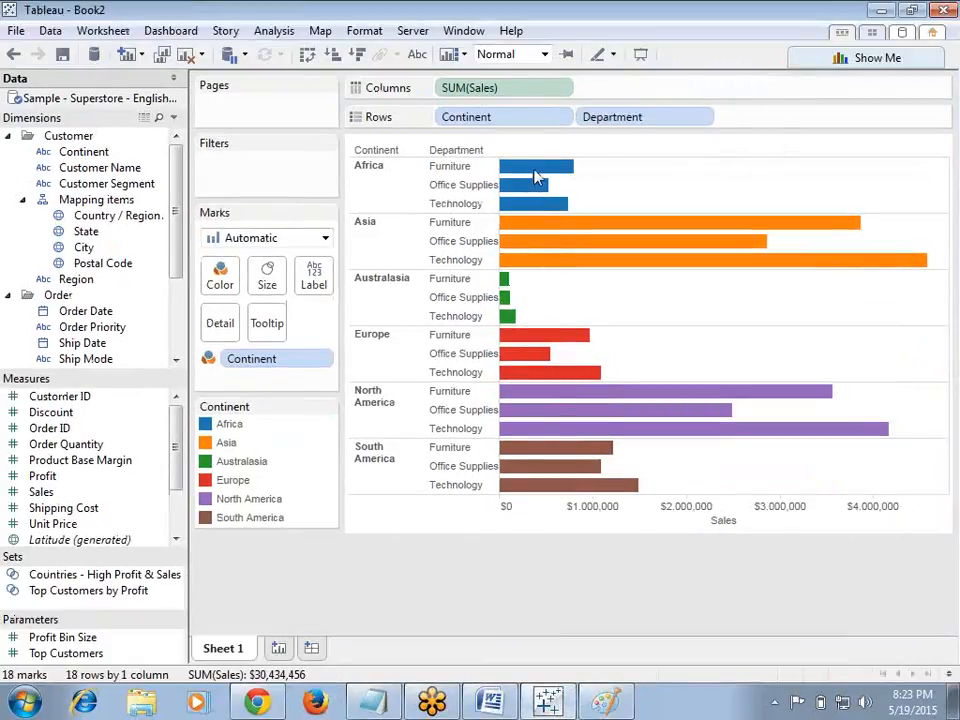
{"action": "left_click", "coordinate": [535, 226]}
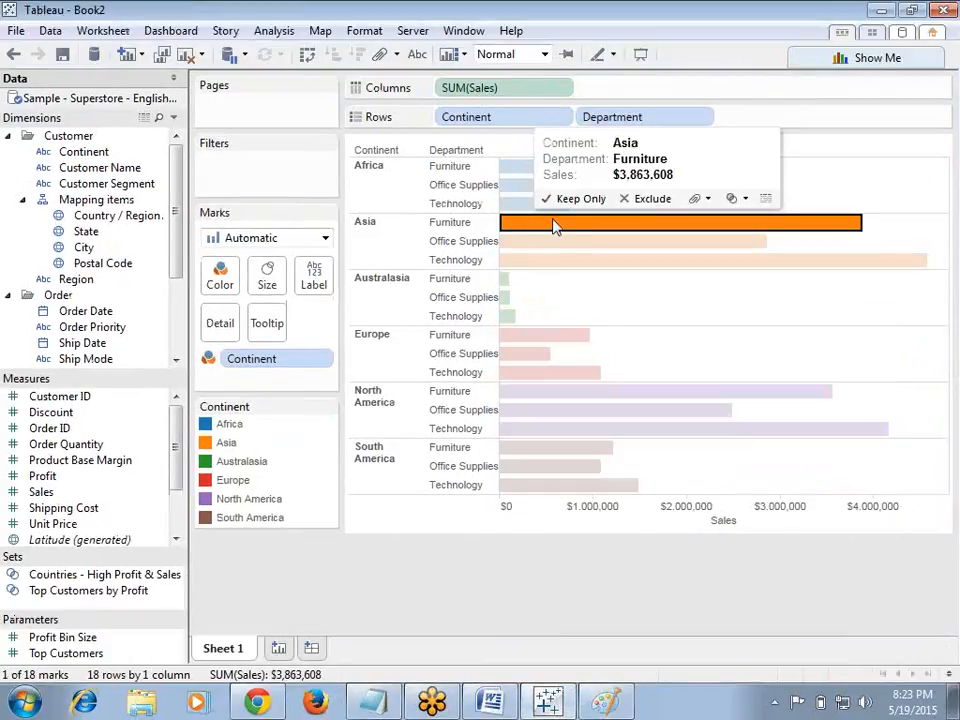
{"action": "left_click", "coordinate": [401, 564]}
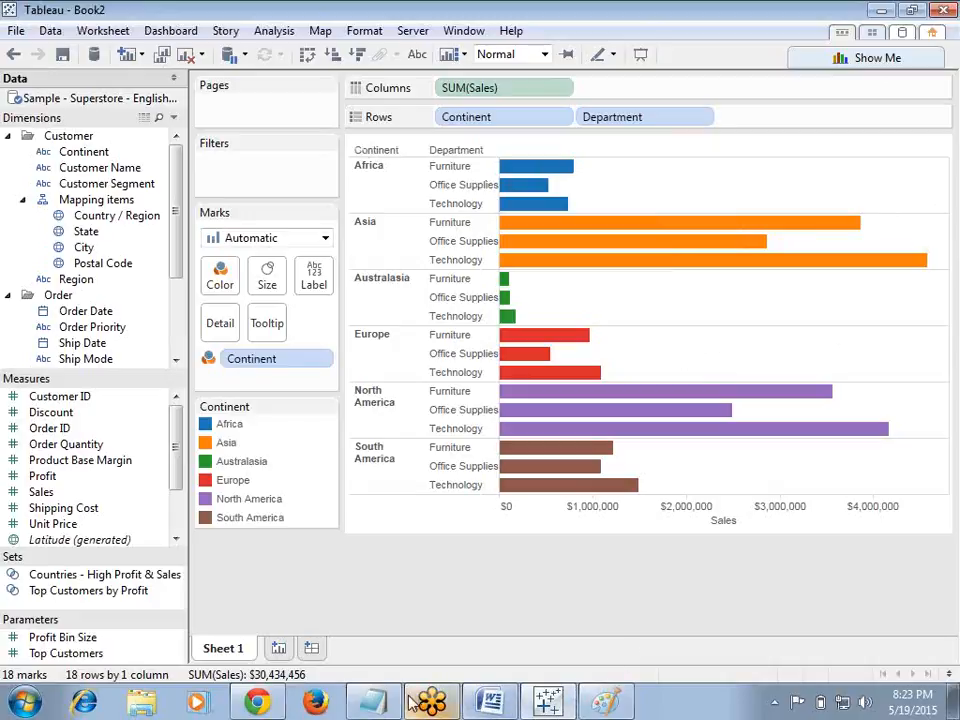
Step: Add the notes 'Table--' and 'data view' to the Notepad notes and minimize it
{"action": "left_click", "coordinate": [377, 701]}
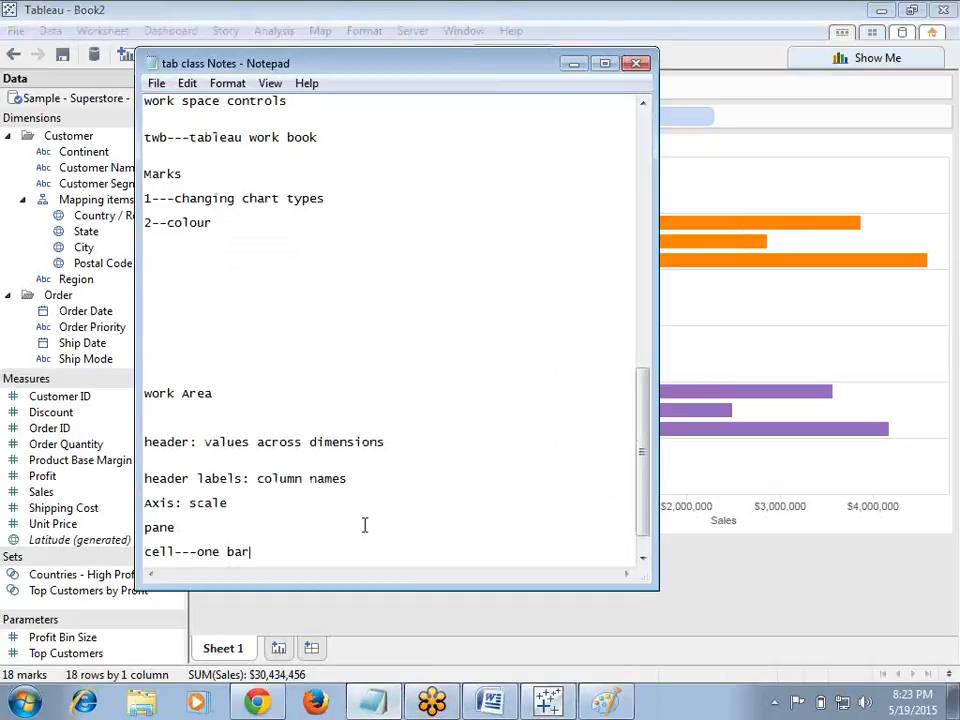
{"action": "key", "text": "Return"}
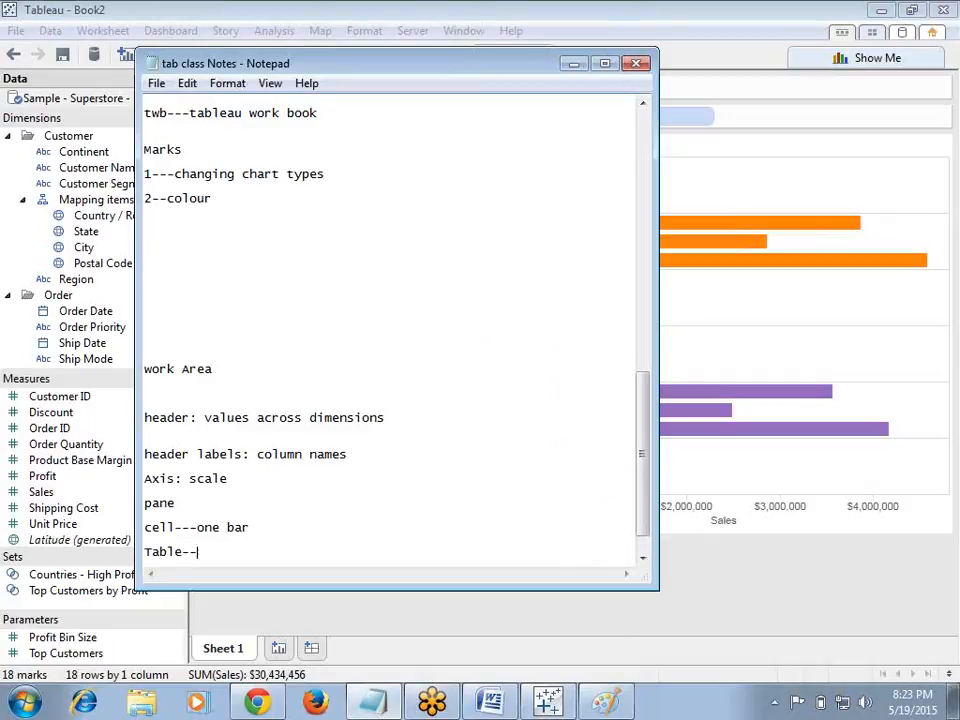
{"action": "key", "text": "Return"}
{"action": "type", "text": "data view"}
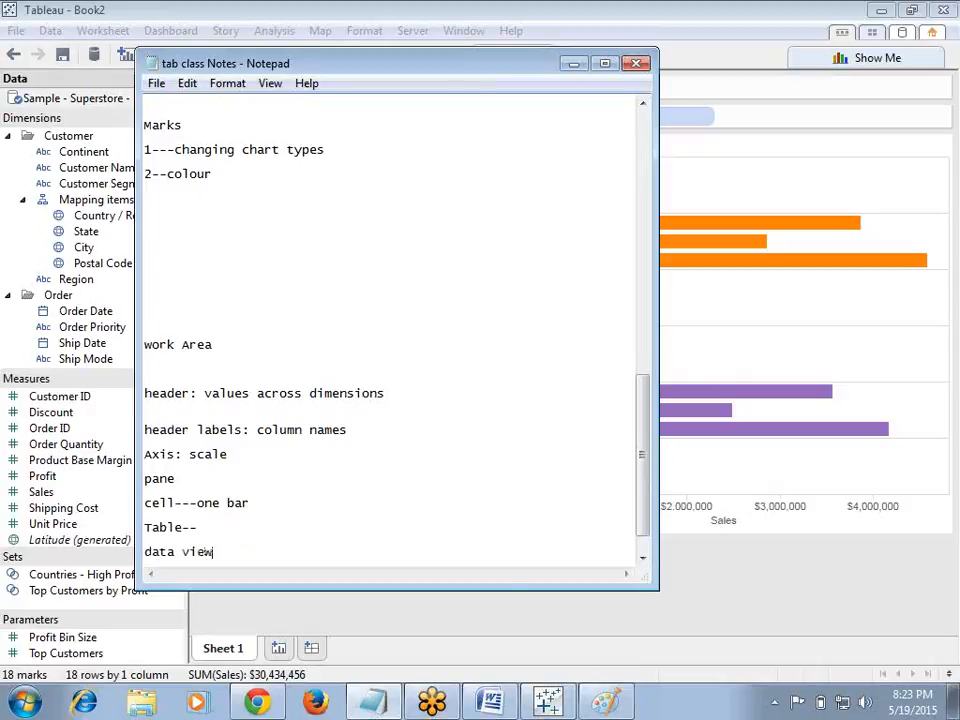
{"action": "left_click", "coordinate": [573, 63]}
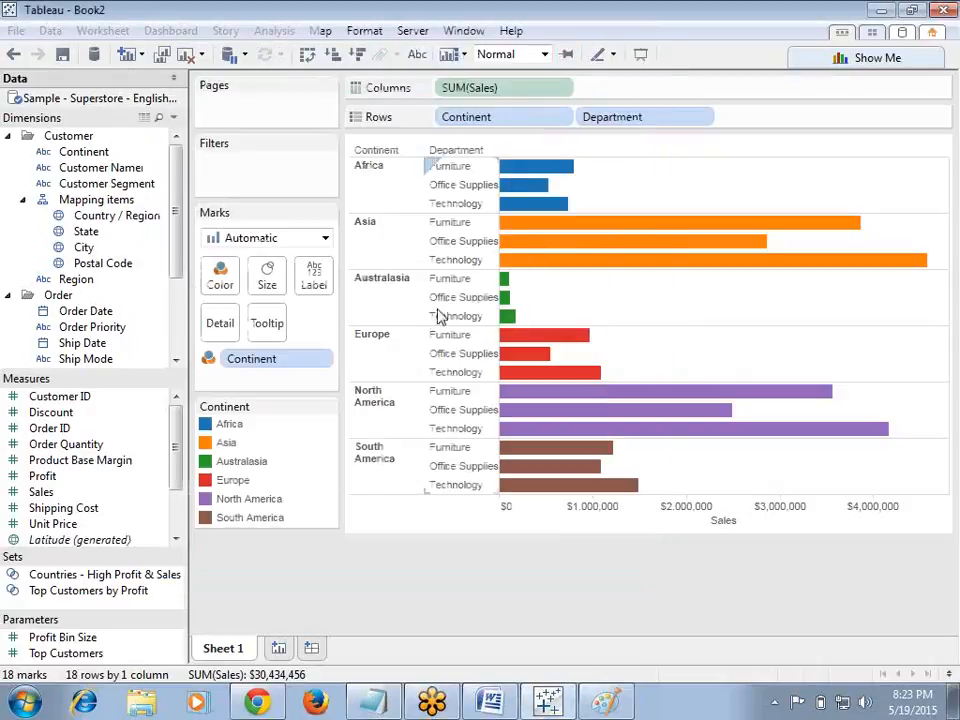
Step: Draw a pencil loop around the whole chart view in the Paint screenshot
{"action": "left_click_drag", "start_coordinate": [347, 133], "coordinate": [347, 142]}
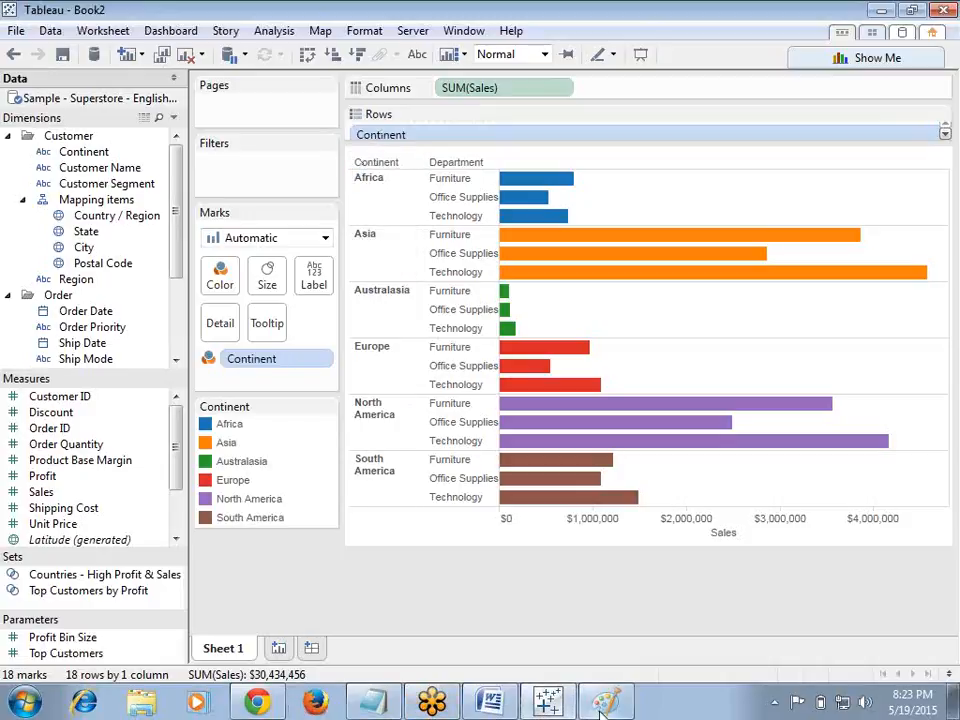
{"action": "left_click", "coordinate": [550, 705]}
{"action": "left_click", "coordinate": [228, 65]}
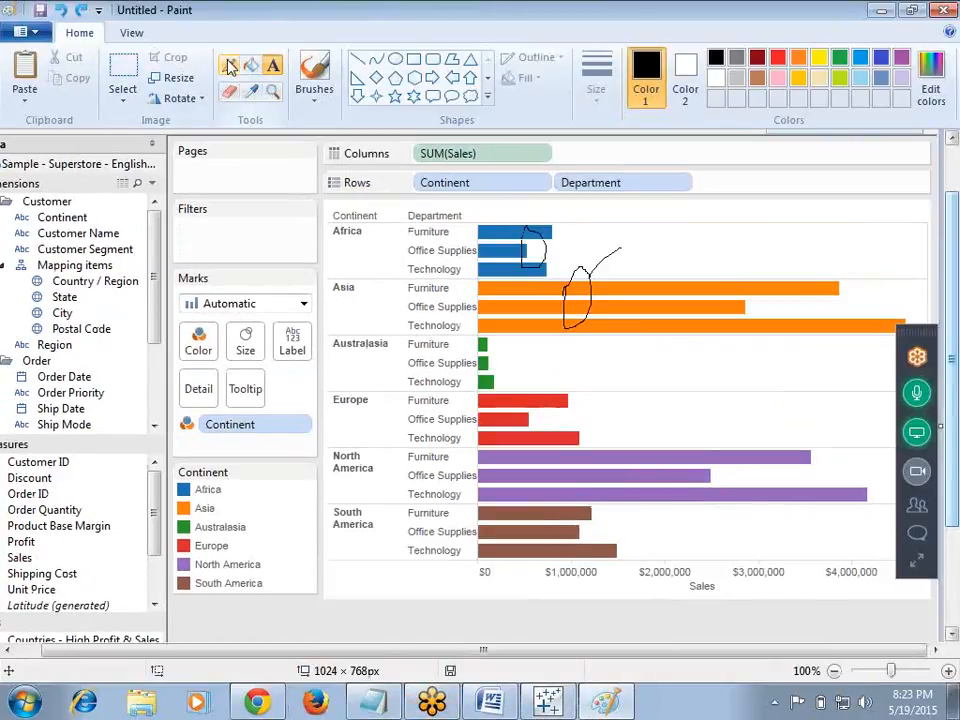
{"action": "mouse_move", "coordinate": [322, 202]}
{"action": "left_mouse_down"}
{"action": "mouse_move", "coordinate": [398, 208]}
{"action": "mouse_move", "coordinate": [561, 191]}
{"action": "mouse_move", "coordinate": [826, 234]}
{"action": "mouse_move", "coordinate": [938, 494]}
{"action": "mouse_move", "coordinate": [860, 655]}
{"action": "mouse_move", "coordinate": [628, 636]}
{"action": "mouse_move", "coordinate": [514, 585]}
{"action": "mouse_move", "coordinate": [437, 577]}
{"action": "left_mouse_up"}
{"action": "mouse_move", "coordinate": [380, 545]}
{"action": "left_mouse_down"}
{"action": "mouse_move", "coordinate": [315, 233]}
{"action": "mouse_move", "coordinate": [342, 202]}
{"action": "mouse_move", "coordinate": [342, 213]}
{"action": "left_mouse_up"}
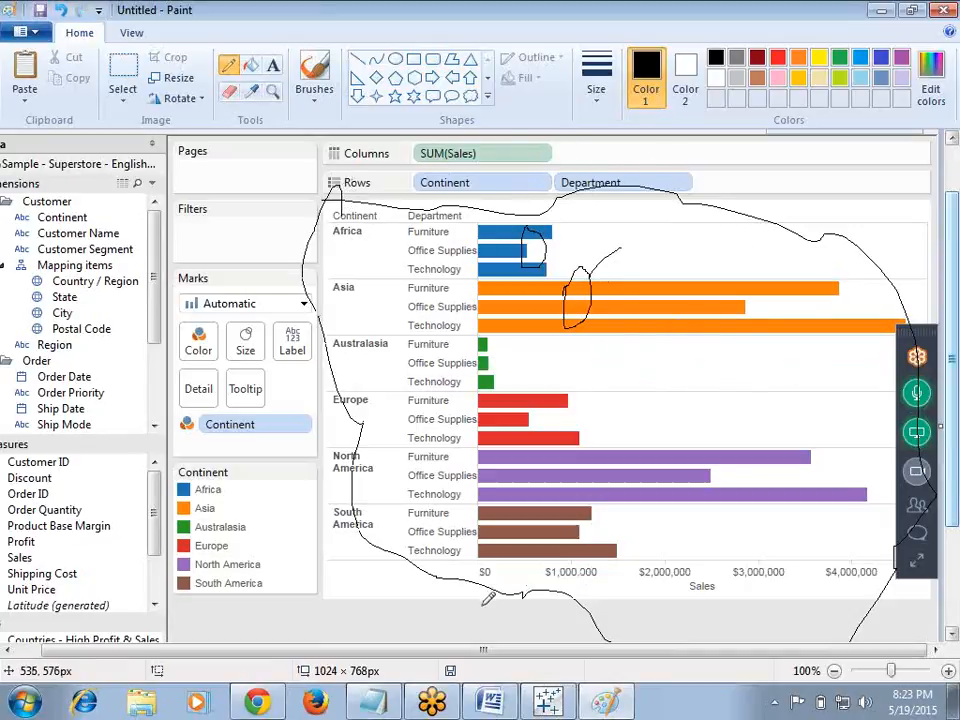
Step: Open the options menu of the Continent field on Rows and close it
{"action": "left_click", "coordinate": [565, 705]}
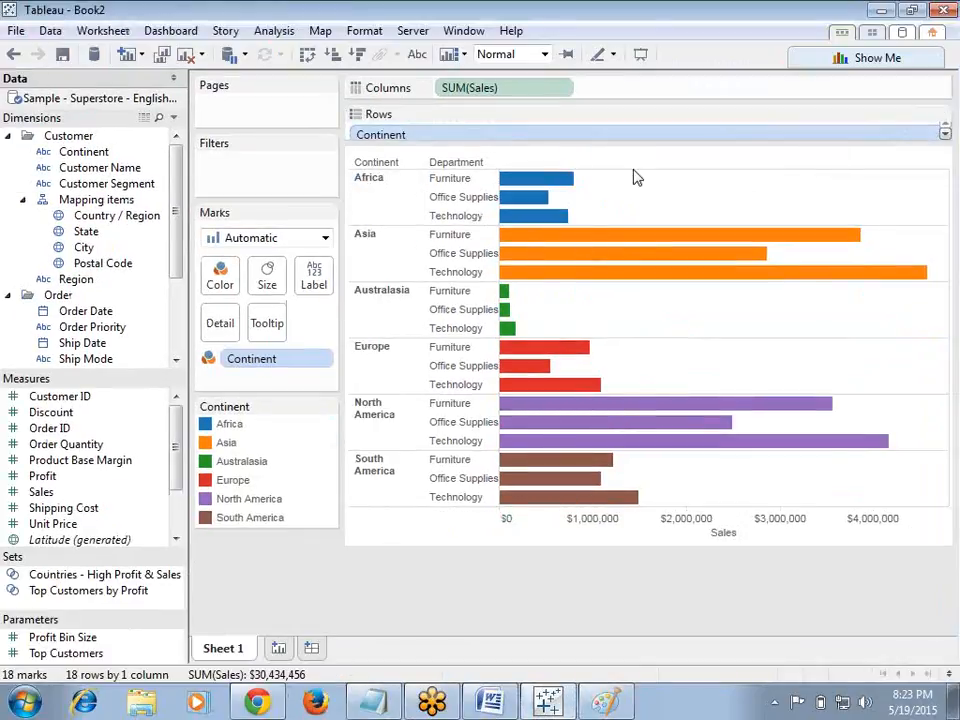
{"action": "left_click_drag", "start_coordinate": [704, 140], "coordinate": [701, 118]}
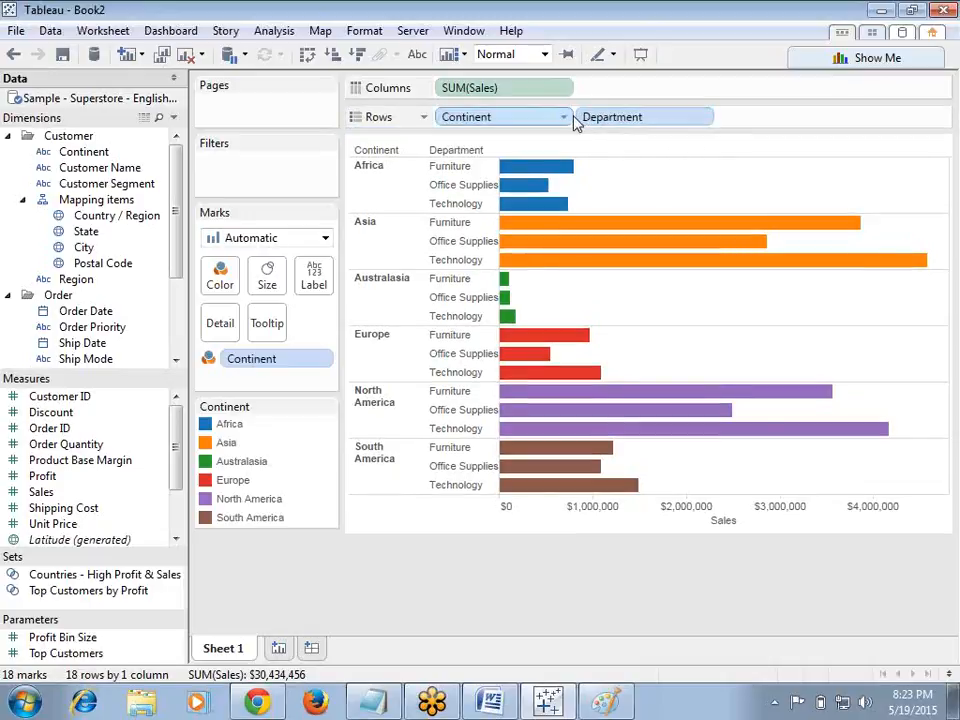
{"action": "left_click", "coordinate": [567, 121]}
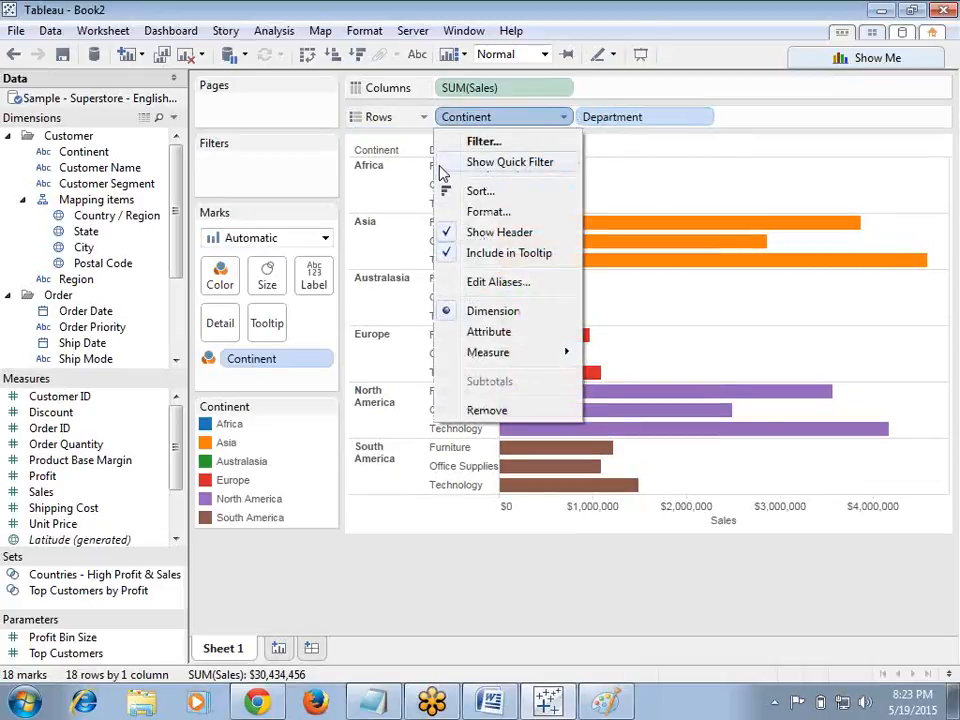
{"action": "key", "text": "Escape"}
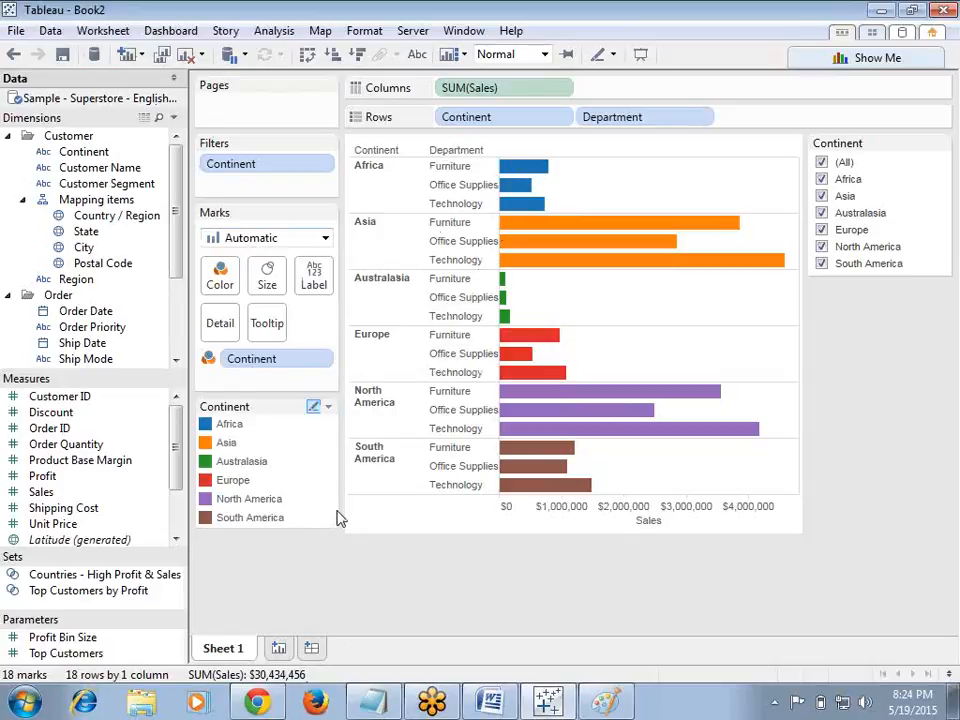
Step: Show the worksheet title above the chart
{"action": "left_click", "coordinate": [103, 30]}
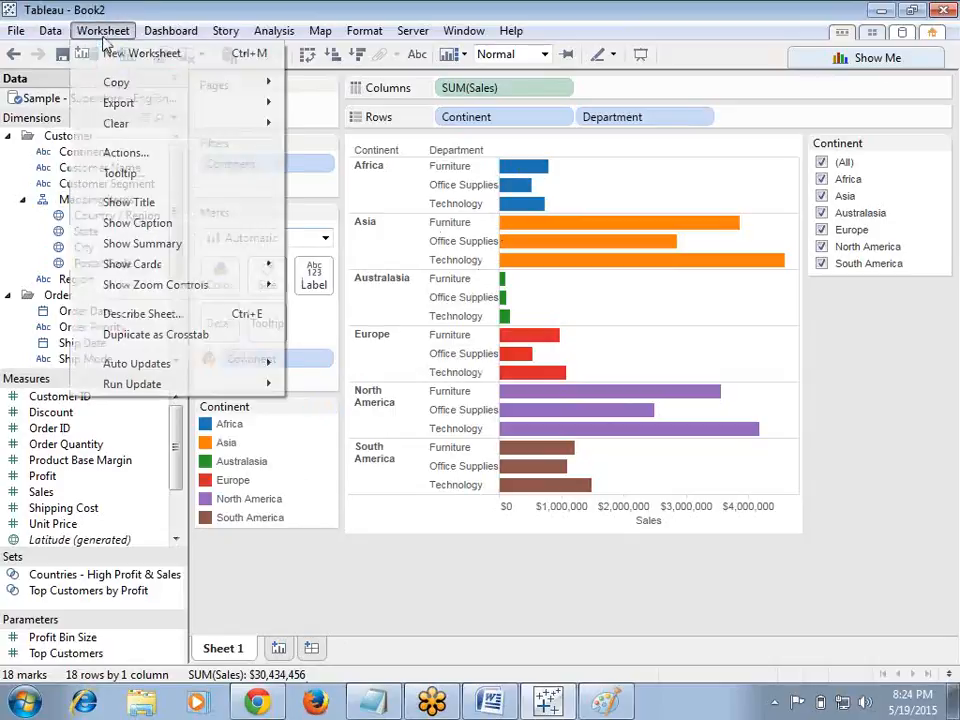
{"action": "left_click", "coordinate": [90, 204]}
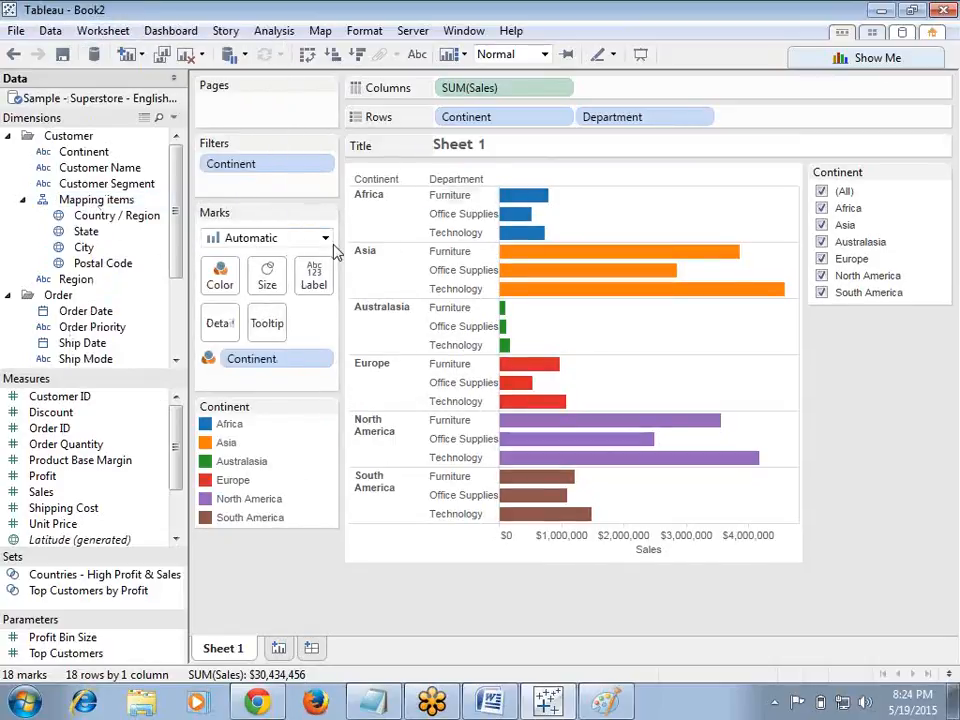
Step: Retitle the worksheet as 'Sales Report', centered in the title area
{"action": "double_click", "coordinate": [462, 148]}
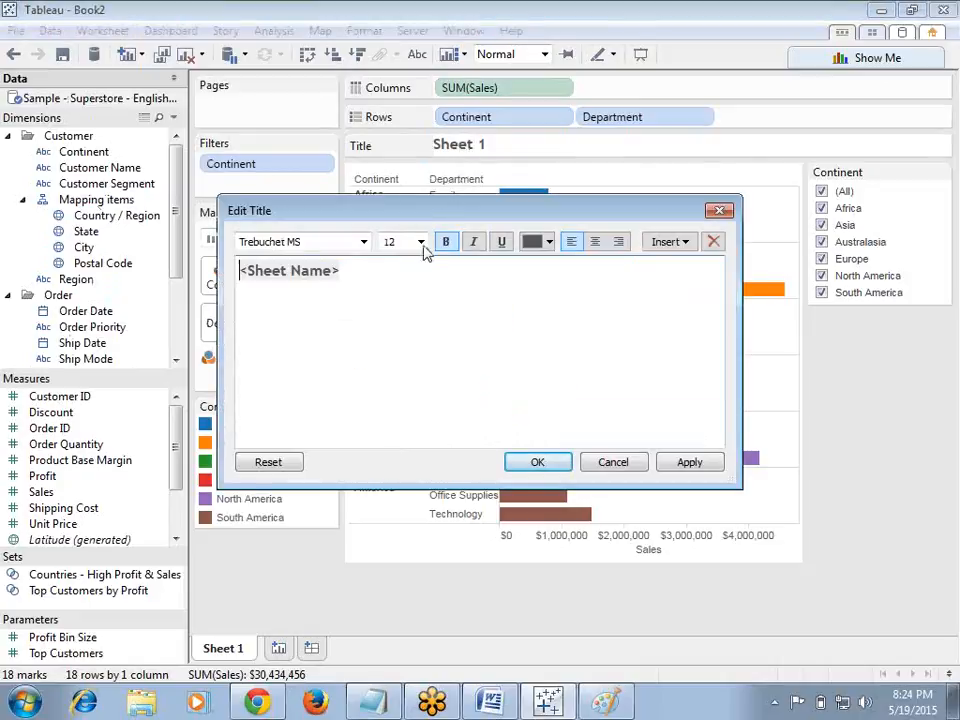
{"action": "left_click_drag", "start_coordinate": [370, 270], "coordinate": [247, 256]}
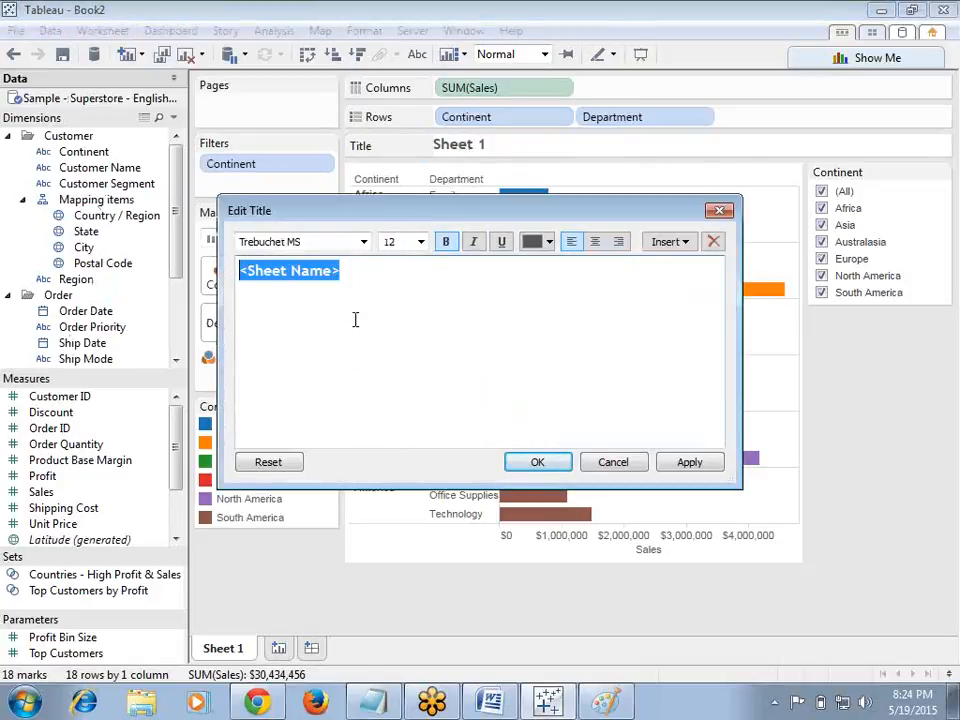
{"action": "left_click", "coordinate": [594, 241]}
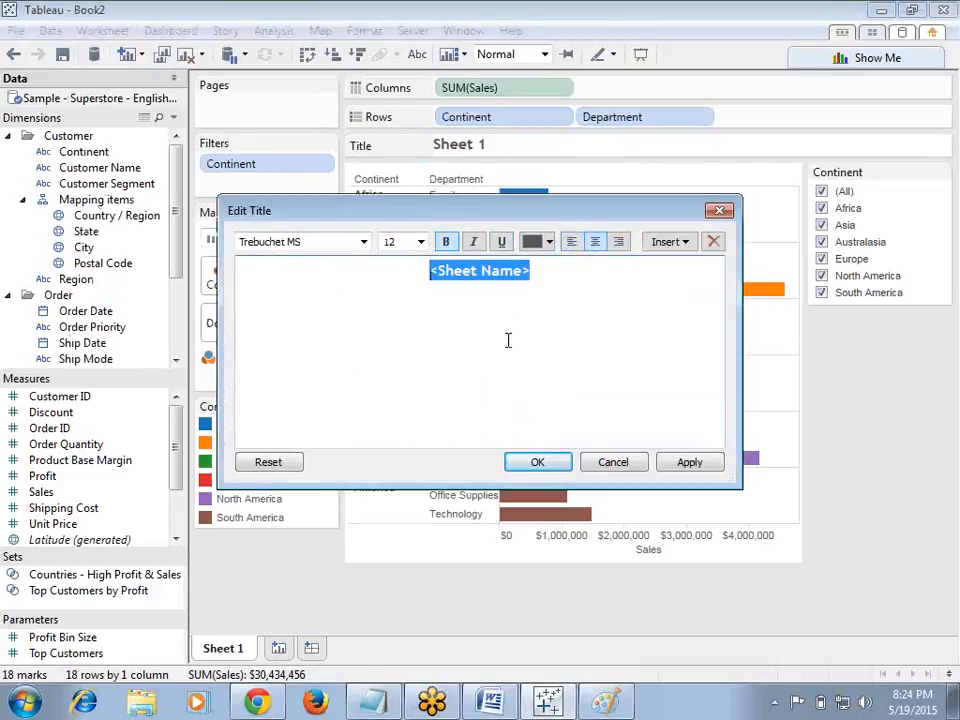
{"action": "key", "text": "Delete"}
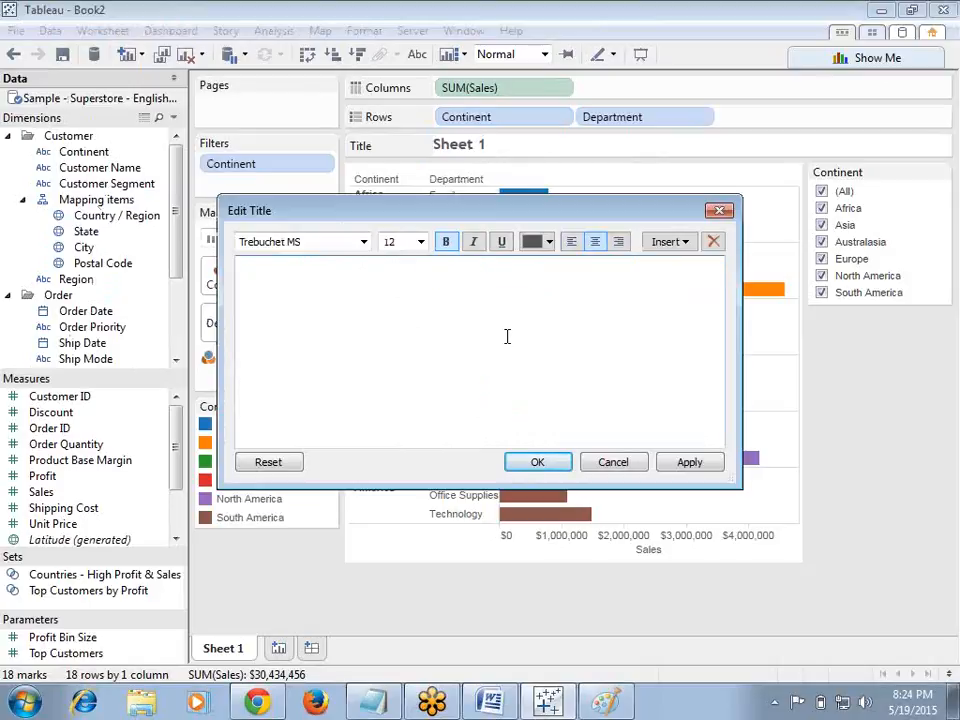
{"action": "type", "text": "Sales Re"}
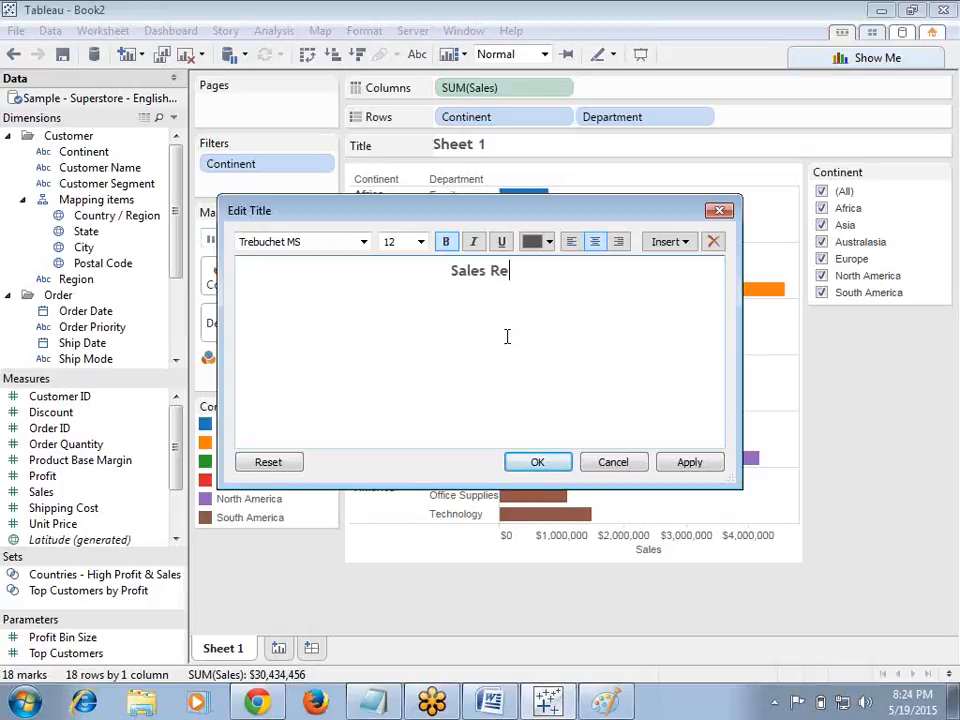
{"action": "type", "text": "port"}
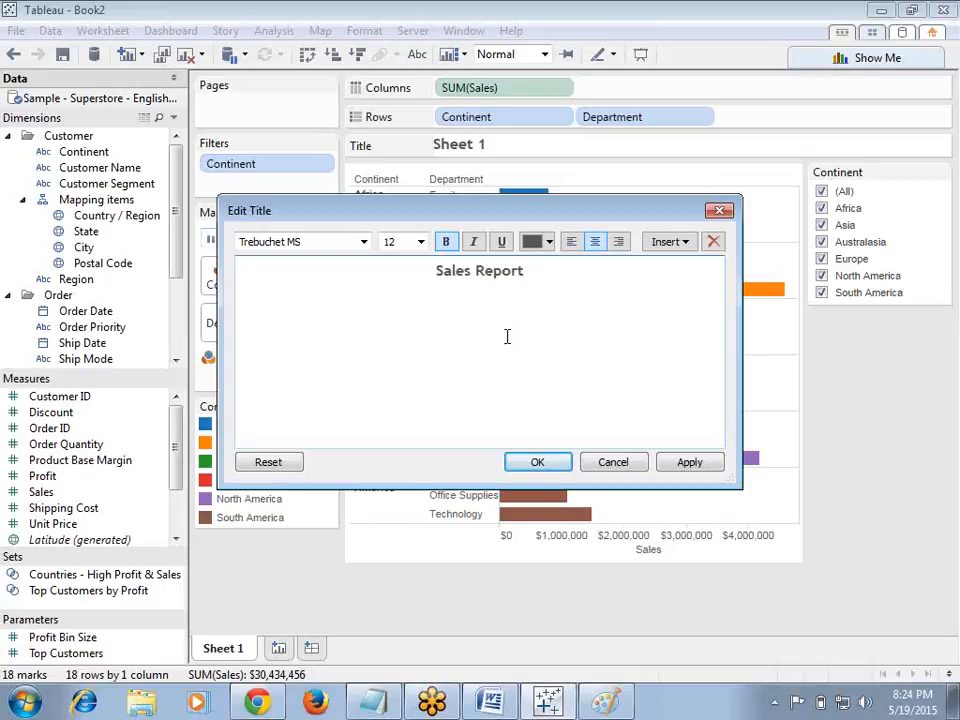
{"action": "left_click", "coordinate": [541, 463]}
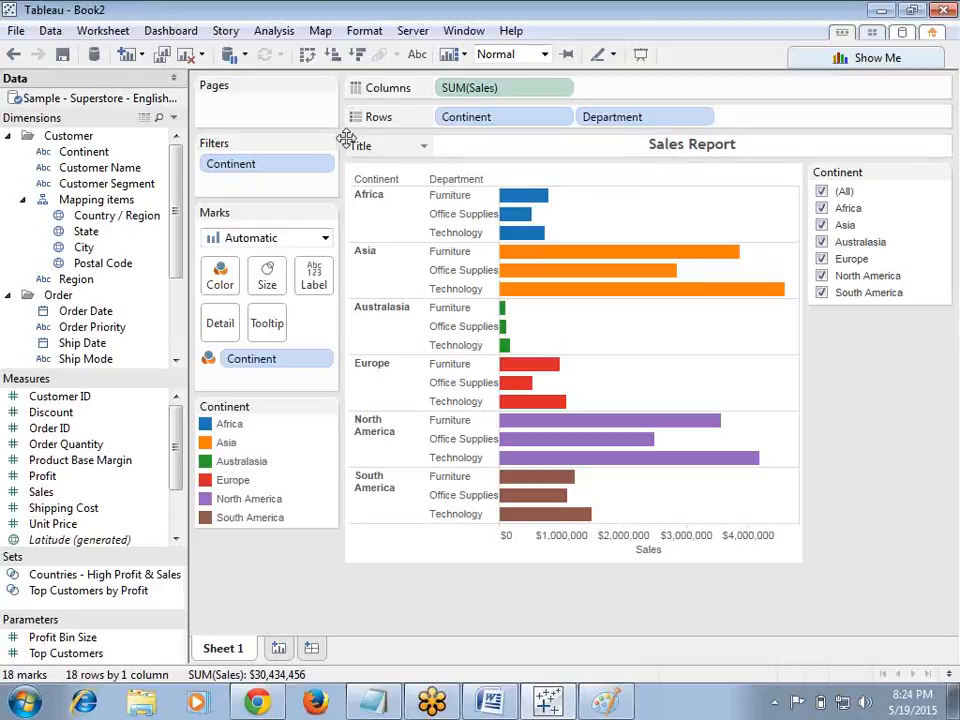
Step: Show the worksheet caption below the chart
{"action": "left_click", "coordinate": [100, 32]}
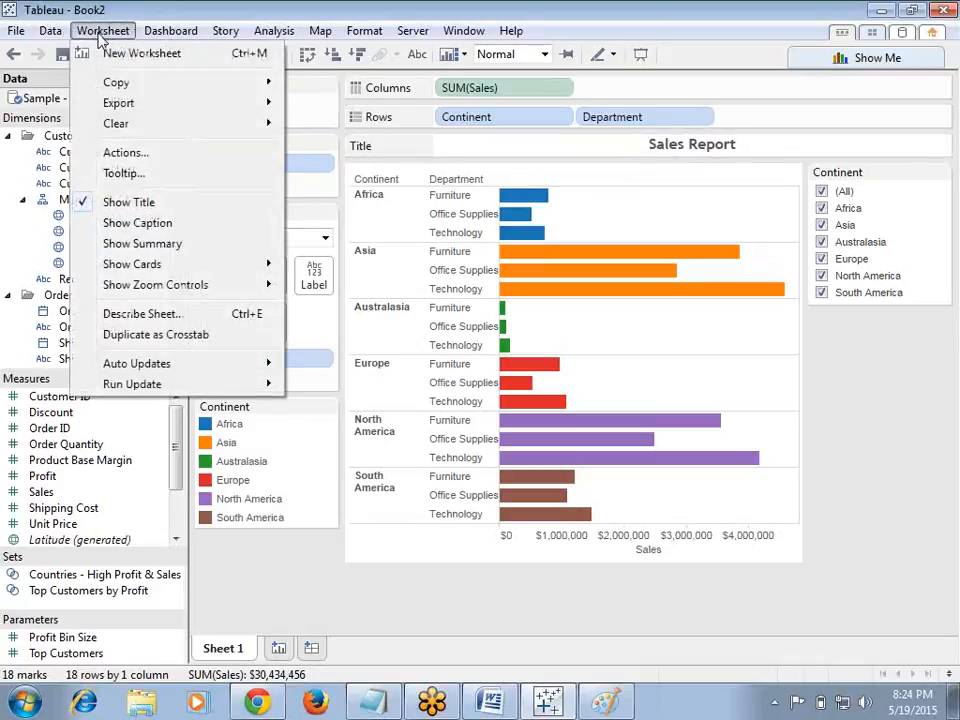
{"action": "left_click", "coordinate": [90, 223]}
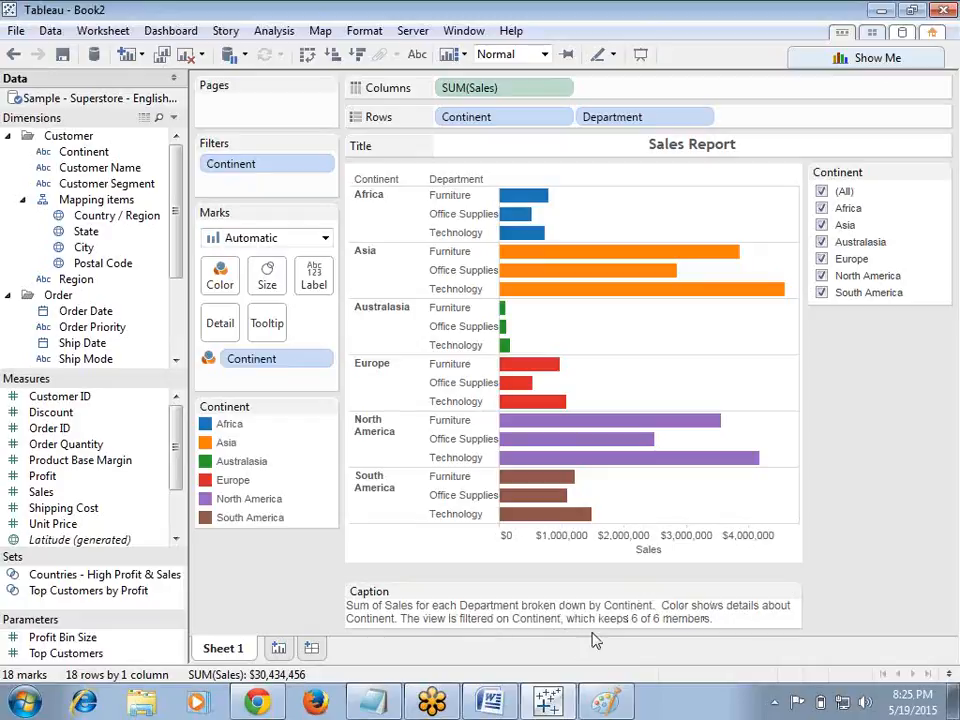
{"action": "double_click", "coordinate": [740, 612]}
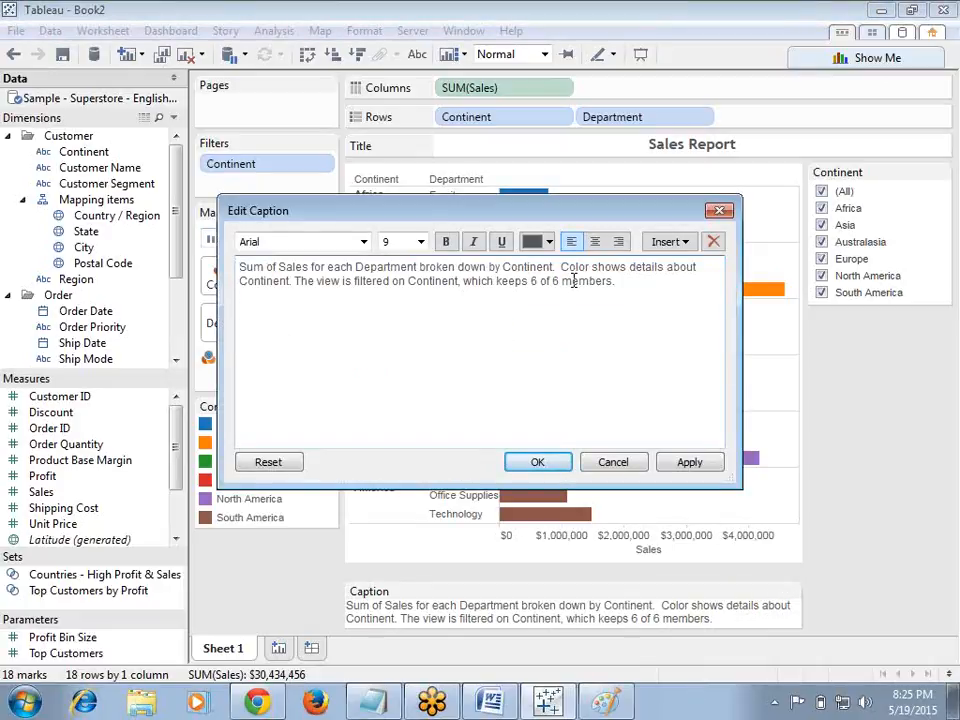
{"action": "left_click_drag", "start_coordinate": [617, 288], "coordinate": [236, 262]}
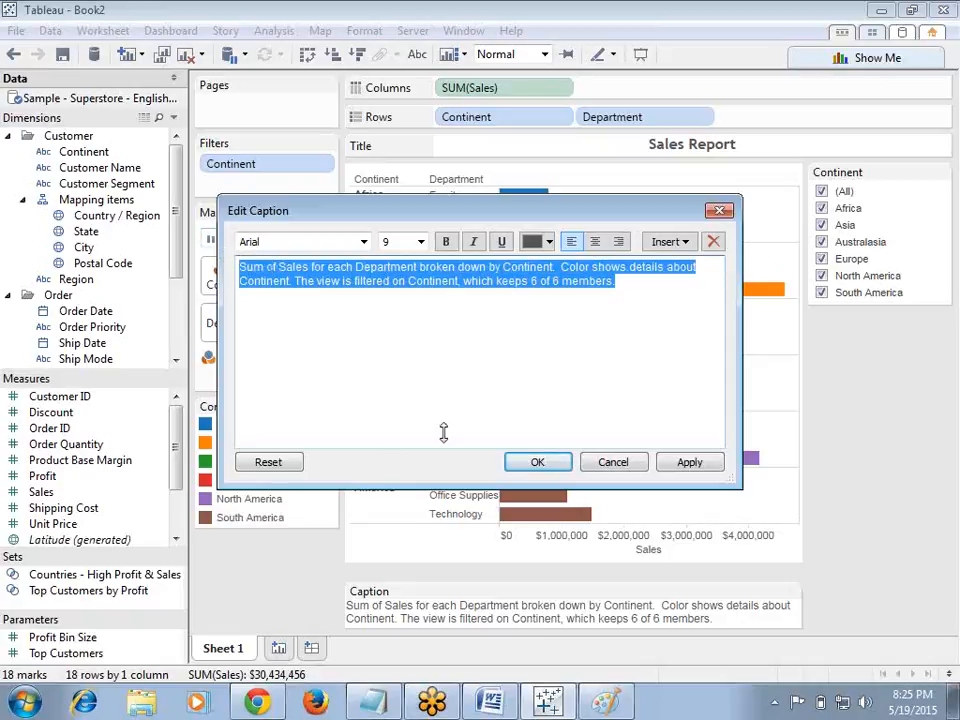
{"action": "left_click", "coordinate": [630, 463]}
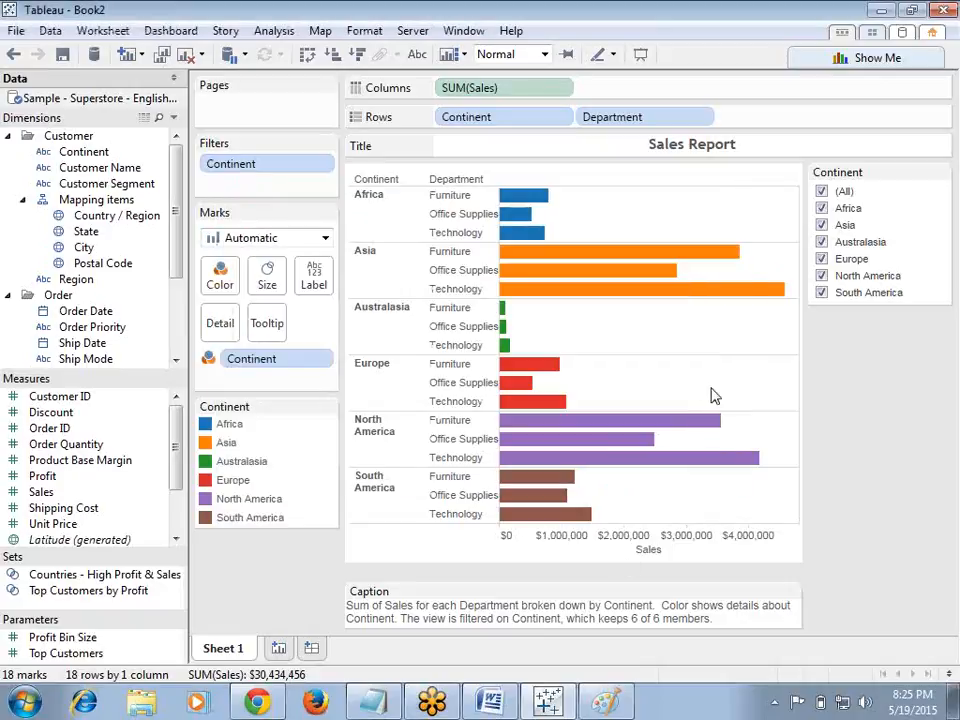
Step: Exclude Asia from the Continent quick filter, keeping all other continents checked
{"action": "left_click", "coordinate": [821, 225]}
{"action": "left_click", "coordinate": [821, 242]}
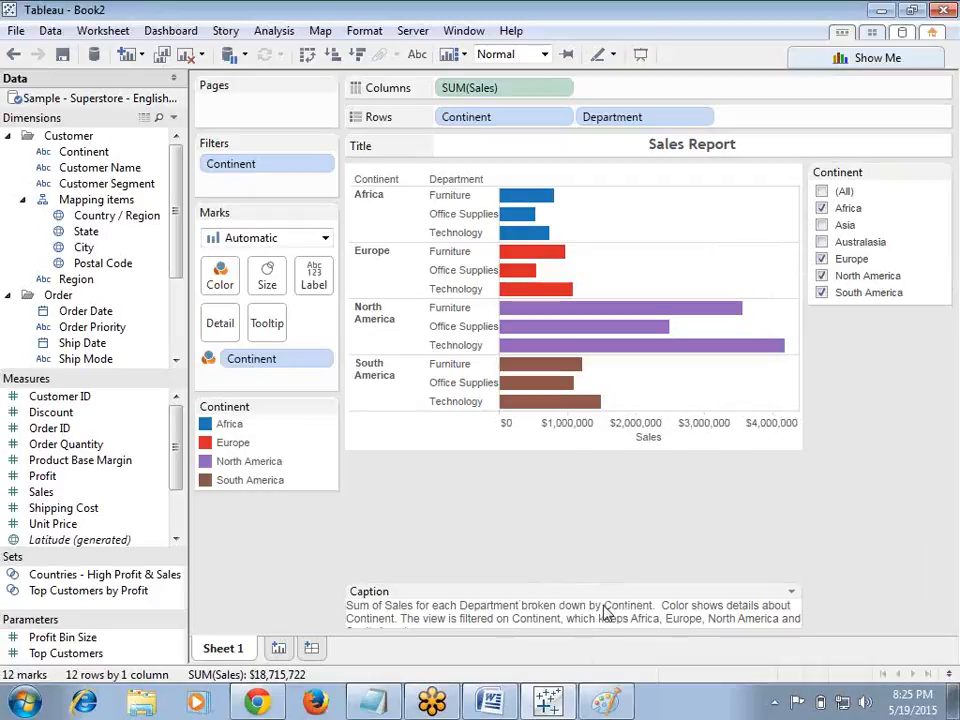
{"action": "left_click", "coordinate": [821, 242]}
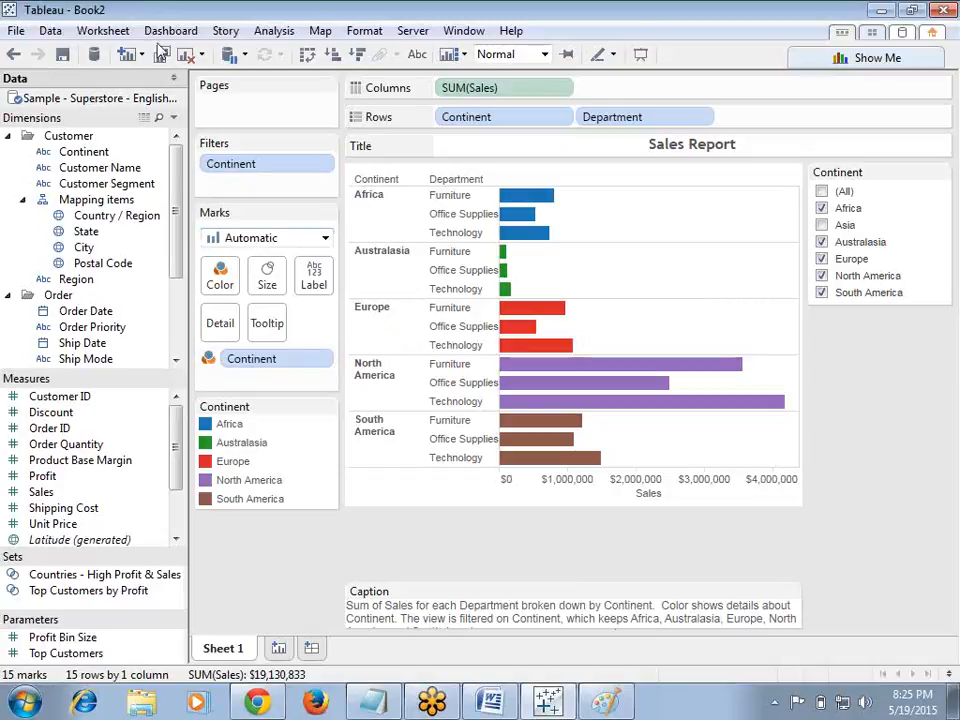
Step: Show the worksheet summary card beside the chart
{"action": "left_click", "coordinate": [103, 30]}
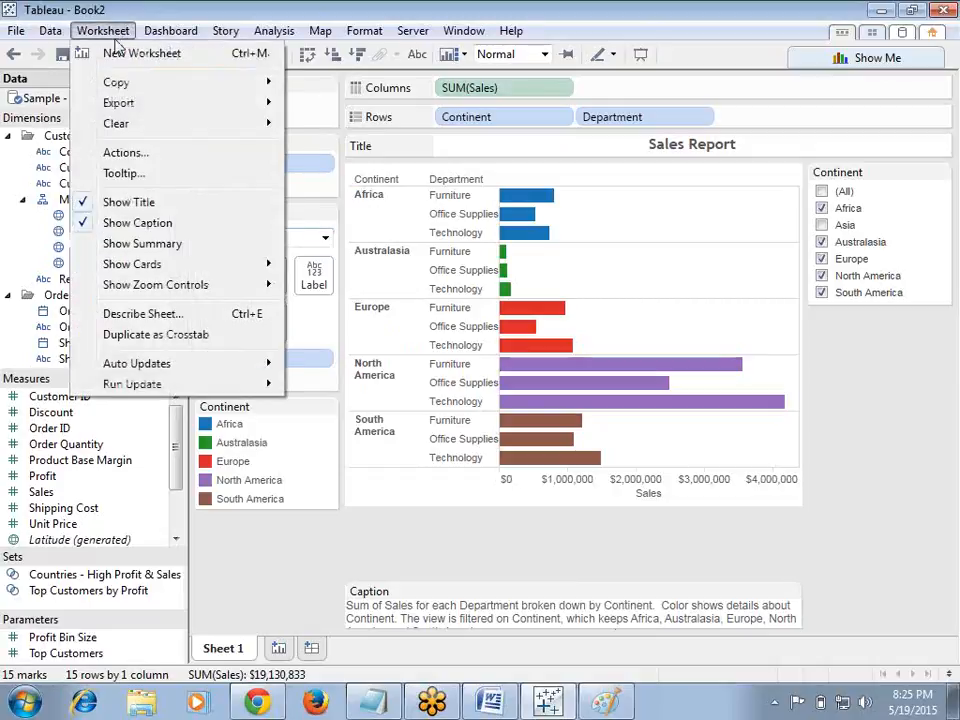
{"action": "left_click", "coordinate": [84, 244]}
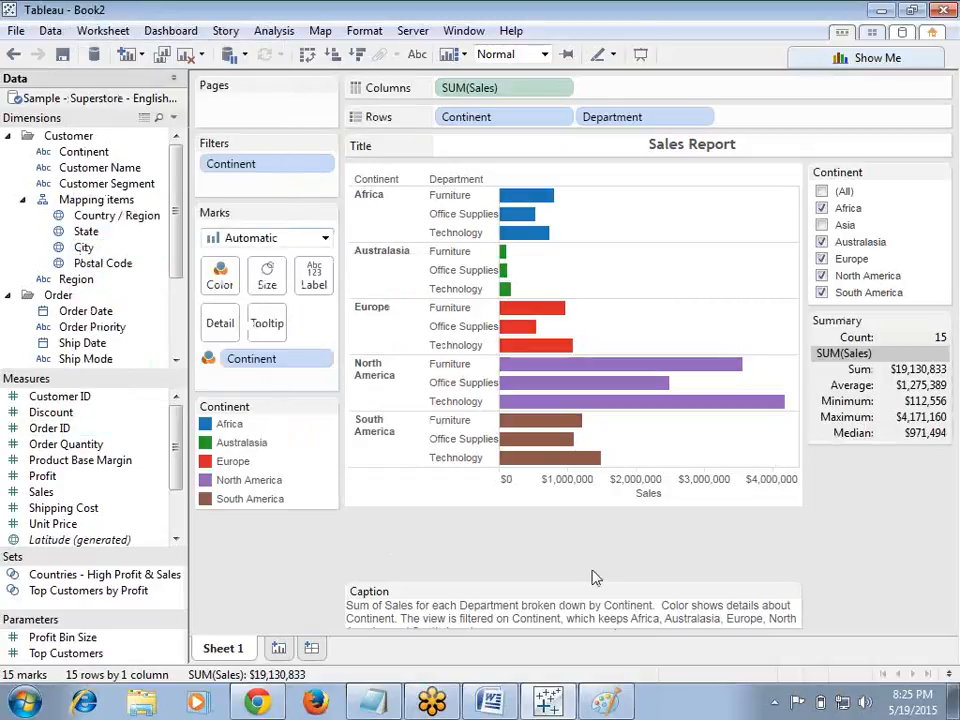
{"action": "left_click", "coordinate": [946, 272]}
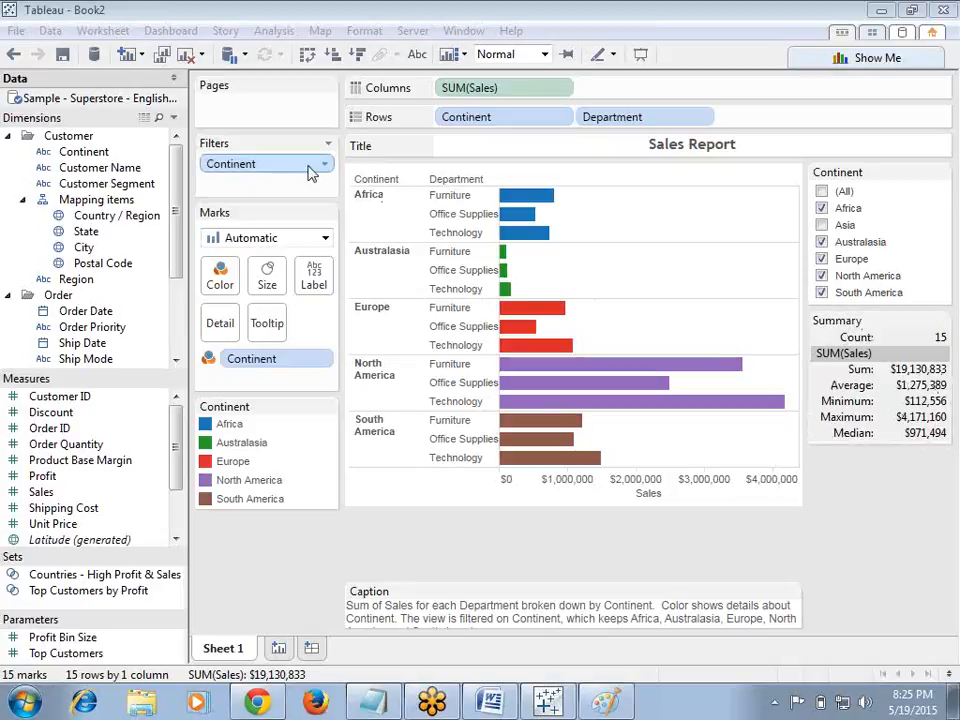
{"action": "left_click", "coordinate": [104, 31]}
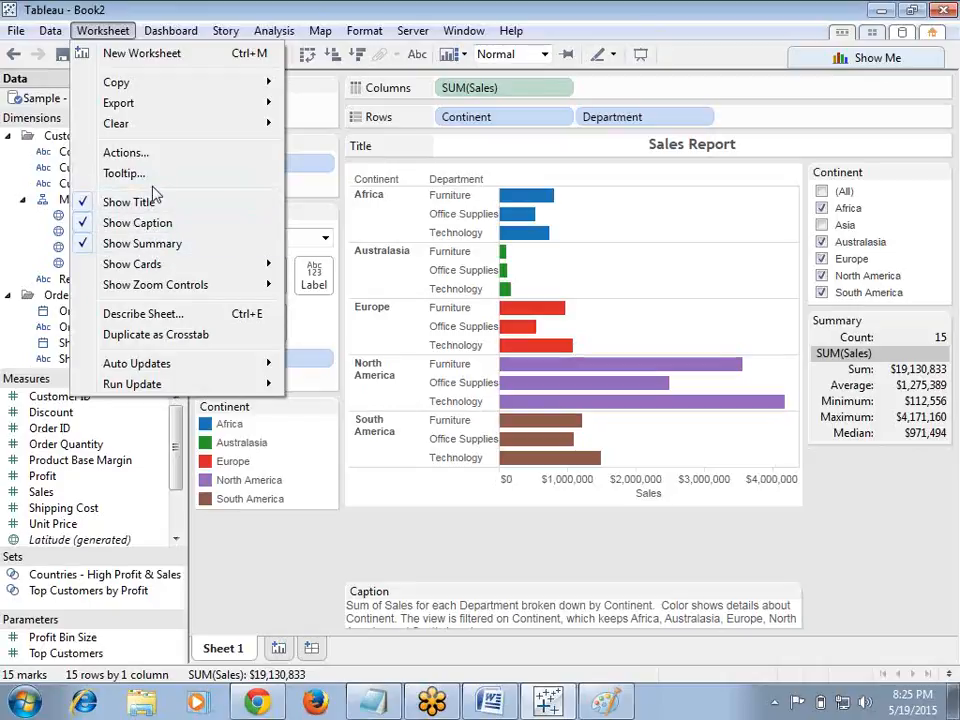
{"action": "left_click", "coordinate": [859, 583]}
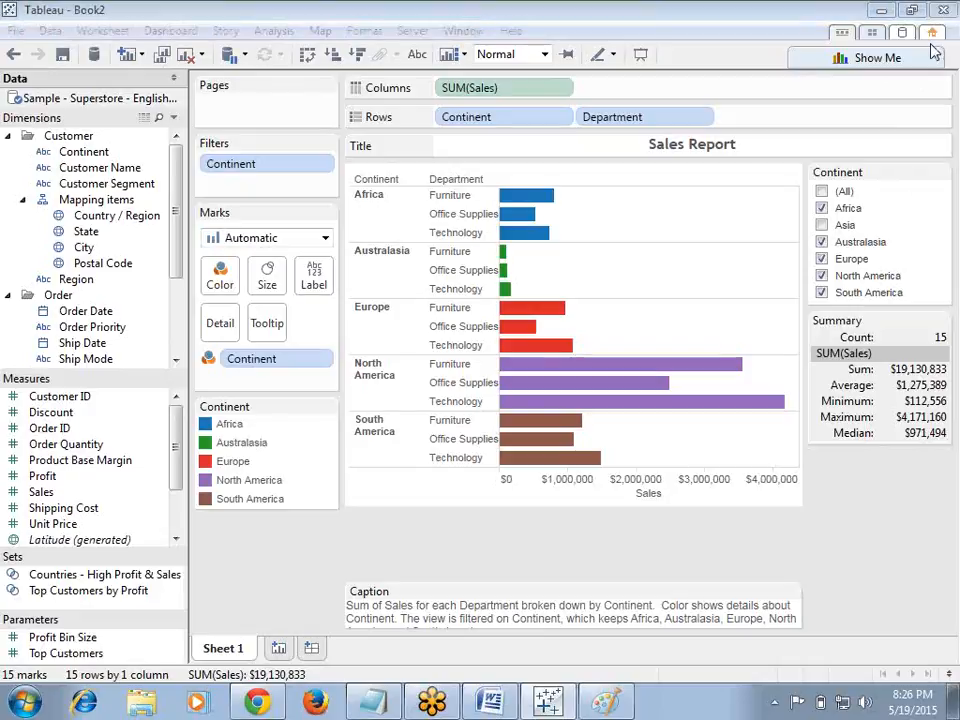
Step: Switch to the Word document and review the Naming Conventions diagram, then minimize Word
{"action": "left_click", "coordinate": [489, 704]}
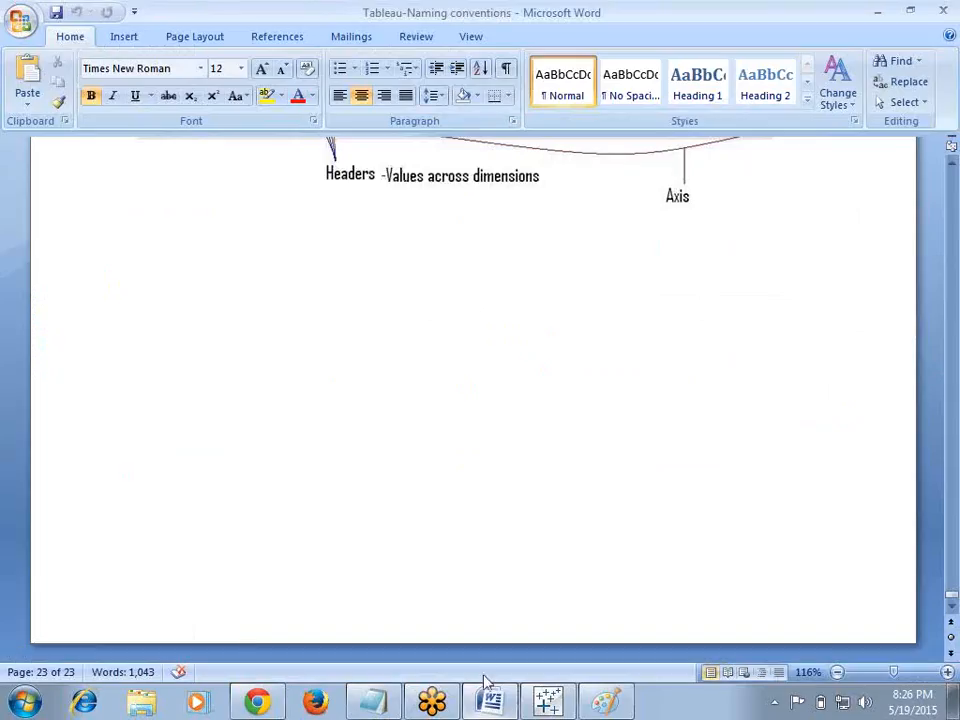
{"action": "left_click", "coordinate": [950, 582]}
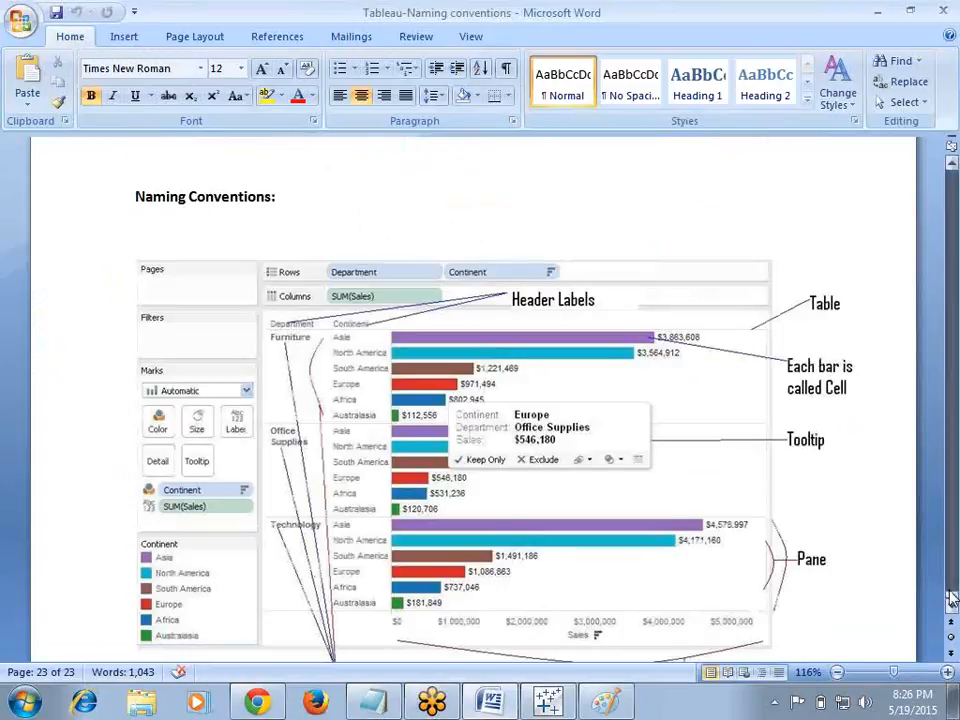
{"action": "left_click", "coordinate": [950, 582]}
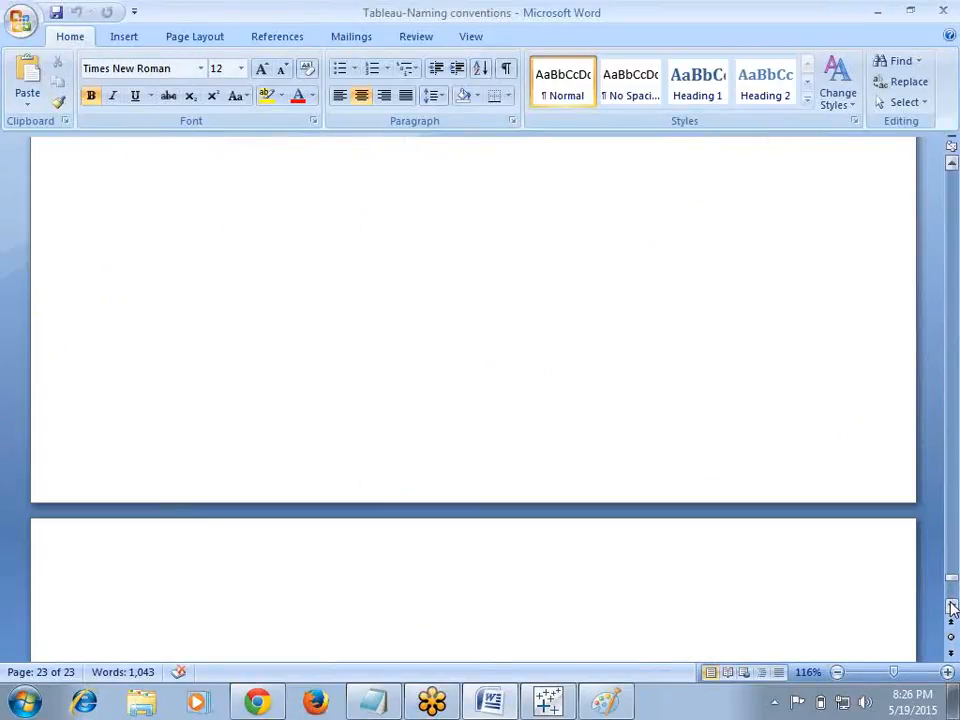
{"action": "scroll", "coordinate": [951, 608], "scroll_direction": "down", "scroll_amount": 6}
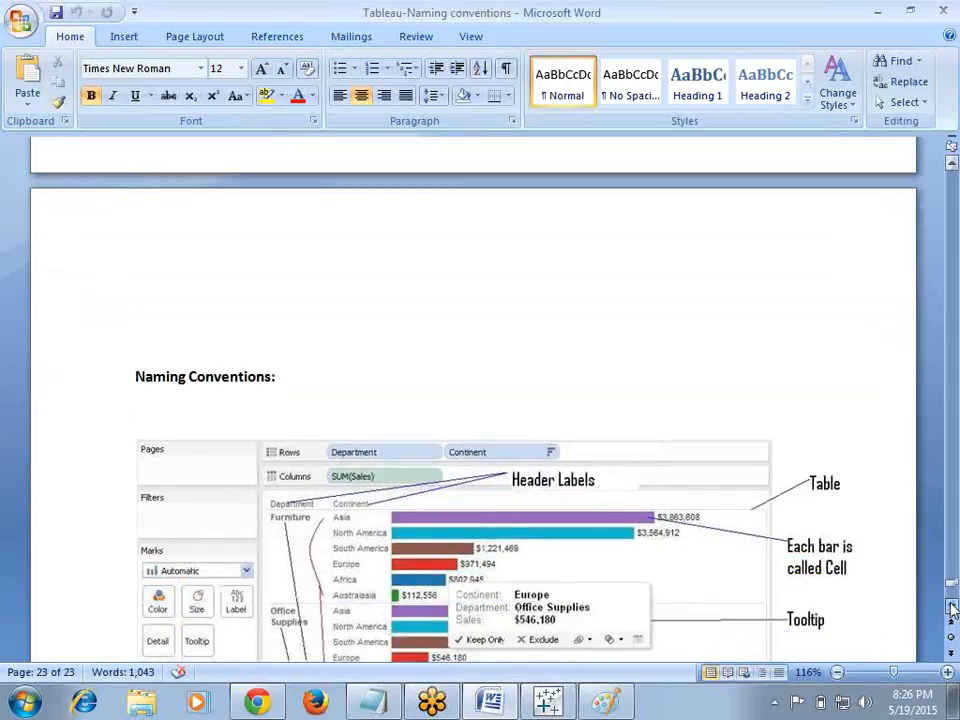
{"action": "scroll", "coordinate": [951, 608], "scroll_direction": "down", "scroll_amount": 3}
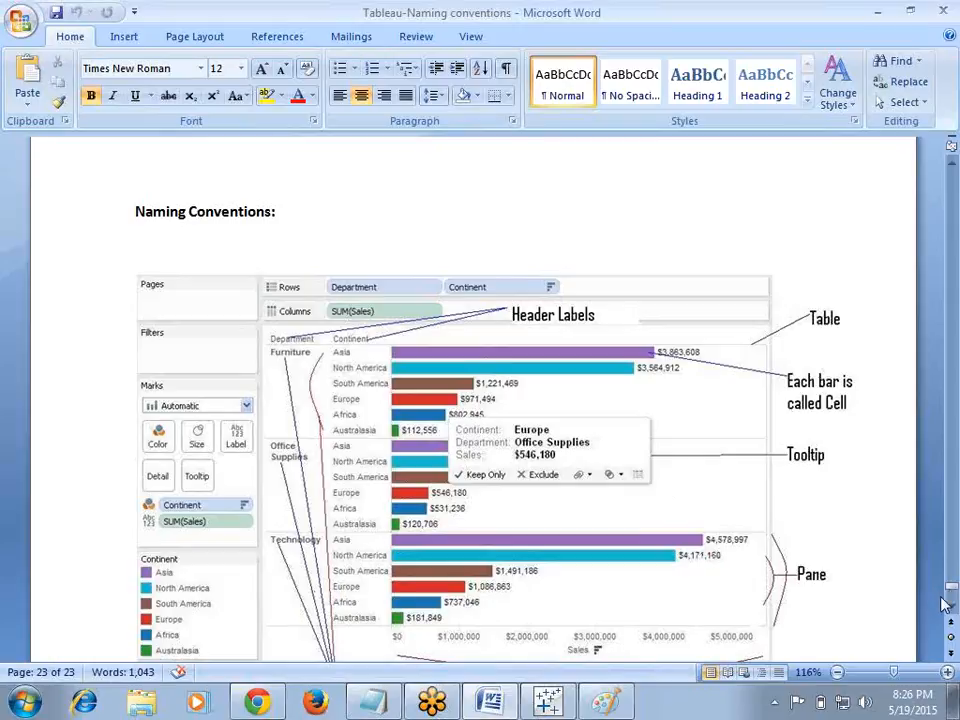
{"action": "scroll", "coordinate": [951, 610], "scroll_direction": "down", "scroll_amount": 5}
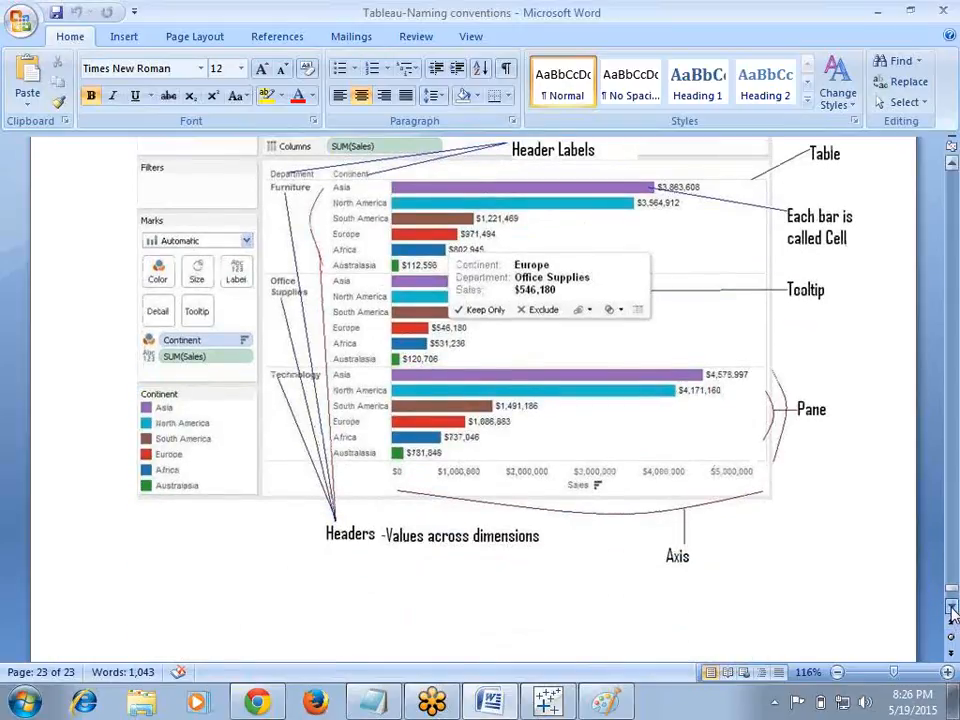
{"action": "scroll", "coordinate": [951, 612], "scroll_direction": "down", "scroll_amount": 3}
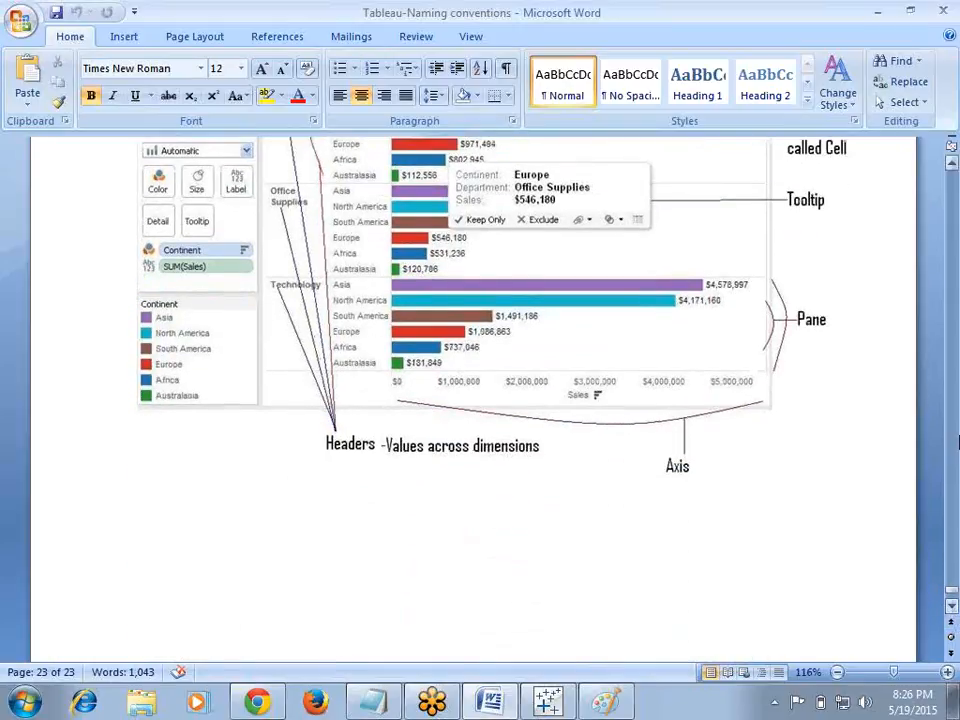
{"action": "left_click", "coordinate": [878, 14]}
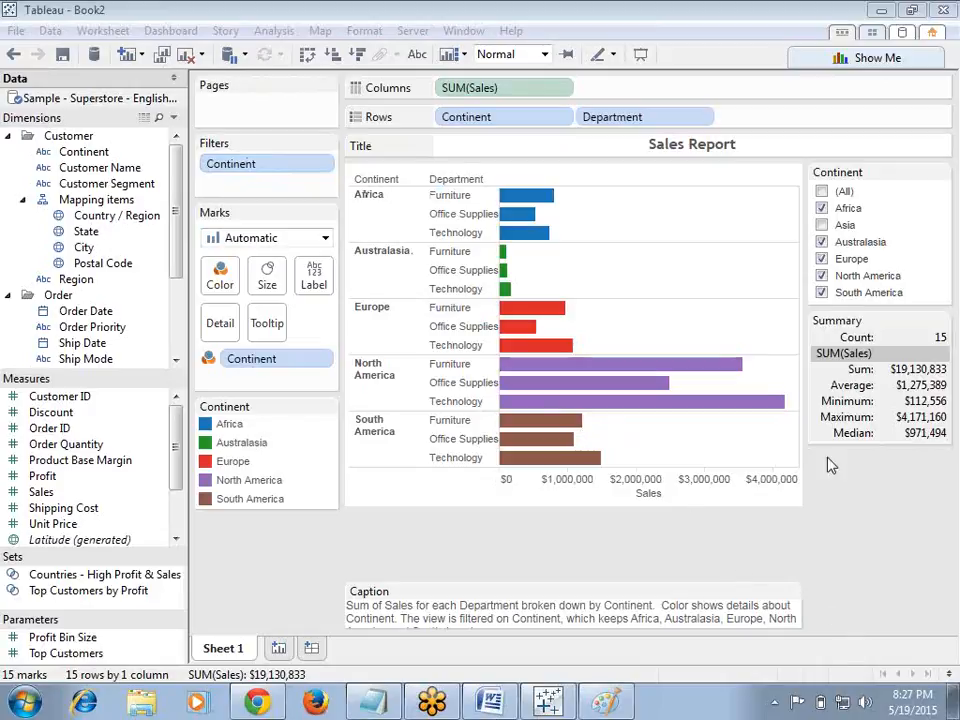
Step: Create a new worksheet with Continent on Rows and Sales on Columns
{"action": "left_click", "coordinate": [278, 648]}
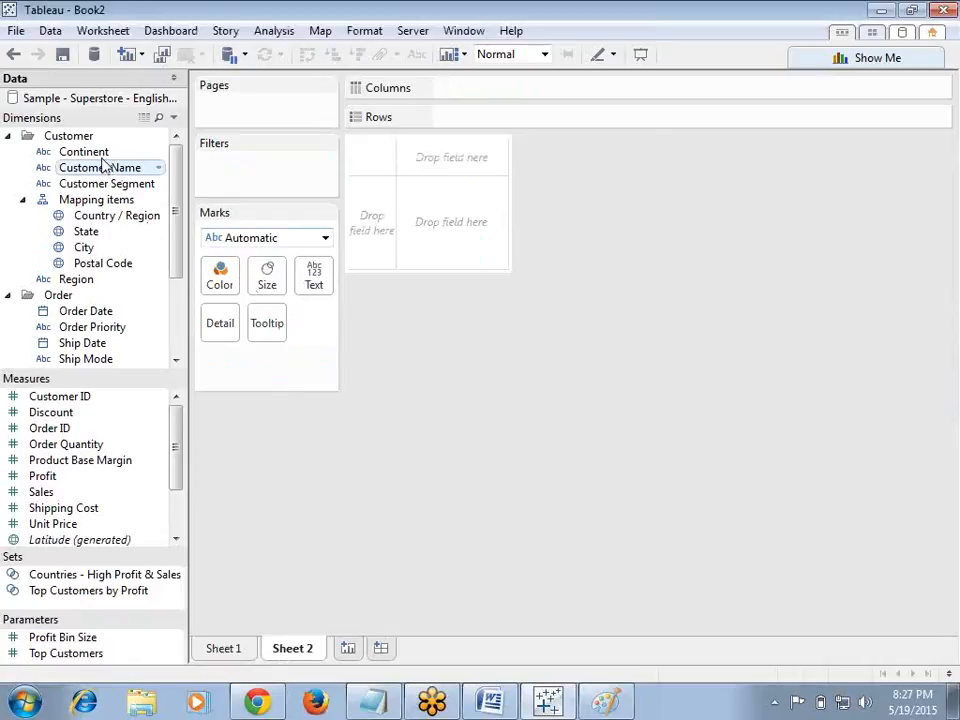
{"action": "left_click_drag", "start_coordinate": [165, 152], "coordinate": [555, 122]}
{"action": "left_click_drag", "start_coordinate": [58, 492], "coordinate": [497, 90]}
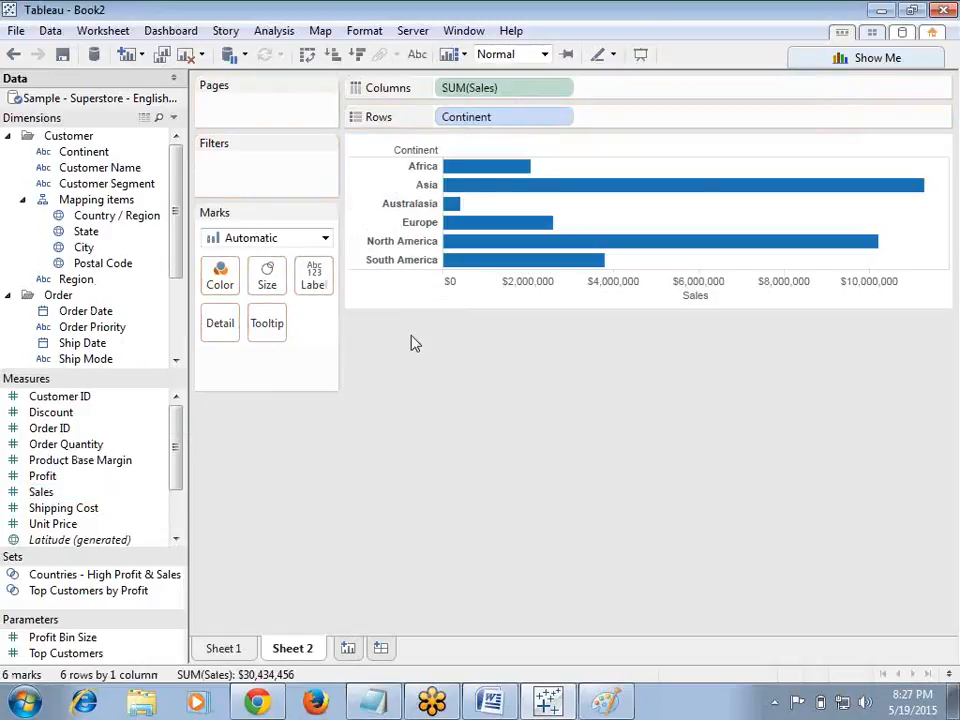
Step: Try coloring the bars by Continent and remove that color field again
{"action": "left_click_drag", "start_coordinate": [89, 158], "coordinate": [218, 278]}
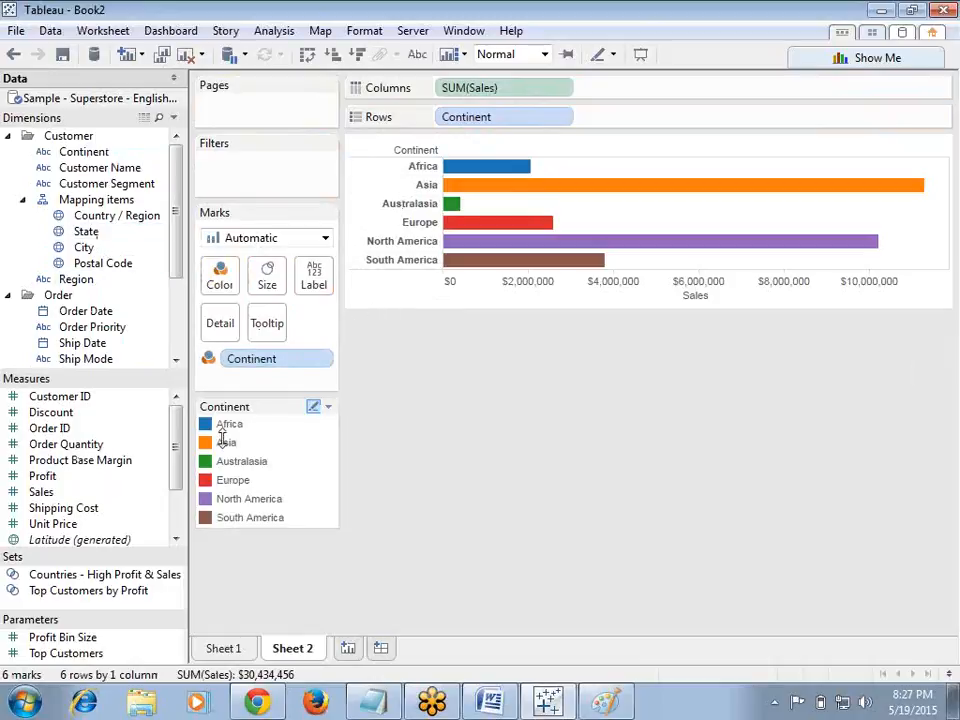
{"action": "left_click_drag", "start_coordinate": [257, 360], "coordinate": [418, 536]}
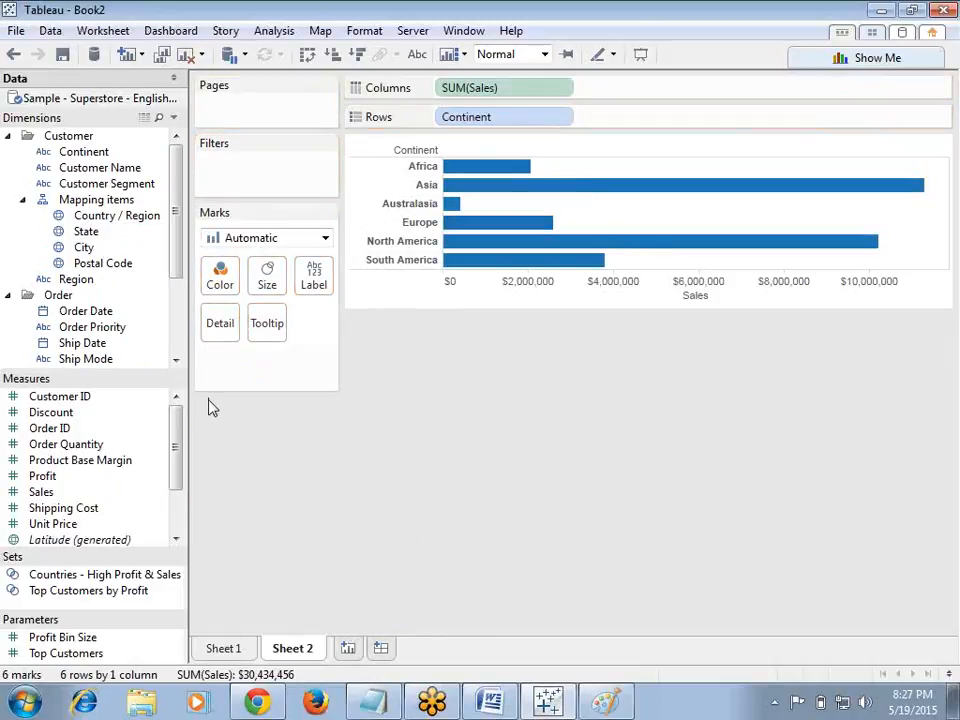
Step: Add Order Date to Rows after Continent as YEAR(Order Date)
{"action": "mouse_move", "coordinate": [180, 261]}
{"action": "left_mouse_down"}
{"action": "mouse_move", "coordinate": [176, 306]}
{"action": "mouse_move", "coordinate": [178, 279]}
{"action": "left_mouse_up"}
{"action": "left_click_drag", "start_coordinate": [109, 263], "coordinate": [610, 132]}
{"action": "left_click_drag", "start_coordinate": [617, 131], "coordinate": [613, 128]}
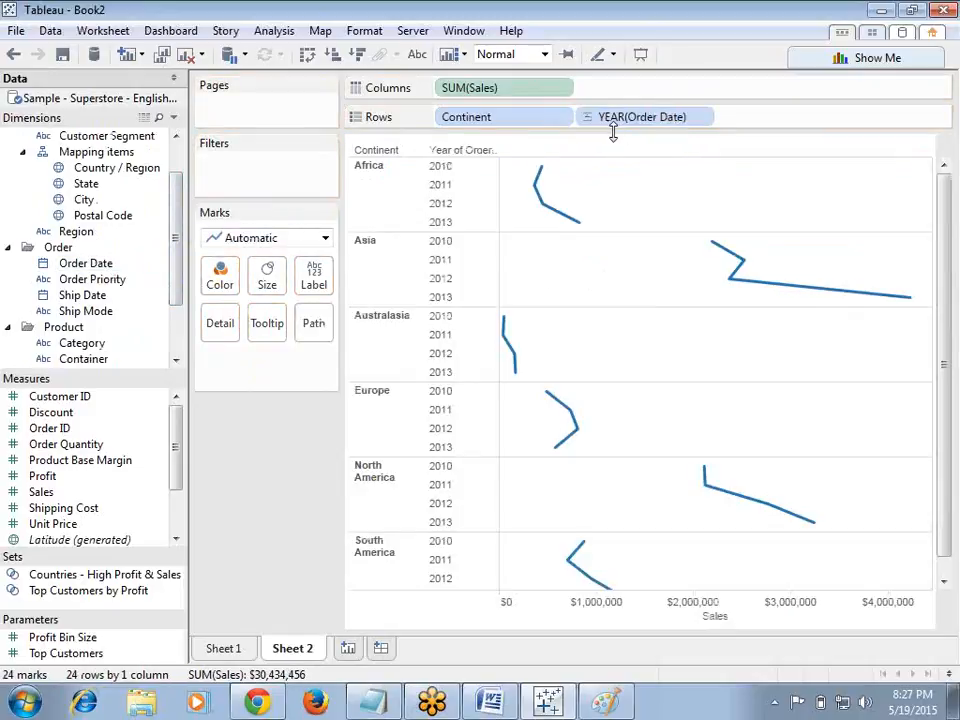
Step: Set the mark type to Bar and color the bars by YEAR(Order Date)
{"action": "left_click", "coordinate": [325, 238]}
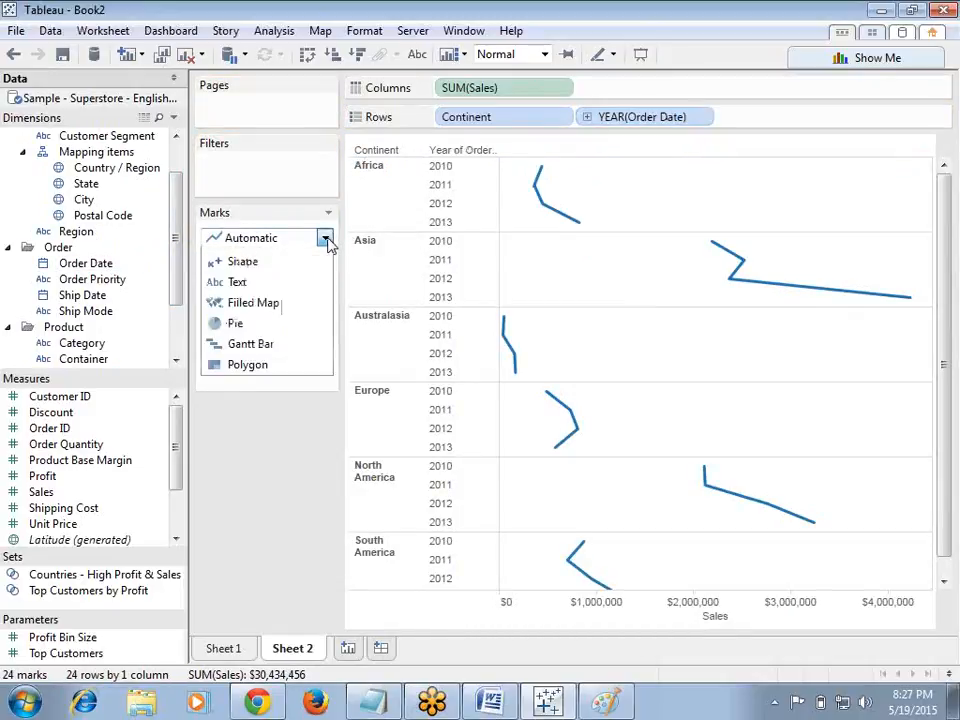
{"action": "left_click", "coordinate": [279, 277]}
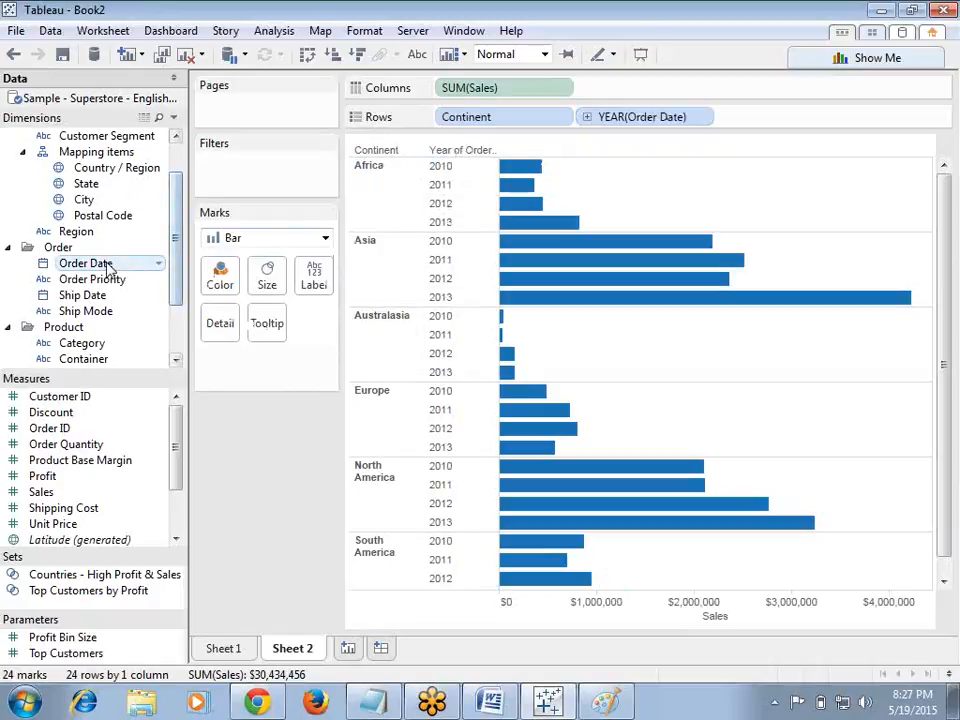
{"action": "left_click_drag", "start_coordinate": [100, 263], "coordinate": [226, 286]}
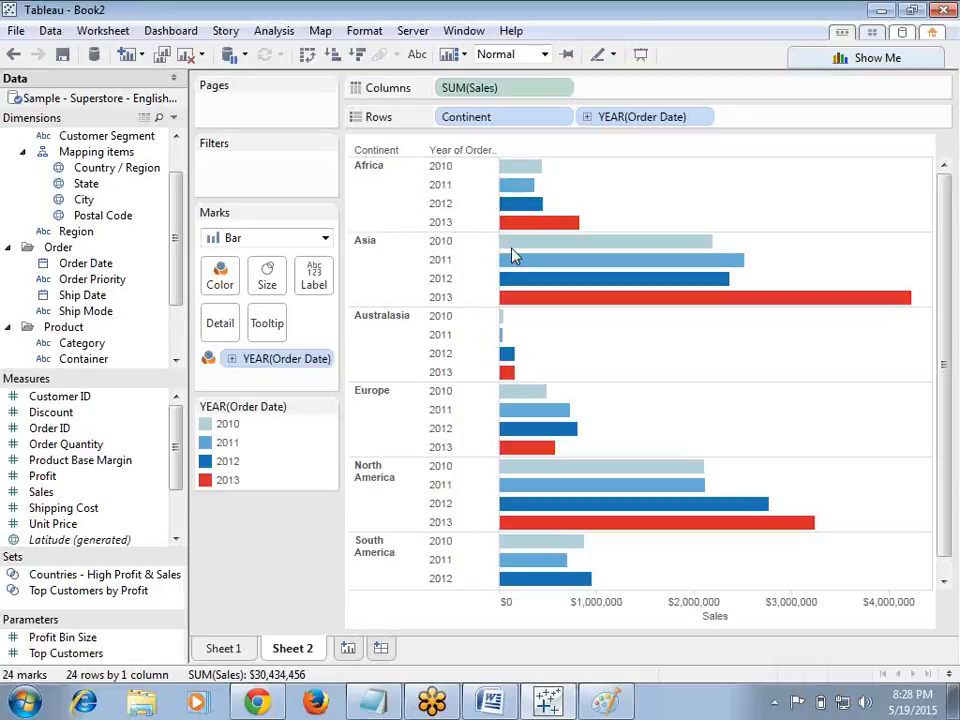
Step: Add a third worksheet with Continent on Rows and SUM(Sales) on Columns
{"action": "mouse_move", "coordinate": [525, 220]}
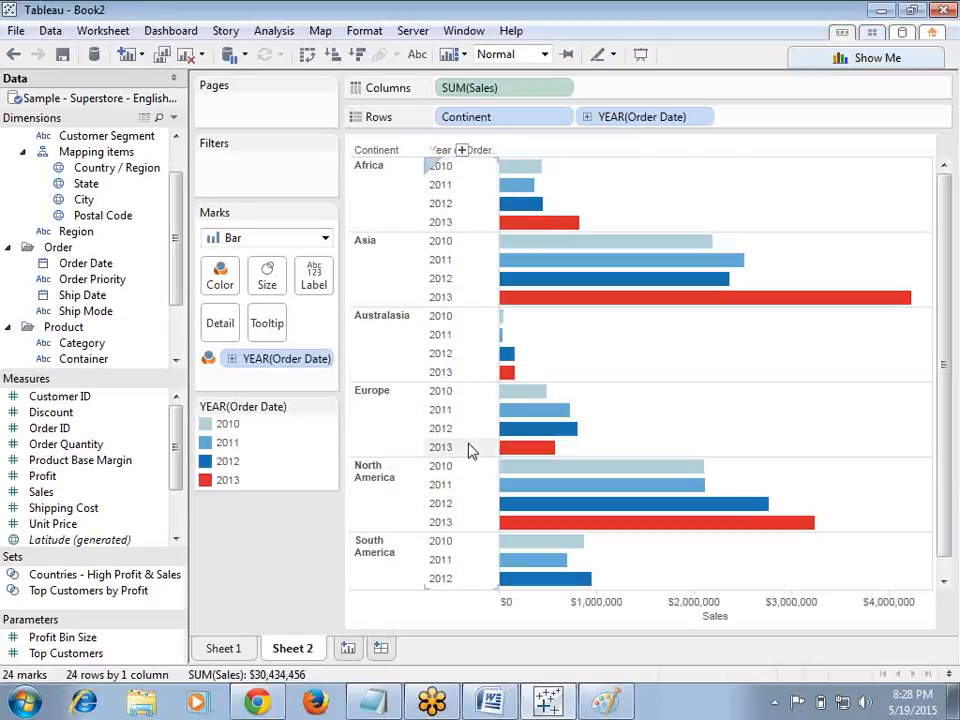
{"action": "left_click", "coordinate": [348, 648]}
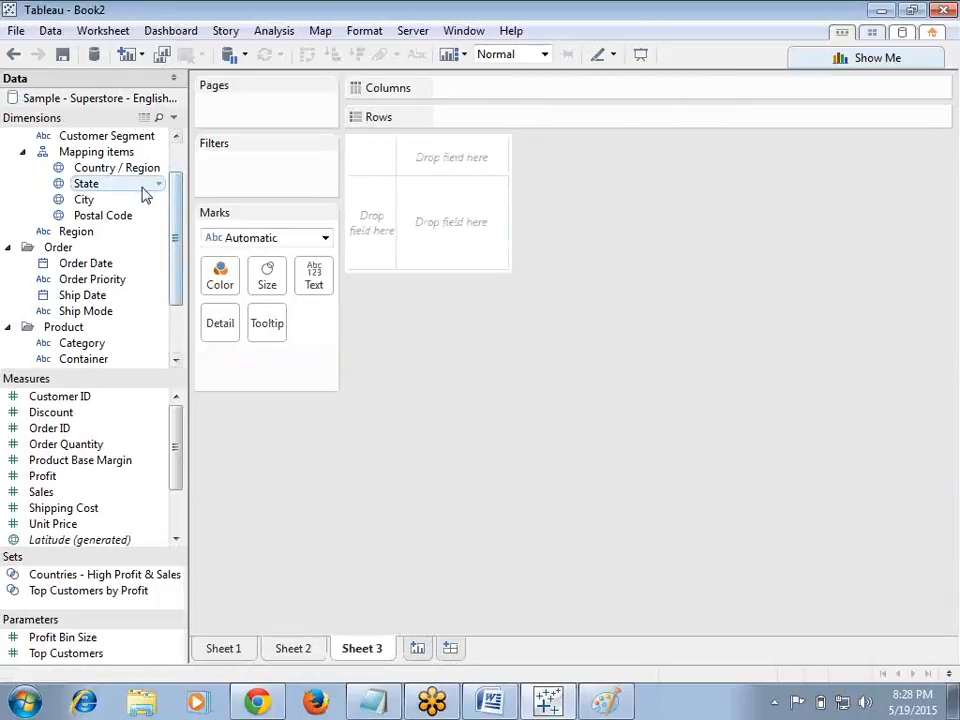
{"action": "left_click_drag", "start_coordinate": [176, 237], "coordinate": [183, 195]}
{"action": "left_click_drag", "start_coordinate": [118, 152], "coordinate": [472, 119]}
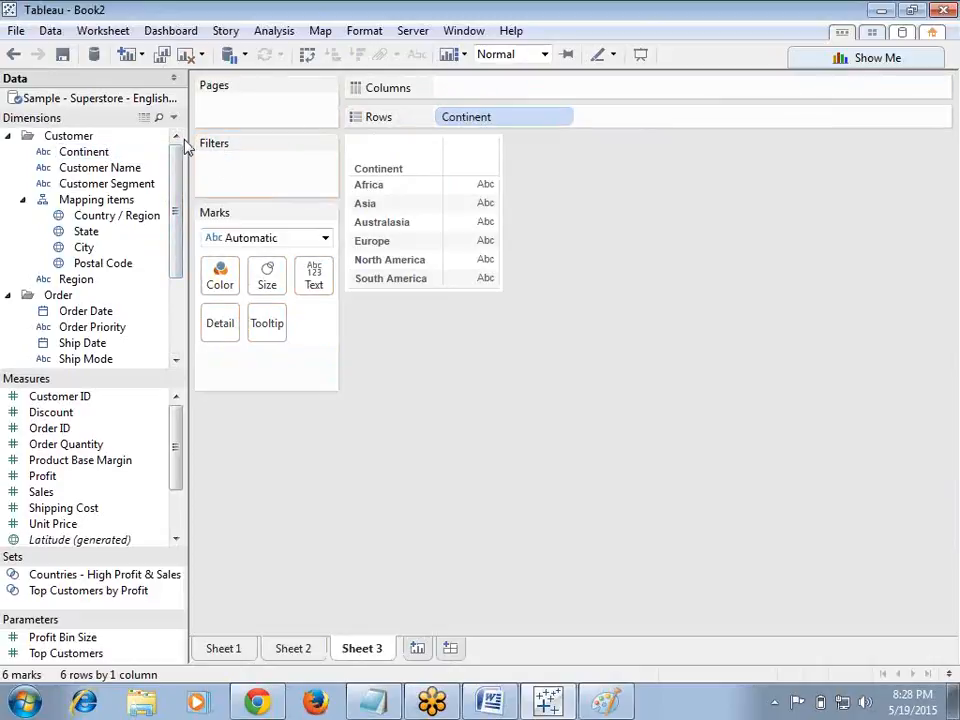
{"action": "left_click_drag", "start_coordinate": [51, 492], "coordinate": [551, 88]}
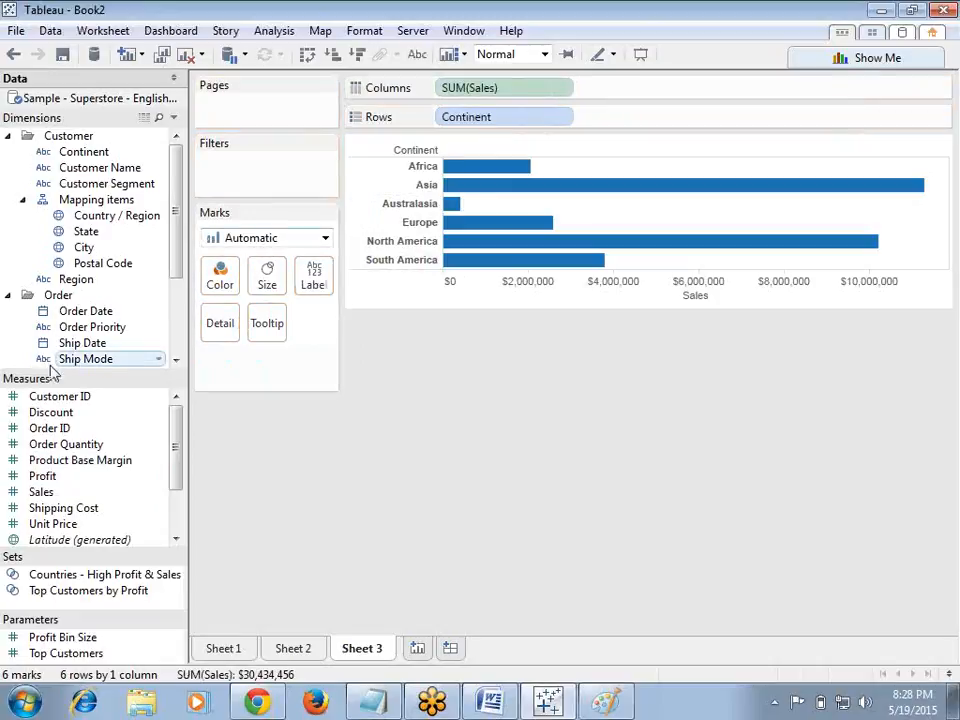
Step: Try adding Department to the view and sizing the bars by Continent, then remove Continent from the marks
{"action": "left_click_drag", "start_coordinate": [178, 272], "coordinate": [178, 371]}
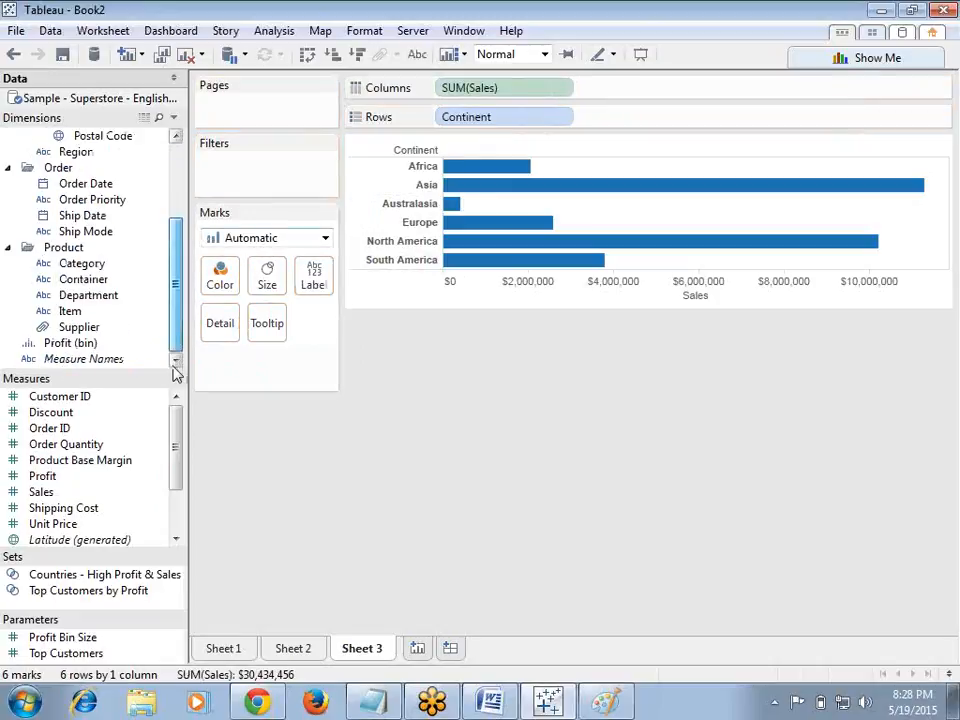
{"action": "left_click_drag", "start_coordinate": [94, 298], "coordinate": [574, 437]}
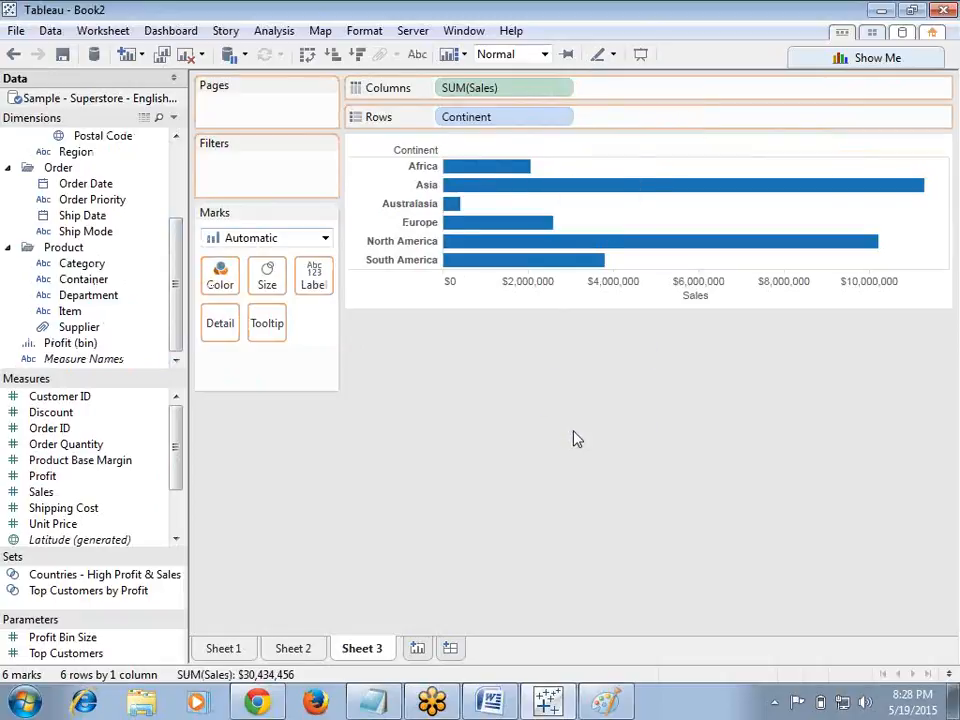
{"action": "left_click_drag", "start_coordinate": [175, 270], "coordinate": [175, 170]}
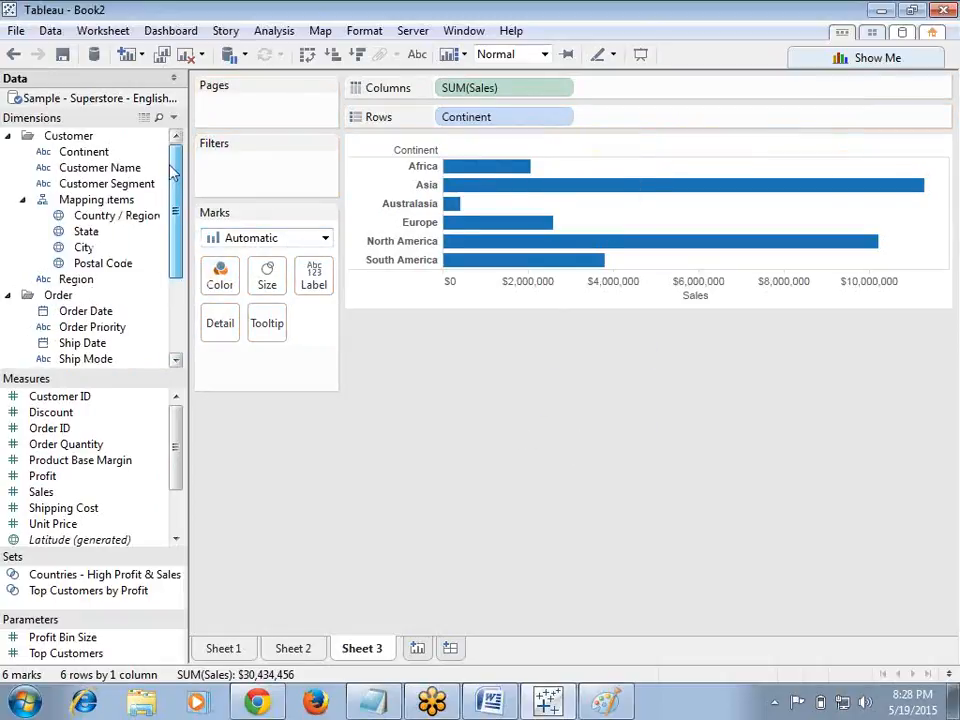
{"action": "left_click_drag", "start_coordinate": [117, 160], "coordinate": [292, 287]}
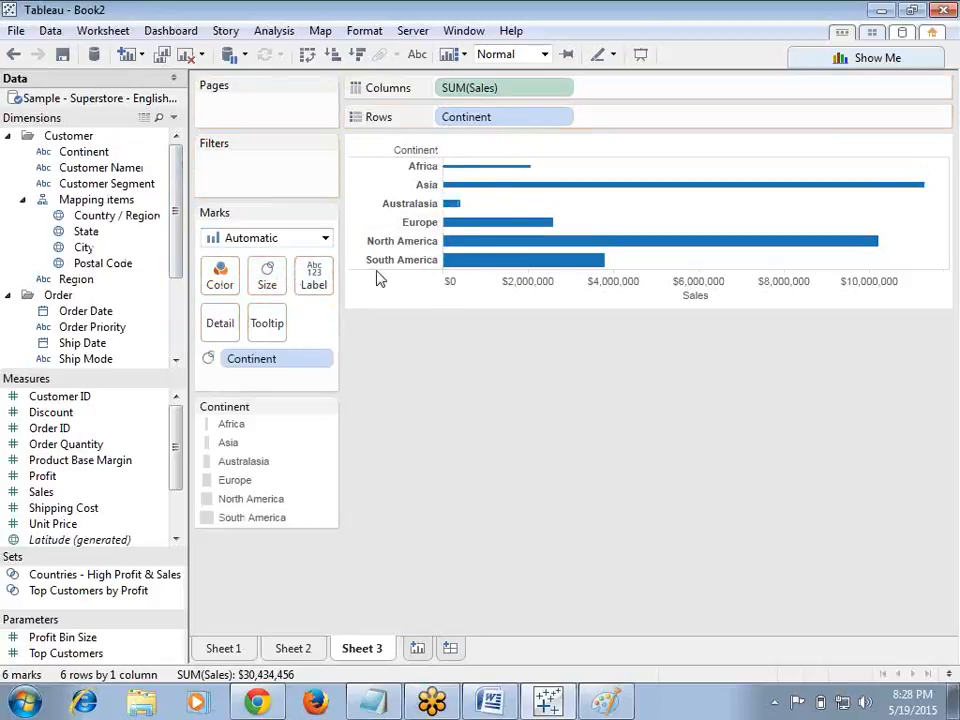
{"action": "left_click_drag", "start_coordinate": [266, 366], "coordinate": [420, 499]}
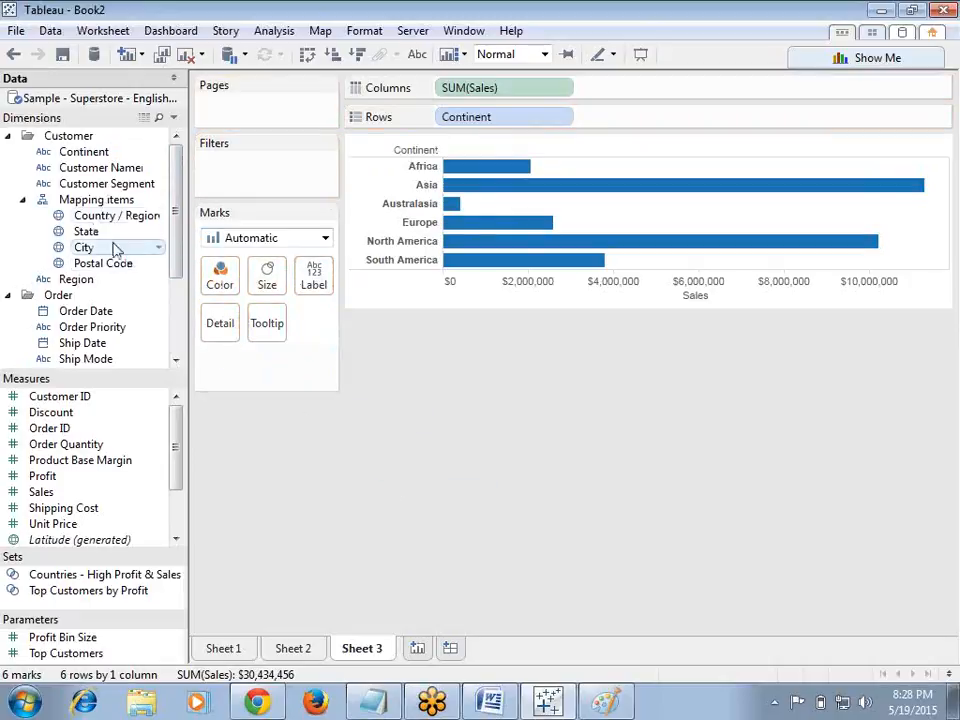
Step: Add YEAR(Order Date) to Rows after Continent and set the mark type to Bar
{"action": "left_click_drag", "start_coordinate": [99, 313], "coordinate": [662, 122]}
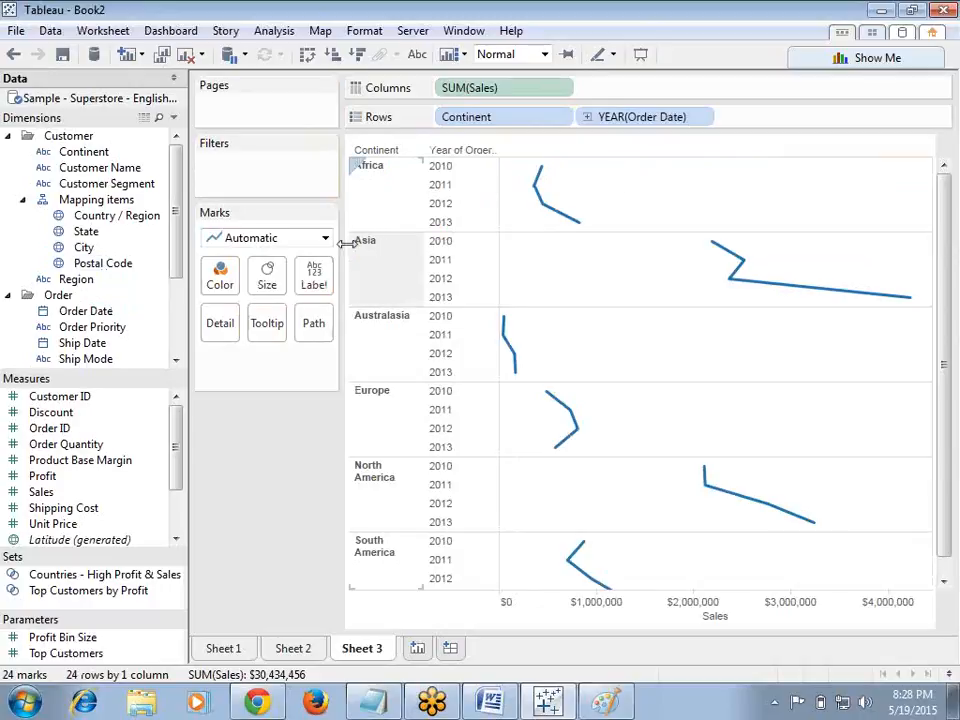
{"action": "left_click", "coordinate": [326, 240]}
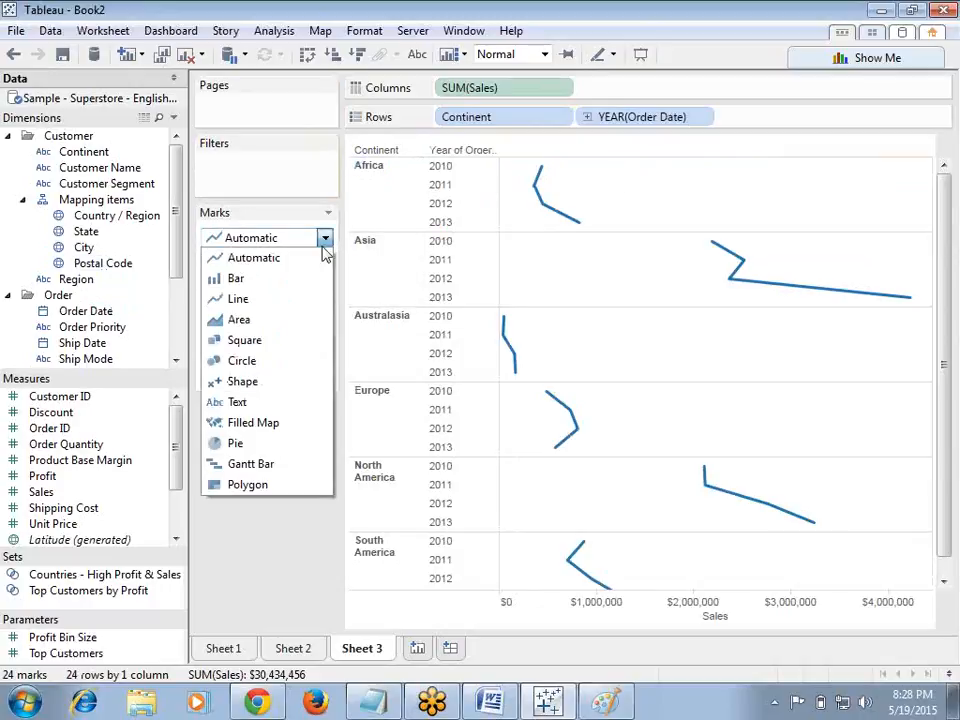
{"action": "left_click", "coordinate": [276, 280]}
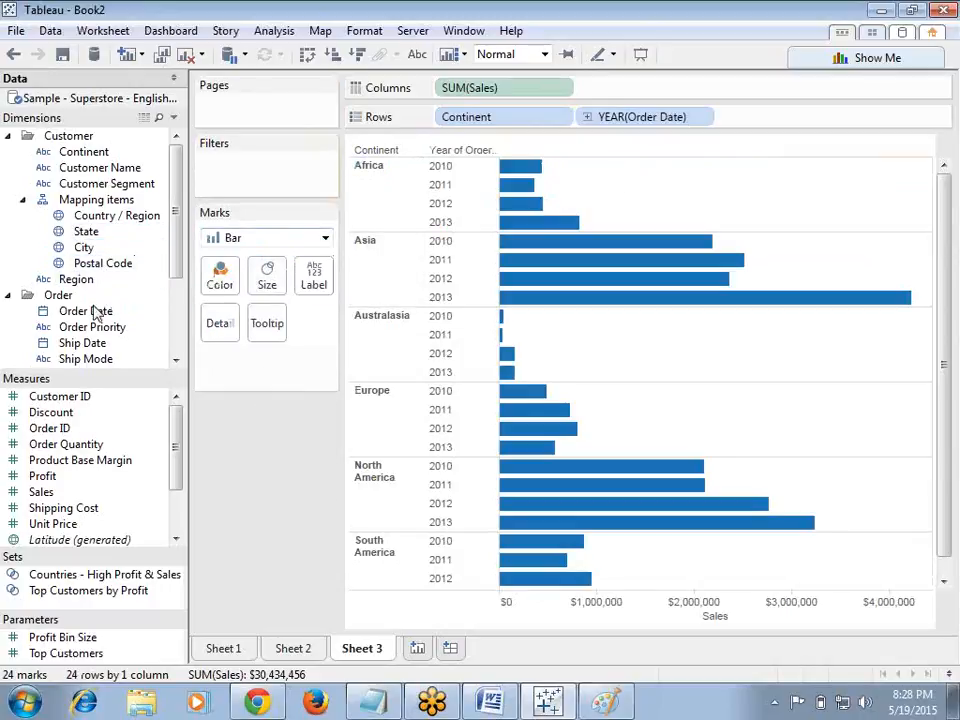
Step: Try sizing the bars by YEAR(Order Date), remove it, and size the bars by SUM(Sales) instead
{"action": "left_click_drag", "start_coordinate": [93, 313], "coordinate": [267, 283]}
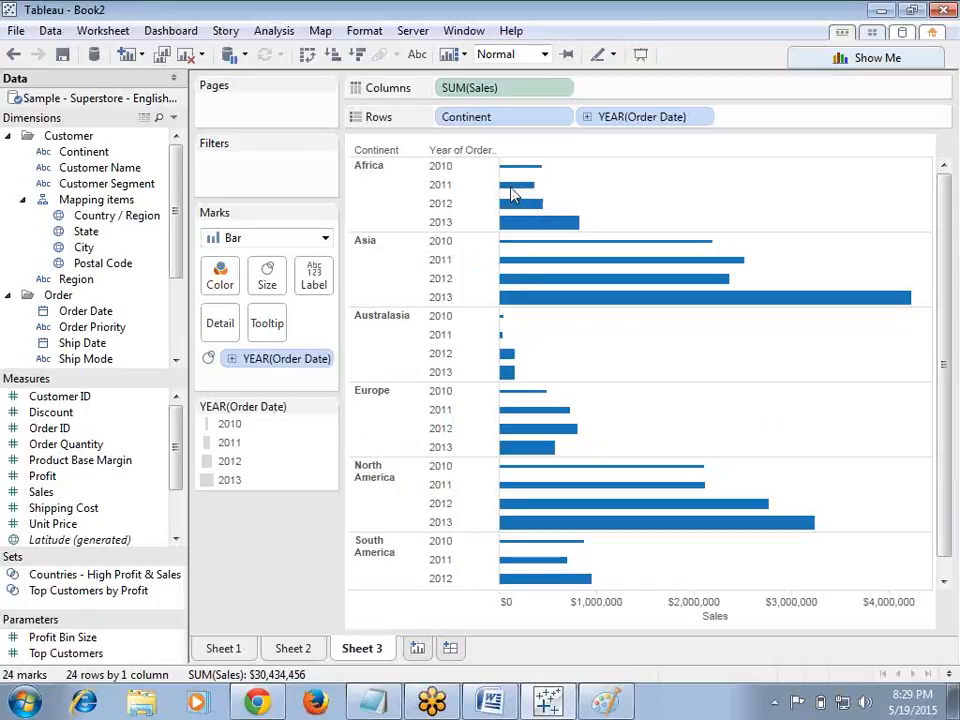
{"action": "mouse_move", "coordinate": [512, 195]}
{"action": "left_click_drag", "start_coordinate": [272, 360], "coordinate": [282, 418]}
{"action": "left_click_drag", "start_coordinate": [64, 495], "coordinate": [279, 285]}
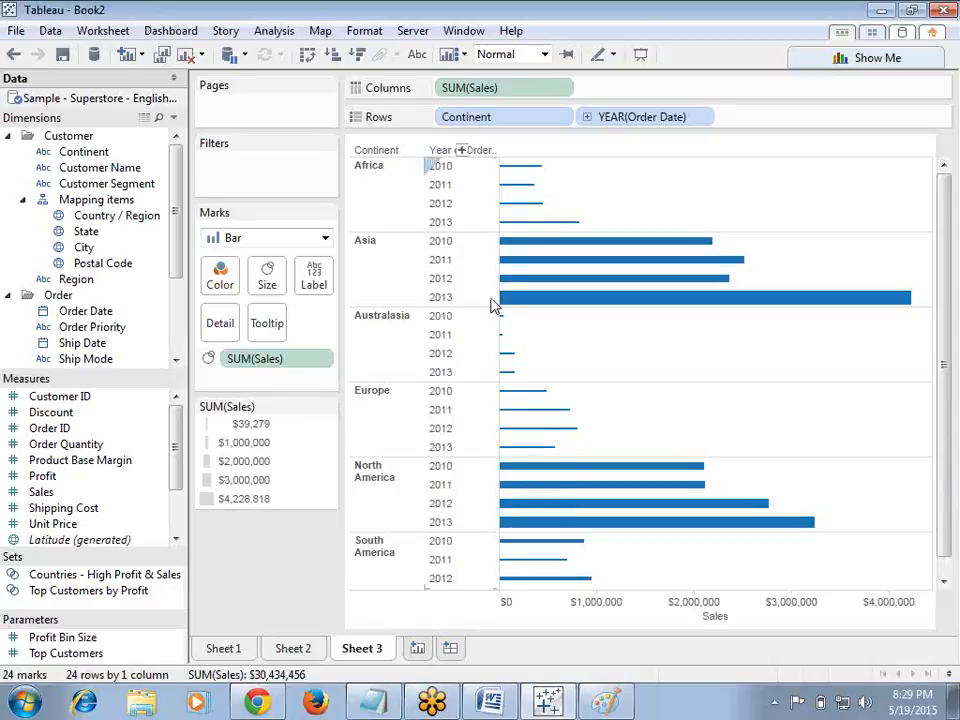
Step: On Sheet 2, remove YEAR(Order Date) from Color and color the bars by SUM(Sales)
{"action": "left_click", "coordinate": [290, 651]}
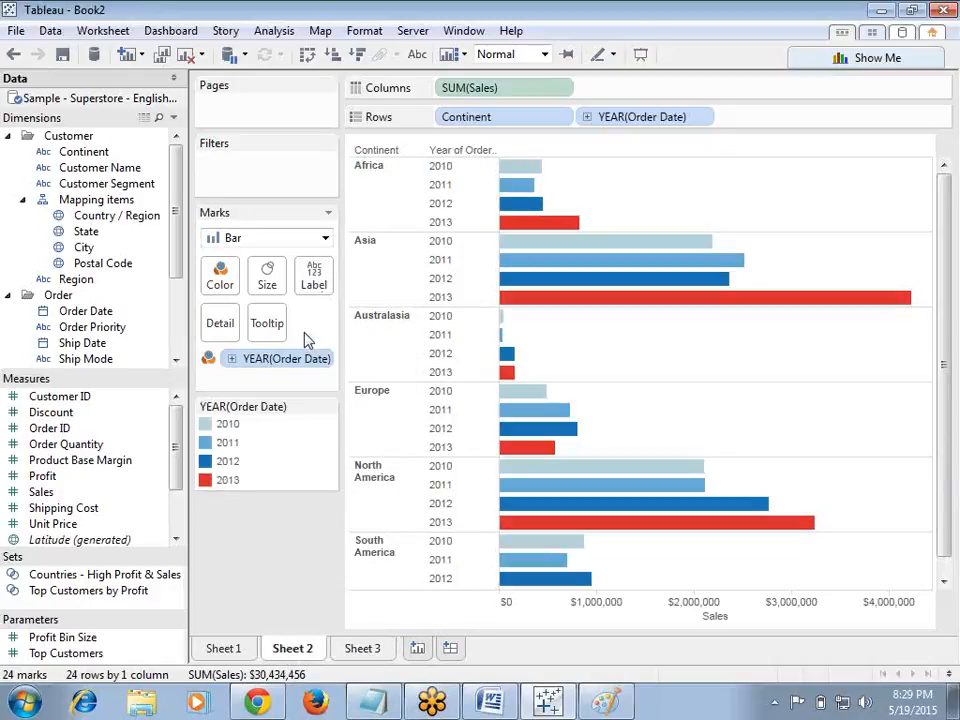
{"action": "left_click_drag", "start_coordinate": [318, 362], "coordinate": [280, 532]}
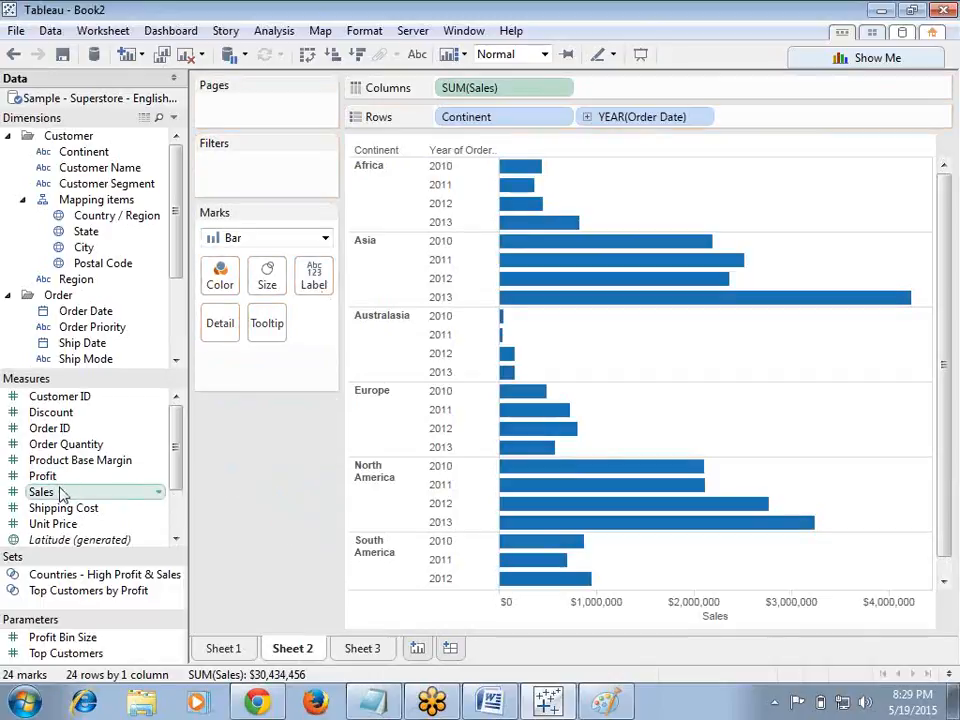
{"action": "left_click_drag", "start_coordinate": [64, 491], "coordinate": [223, 292]}
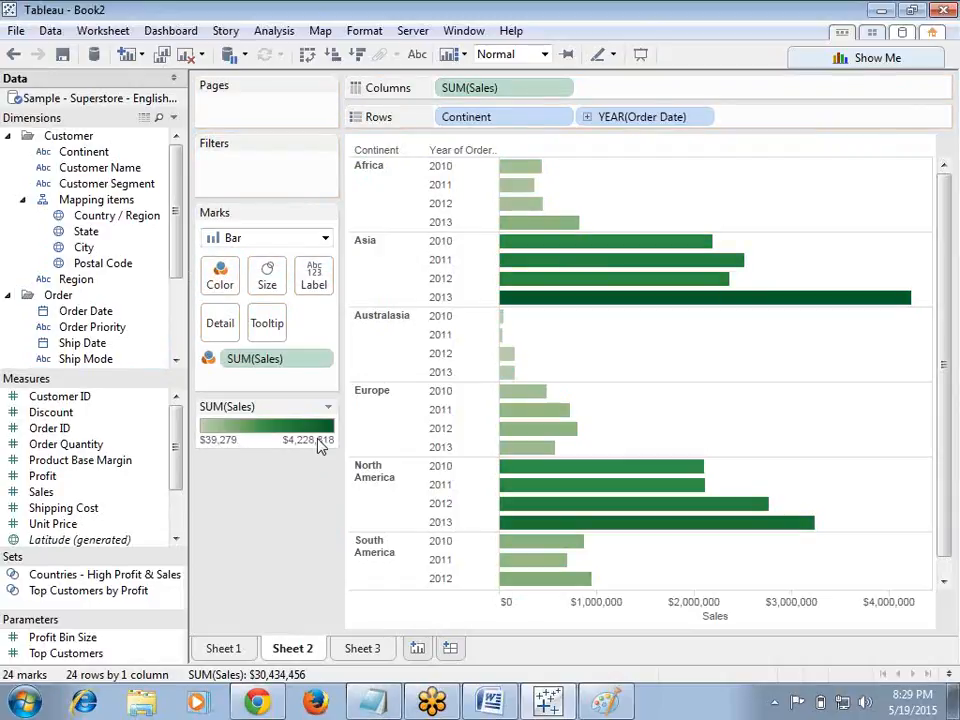
Step: Edit the Sales colors to use the Red-White-Green Diverging palette and apply it
{"action": "left_click", "coordinate": [329, 409]}
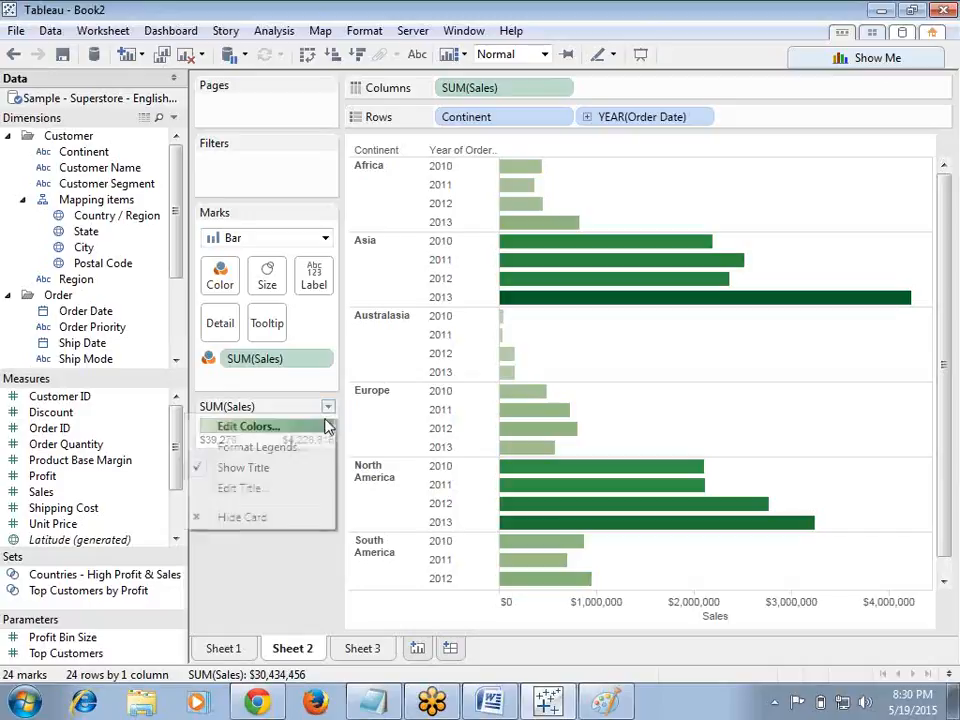
{"action": "left_click", "coordinate": [246, 426]}
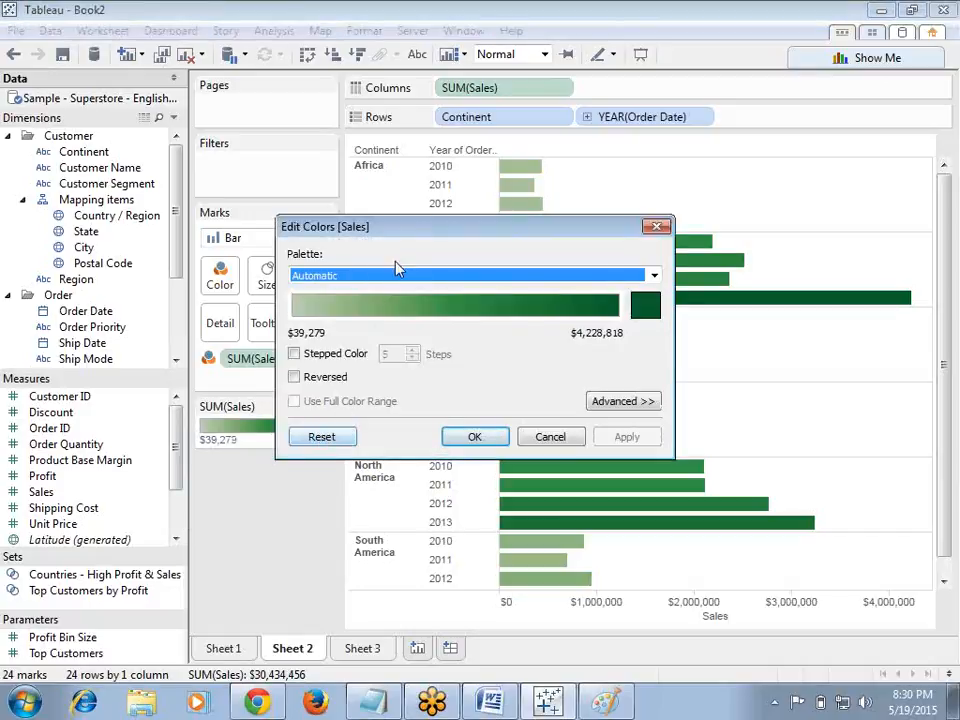
{"action": "left_click", "coordinate": [654, 276]}
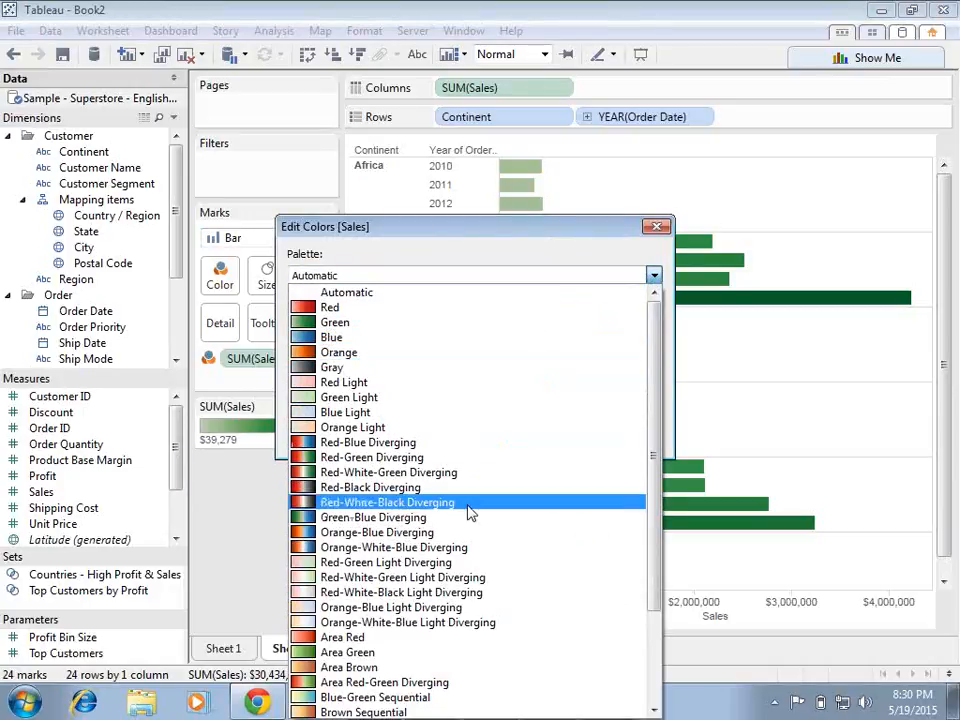
{"action": "left_click", "coordinate": [447, 473]}
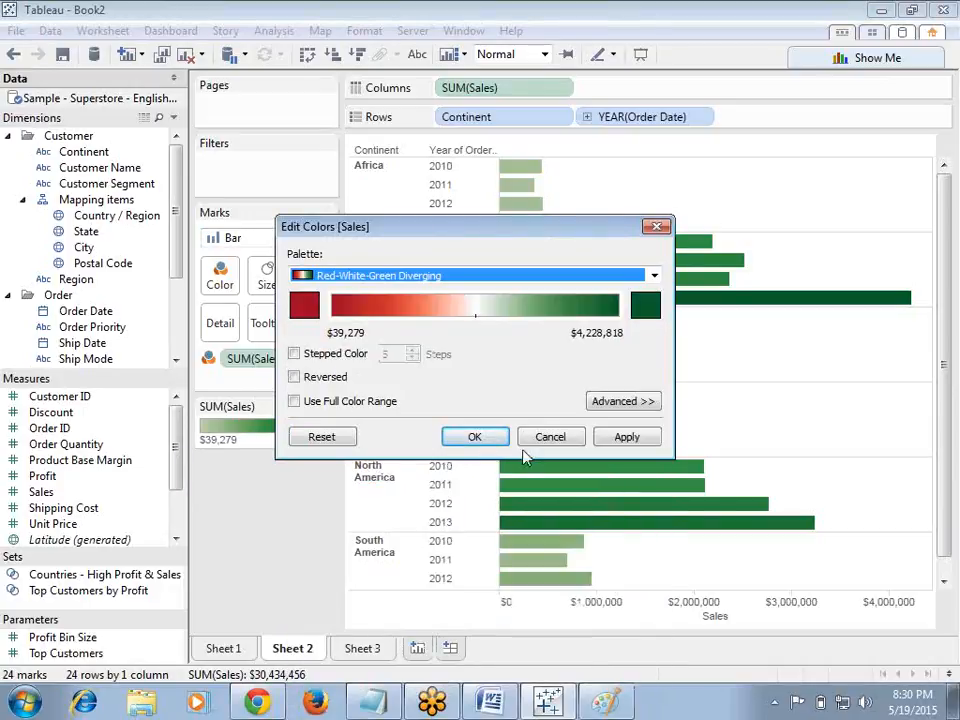
{"action": "left_click", "coordinate": [622, 442]}
{"action": "left_click", "coordinate": [497, 437]}
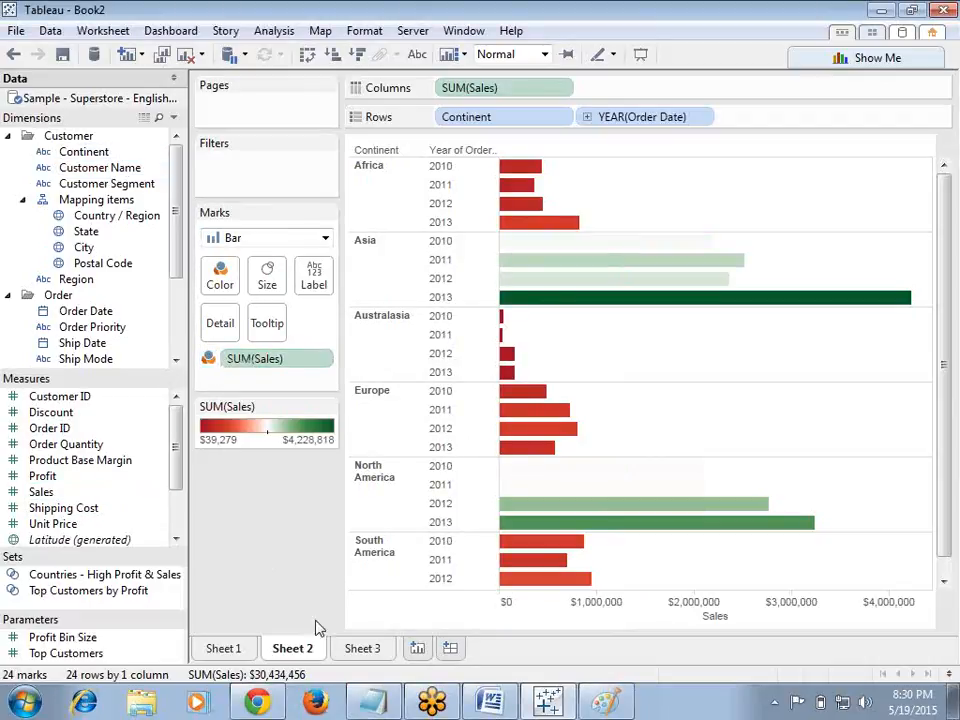
Step: Create a fourth worksheet with Continent on Rows and SUM(Sales) on Columns
{"action": "left_click", "coordinate": [357, 655]}
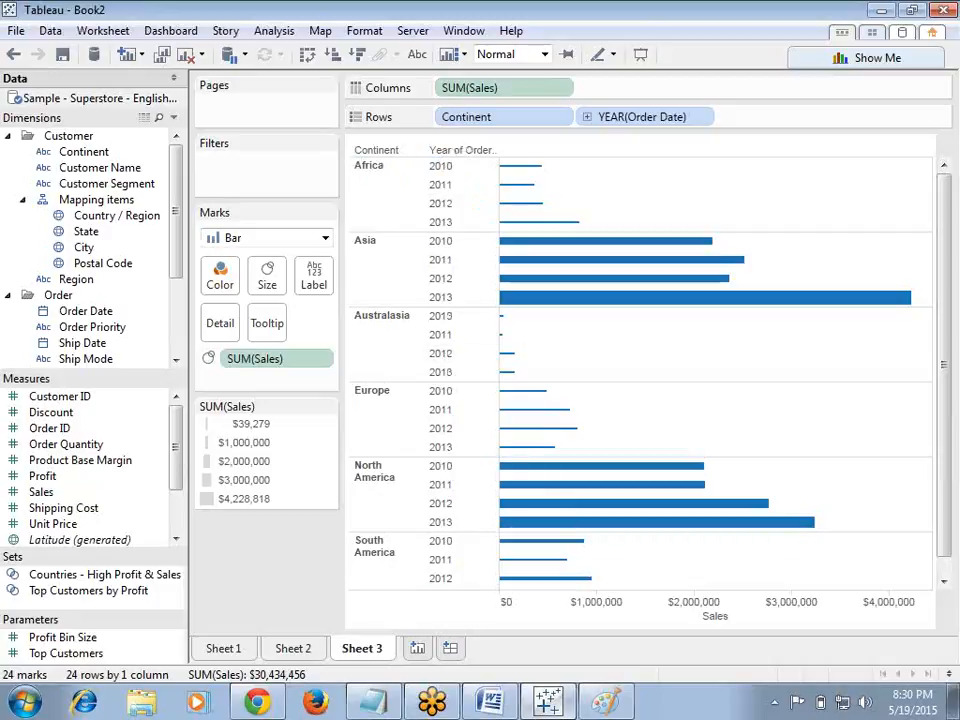
{"action": "left_click", "coordinate": [416, 648]}
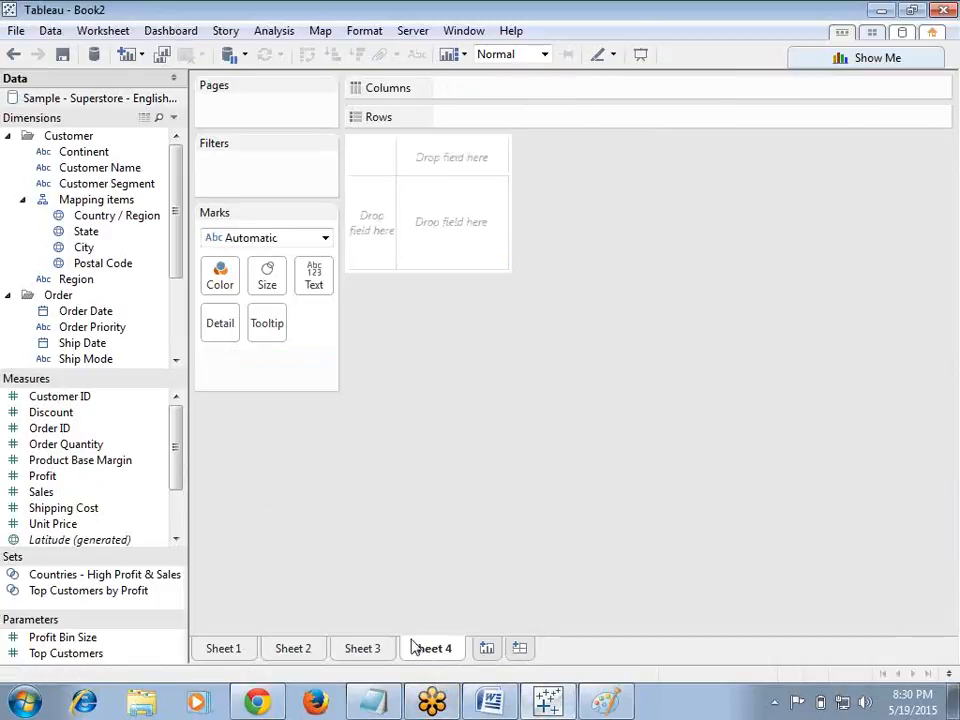
{"action": "left_click_drag", "start_coordinate": [94, 150], "coordinate": [491, 122]}
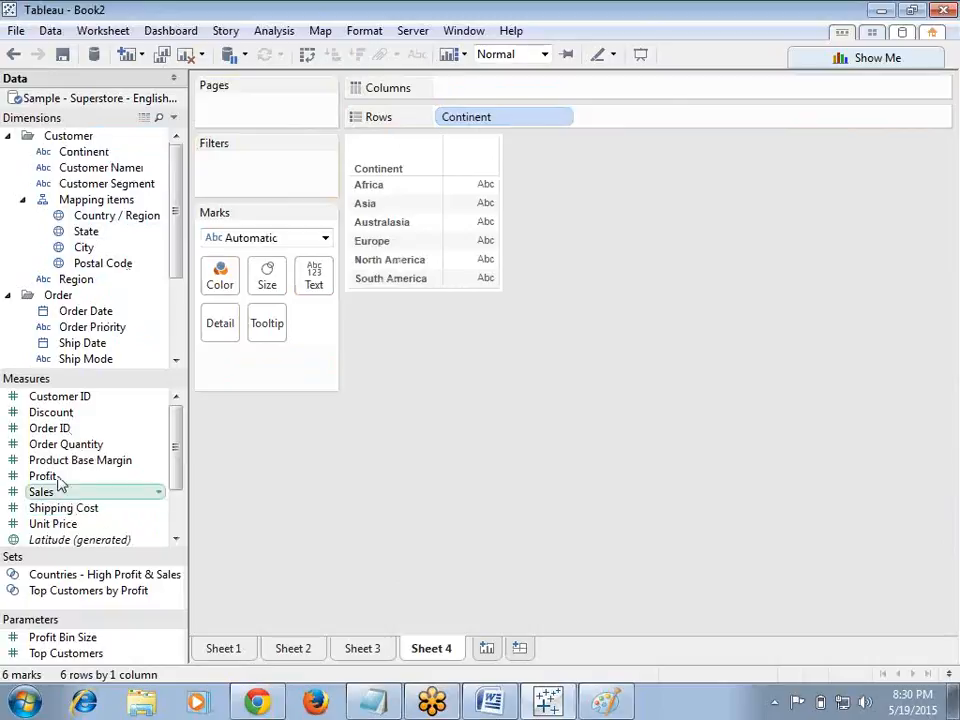
{"action": "left_click_drag", "start_coordinate": [40, 500], "coordinate": [508, 96]}
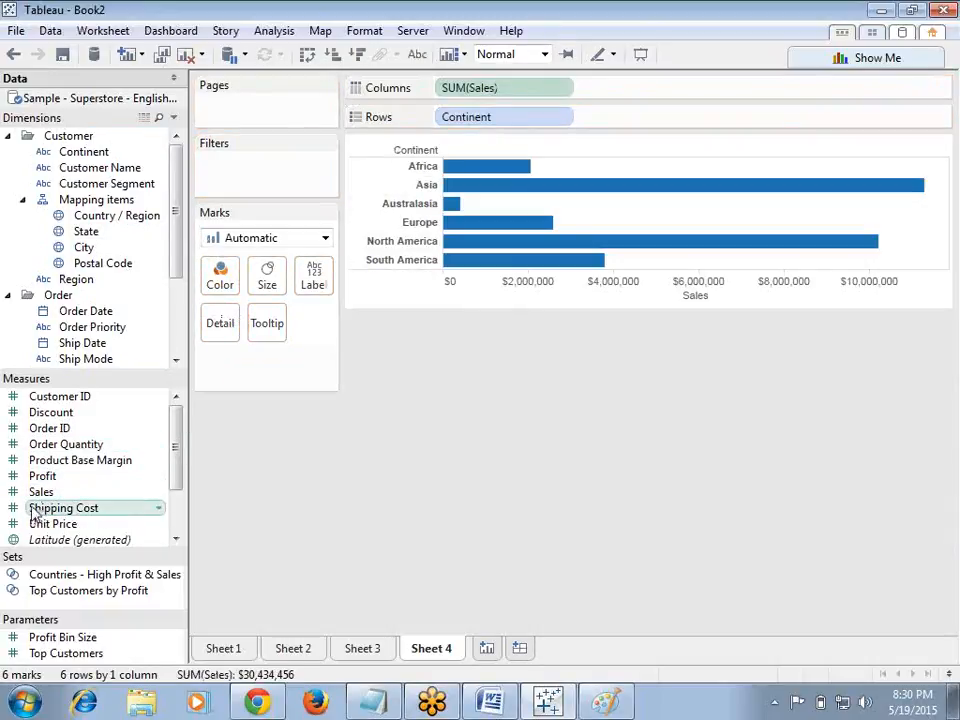
Step: Label the bars with SUM(Sales), briefly trying Continent as the label in between
{"action": "left_click_drag", "start_coordinate": [43, 497], "coordinate": [315, 283]}
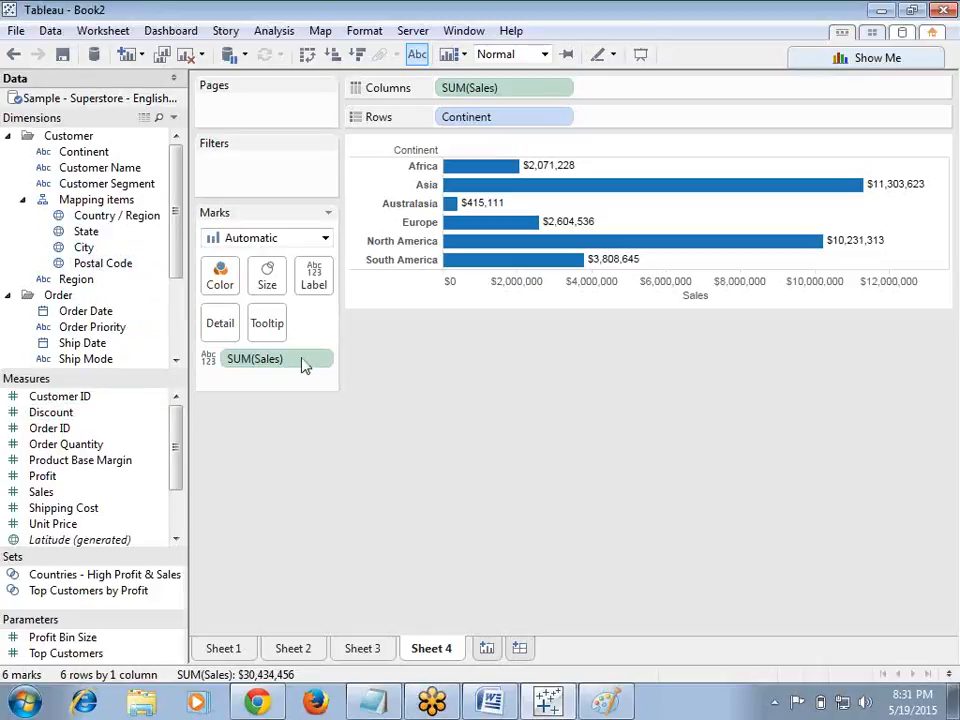
{"action": "left_click_drag", "start_coordinate": [292, 362], "coordinate": [293, 412]}
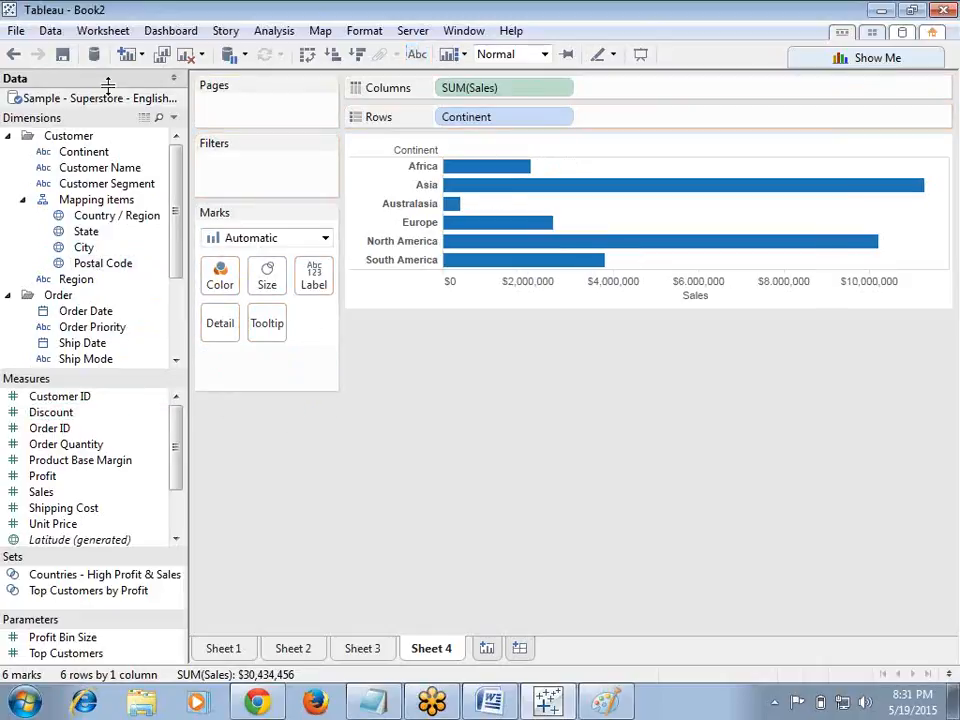
{"action": "left_click_drag", "start_coordinate": [96, 152], "coordinate": [316, 276]}
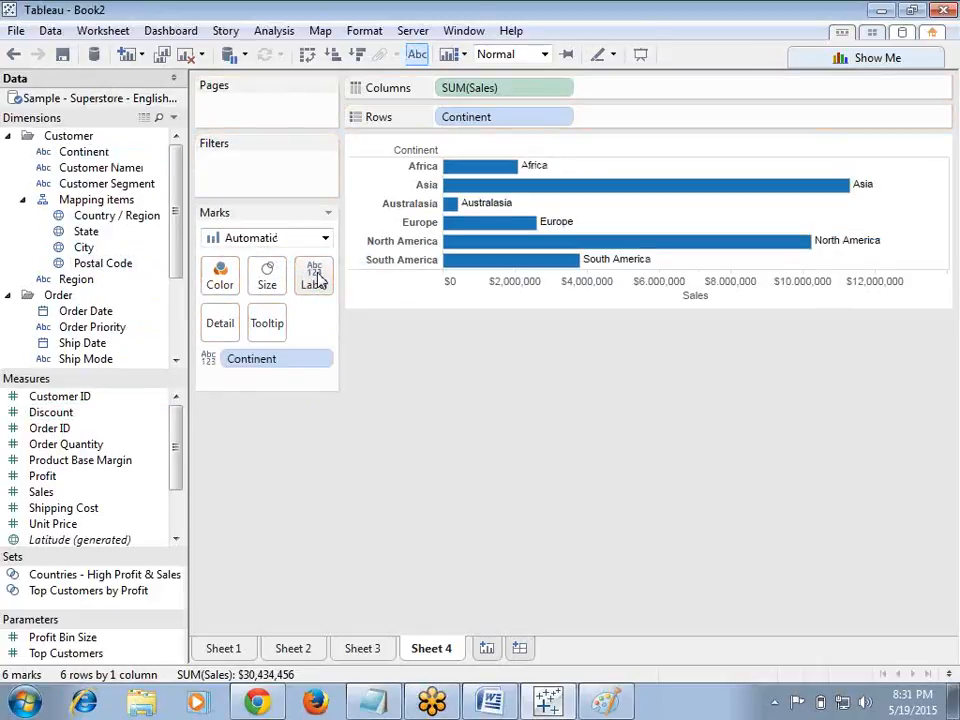
{"action": "left_click_drag", "start_coordinate": [272, 368], "coordinate": [290, 505]}
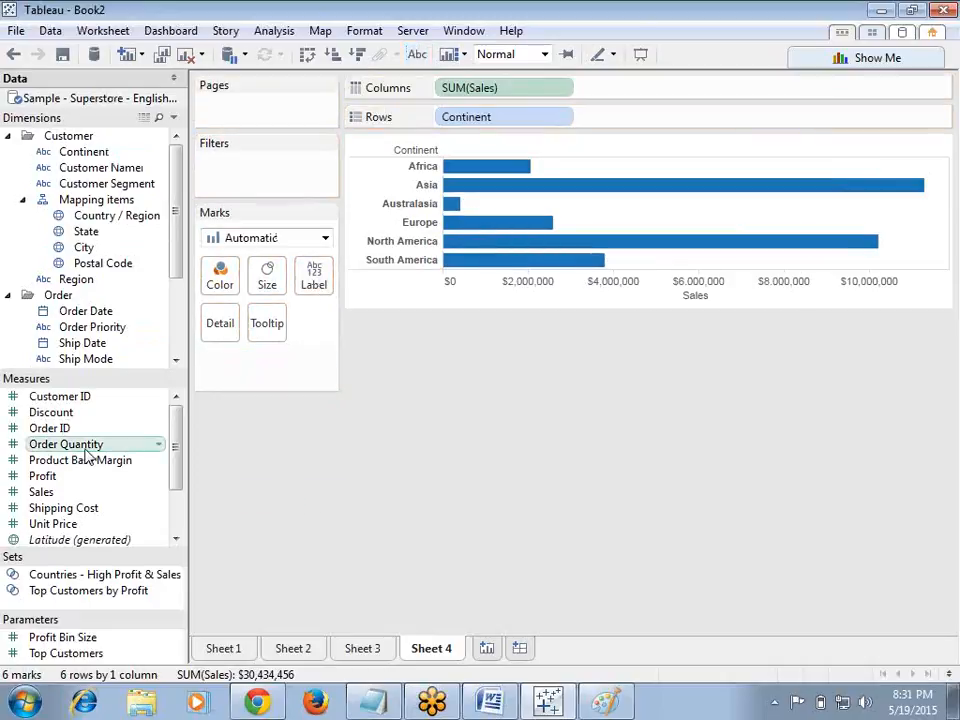
{"action": "left_click_drag", "start_coordinate": [42, 492], "coordinate": [318, 281]}
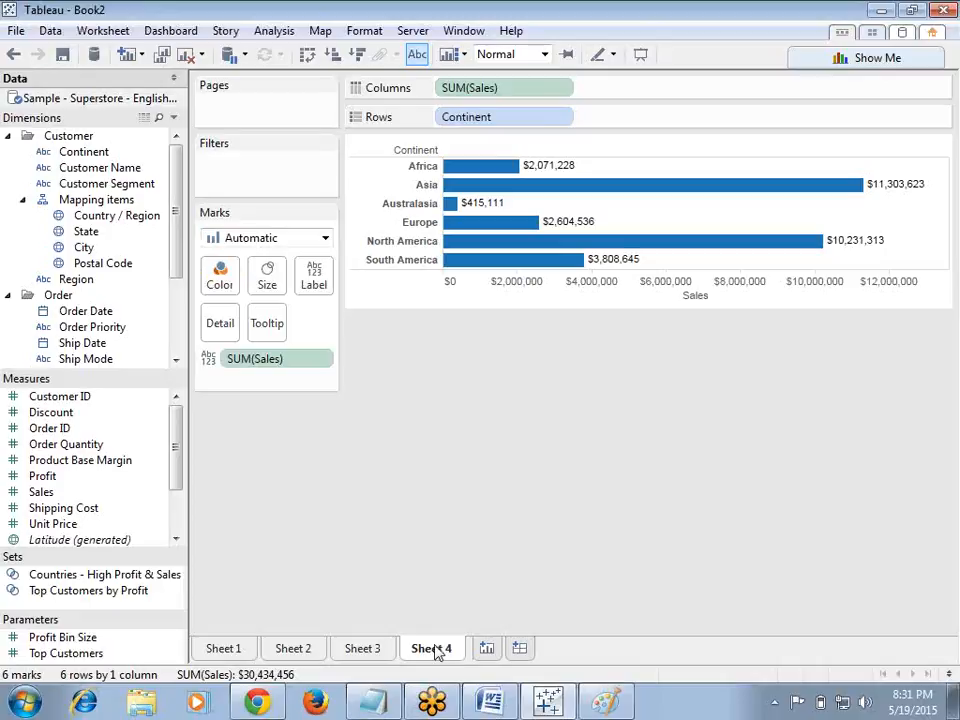
Step: Add a new blank worksheet and bring up the class notes in Notepad
{"action": "left_click", "coordinate": [486, 649]}
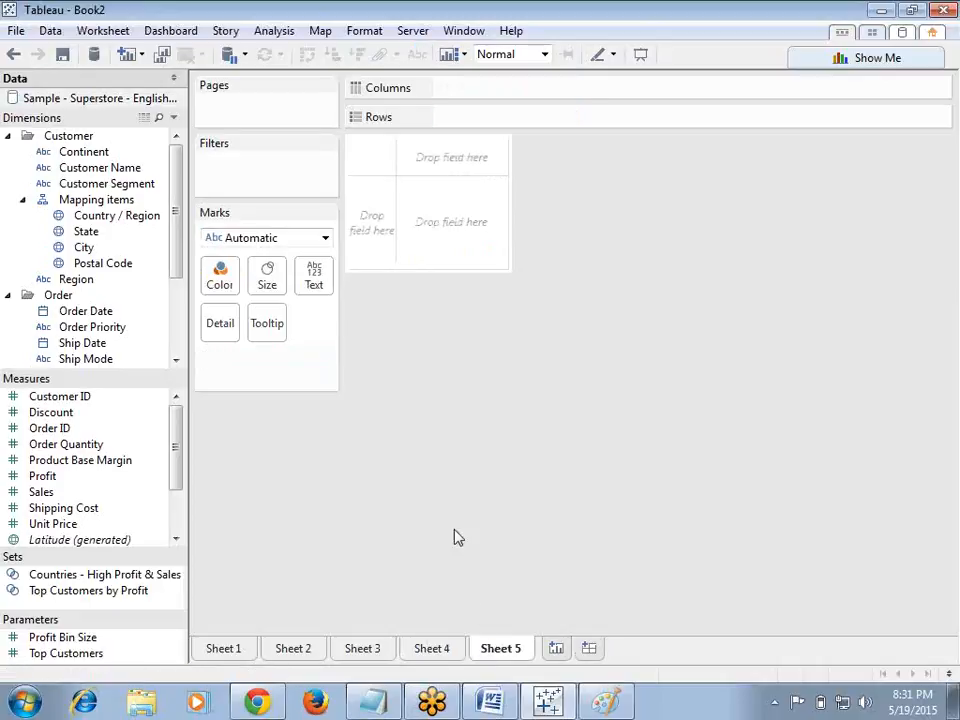
{"action": "left_click", "coordinate": [370, 705]}
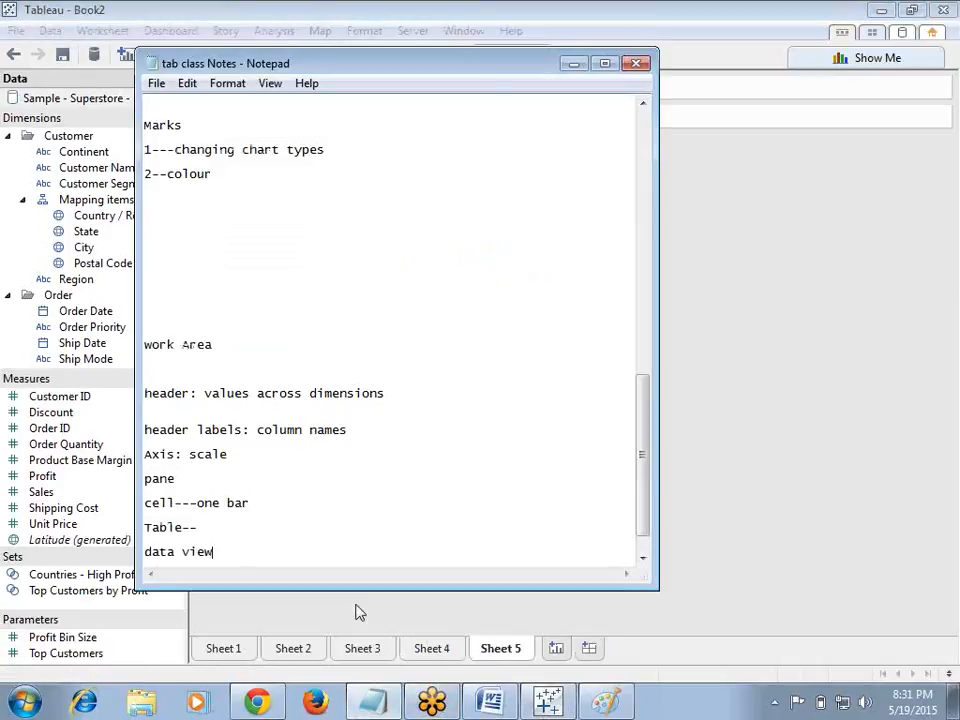
{"action": "left_click_drag", "start_coordinate": [643, 495], "coordinate": [645, 555]}
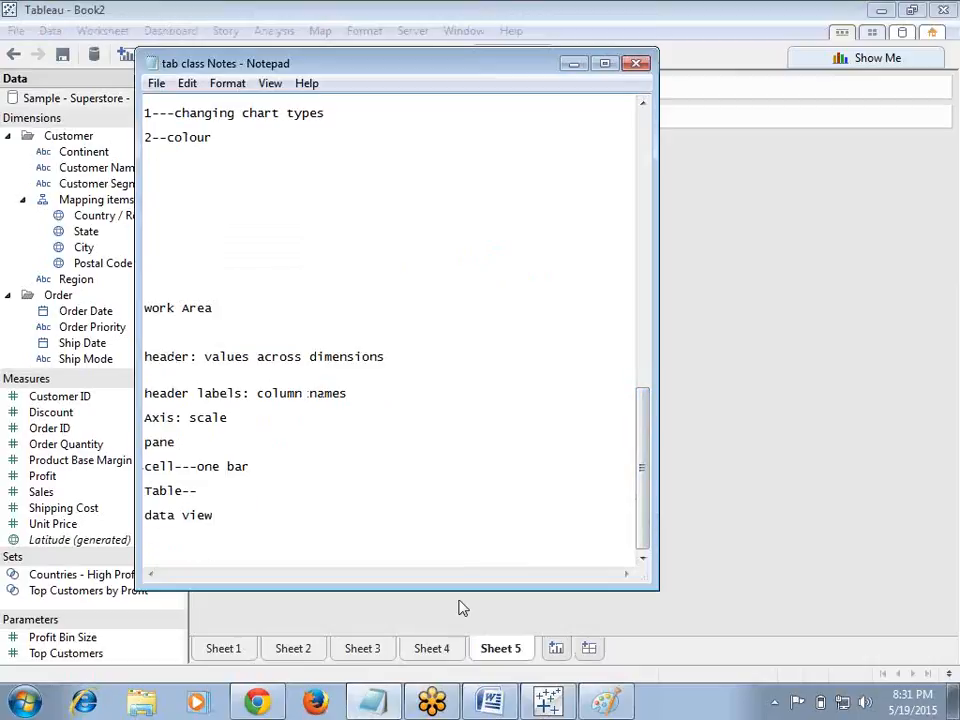
Step: Insert several blank lines at the end of the Notepad notes and place the cursor there
{"action": "key", "text": "Return"}
{"action": "key", "text": "Return"}
{"action": "key", "text": "Return"}
{"action": "key", "text": "Return"}
{"action": "key", "text": "Return"}
{"action": "key", "text": "Return"}
{"action": "key", "text": "Return"}
{"action": "key", "text": "Return"}
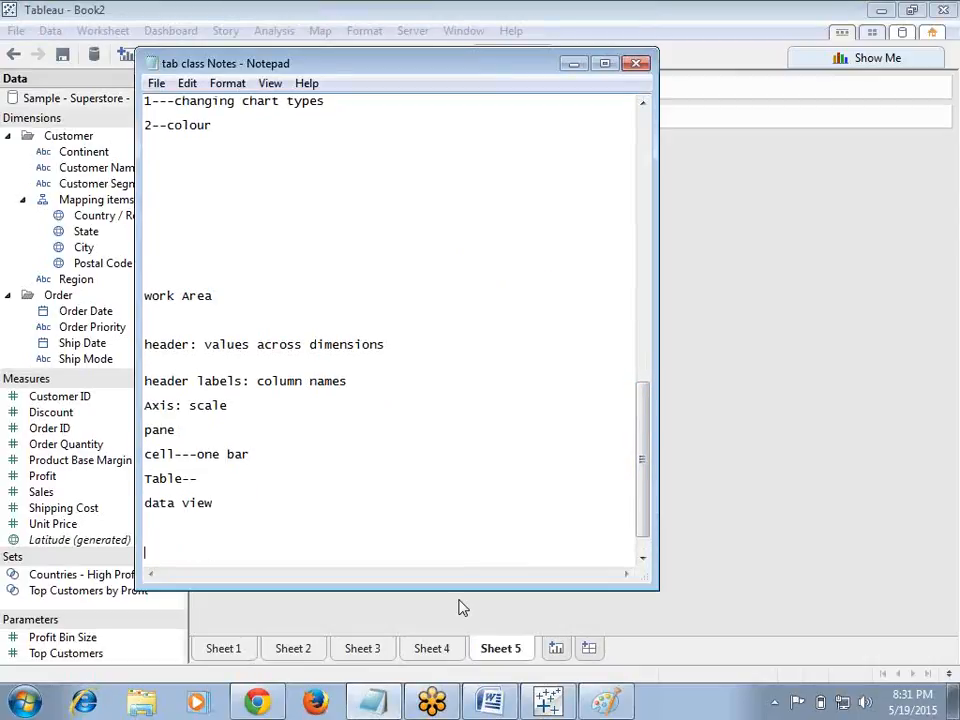
{"action": "key", "text": "Return"}
{"action": "key", "text": "Return"}
{"action": "key", "text": "Return"}
{"action": "left_click", "coordinate": [155, 307]}
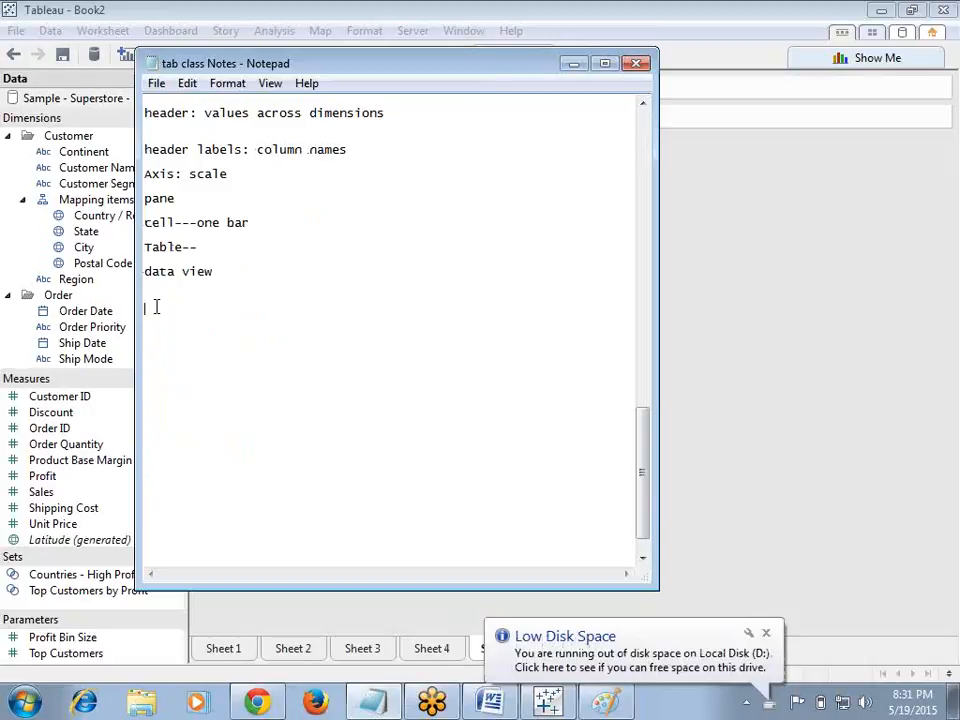
Step: Add the note line 'added a tittle, caption and summary' at the end of the notes
{"action": "type", "text": "added a tii"}
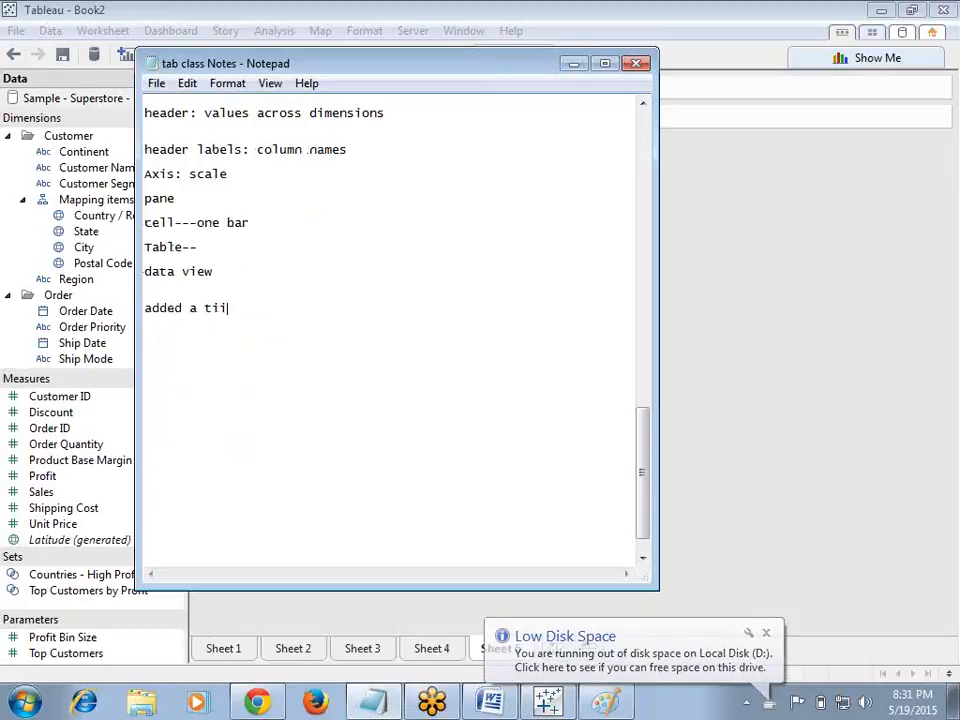
{"action": "type", "text": "le"}
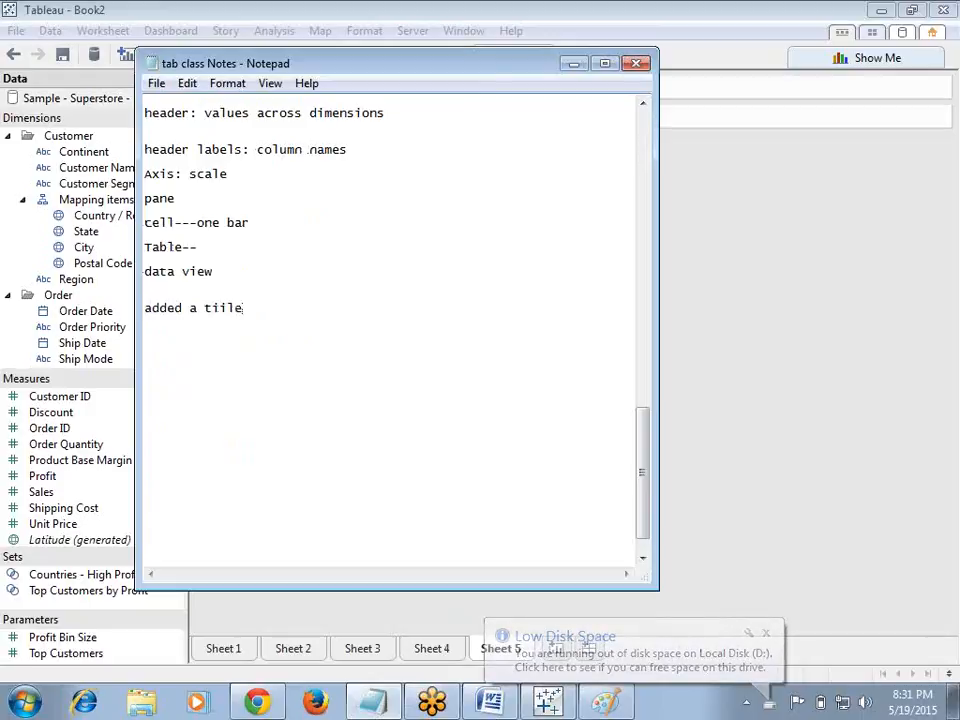
{"action": "key", "text": "BackSpace"}
{"action": "key", "text": "BackSpace"}
{"action": "key", "text": "BackSpace"}
{"action": "type", "text": "tt"}
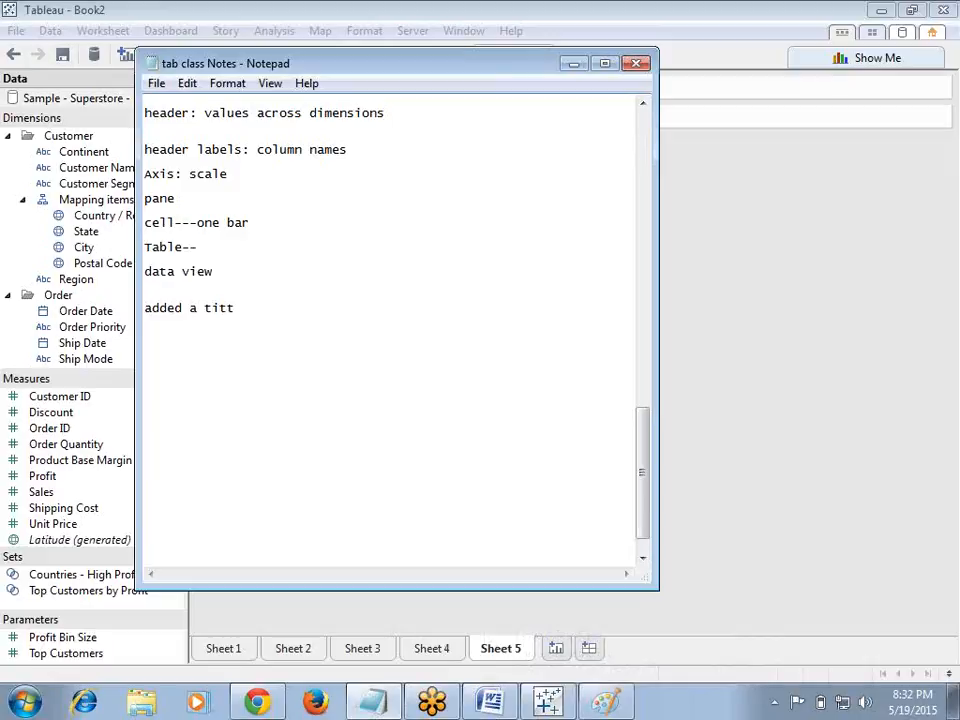
{"action": "type", "text": "le, caption and summa"}
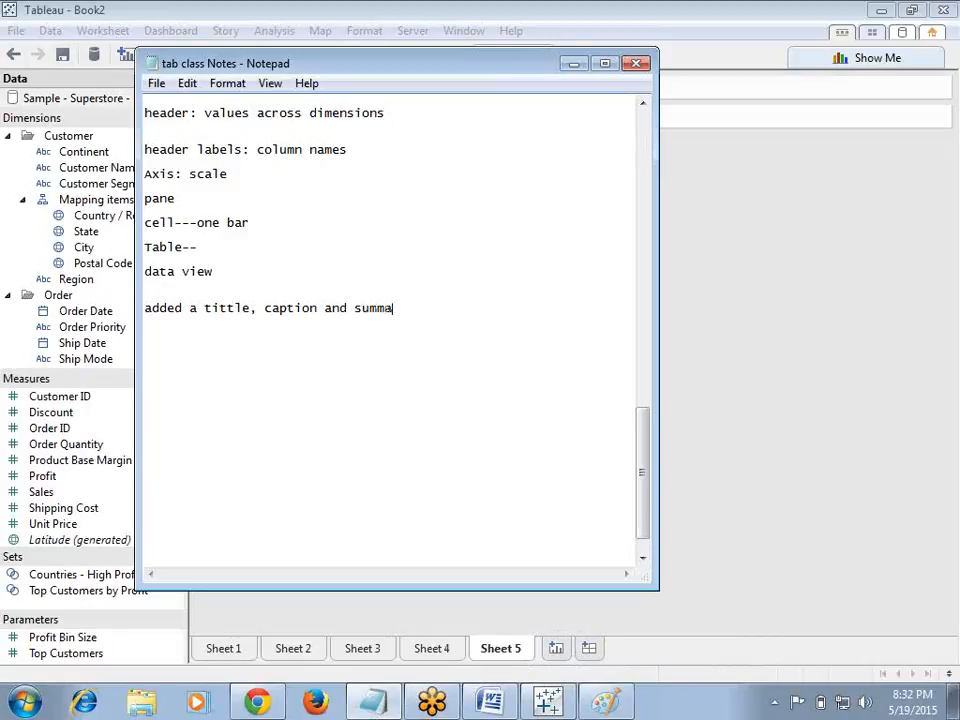
{"action": "type", "text": "ry"}
{"action": "key", "text": "Return"}
{"action": "key", "text": "Return"}
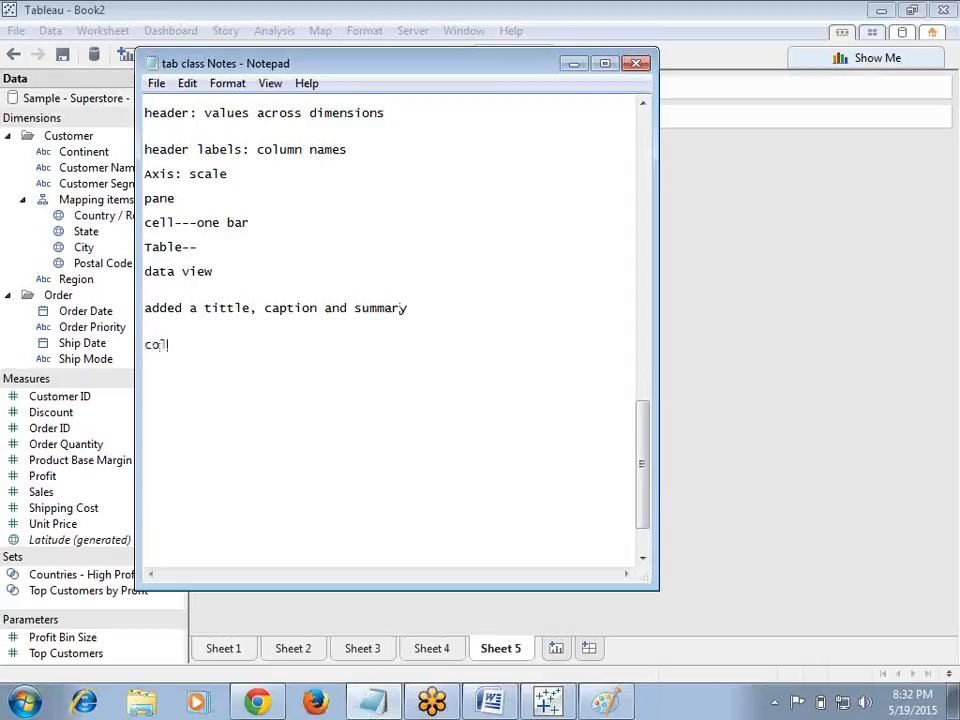
Step: Add the note line 'colour, size lable for multiple columns', correcting the spelling of colour
{"action": "type", "text": "colur, size lable for mu"}
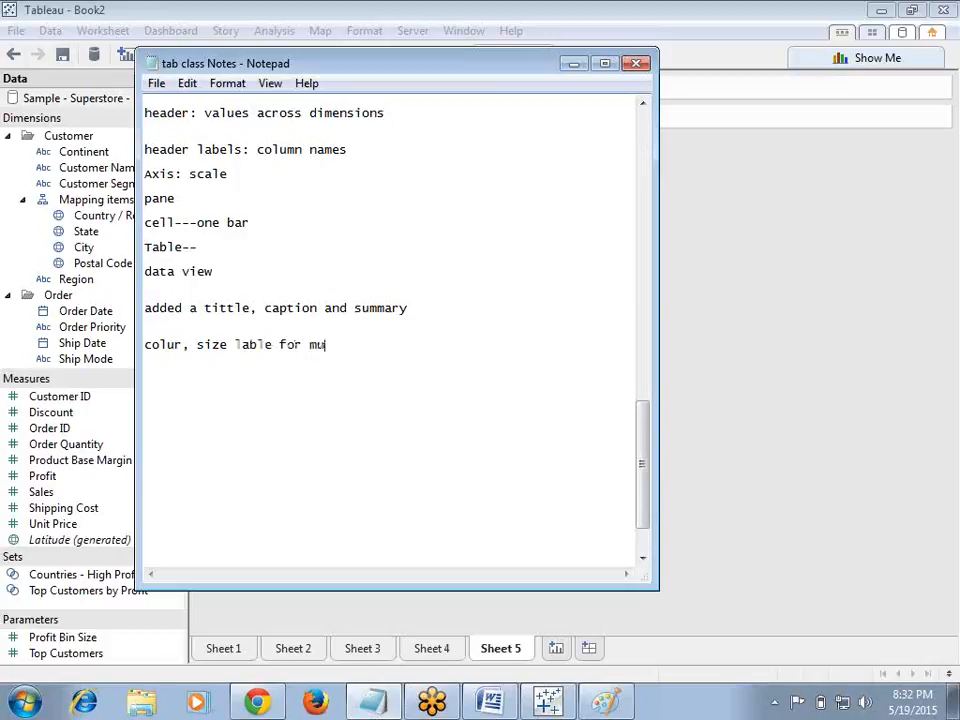
{"action": "type", "text": "ltiple columns"}
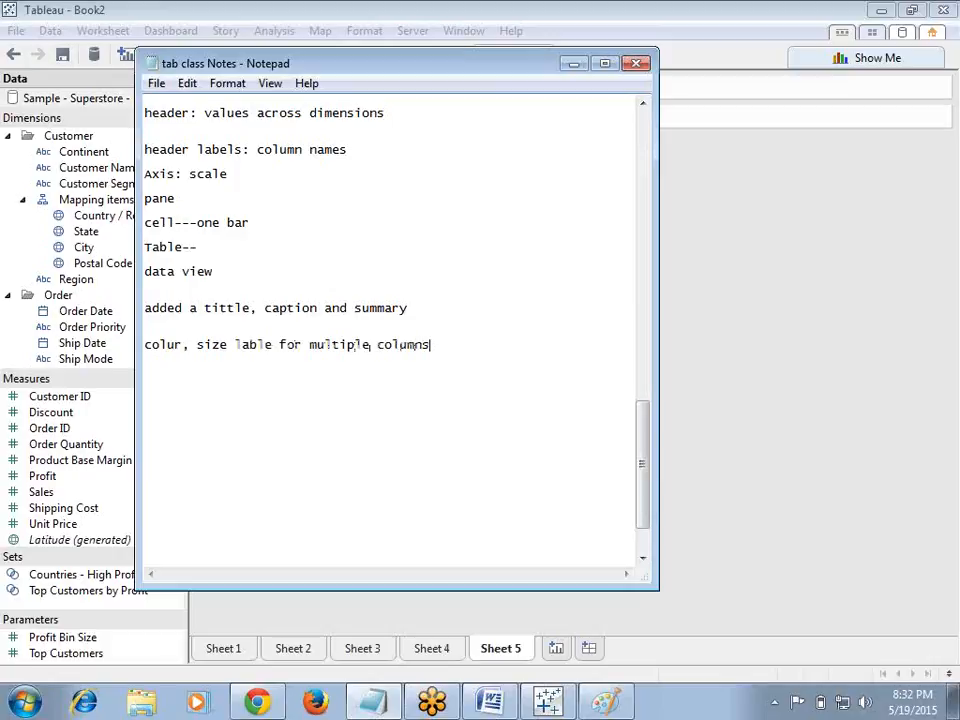
{"action": "key", "text": "Return"}
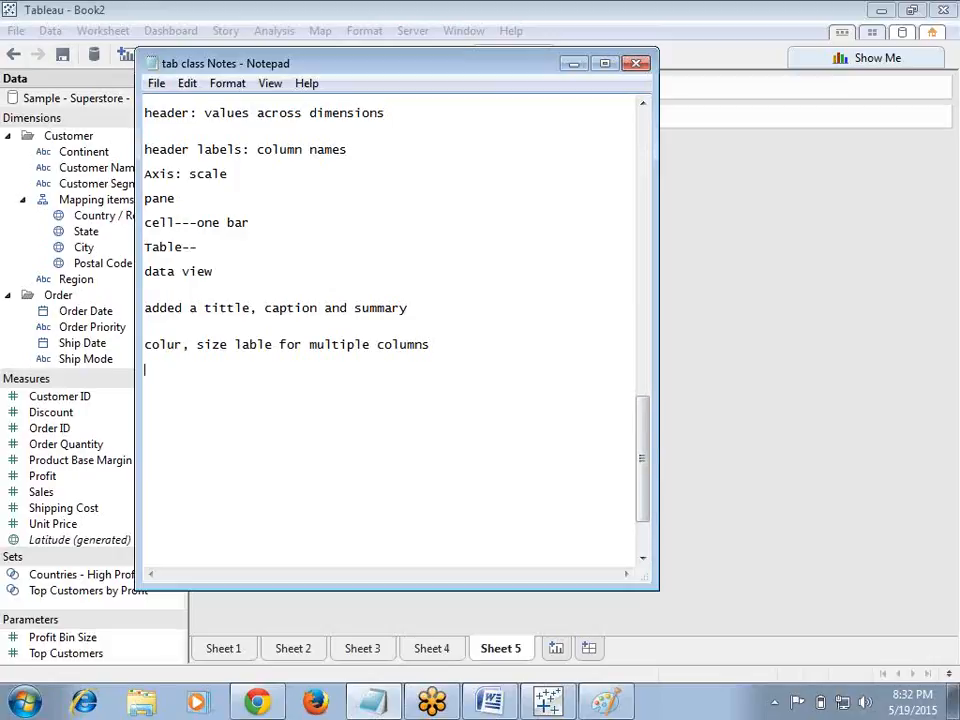
{"action": "left_click", "coordinate": [168, 344]}
{"action": "type", "text": "o"}
{"action": "left_click", "coordinate": [451, 344]}
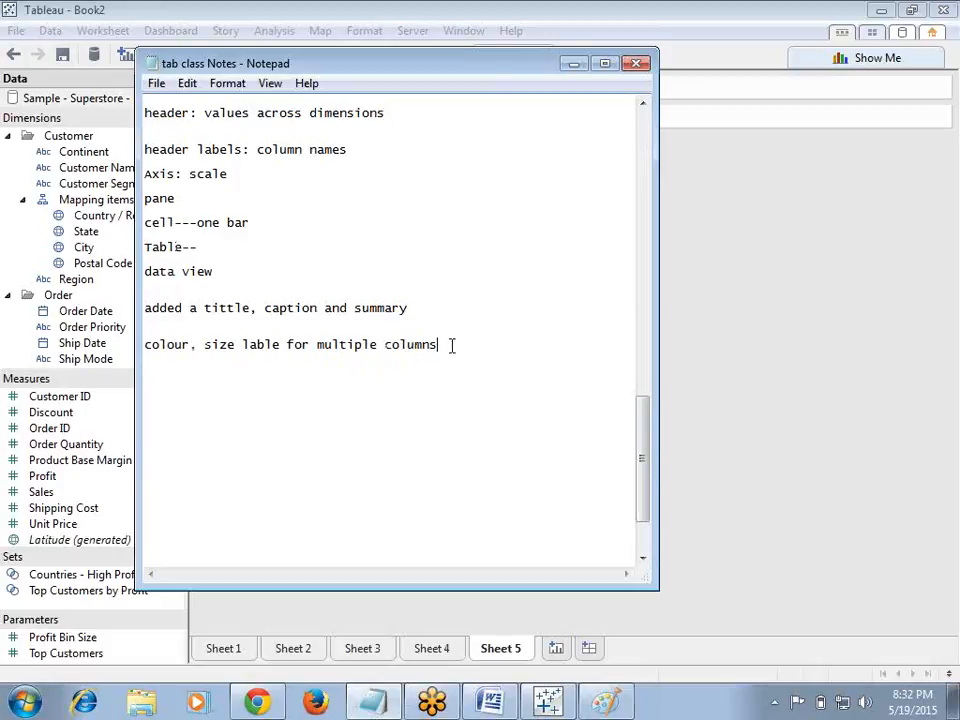
Step: Add a dashed separator line below the notes
{"action": "key", "text": "Return"}
{"action": "key", "text": "Return"}
{"action": "type", "text": "--------------------------------------"}
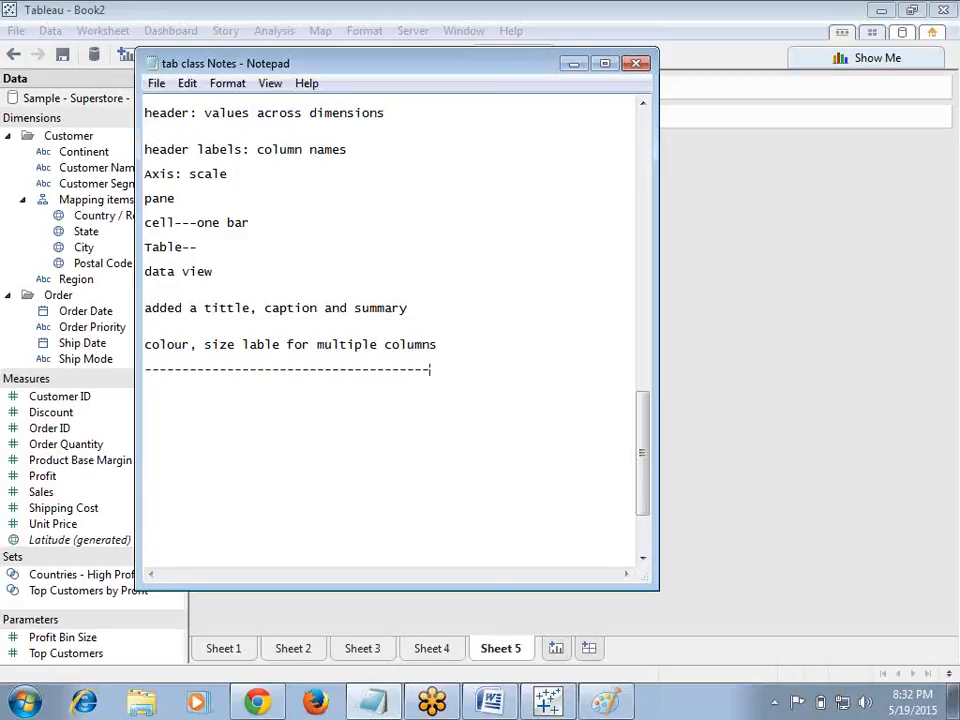
Step: Insert a dashed separator line in the blank space above the 'work Area' heading
{"action": "left_click_drag", "start_coordinate": [645, 439], "coordinate": [640, 358]}
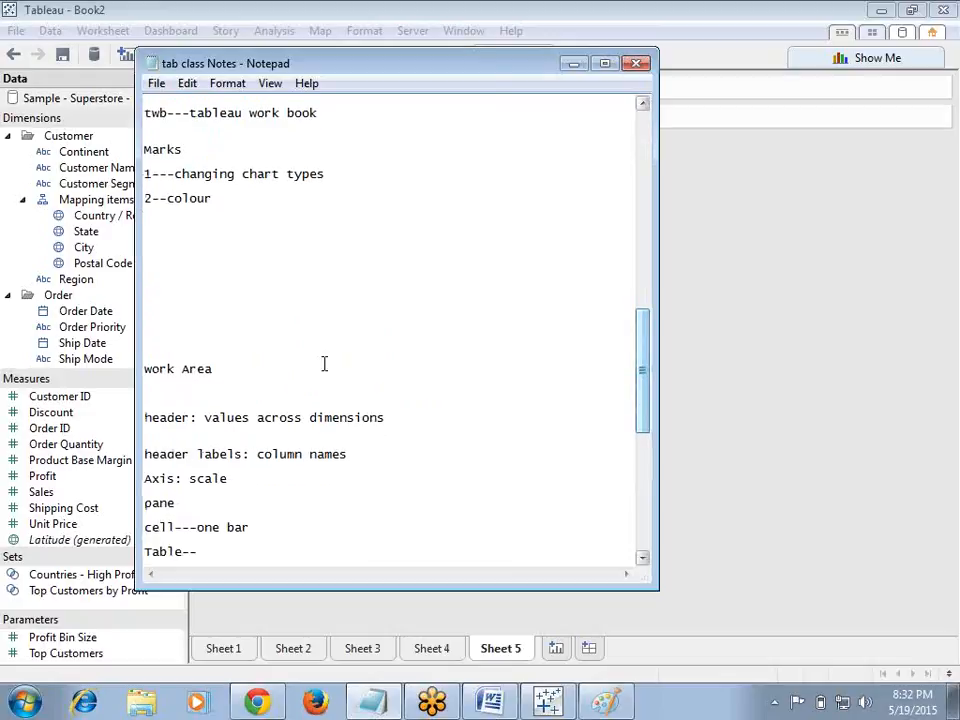
{"action": "left_click", "coordinate": [170, 314]}
{"action": "type", "text": "-"}
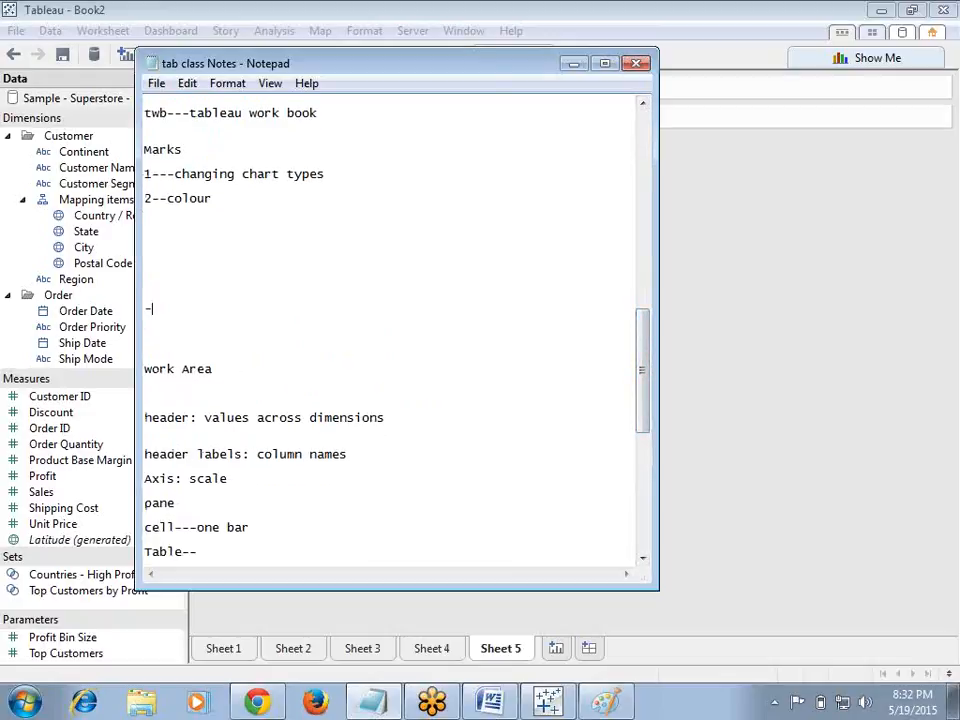
{"action": "type", "text": "------------------------------------------------"}
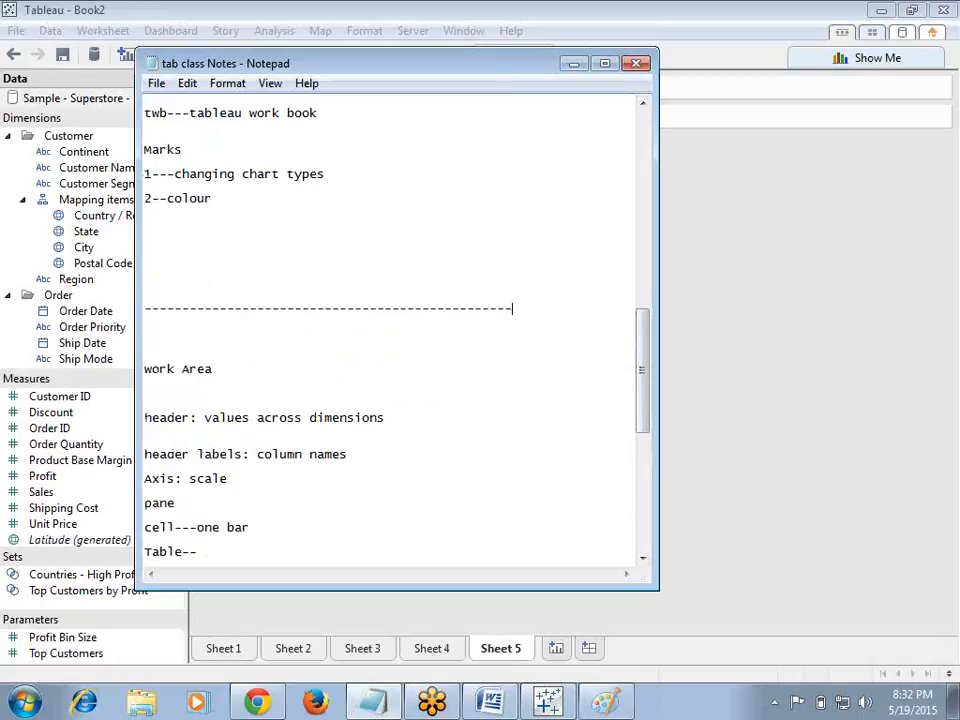
Step: Add the heading 'working with measures' below the last separator at the end of the notes
{"action": "left_click_drag", "start_coordinate": [656, 360], "coordinate": [621, 533]}
{"action": "scroll", "coordinate": [621, 471], "scroll_direction": "up", "scroll_amount": 1}
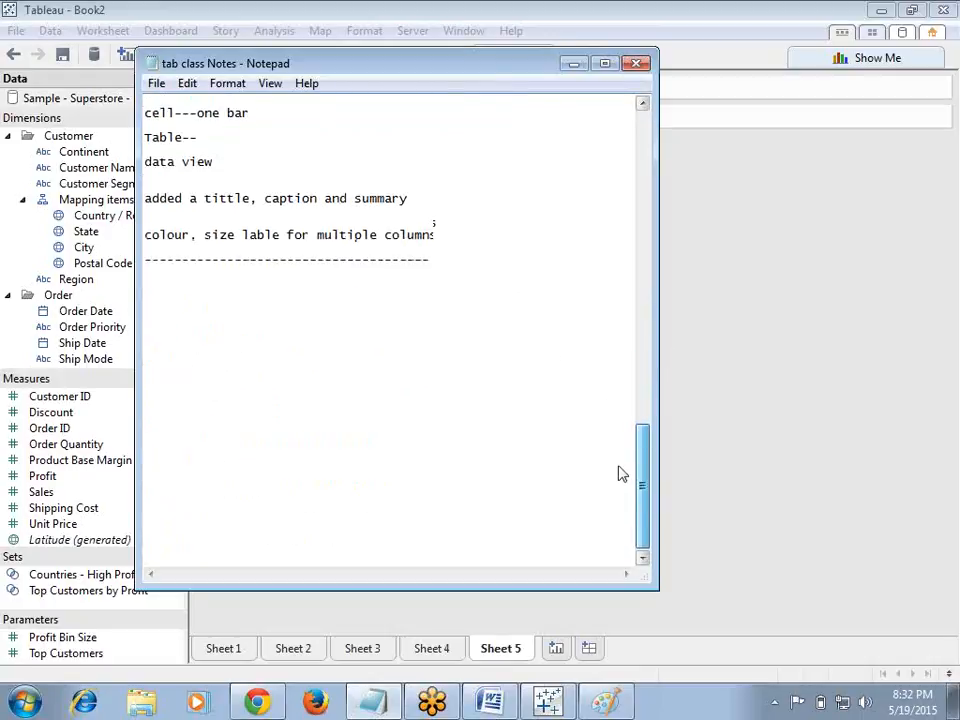
{"action": "left_click", "coordinate": [167, 313]}
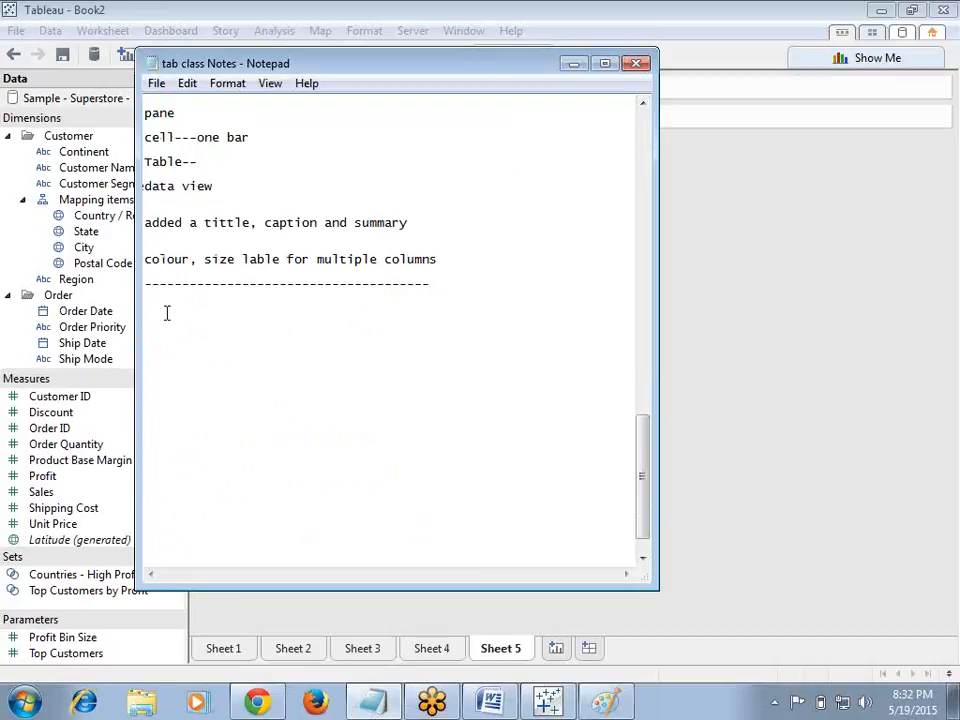
{"action": "type", "text": "working with measures"}
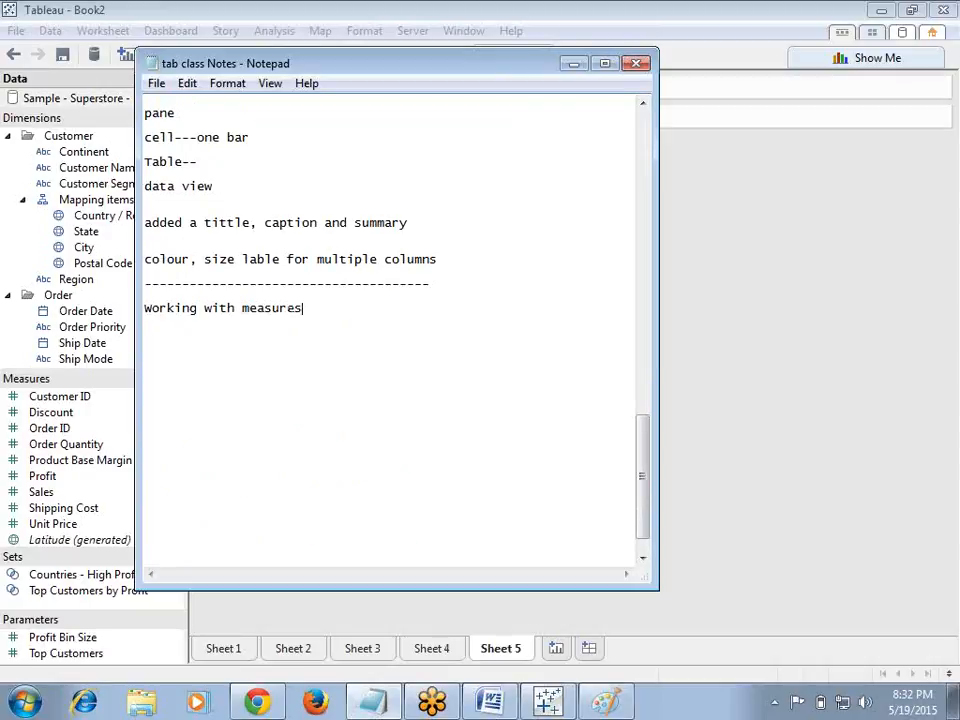
Step: List '1--indudival axis' and '2--blended axis' under the measures heading
{"action": "key", "text": "Return"}
{"action": "key", "text": "Return"}
{"action": "key", "text": "Return"}
{"action": "type", "text": "1--indu"}
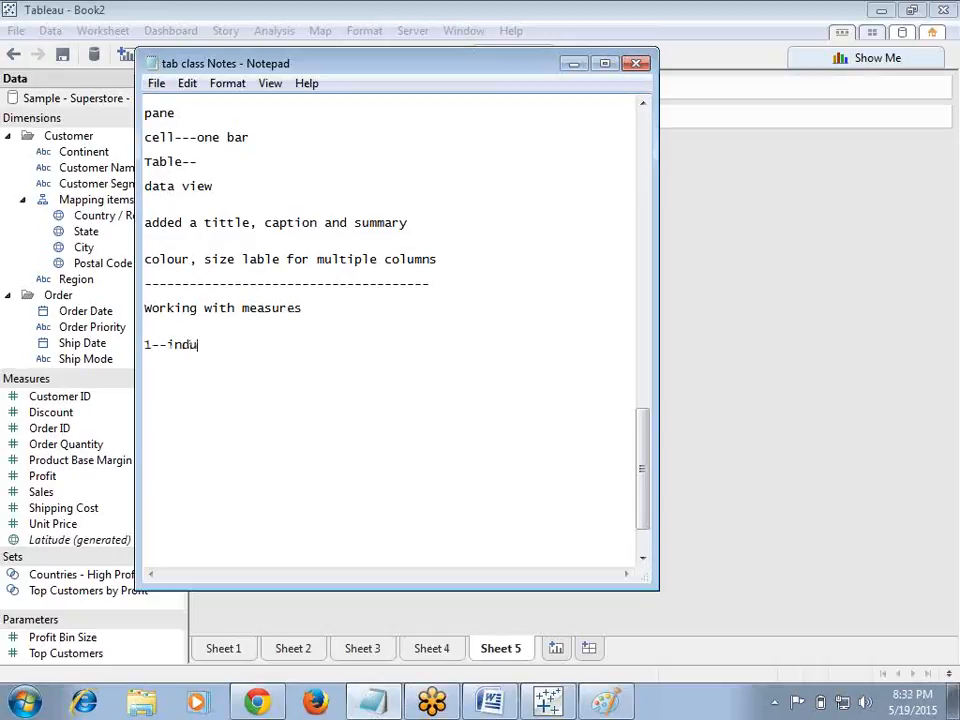
{"action": "type", "text": "dival axis"}
{"action": "key", "text": "Return"}
{"action": "type", "text": "2--"}
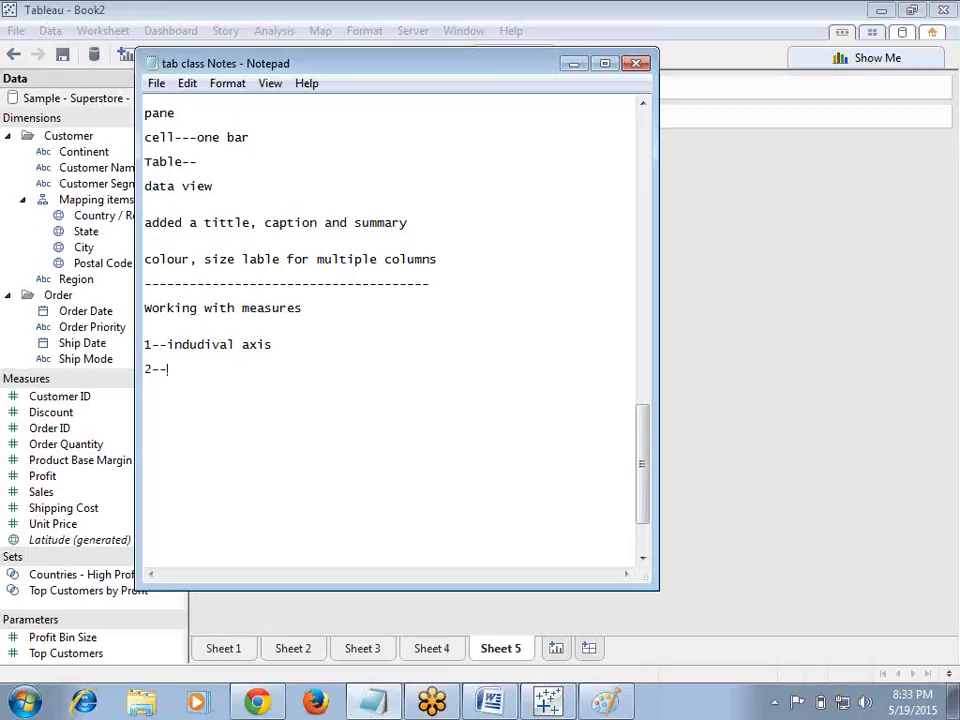
{"action": "key", "text": "BackSpace"}
{"action": "key", "text": "BackSpace"}
{"action": "type", "text": "blended axis"}
{"action": "key", "text": "Return"}
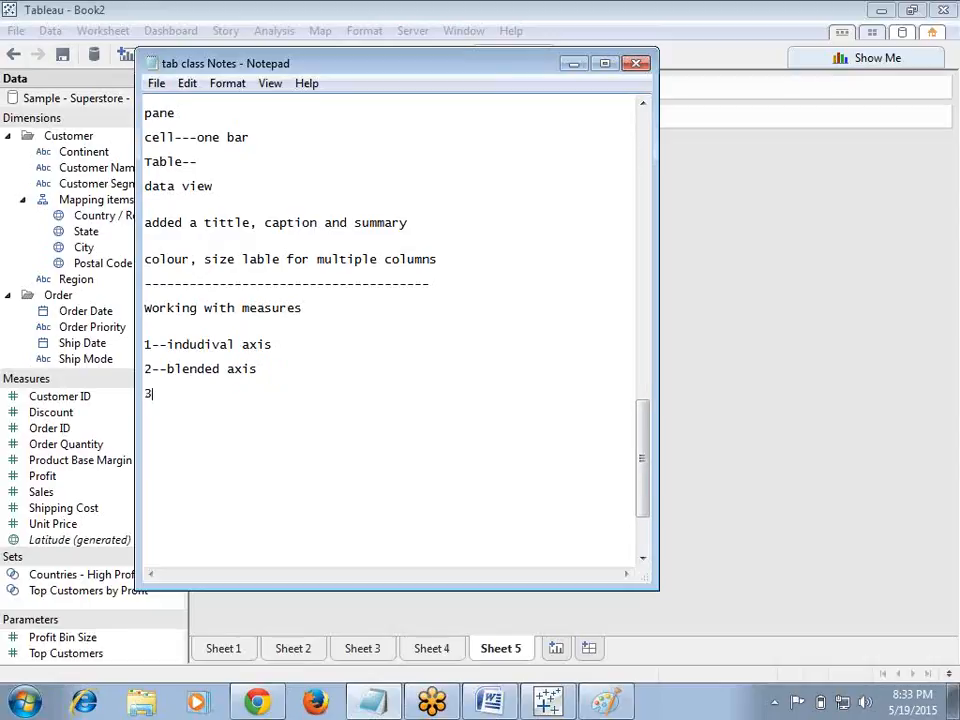
Step: Add '3--dual axis' and 'combinational charts' to the notes and minimize Notepad
{"action": "type", "text": "3--dual axis"}
{"action": "key", "text": "Return"}
{"action": "key", "text": "Return"}
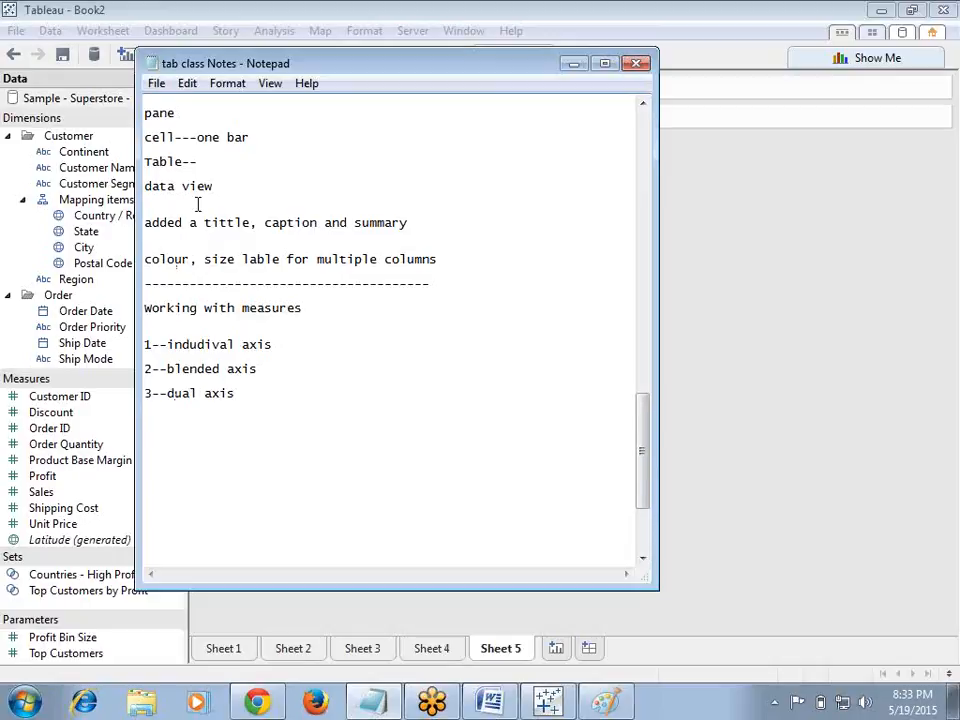
{"action": "type", "text": "combinational charts"}
{"action": "key", "text": "Return"}
{"action": "key", "text": "Return"}
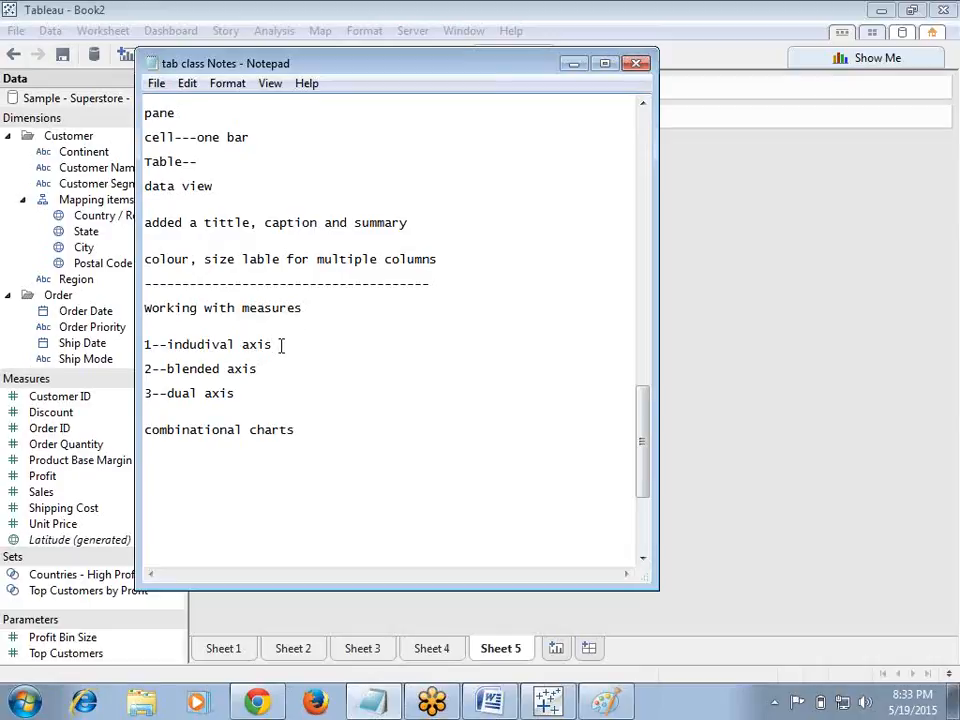
{"action": "left_click", "coordinate": [249, 395]}
{"action": "left_click", "coordinate": [307, 431]}
{"action": "left_click", "coordinate": [573, 64]}
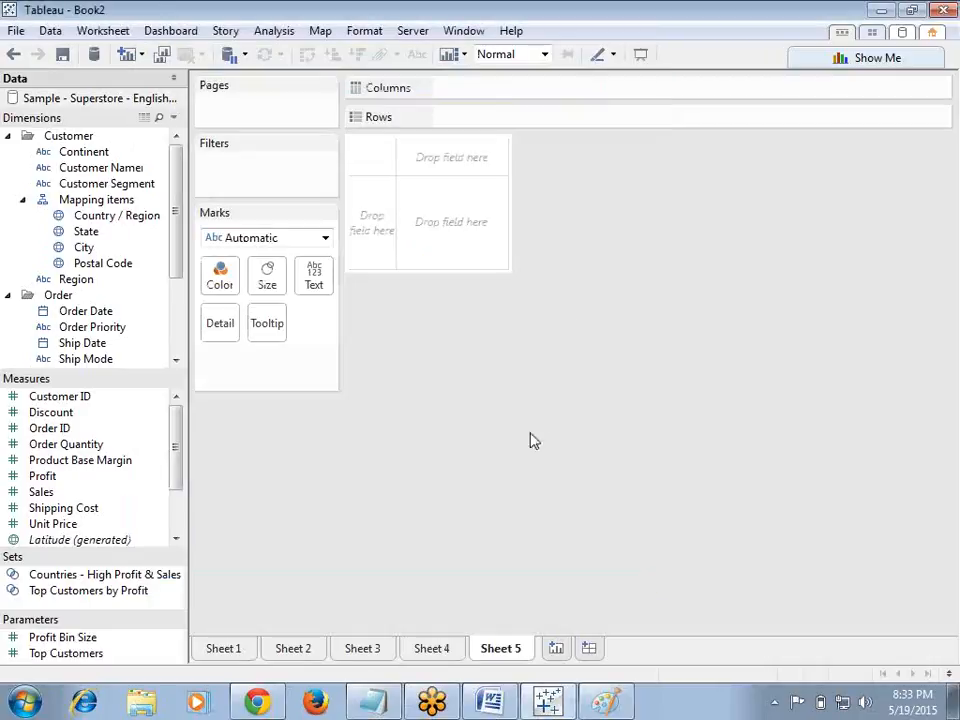
Step: Build a bar chart on Sheet 5 with Continent on Rows and SUM(Sales) on Columns
{"action": "left_click_drag", "start_coordinate": [99, 155], "coordinate": [505, 118]}
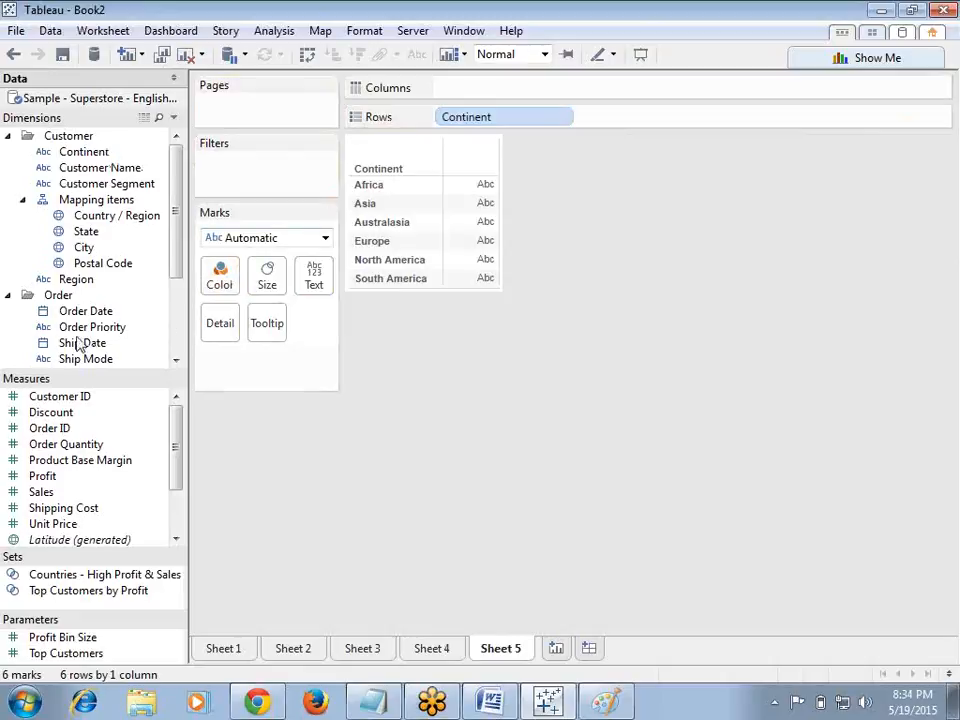
{"action": "left_click_drag", "start_coordinate": [155, 492], "coordinate": [514, 90]}
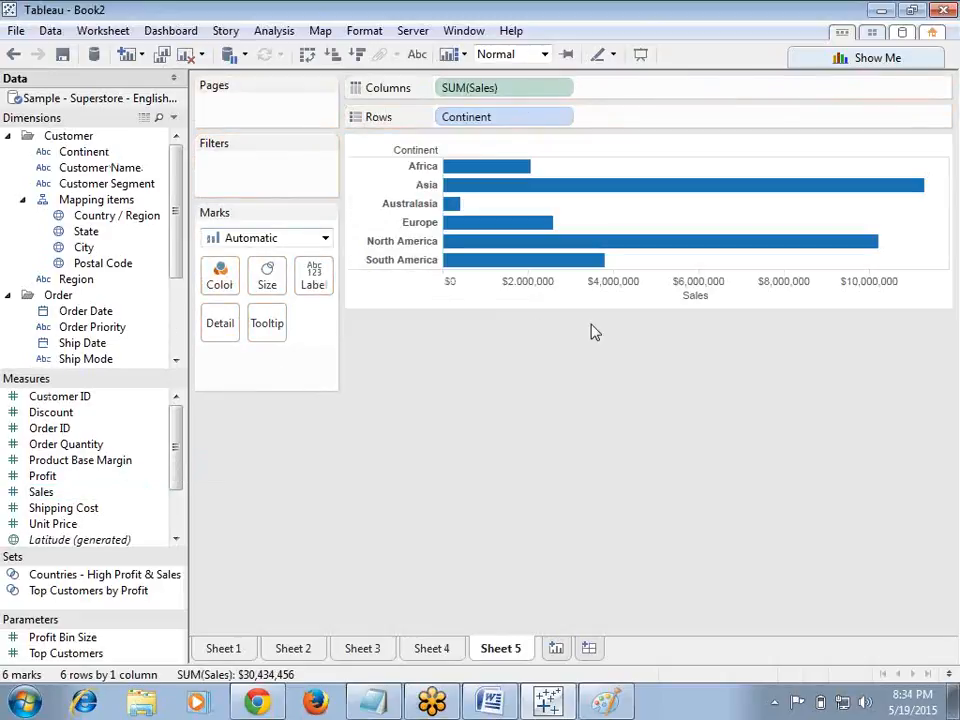
{"action": "left_click", "coordinate": [641, 292]}
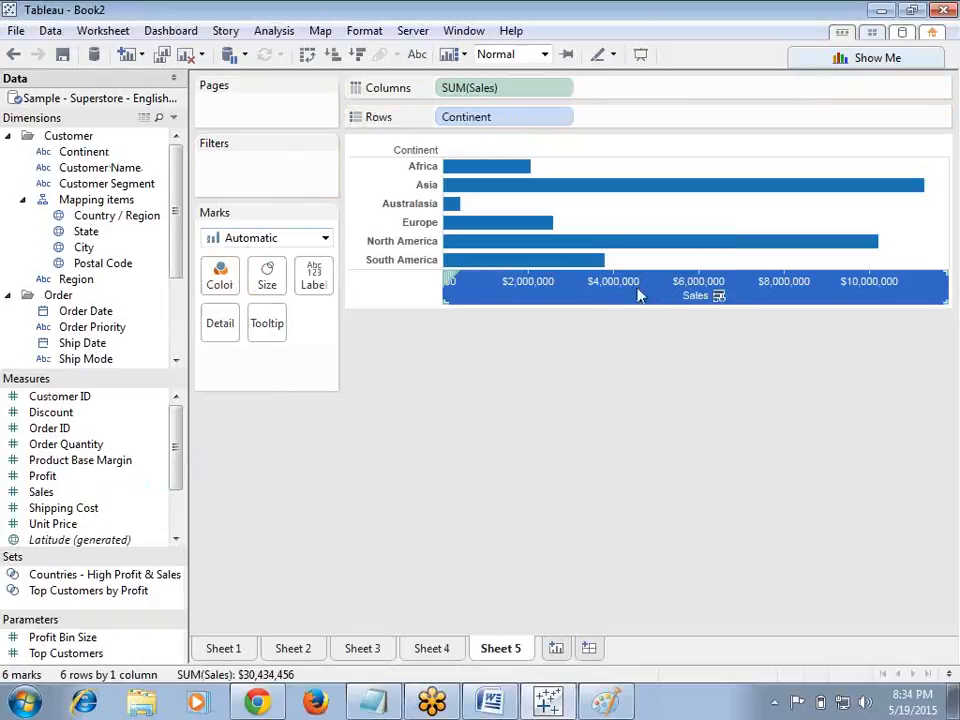
{"action": "left_click_drag", "start_coordinate": [73, 476], "coordinate": [672, 88]}
{"action": "left_click", "coordinate": [758, 299]}
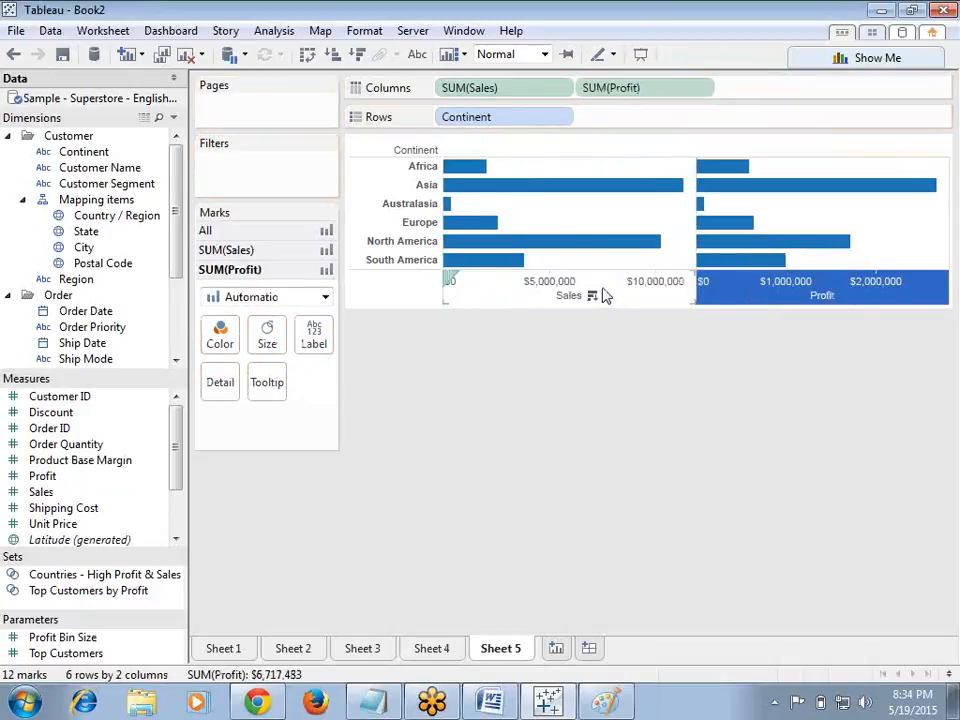
{"action": "left_click_drag", "start_coordinate": [649, 92], "coordinate": [645, 360]}
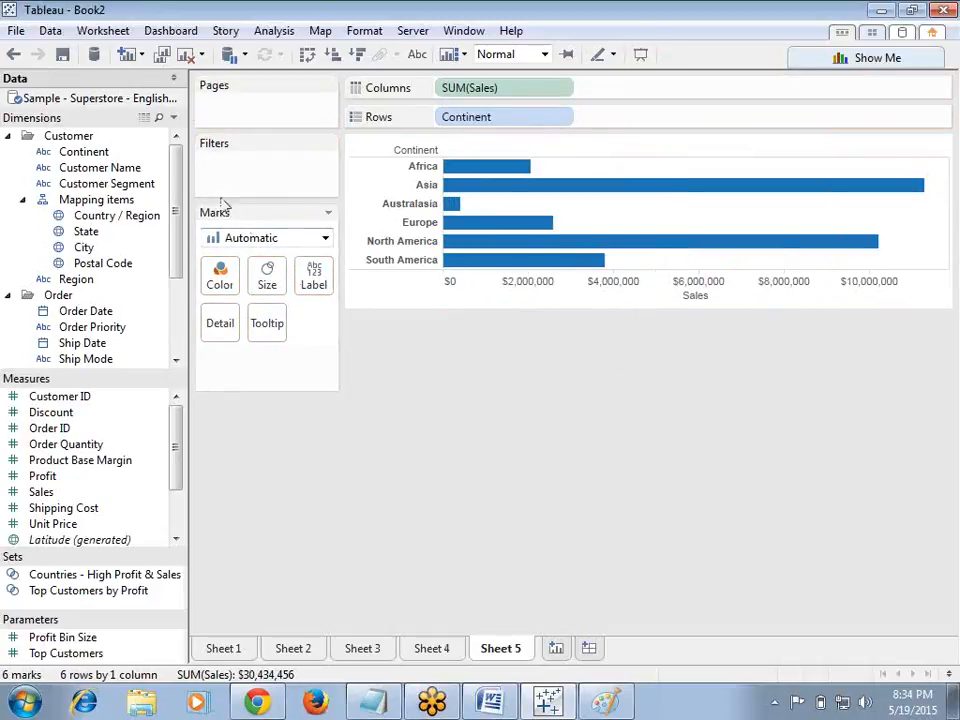
{"action": "left_click", "coordinate": [478, 292]}
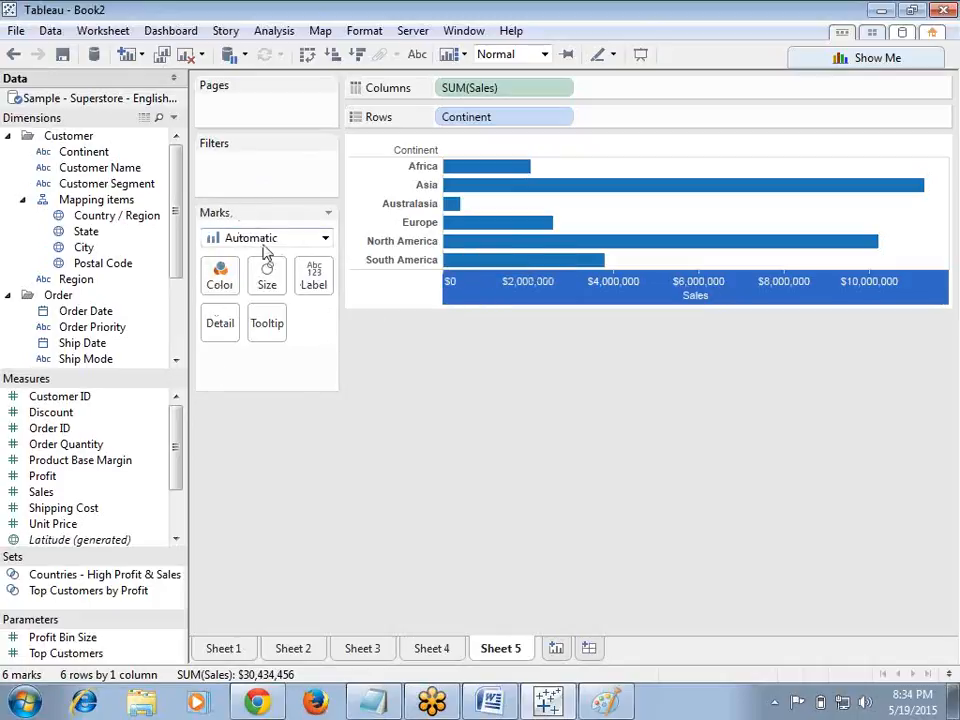
Step: Add Profit to Columns beside SUM(Sales) and review the All, SUM(Sales) and SUM(Profit) marks cards
{"action": "mouse_move", "coordinate": [43, 476]}
{"action": "left_mouse_down"}
{"action": "mouse_move", "coordinate": [180, 430]}
{"action": "mouse_move", "coordinate": [545, 205]}
{"action": "mouse_move", "coordinate": [660, 89]}
{"action": "left_mouse_up"}
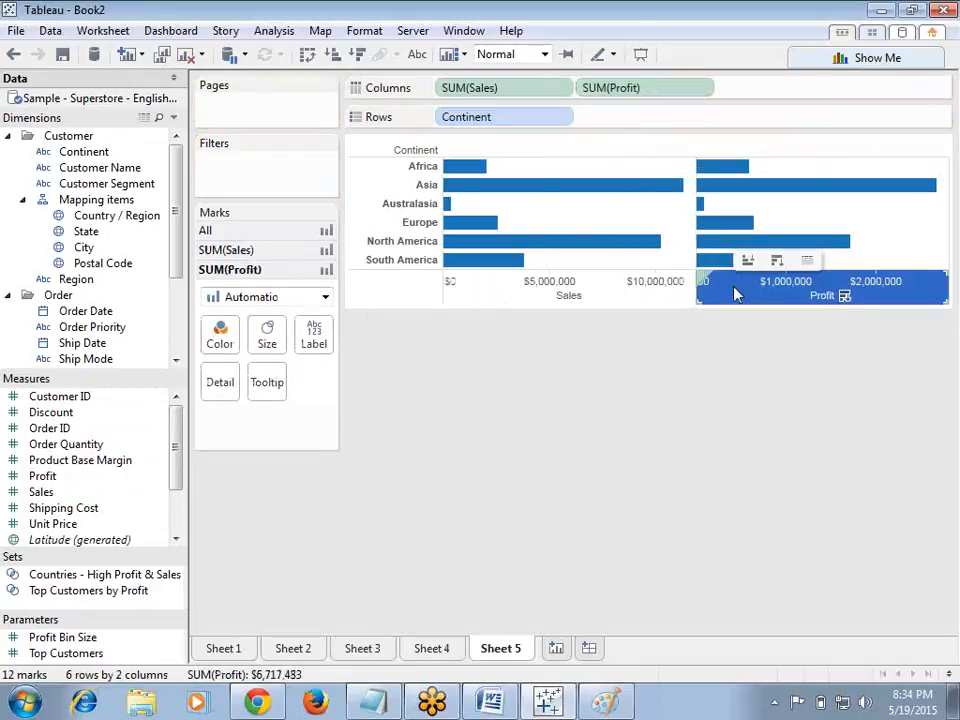
{"action": "left_click", "coordinate": [240, 252]}
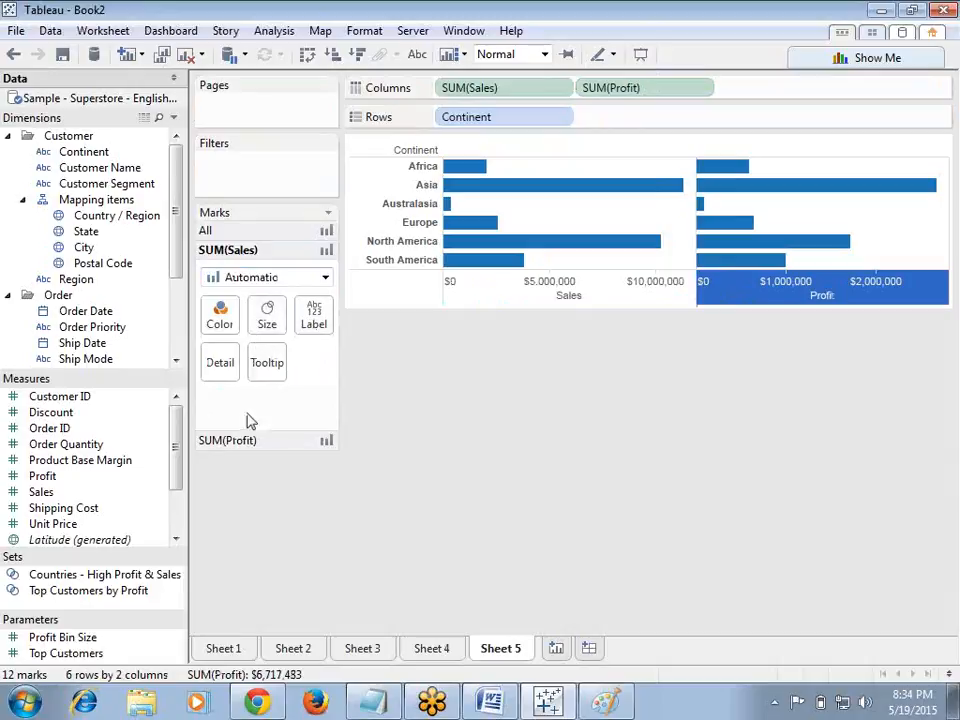
{"action": "left_click", "coordinate": [226, 441]}
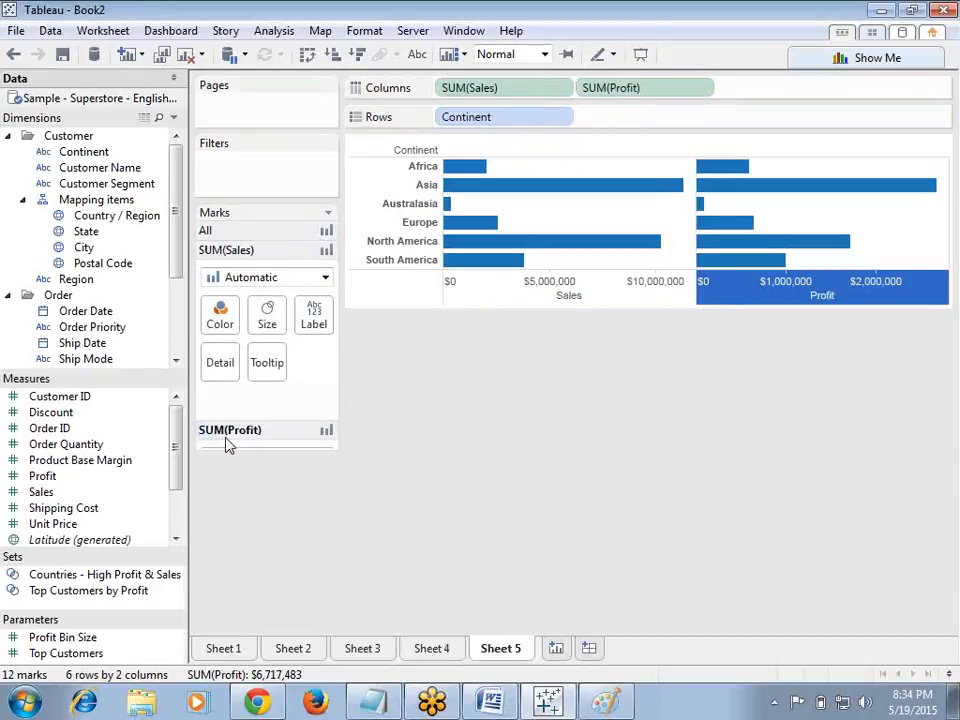
{"action": "left_click", "coordinate": [231, 233]}
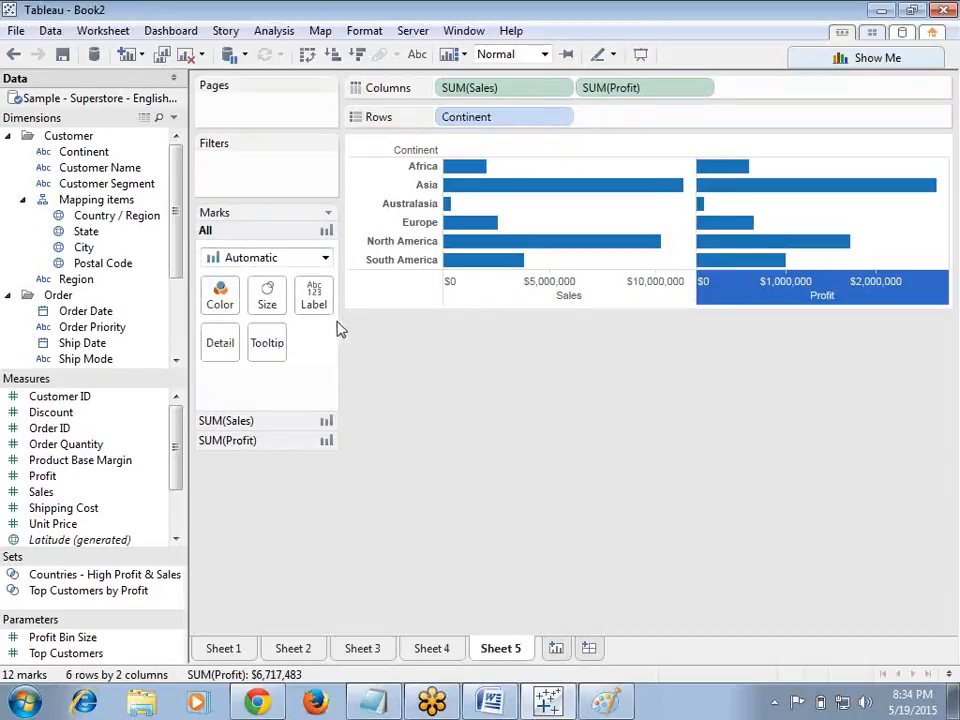
{"action": "left_click", "coordinate": [503, 301]}
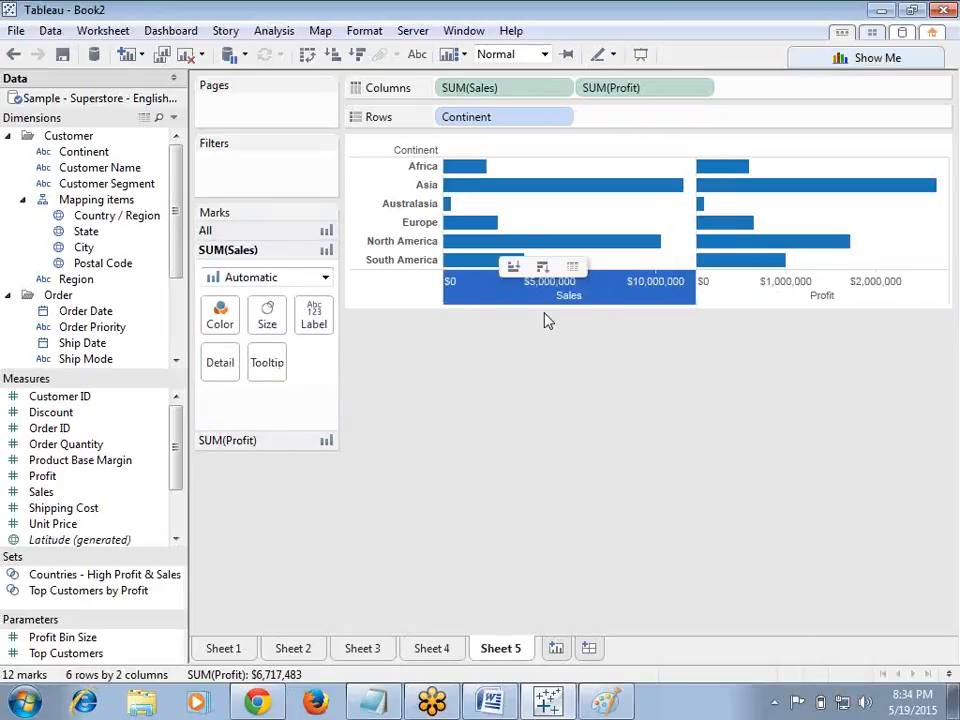
{"action": "left_click", "coordinate": [760, 300]}
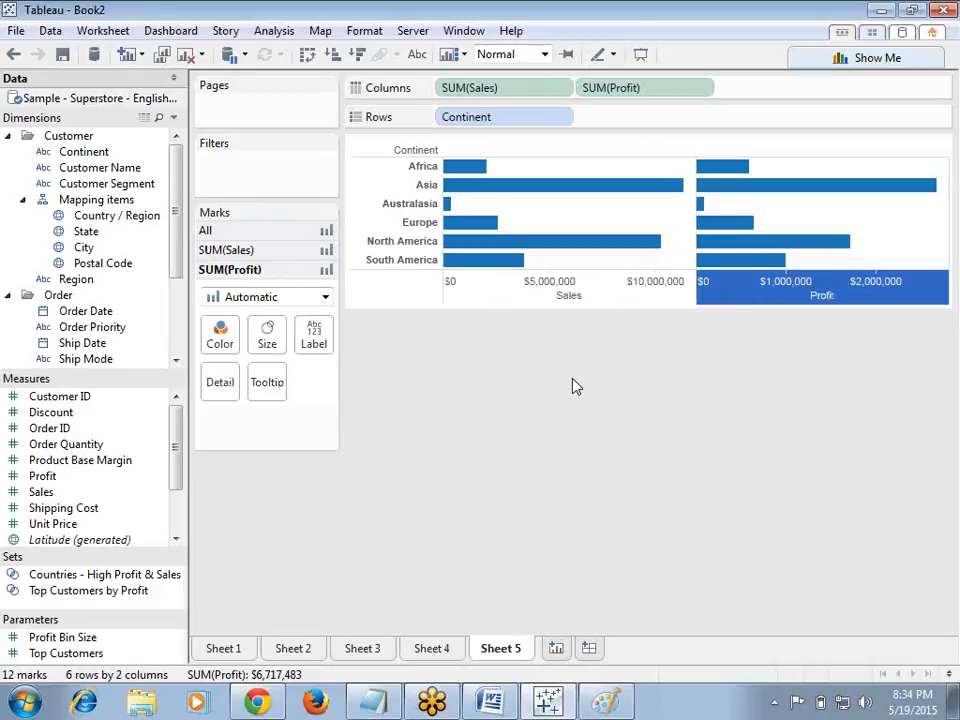
Step: Add Order Quantity to Columns as a third measure and review each measure's marks card
{"action": "left_click_drag", "start_coordinate": [99, 444], "coordinate": [767, 96]}
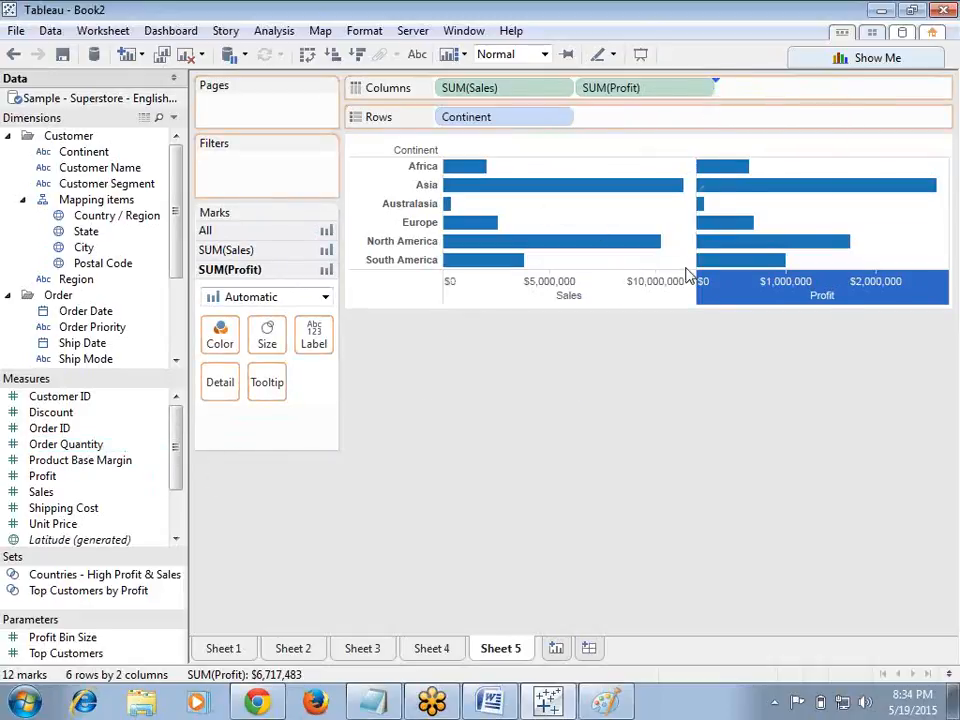
{"action": "left_click", "coordinate": [790, 293]}
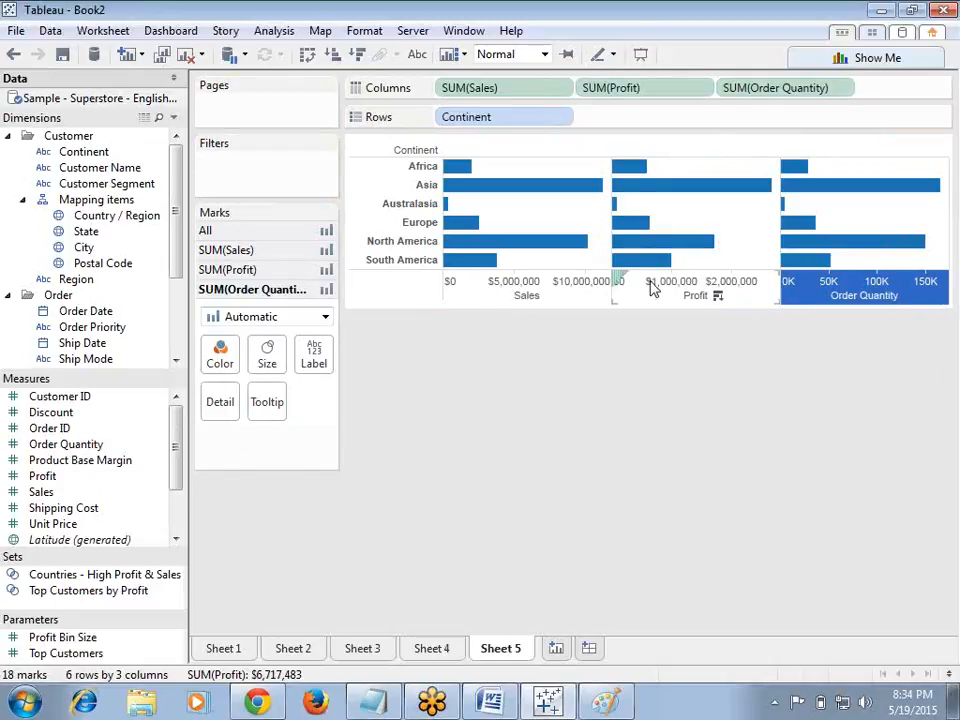
{"action": "left_click", "coordinate": [268, 252]}
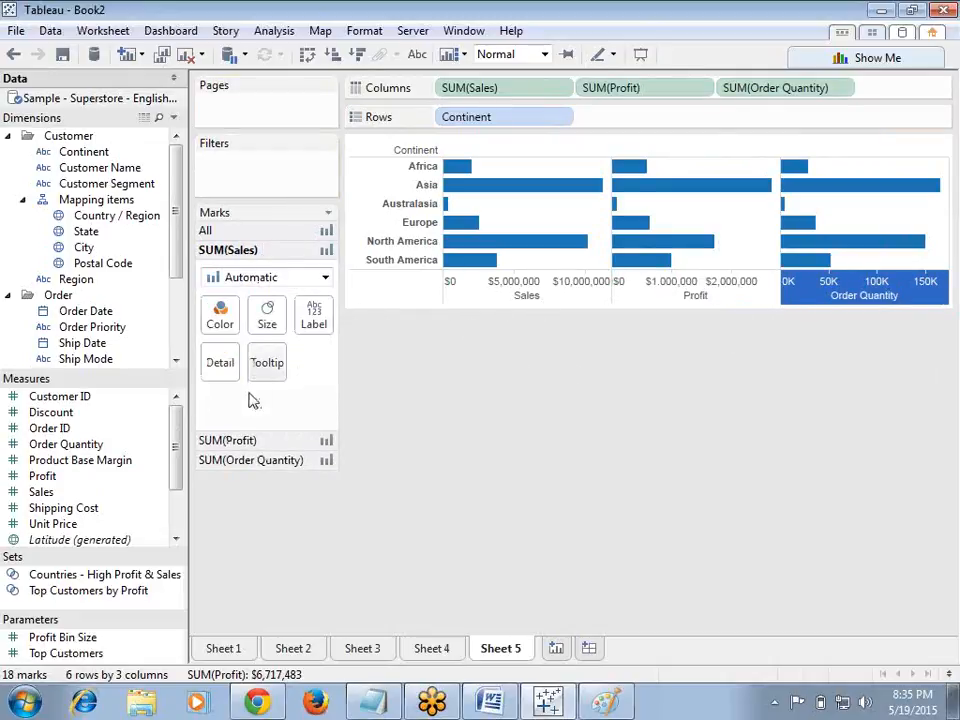
{"action": "left_click", "coordinate": [243, 443]}
{"action": "left_click", "coordinate": [245, 460]}
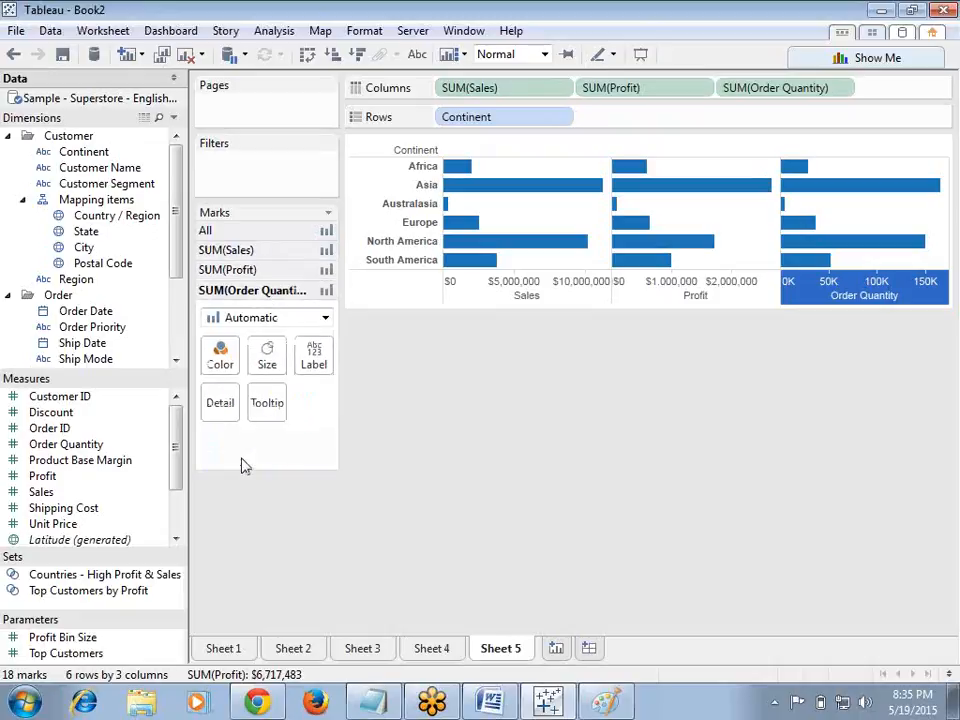
{"action": "left_click", "coordinate": [246, 251]}
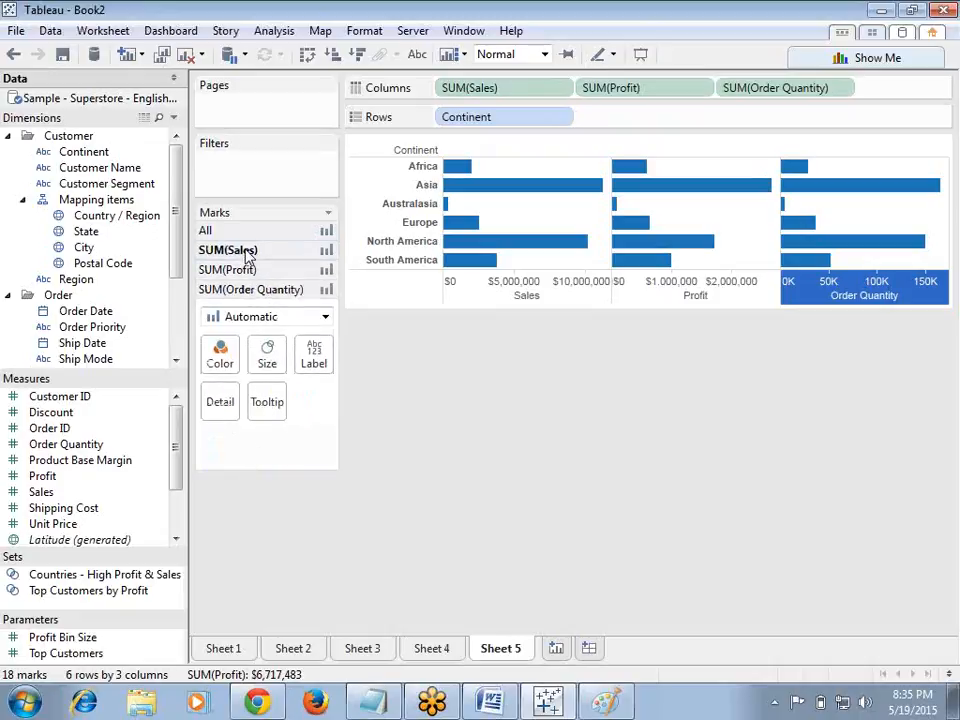
Step: Try coloring the Sales bars by Continent, then remove Continent from the Sales marks card
{"action": "left_click_drag", "start_coordinate": [95, 152], "coordinate": [216, 316]}
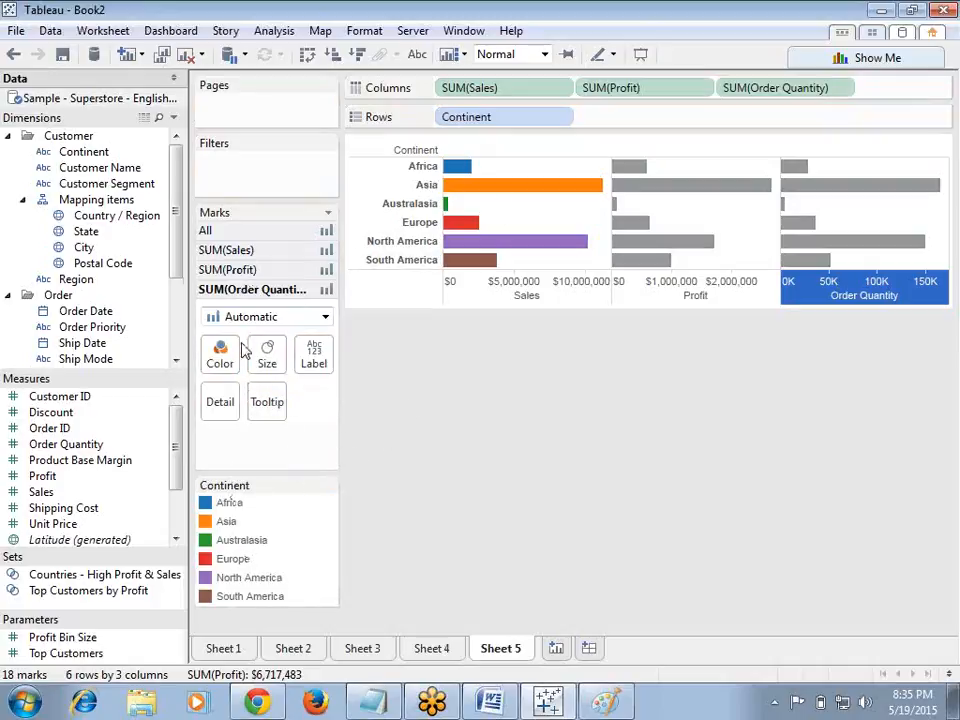
{"action": "left_click", "coordinate": [214, 250]}
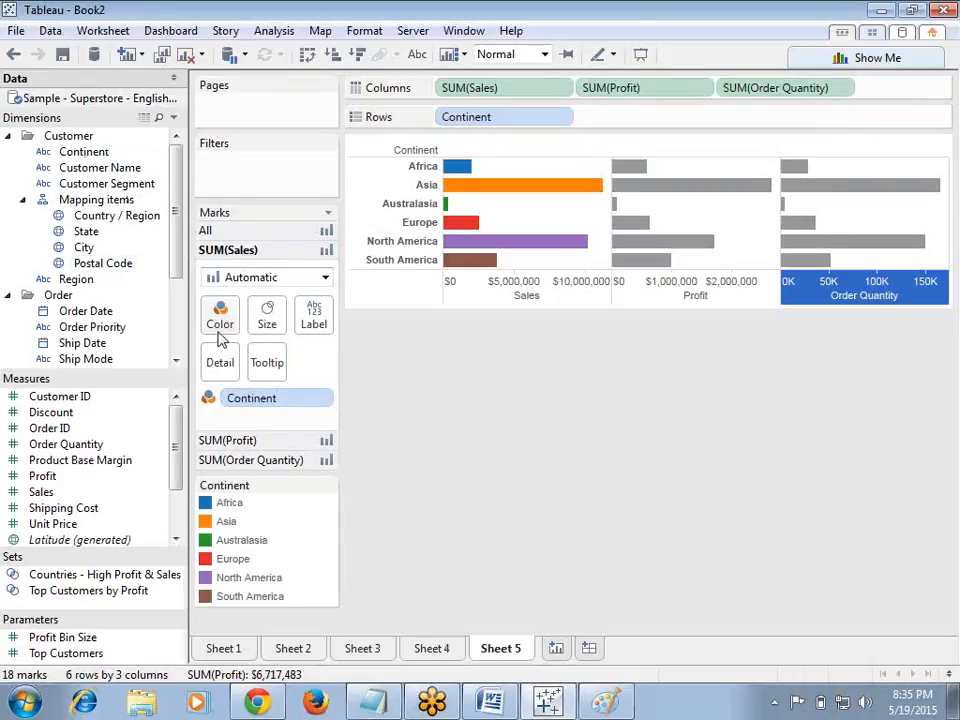
{"action": "left_click_drag", "start_coordinate": [251, 399], "coordinate": [461, 431]}
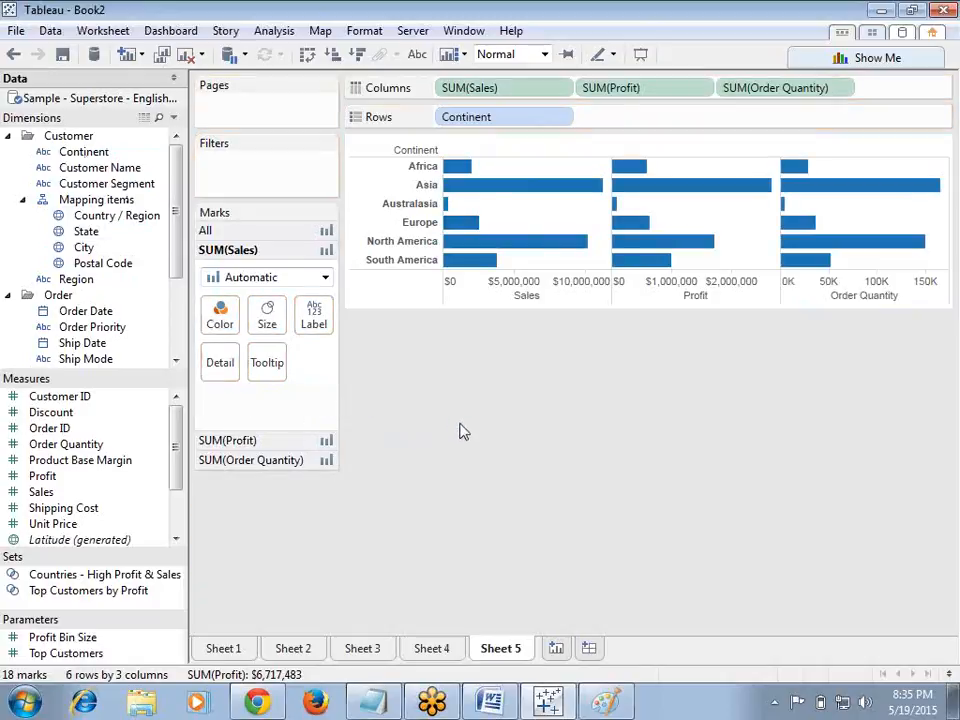
Step: Try coloring all measures by Continent through the All marks card, then remove it again
{"action": "left_click", "coordinate": [238, 233]}
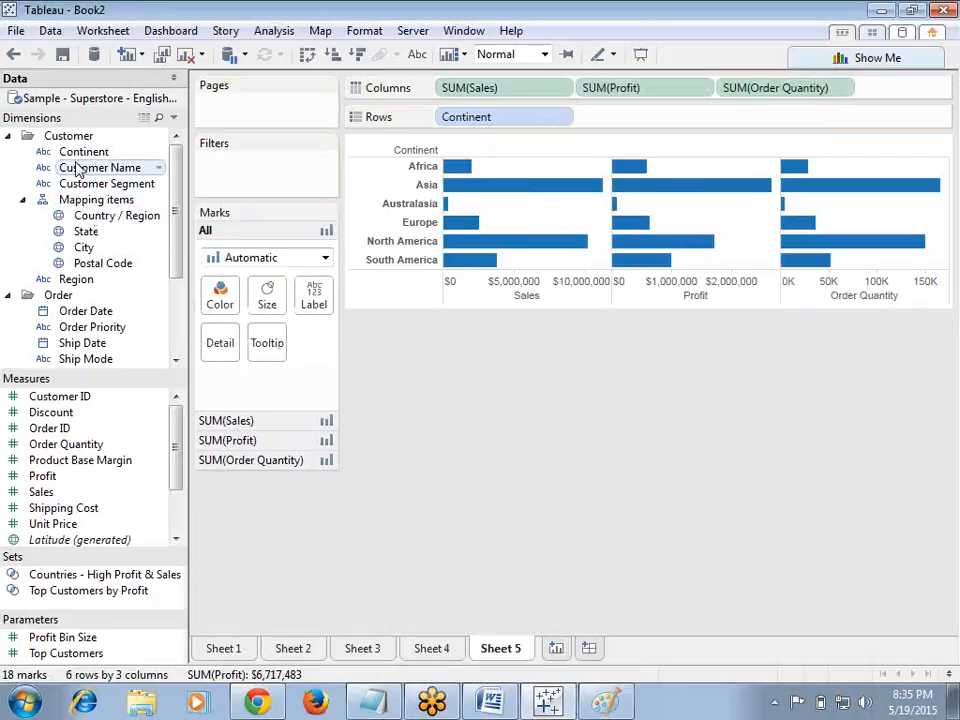
{"action": "left_click_drag", "start_coordinate": [74, 158], "coordinate": [220, 300]}
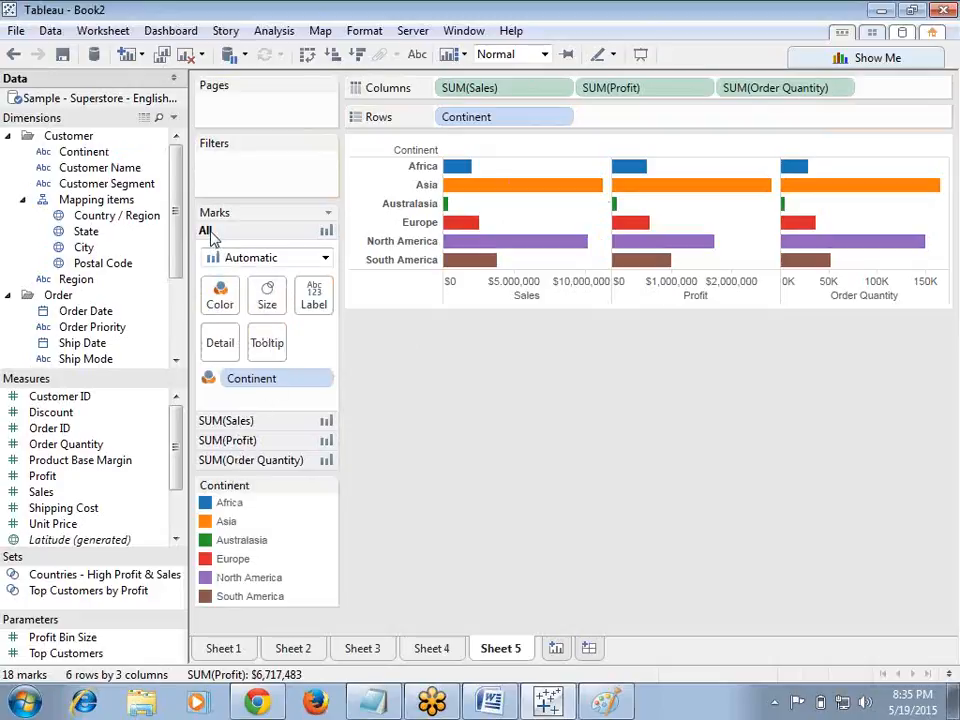
{"action": "left_click_drag", "start_coordinate": [254, 380], "coordinate": [437, 378]}
Step: Color only the Sales bars by Continent
{"action": "left_click", "coordinate": [226, 421]}
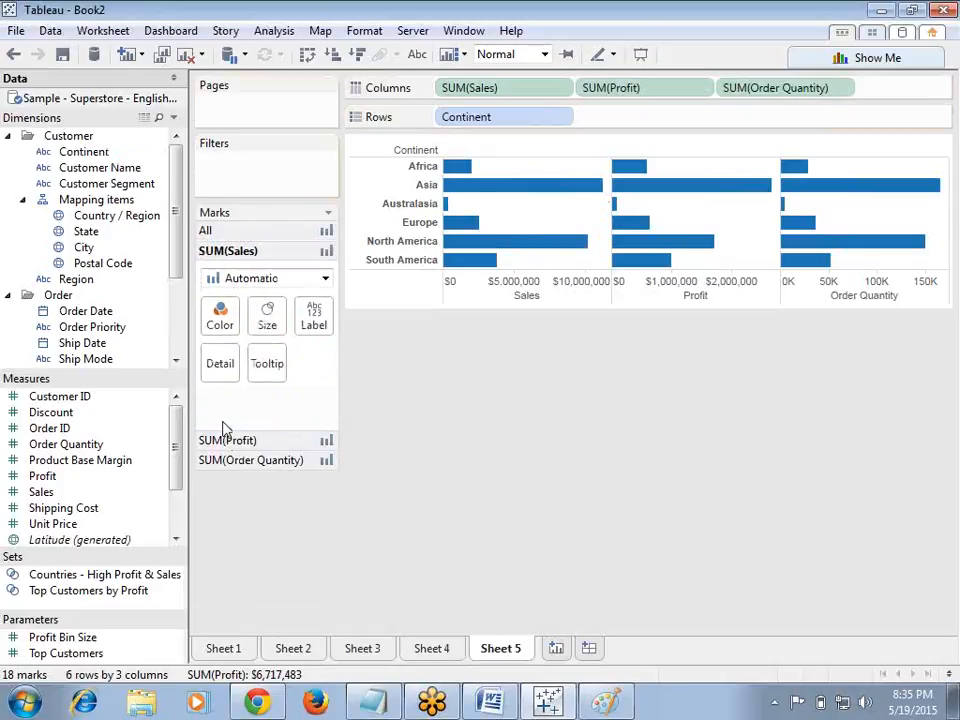
{"action": "left_click_drag", "start_coordinate": [84, 152], "coordinate": [218, 314]}
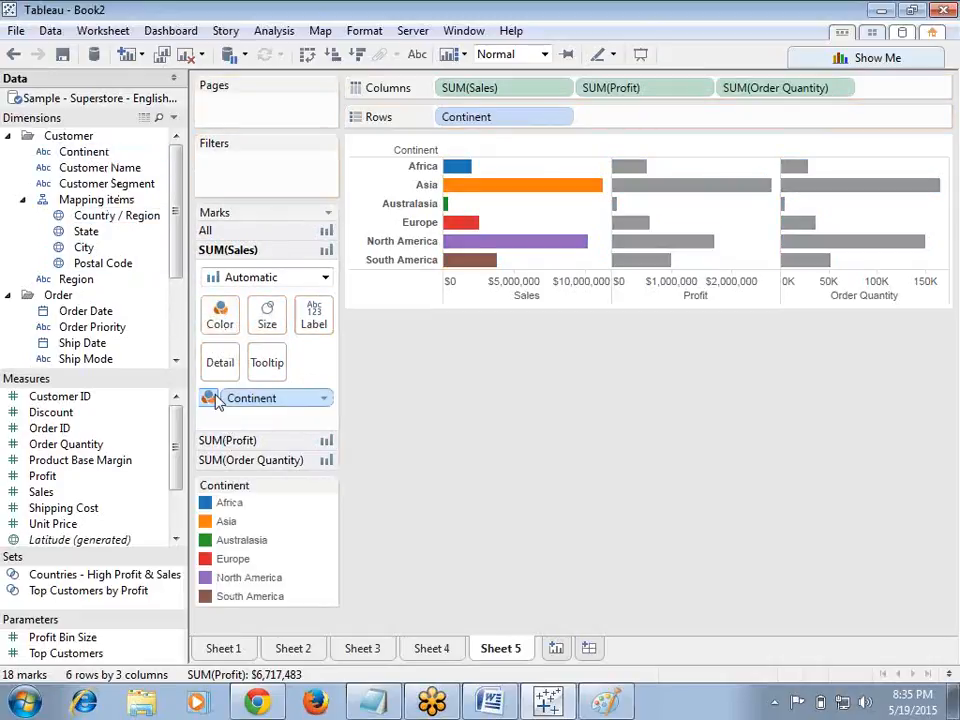
Step: Set the Profit bars' size by Continent
{"action": "left_click", "coordinate": [245, 443]}
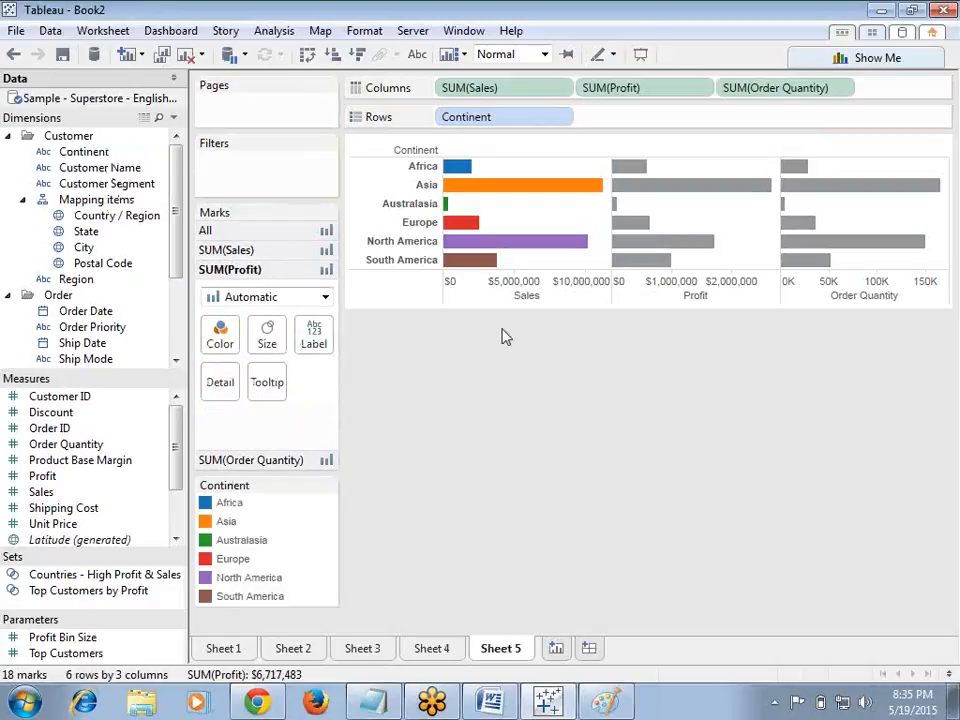
{"action": "left_click_drag", "start_coordinate": [90, 152], "coordinate": [278, 338]}
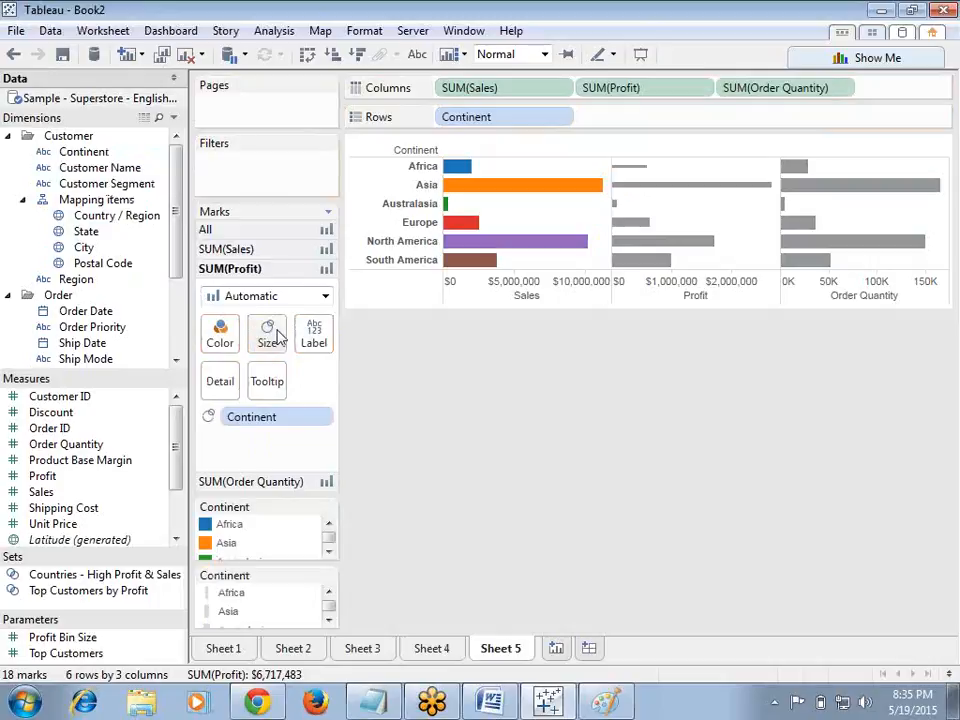
Step: Label the Order Quantity bars with Continent
{"action": "left_click", "coordinate": [249, 489]}
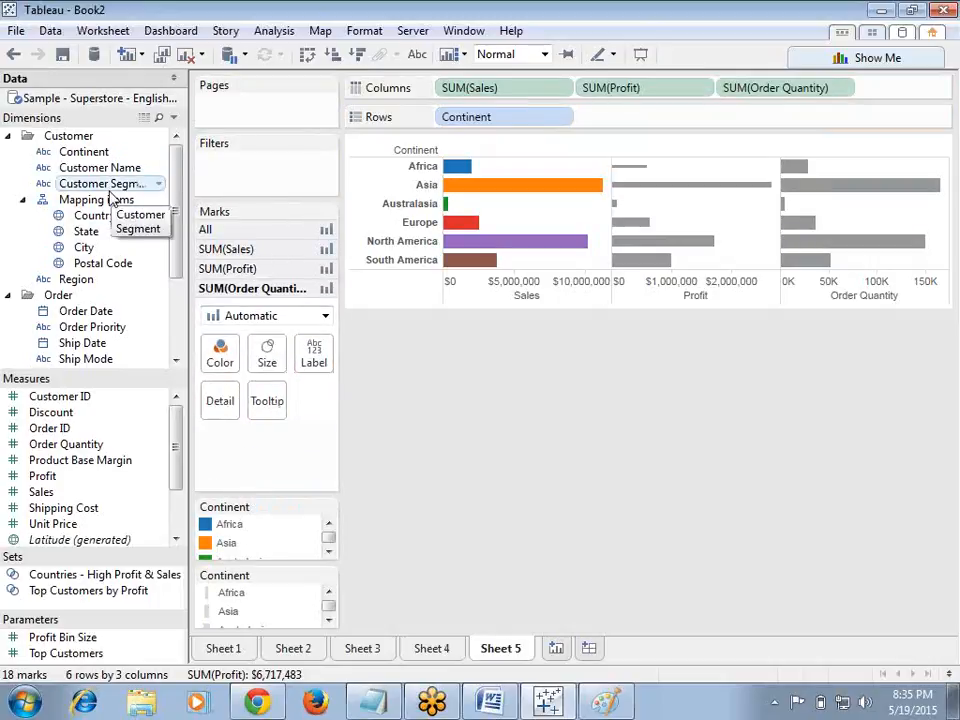
{"action": "left_click_drag", "start_coordinate": [88, 153], "coordinate": [314, 352]}
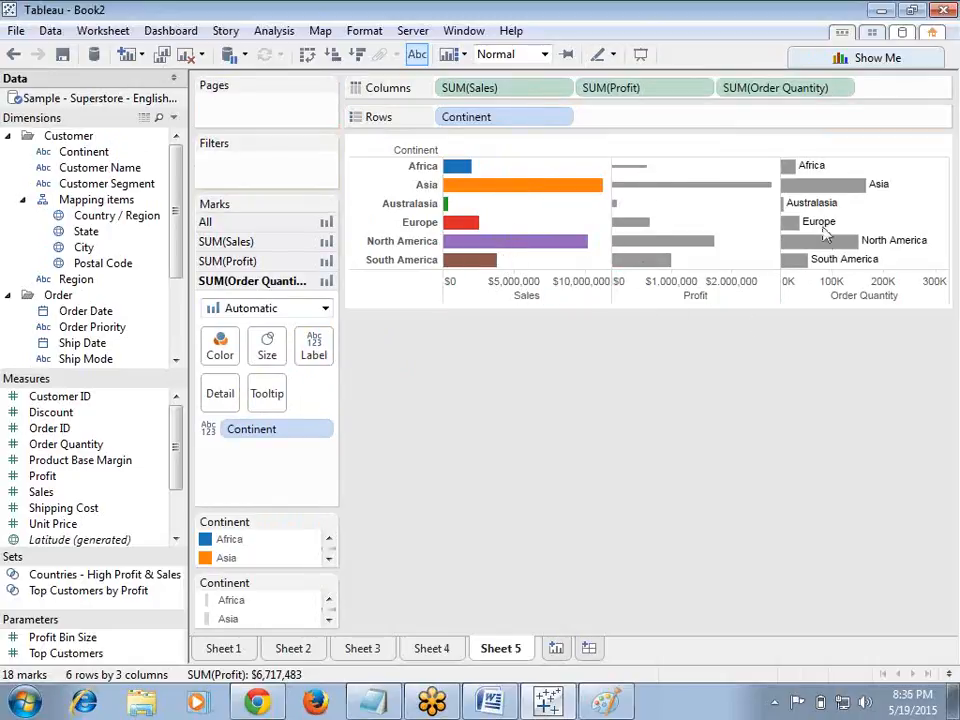
Step: Select each axis in turn to review its marks card settings
{"action": "mouse_move", "coordinate": [815, 243]}
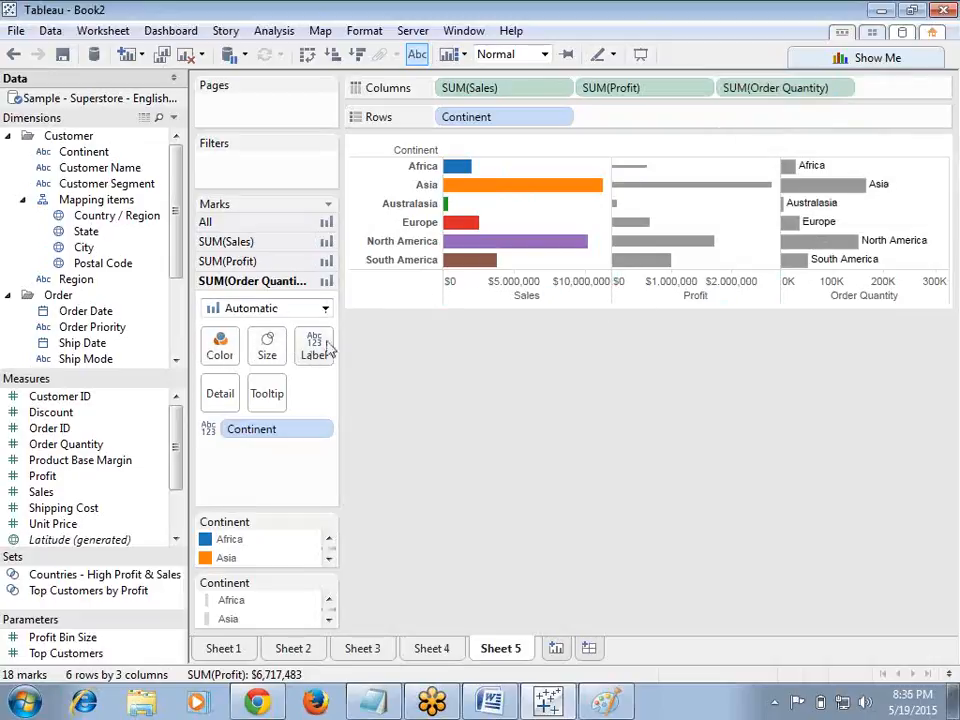
{"action": "left_click", "coordinate": [484, 289]}
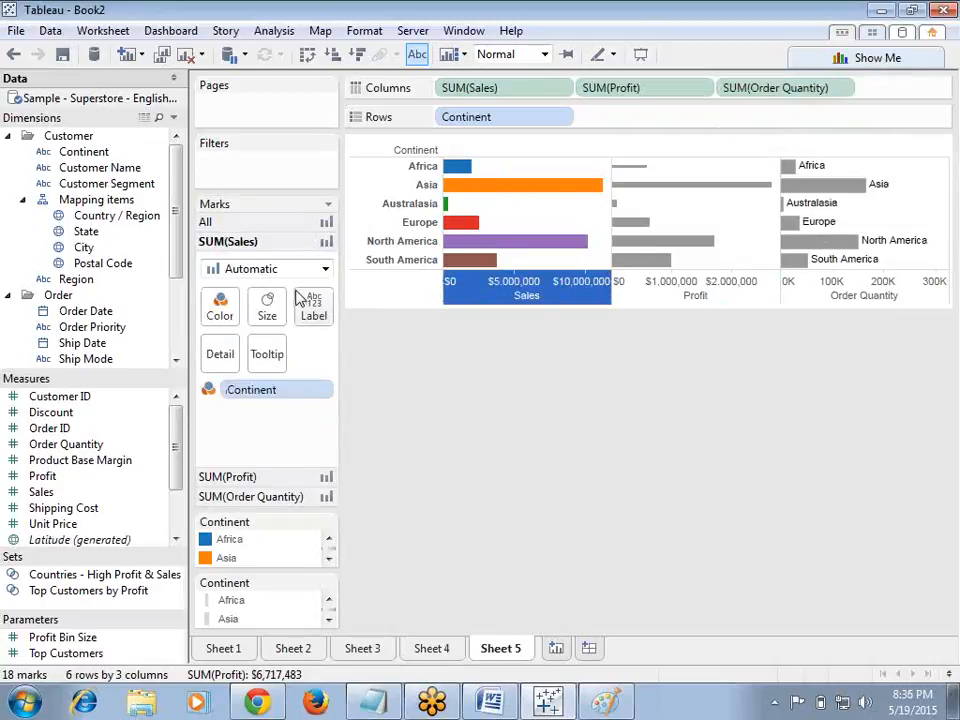
{"action": "left_click", "coordinate": [627, 300]}
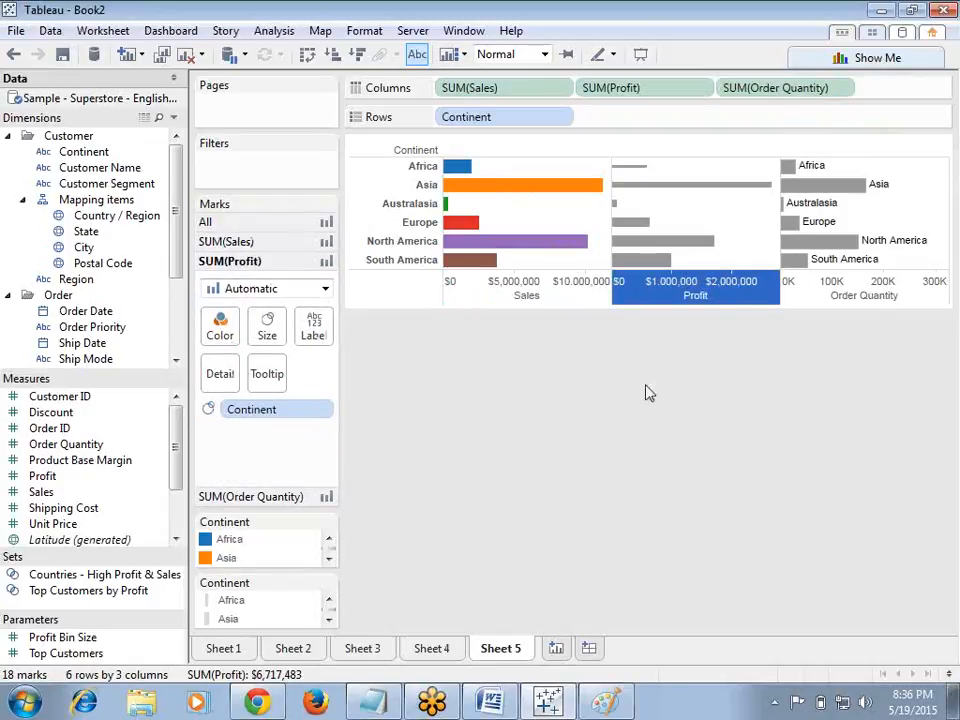
{"action": "left_click", "coordinate": [812, 288]}
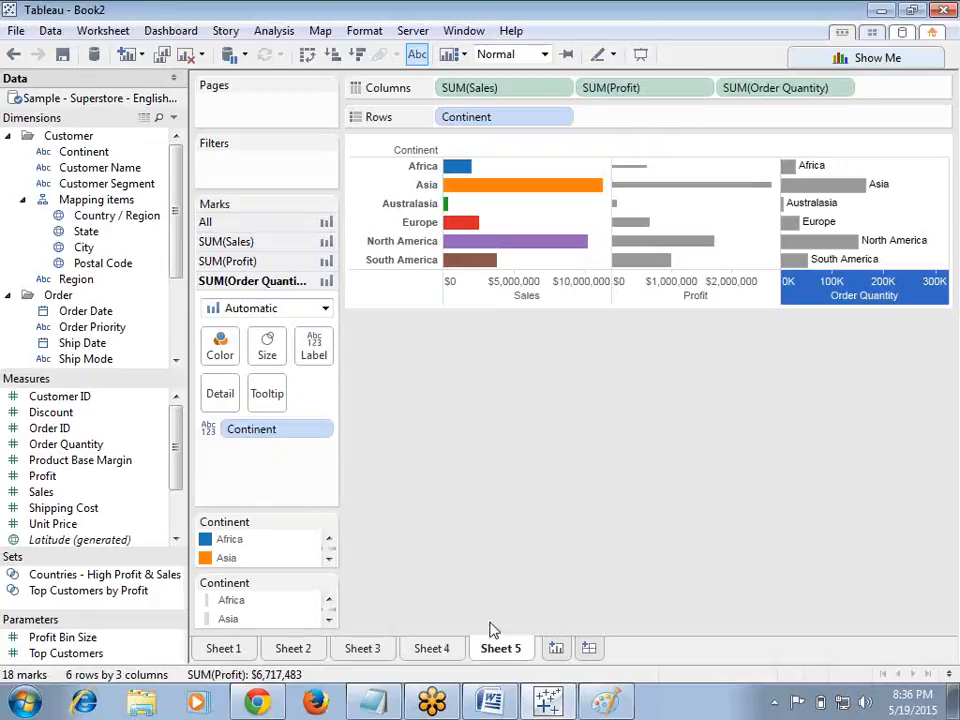
Step: Add the note 'it supports multiple measures' below '1--indudival axis' in Notepad
{"action": "left_click", "coordinate": [375, 702]}
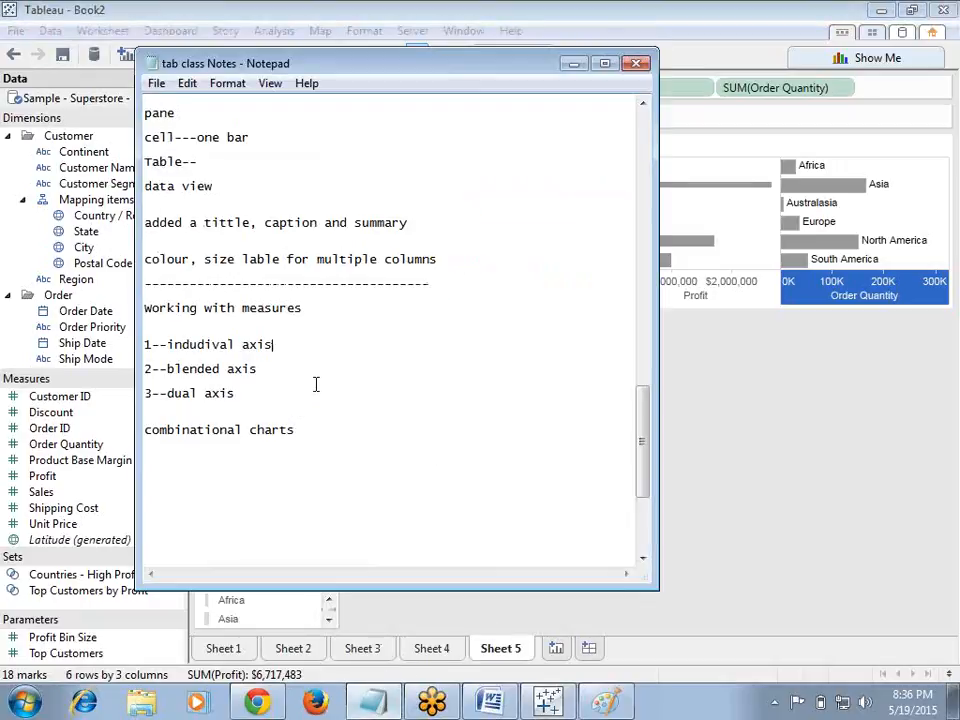
{"action": "key", "text": "Return"}
{"action": "key", "text": "Return"}
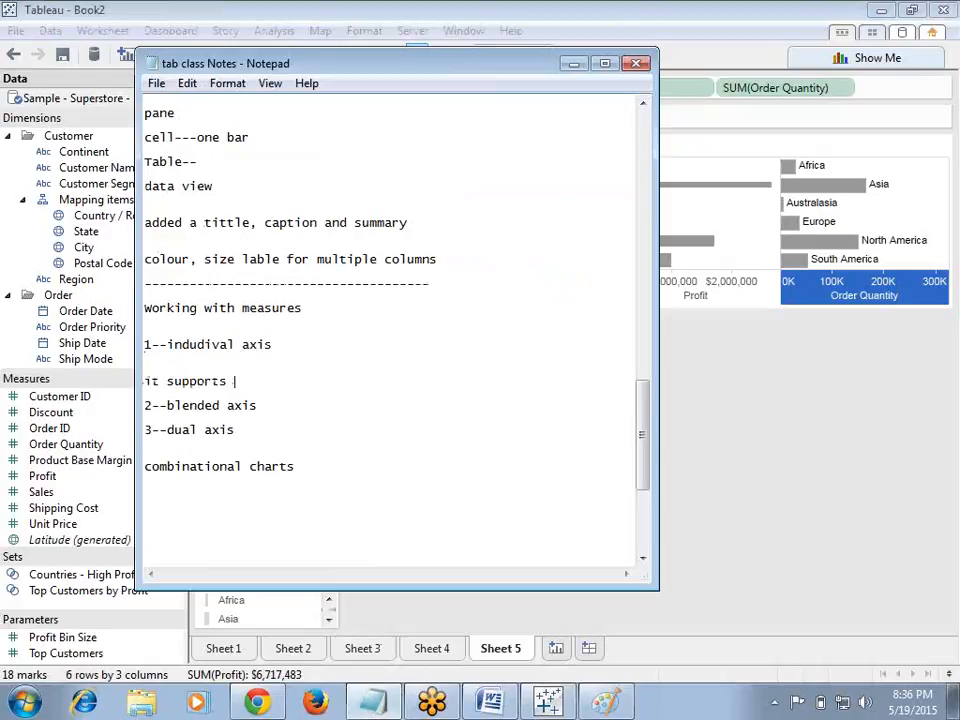
{"action": "type", "text": "it supports multiple measuers"}
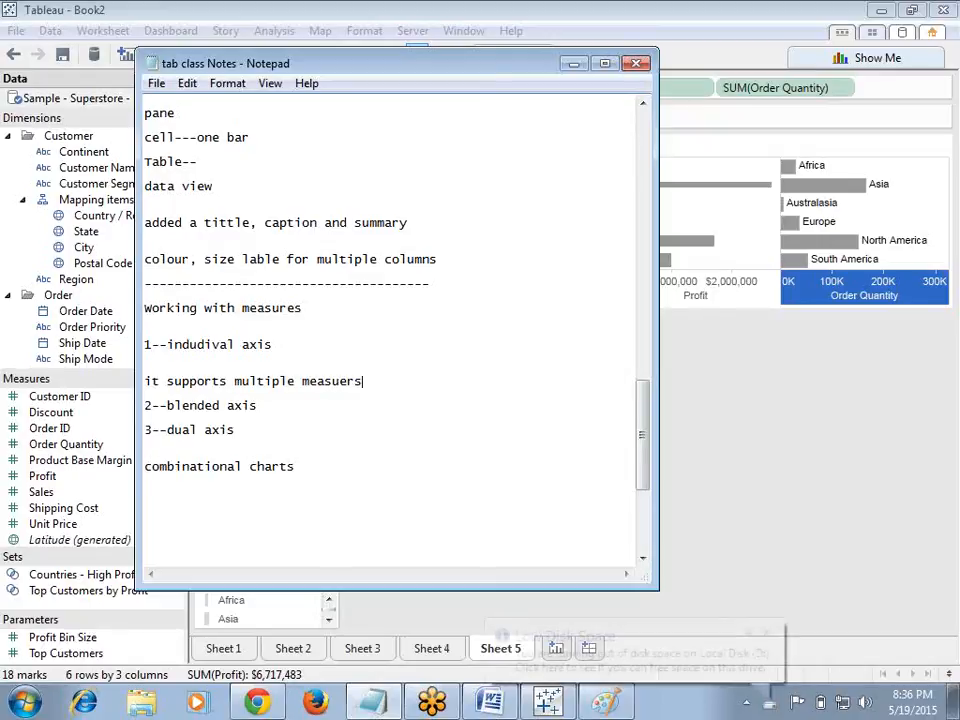
{"action": "key", "text": "BackSpace"}
{"action": "key", "text": "BackSpace"}
{"action": "key", "text": "BackSpace"}
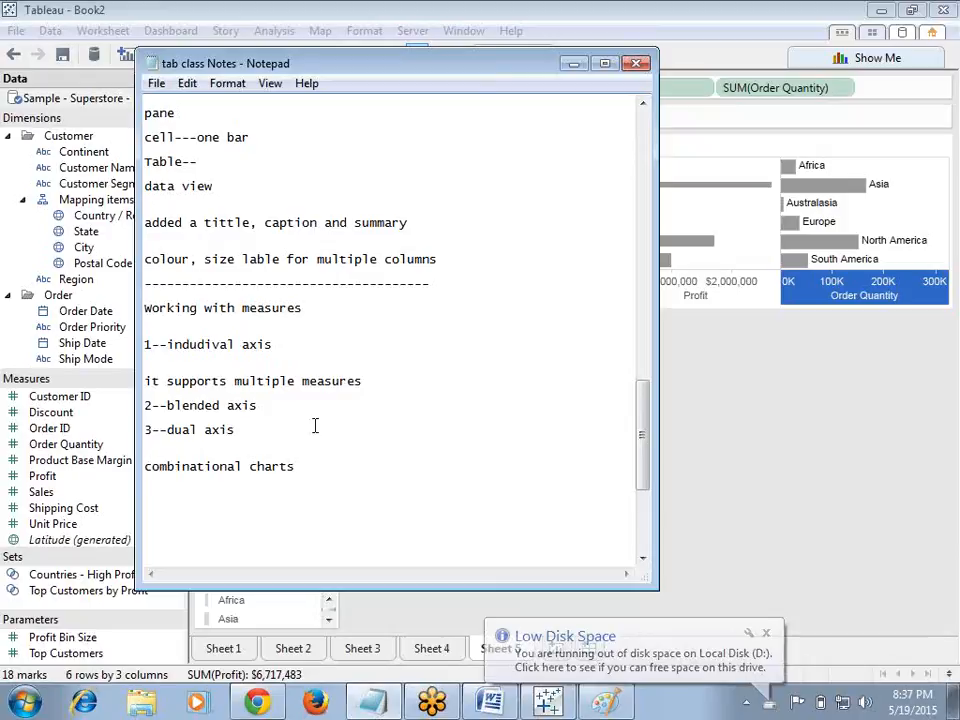
Step: Add 'each and every axis will have a separate marks' to the notes and minimize Notepad
{"action": "key", "text": "Return"}
{"action": "key", "text": "Return"}
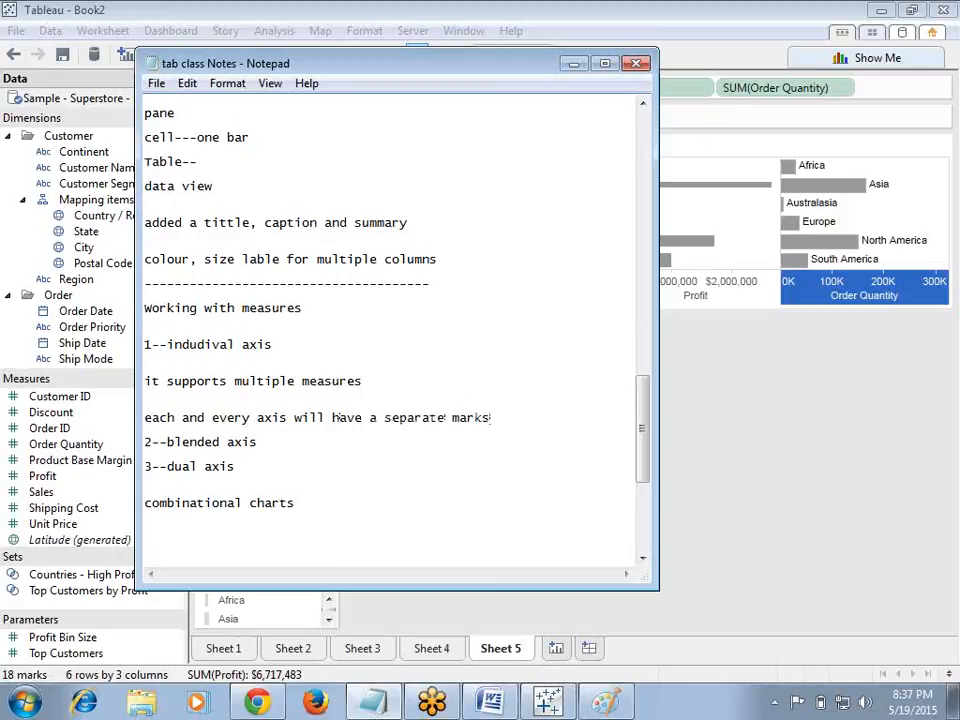
{"action": "key", "text": "Return"}
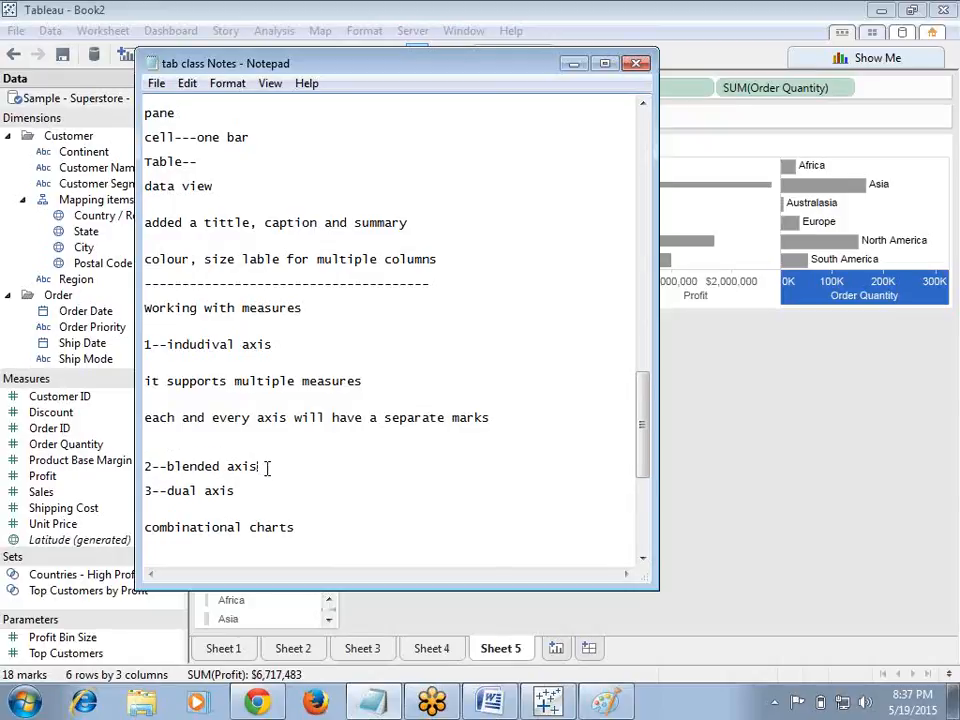
{"action": "key", "text": "Return"}
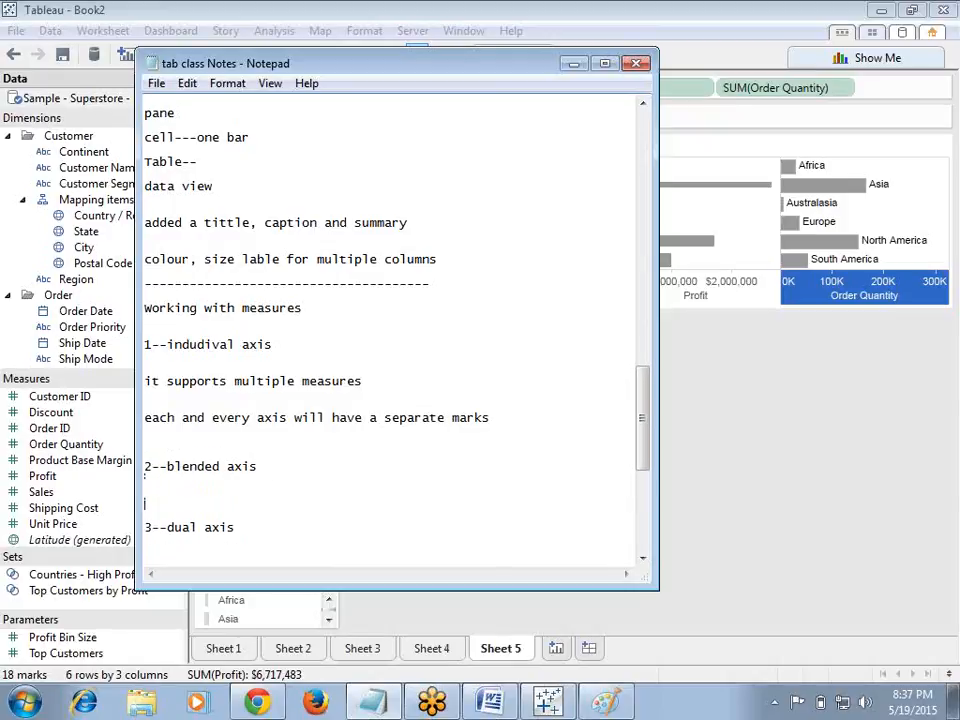
{"action": "left_click", "coordinate": [574, 66]}
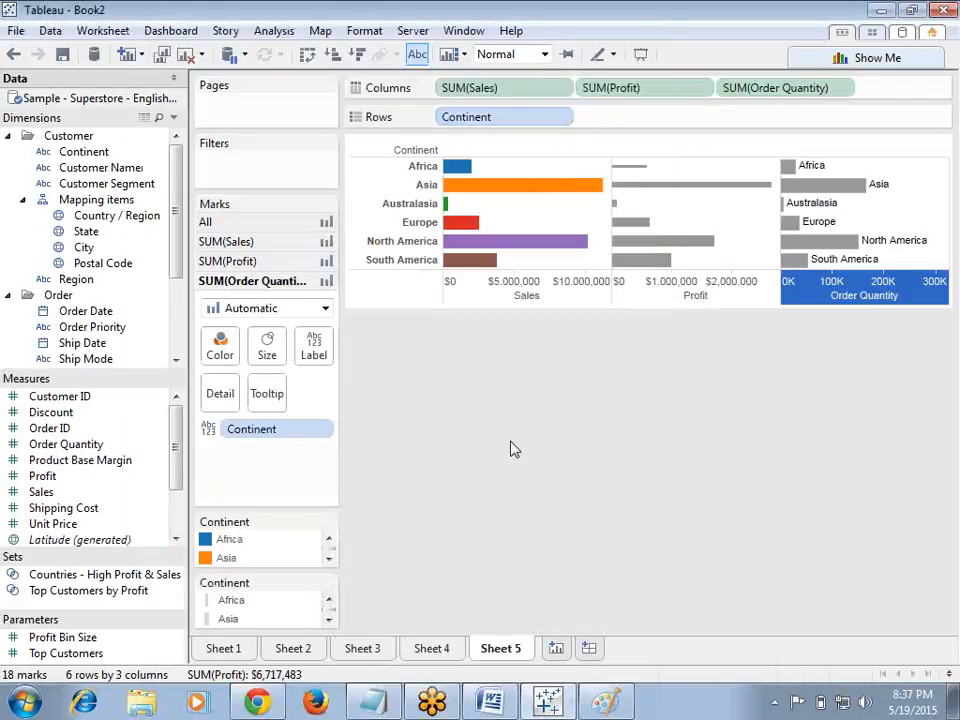
Step: Create Sheet 6 with Continent on Rows and SUM(Sales) and SUM(Profit) on Columns
{"action": "left_click", "coordinate": [556, 648]}
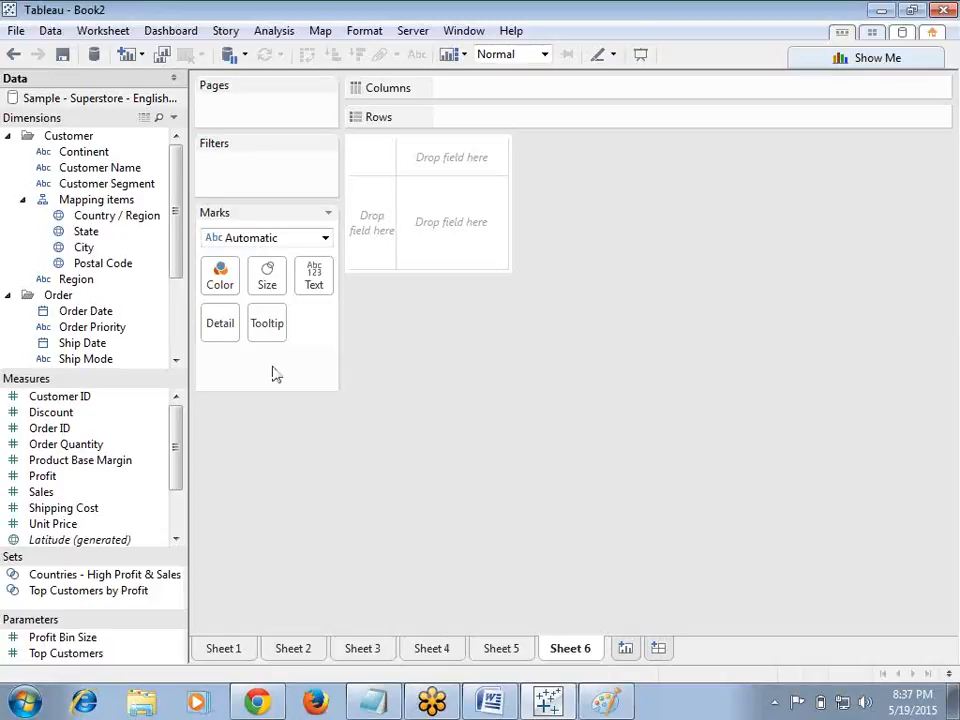
{"action": "left_click_drag", "start_coordinate": [88, 152], "coordinate": [502, 120]}
{"action": "left_click_drag", "start_coordinate": [62, 493], "coordinate": [460, 88]}
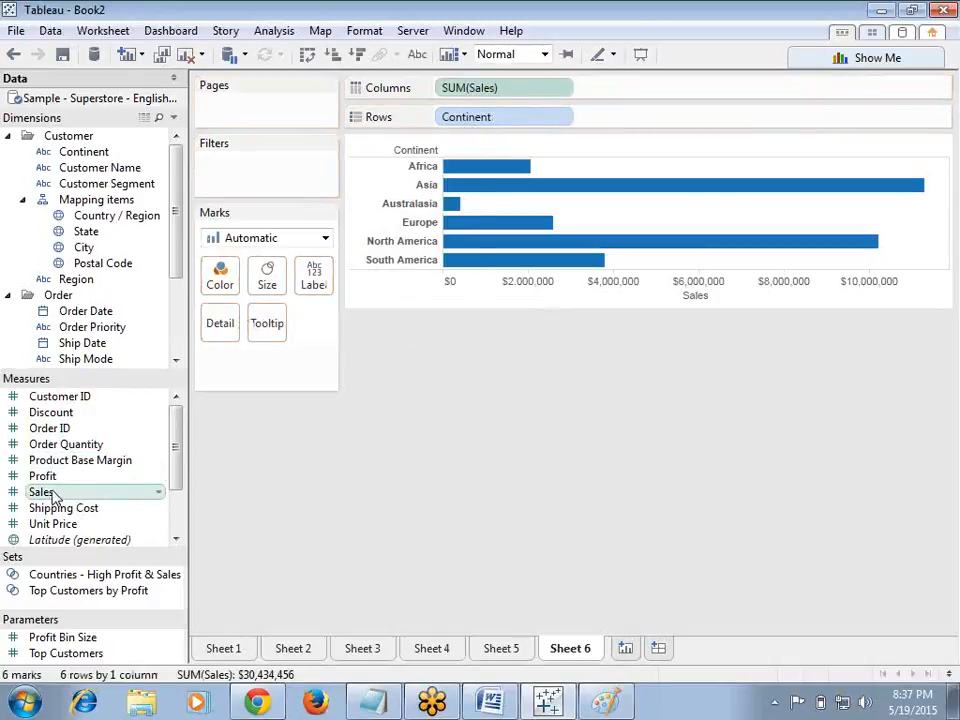
{"action": "left_click_drag", "start_coordinate": [58, 479], "coordinate": [628, 90]}
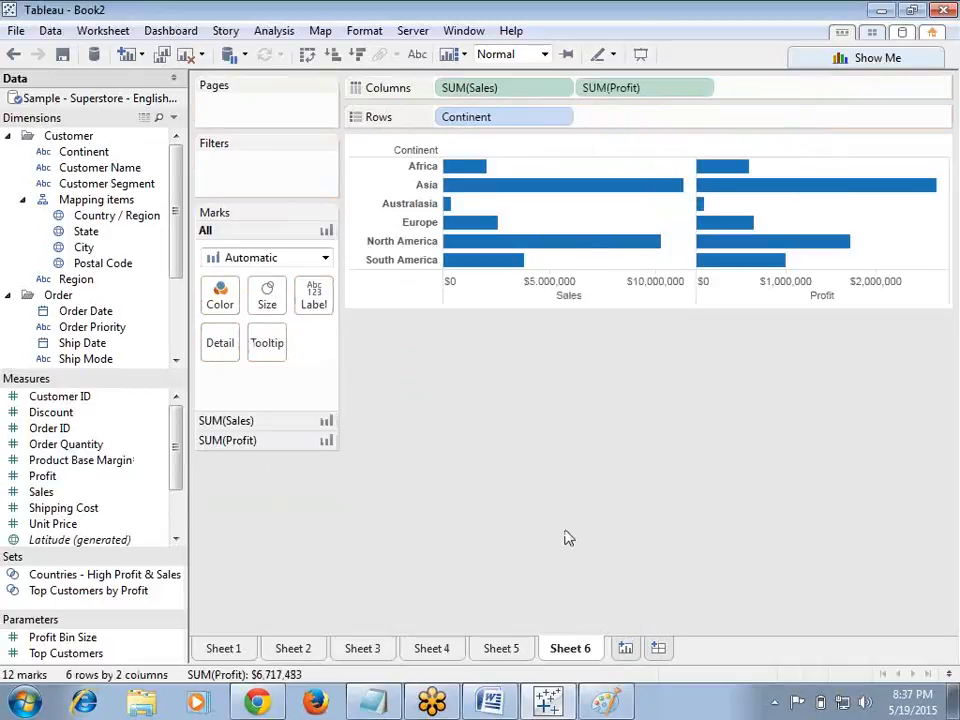
Step: Show mark labels on the Sales and Profit bars
{"action": "left_click", "coordinate": [504, 299]}
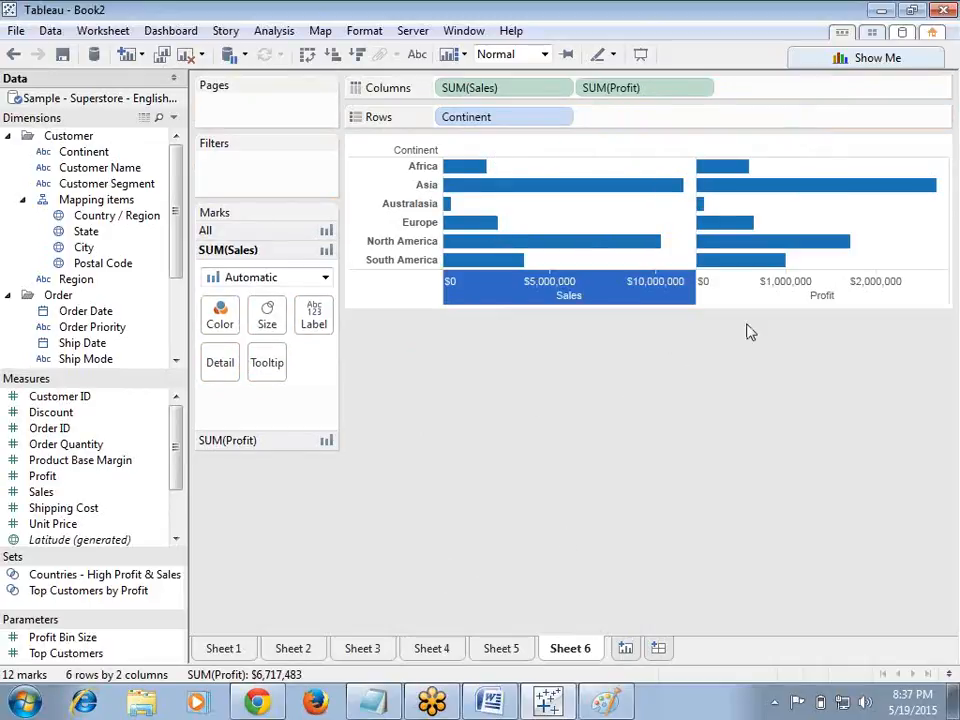
{"action": "left_click", "coordinate": [746, 287]}
{"action": "left_click", "coordinate": [665, 390]}
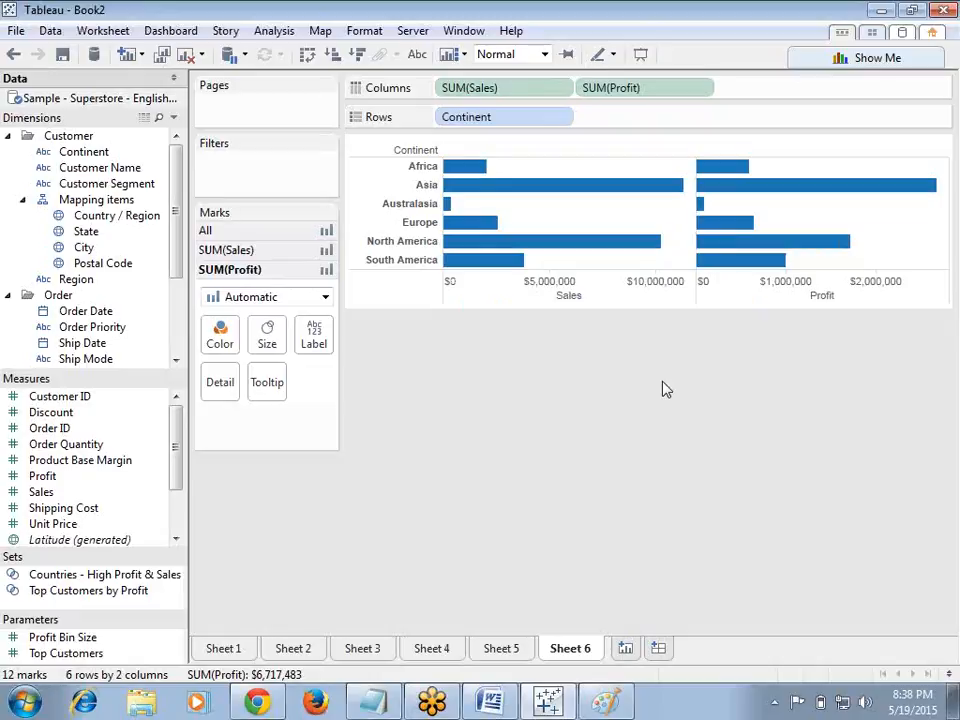
{"action": "left_click", "coordinate": [416, 54]}
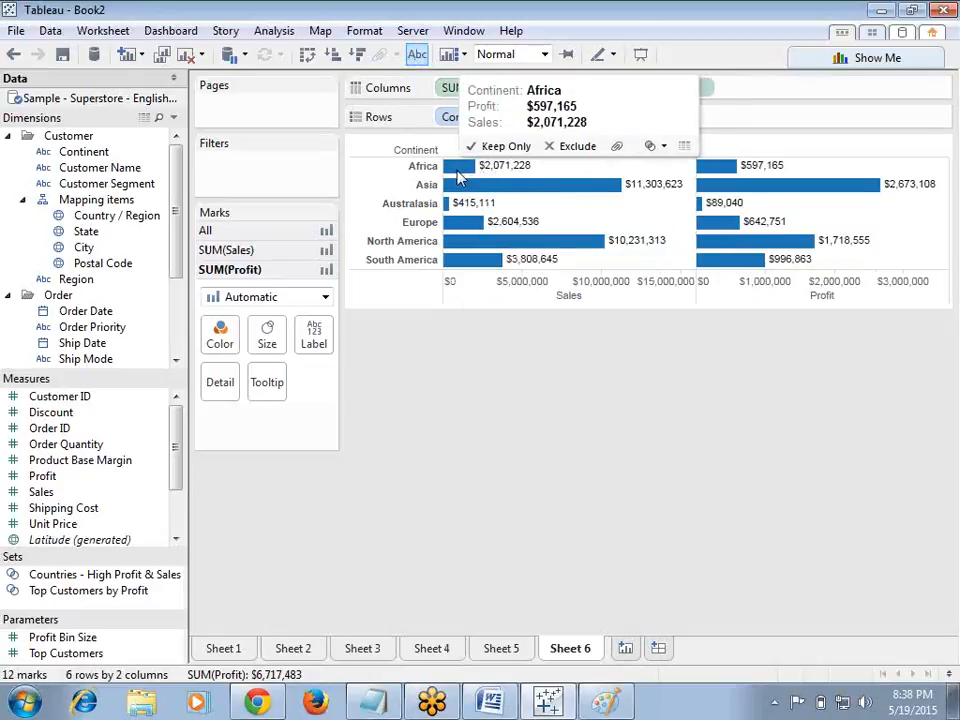
{"action": "mouse_move", "coordinate": [465, 172]}
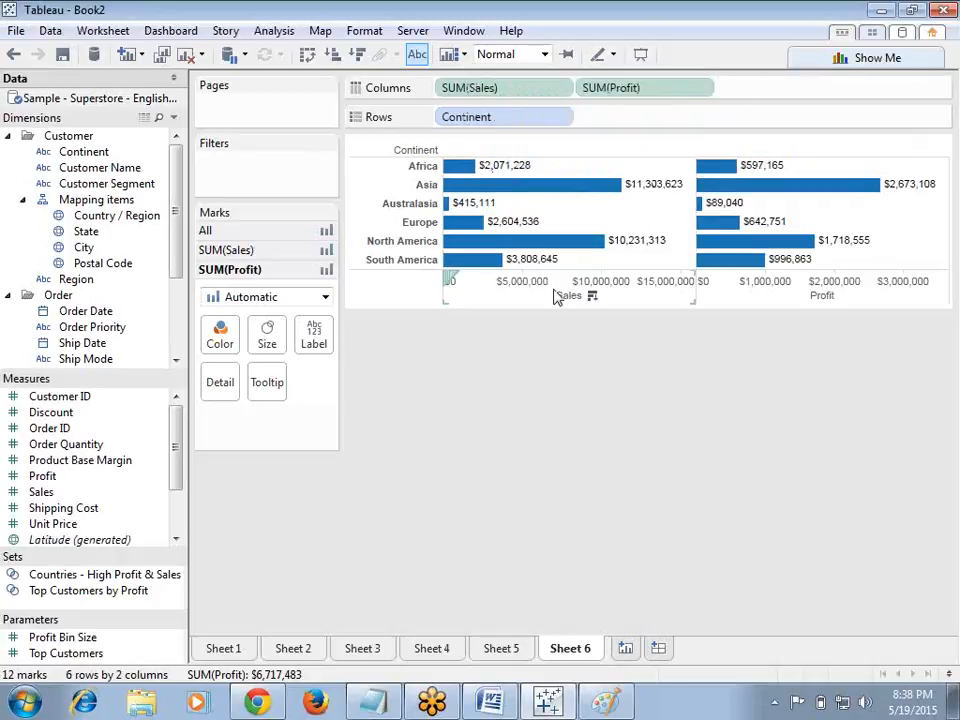
Step: Remove SUM(Profit) from Columns and turn off the mark labels
{"action": "left_click_drag", "start_coordinate": [627, 85], "coordinate": [598, 437]}
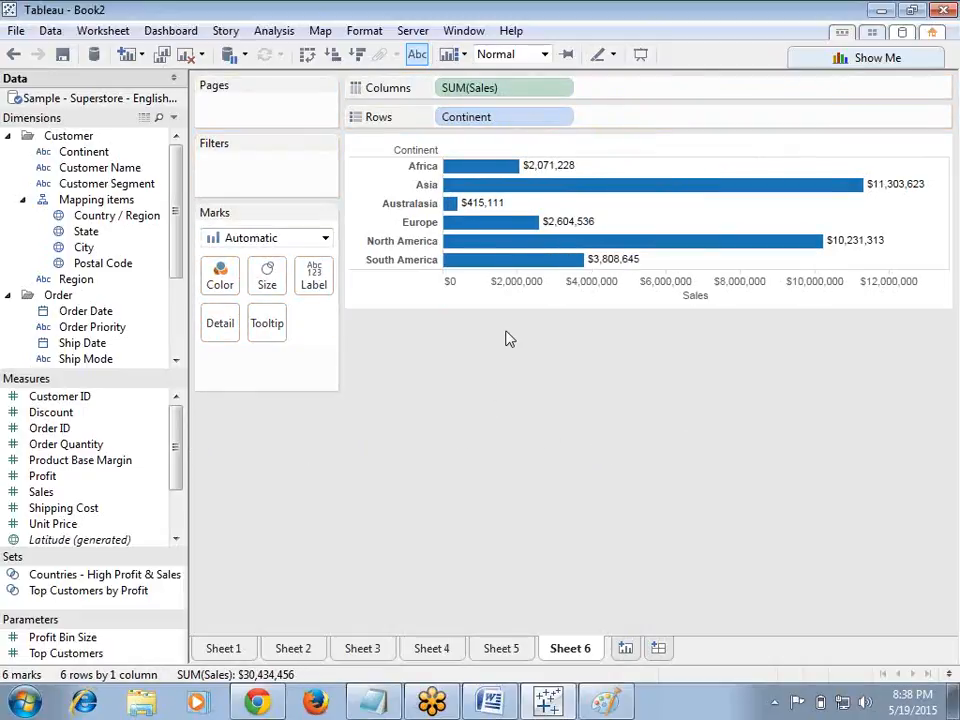
{"action": "left_click", "coordinate": [417, 54]}
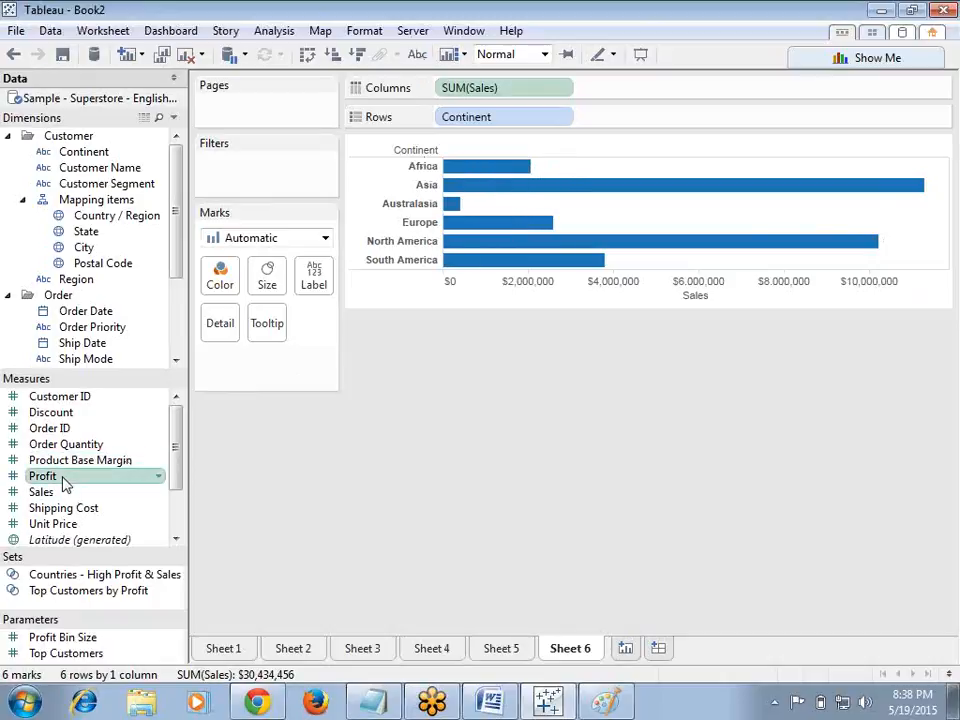
Step: Drop Profit onto the Sales axis to create a blended Measure Values axis, and turn mark labels back on
{"action": "left_click_drag", "start_coordinate": [117, 476], "coordinate": [620, 306]}
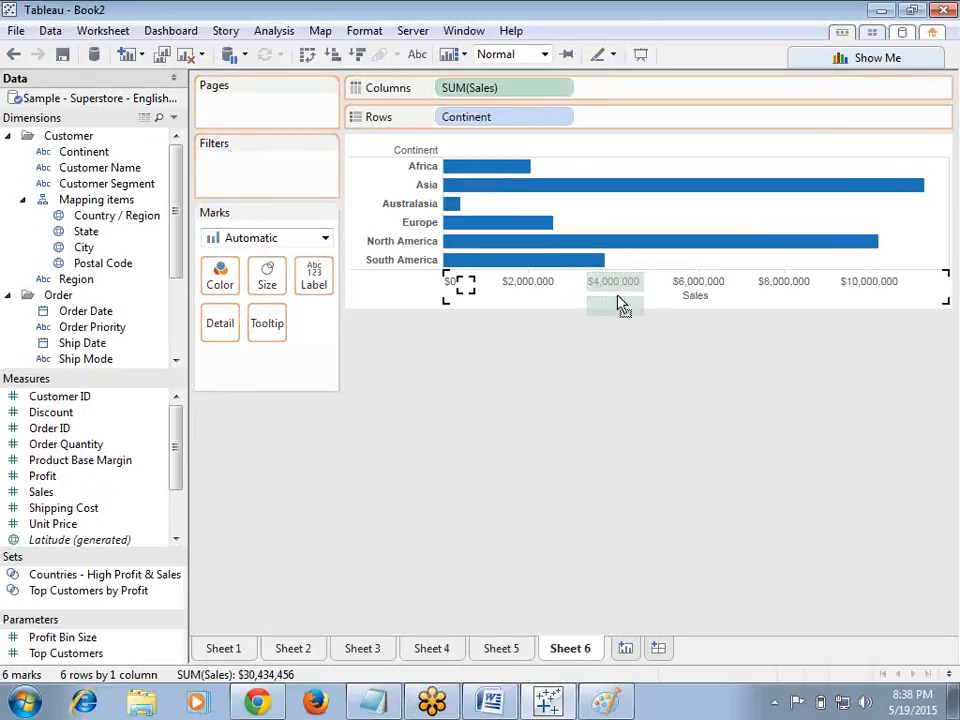
{"action": "left_click_drag", "start_coordinate": [617, 297], "coordinate": [634, 298]}
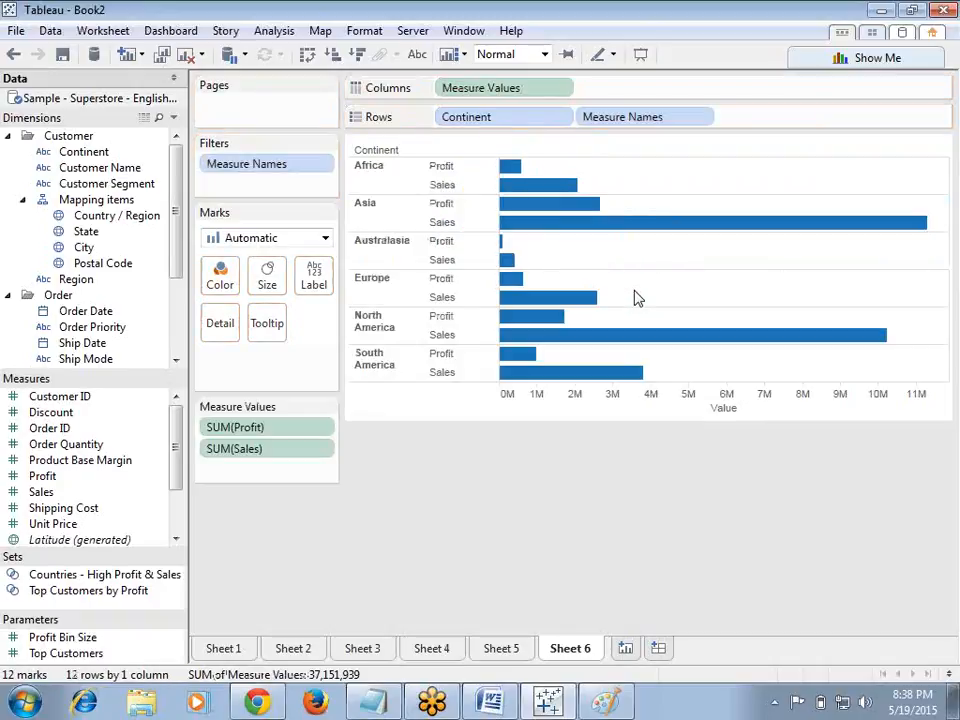
{"action": "left_click", "coordinate": [417, 54]}
{"action": "left_click_drag", "start_coordinate": [439, 165], "coordinate": [440, 176]}
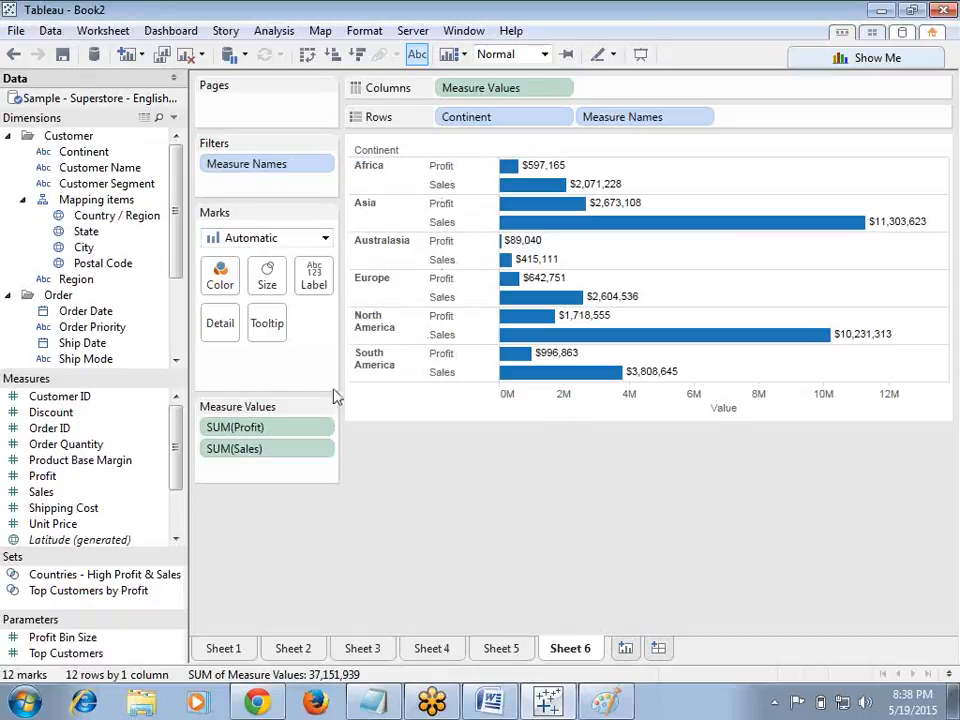
Step: Add Order Quantity and Product Base Margin to the blended axis
{"action": "left_click_drag", "start_coordinate": [64, 444], "coordinate": [577, 407]}
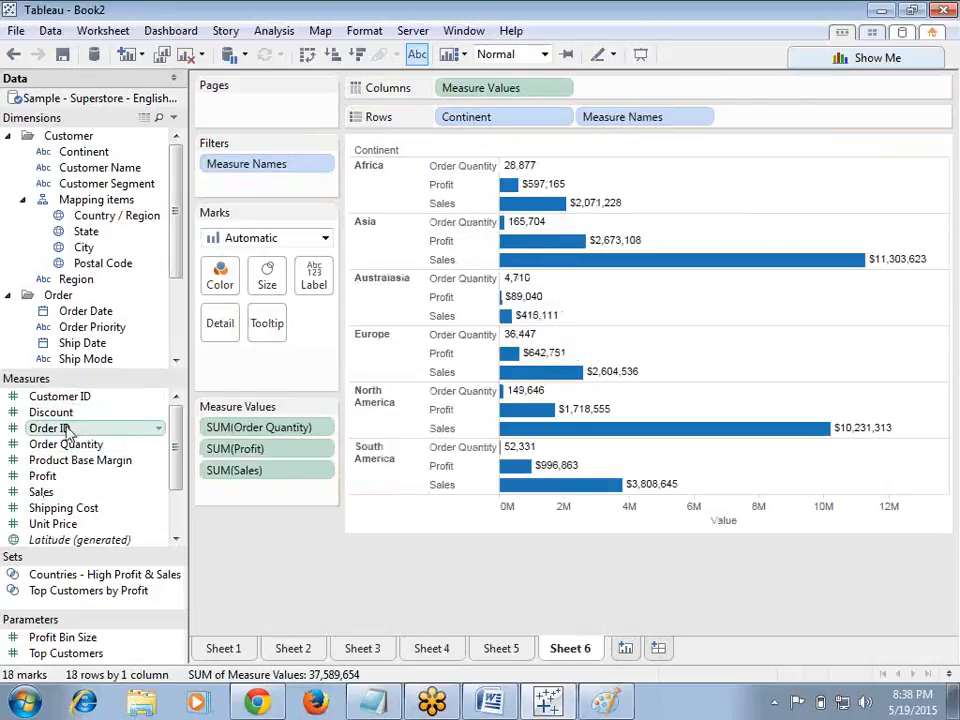
{"action": "left_click_drag", "start_coordinate": [83, 466], "coordinate": [606, 527]}
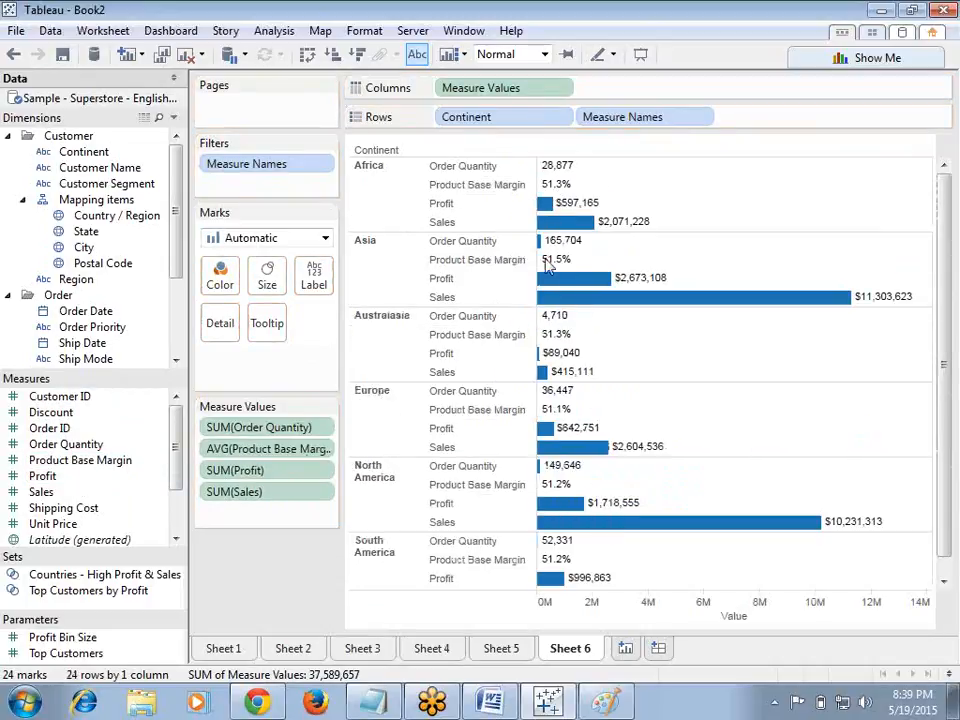
{"action": "mouse_move", "coordinate": [557, 248]}
Step: Switch to Notepad and add the note 'mixing measures' below '2--blended axis'
{"action": "left_click", "coordinate": [373, 702]}
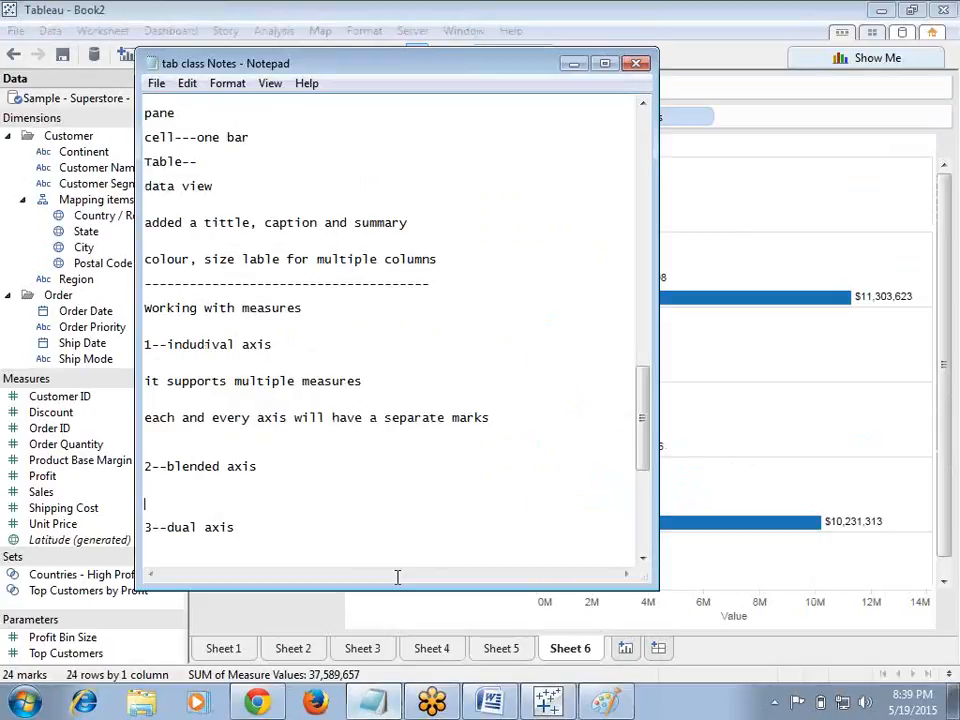
{"action": "type", "text": "mixing mea"}
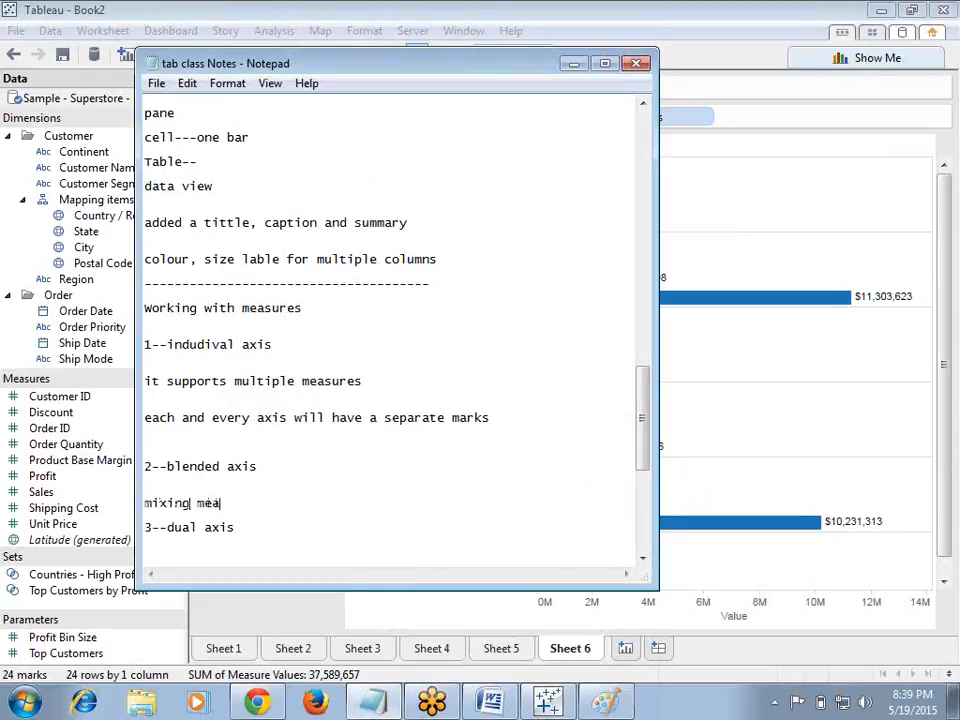
{"action": "type", "text": "sures"}
{"action": "key", "text": "Return"}
{"action": "key", "text": "Return"}
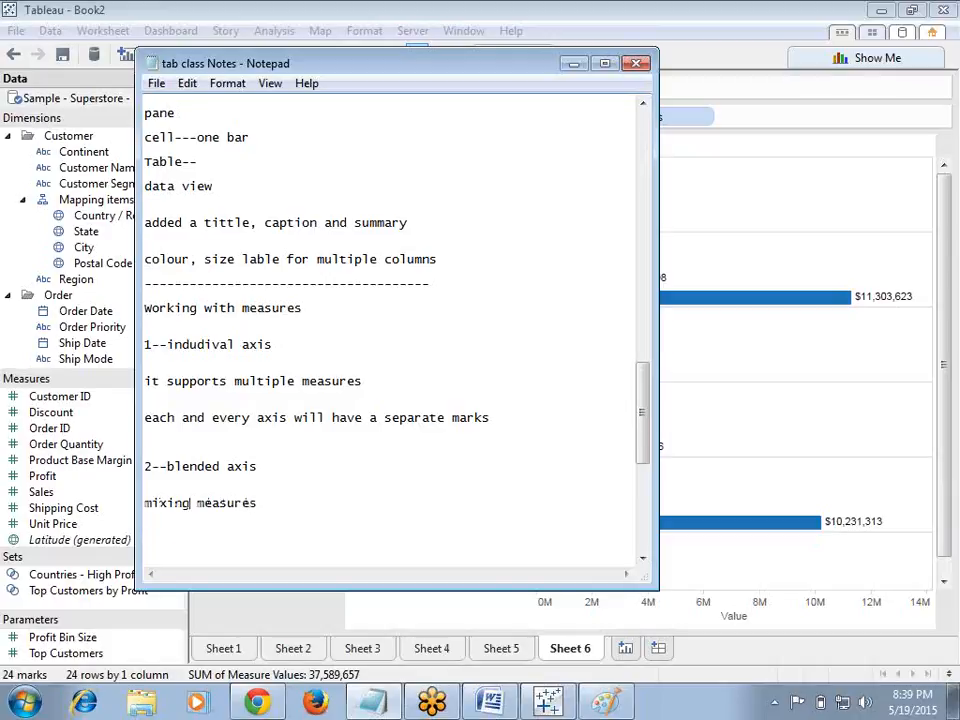
Step: Add 'darg and drop second measure in Axis' to the notes, then move and minimize Notepad
{"action": "type", "text": "darg and drop secon"}
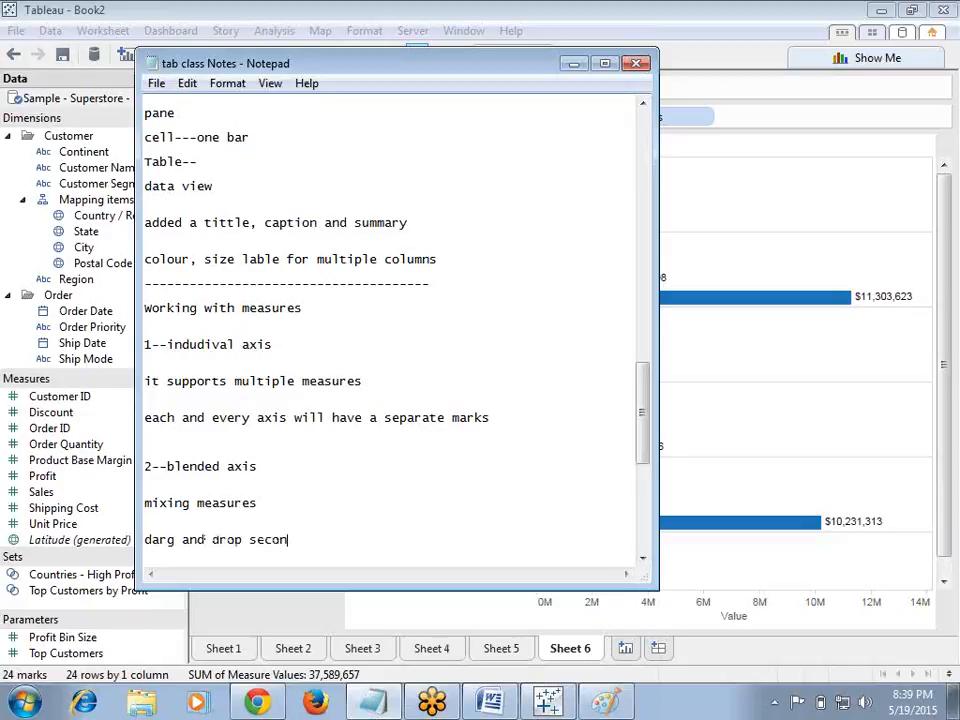
{"action": "type", "text": "d measure in Axis"}
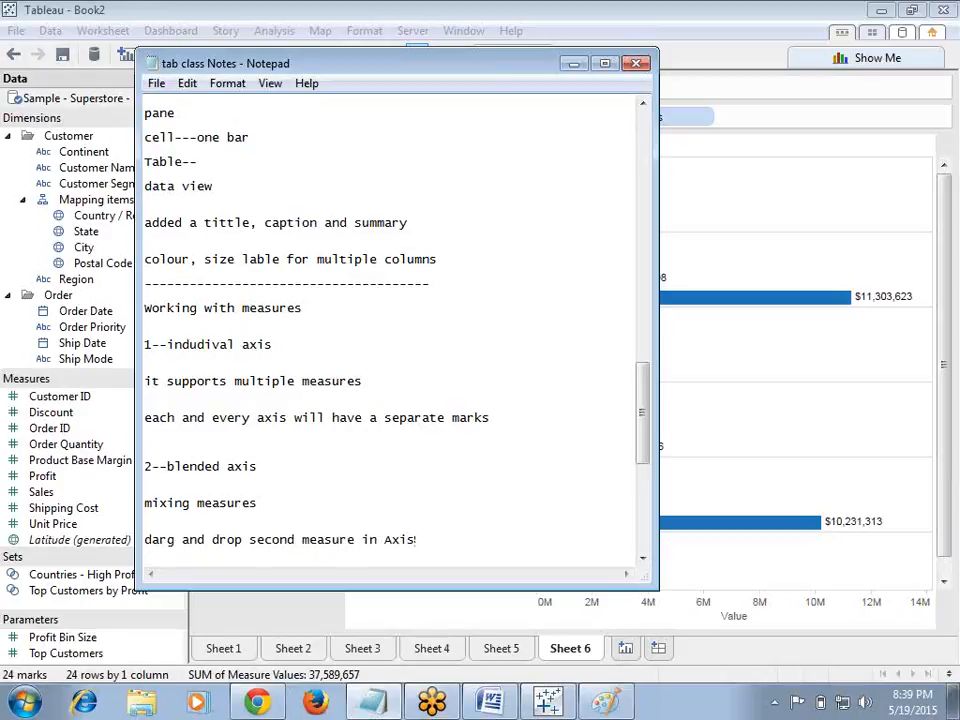
{"action": "key", "text": "Return"}
{"action": "key", "text": "Return"}
{"action": "key", "text": "Return"}
{"action": "key", "text": "Return"}
{"action": "key", "text": "Return"}
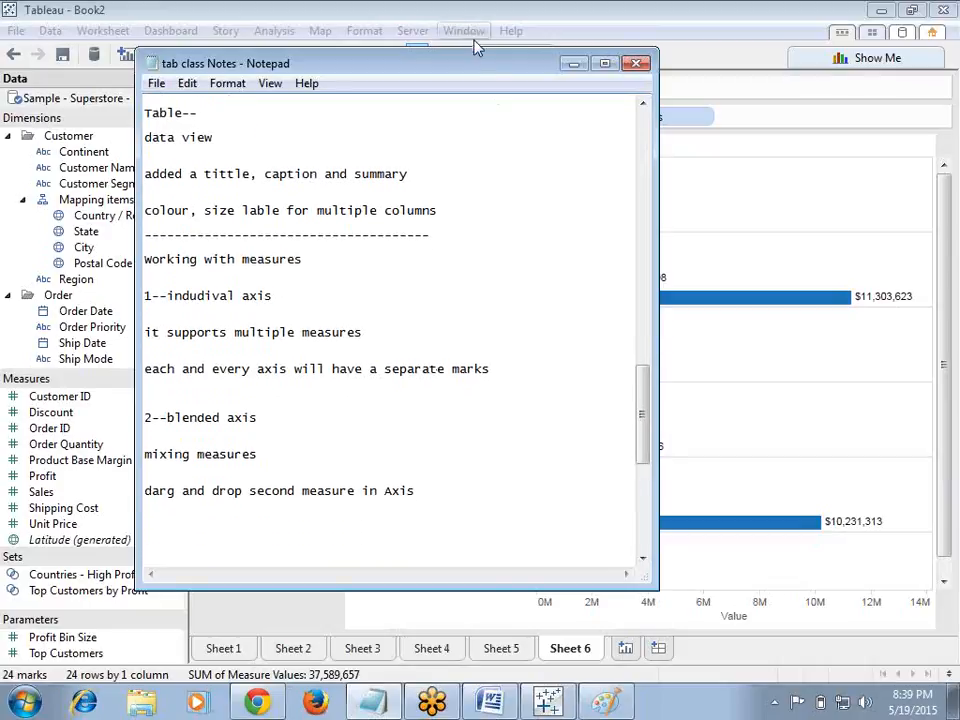
{"action": "left_click_drag", "start_coordinate": [470, 70], "coordinate": [623, 184]}
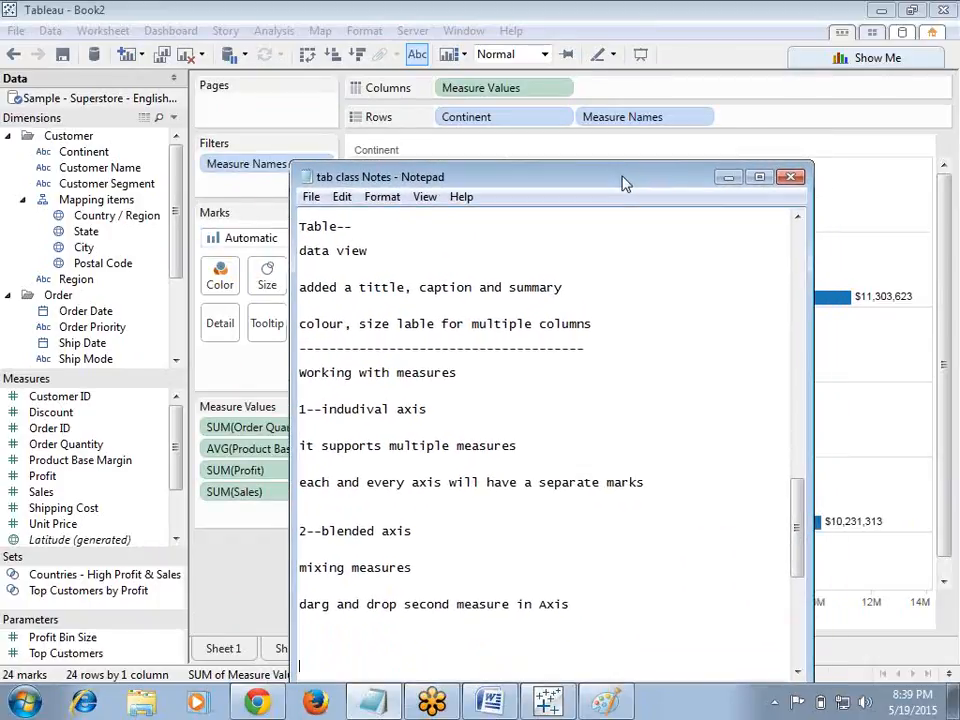
{"action": "left_click", "coordinate": [727, 180]}
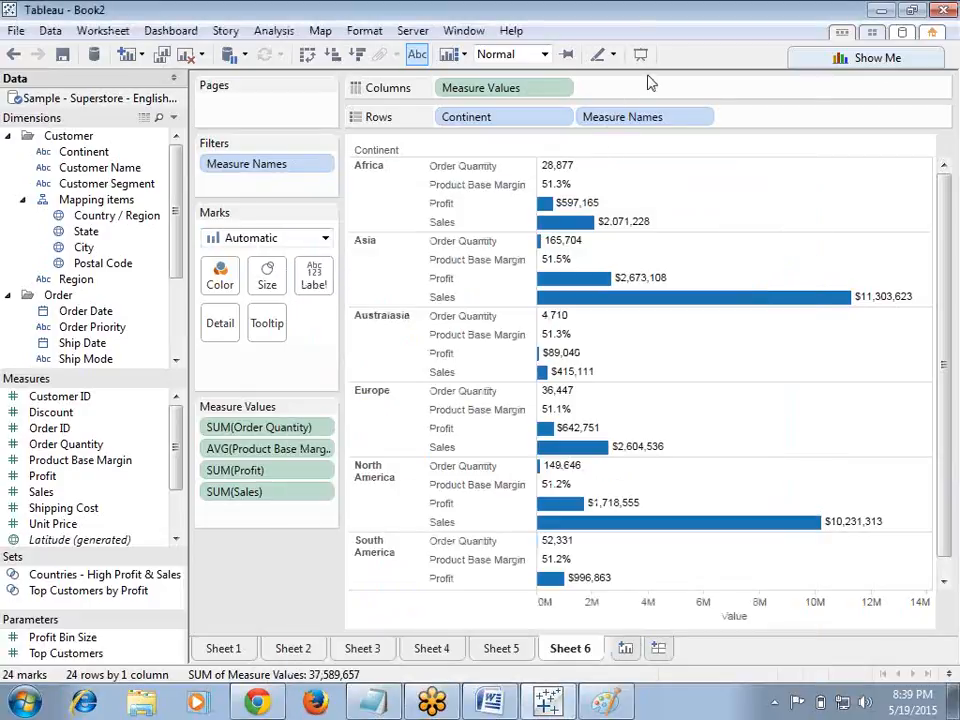
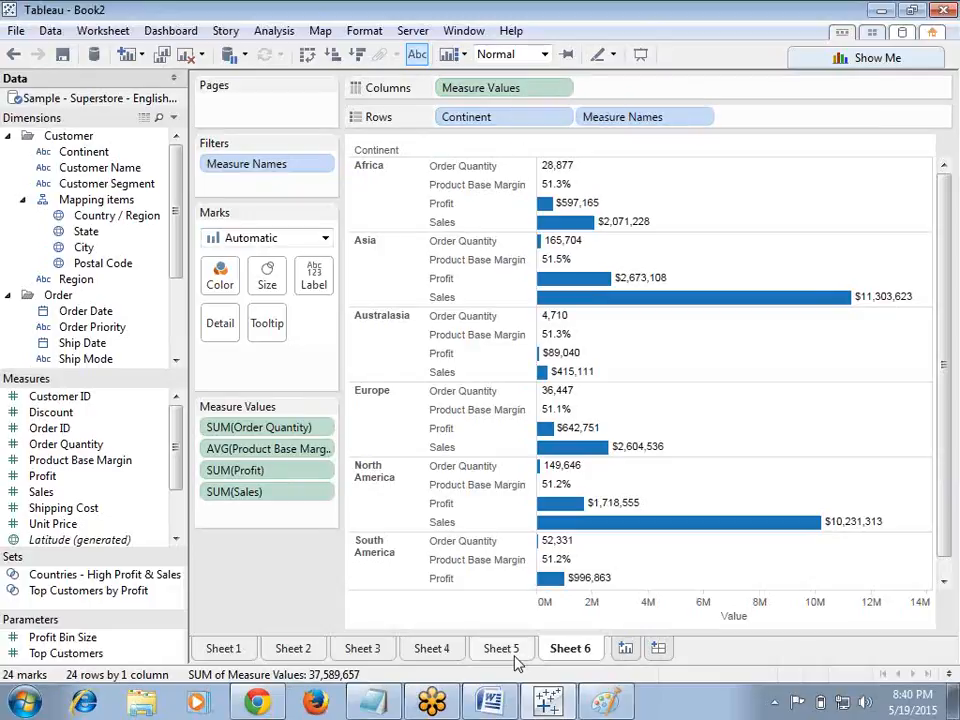
Step: Switch to Notepad and add the lines 'measure names' and 'measure values' together below the blended-axis notes
{"action": "left_click", "coordinate": [372, 702]}
{"action": "type", "text": "measure "}
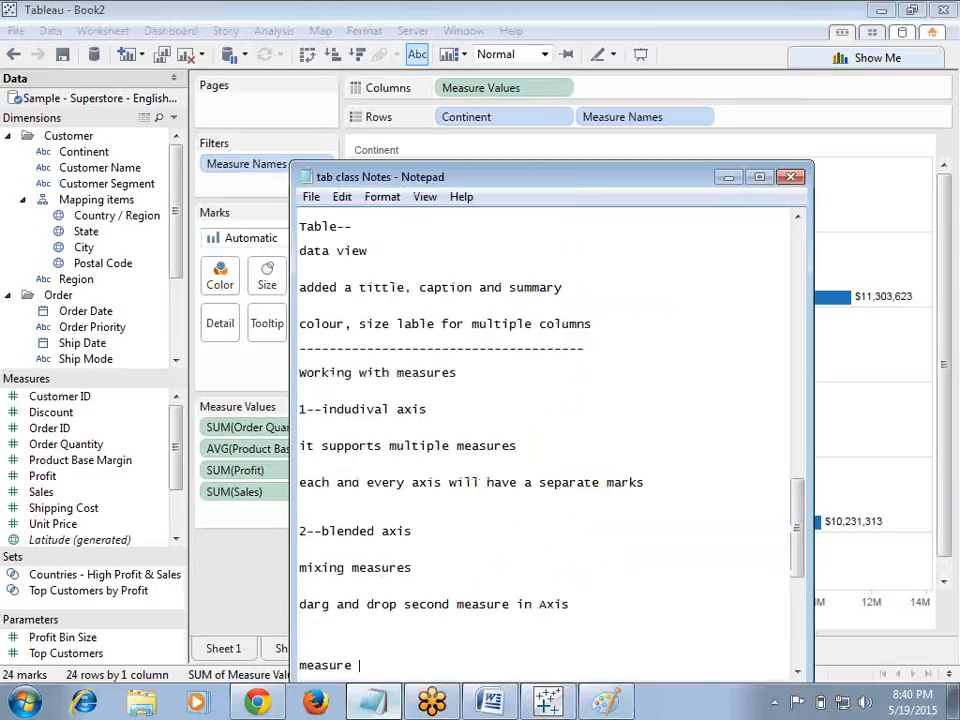
{"action": "type", "text": "names"}
{"action": "key", "text": "Return"}
{"action": "key", "text": "Return"}
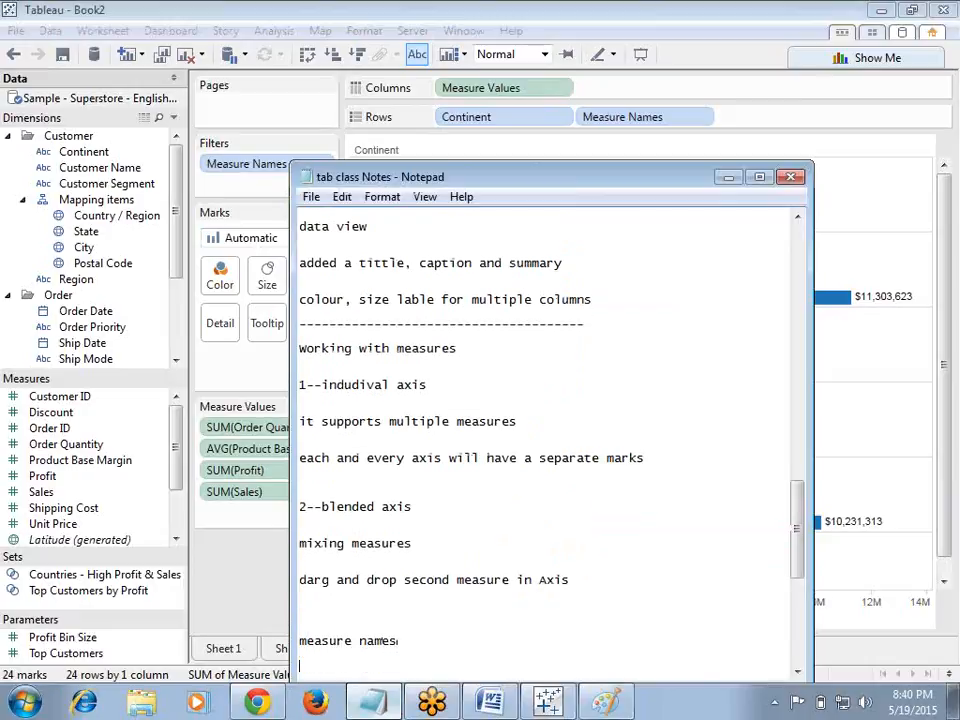
{"action": "type", "text": "measure value"}
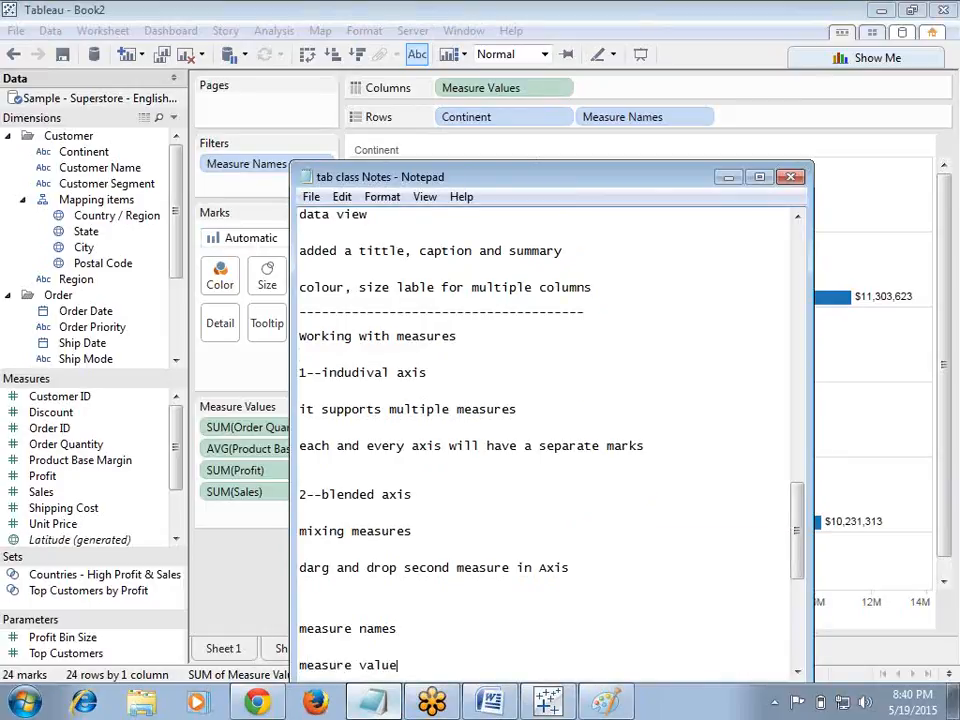
{"action": "key", "text": "Return"}
{"action": "key", "text": "Return"}
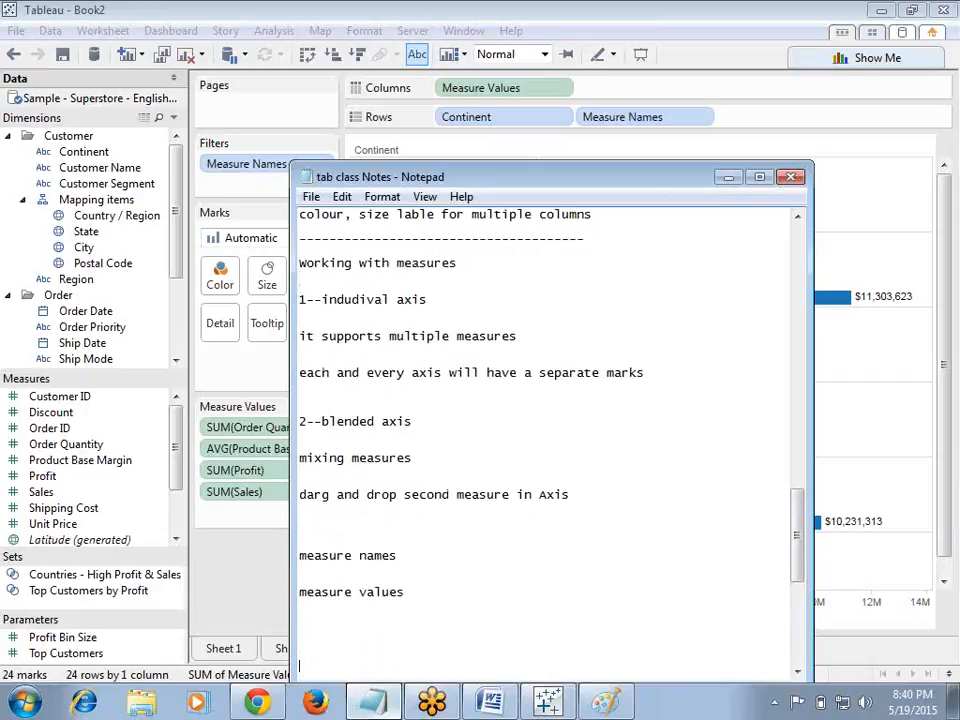
{"action": "left_click", "coordinate": [403, 553]}
{"action": "key", "text": "Delete"}
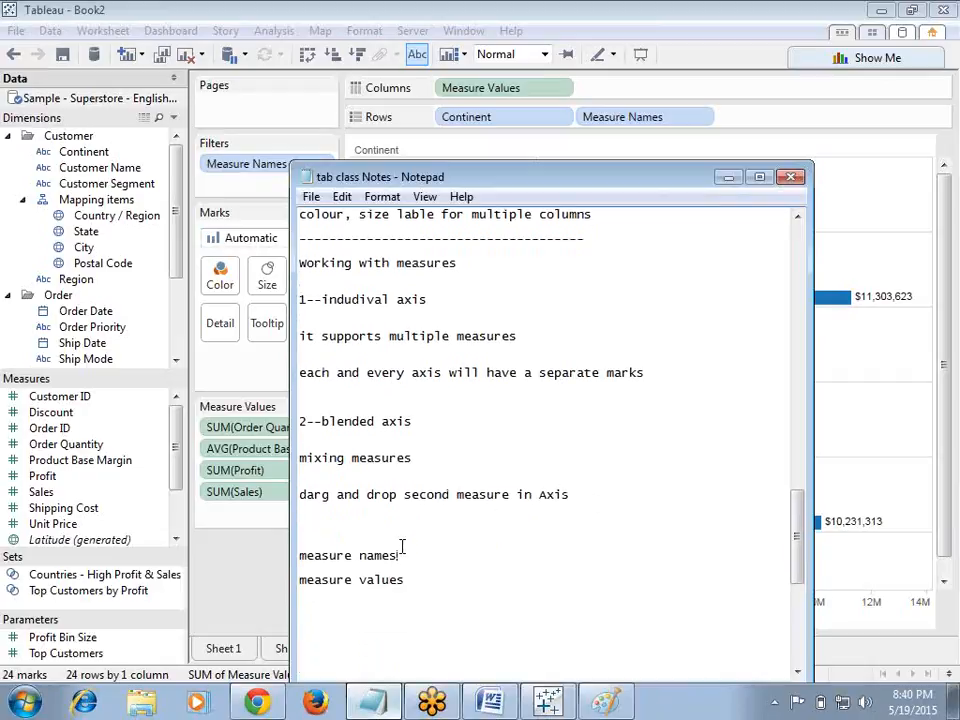
Step: Extend the lines to 'measure names---dimensions' and 'measure values--measure', fixing the typo, and minimize Notepad
{"action": "left_click", "coordinate": [410, 578]}
{"action": "left_click", "coordinate": [417, 582]}
{"action": "type", "text": "merasure"}
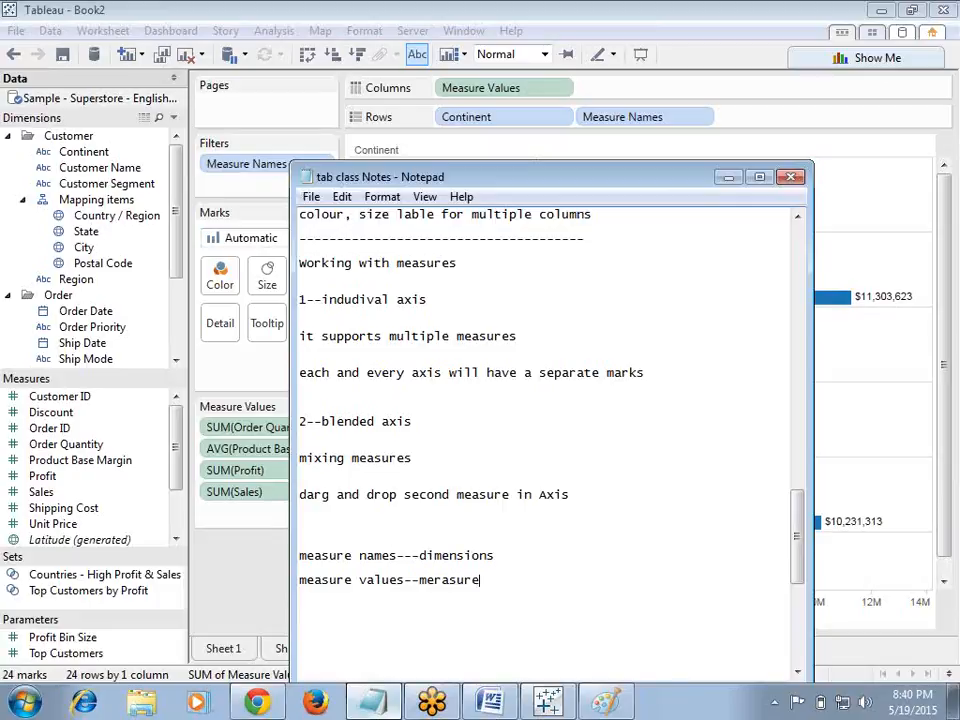
{"action": "left_click", "coordinate": [449, 580]}
{"action": "key", "text": "BackSpace"}
{"action": "left_click", "coordinate": [437, 580]}
{"action": "type", "text": "a"}
{"action": "left_click", "coordinate": [449, 580]}
{"action": "key", "text": "BackSpace"}
{"action": "left_click", "coordinate": [728, 177]}
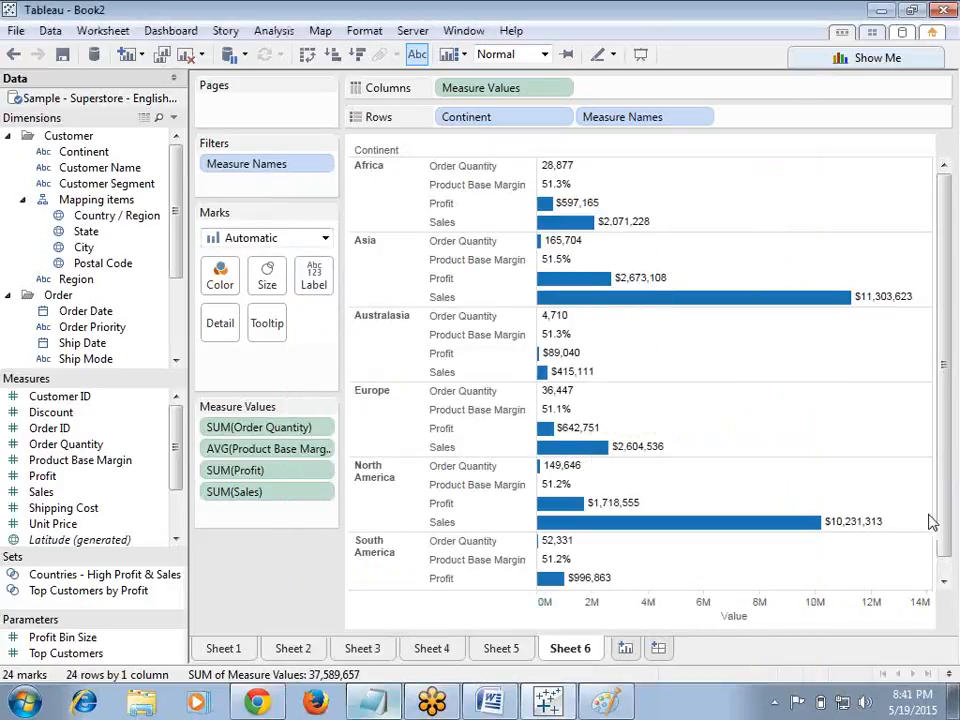
Step: Add the note 'single axis' in Notepad and minimize it again
{"action": "scroll", "coordinate": [945, 560], "scroll_direction": "down", "scroll_amount": 1}
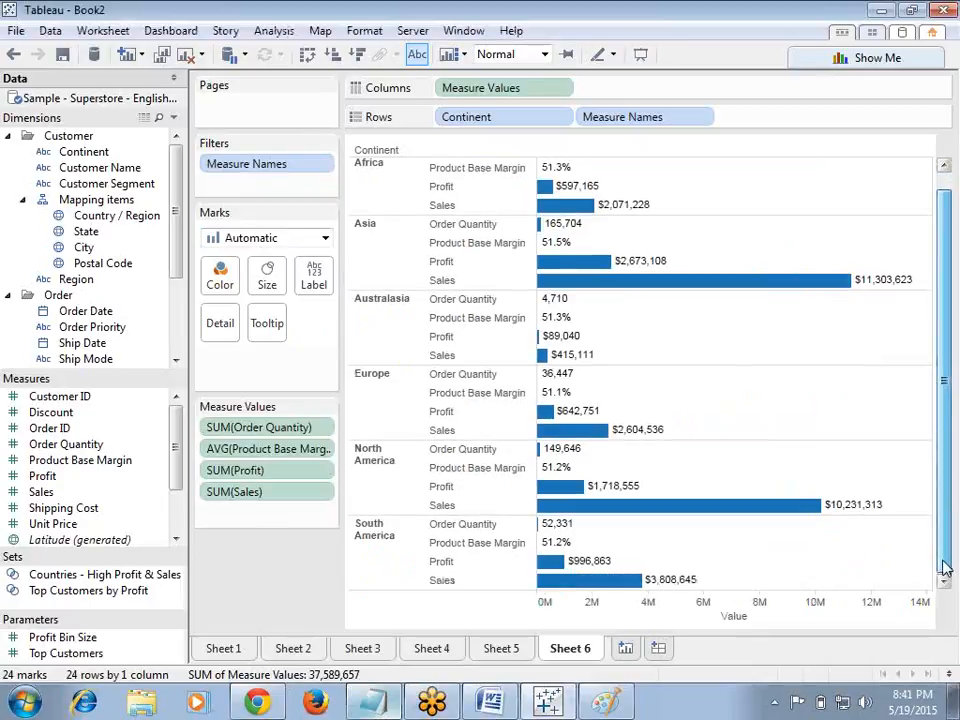
{"action": "left_click", "coordinate": [780, 621]}
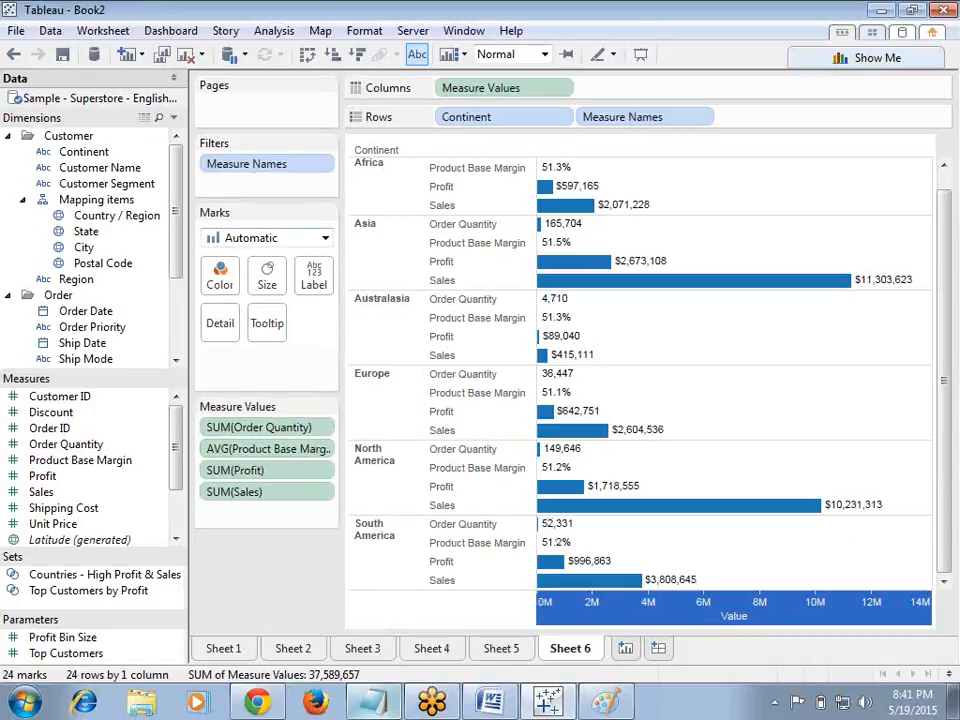
{"action": "left_click", "coordinate": [372, 700]}
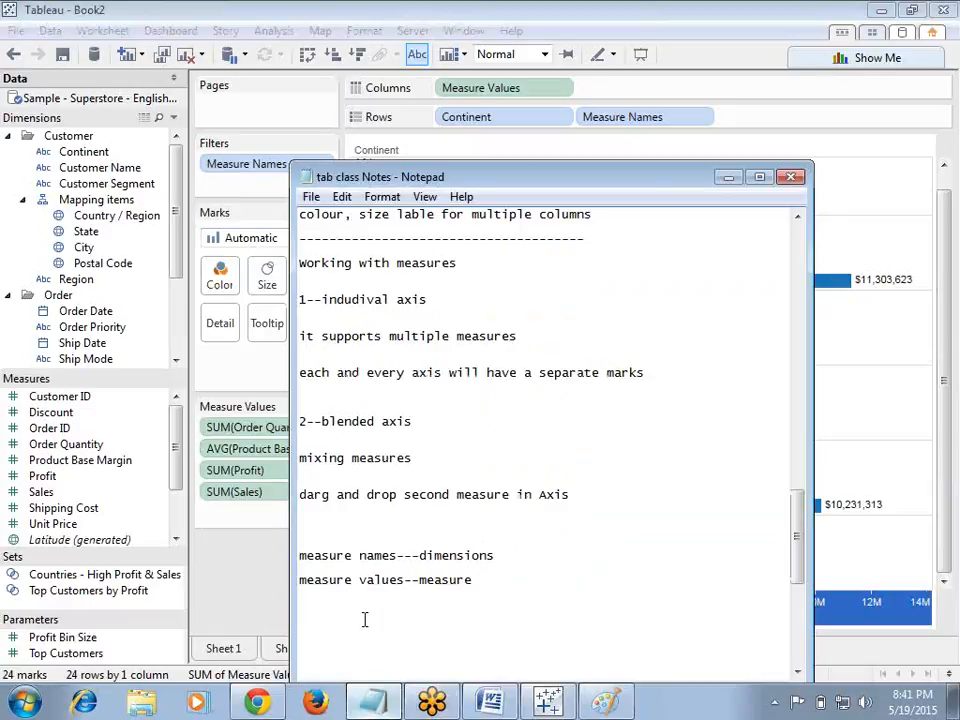
{"action": "type", "text": "single axis"}
{"action": "left_click", "coordinate": [728, 177]}
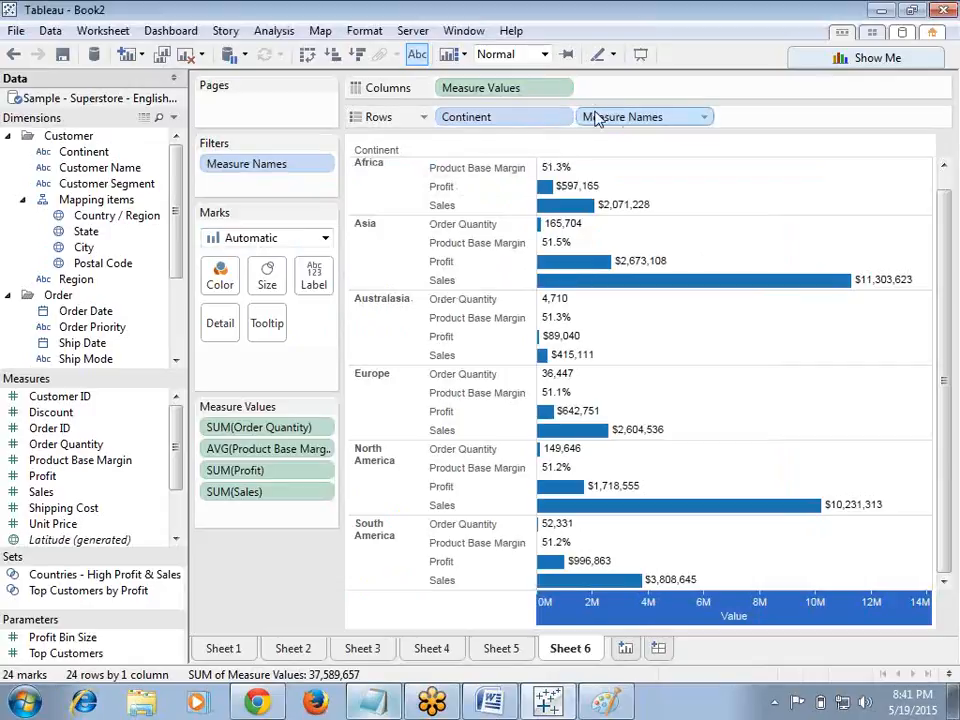
Step: Color the bars by Measure Names and move SUM(Sales) to the top of the Measure Values list
{"action": "left_click_drag", "start_coordinate": [601, 121], "coordinate": [224, 283]}
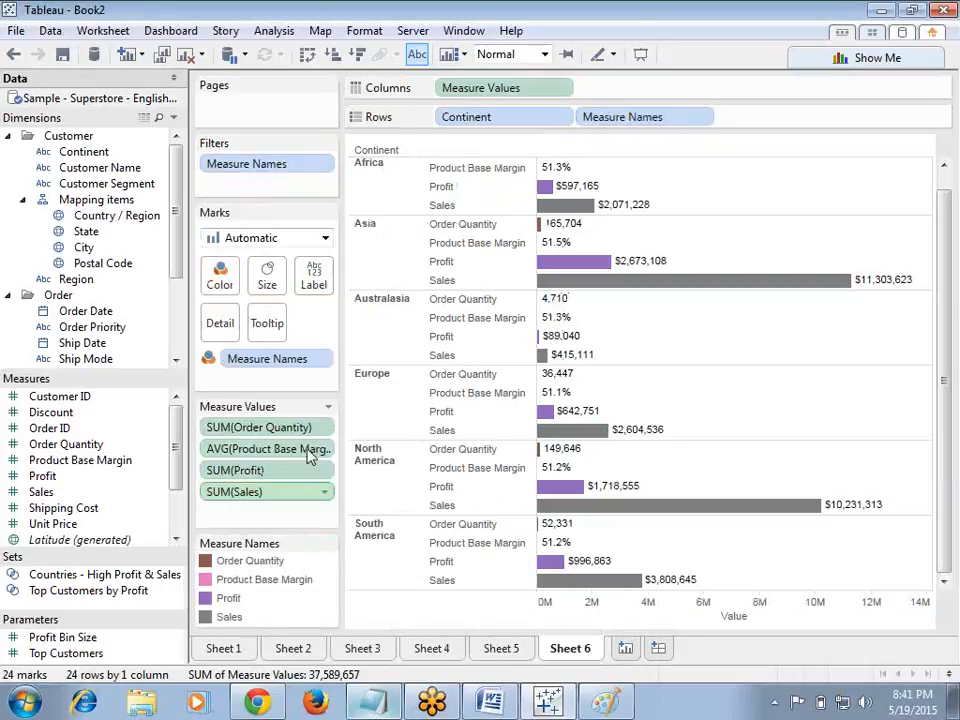
{"action": "left_click_drag", "start_coordinate": [288, 496], "coordinate": [289, 429]}
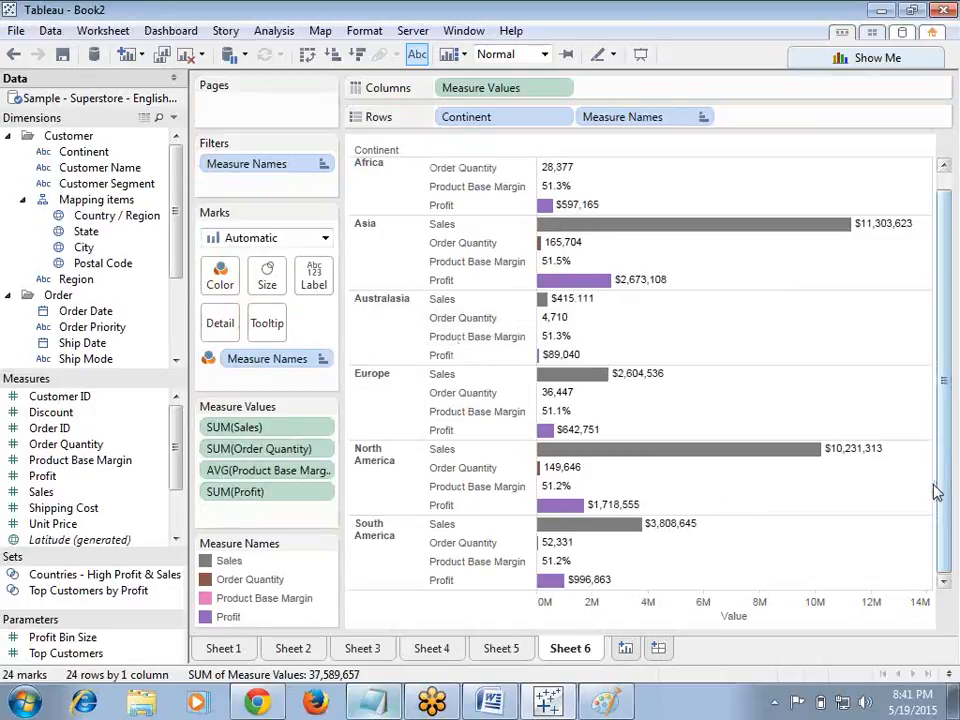
{"action": "left_click_drag", "start_coordinate": [944, 405], "coordinate": [944, 388]}
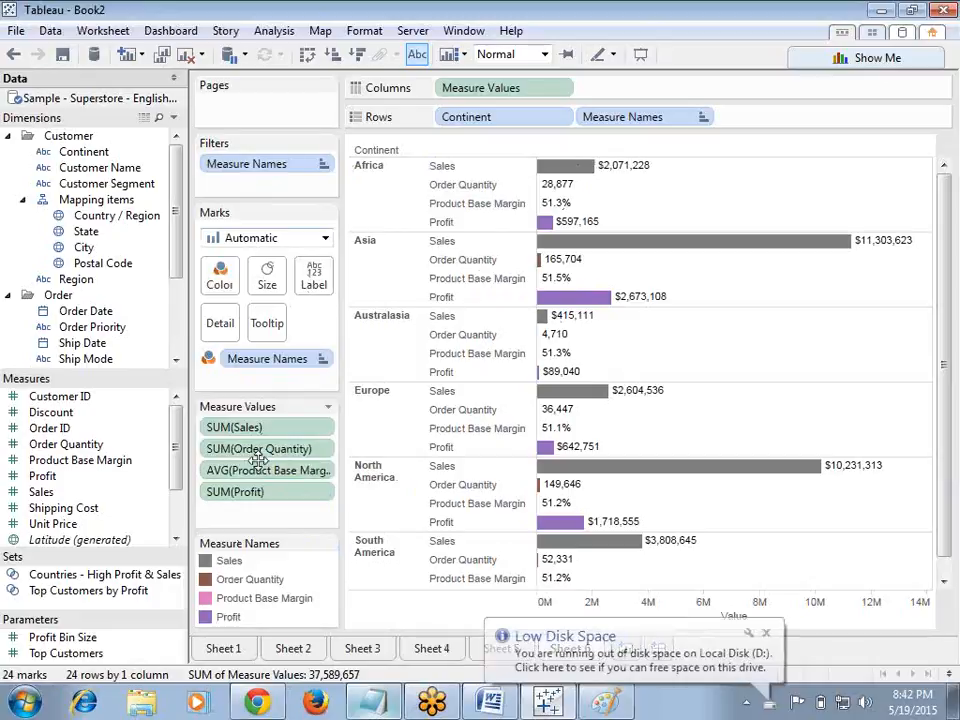
{"action": "left_click", "coordinate": [767, 637]}
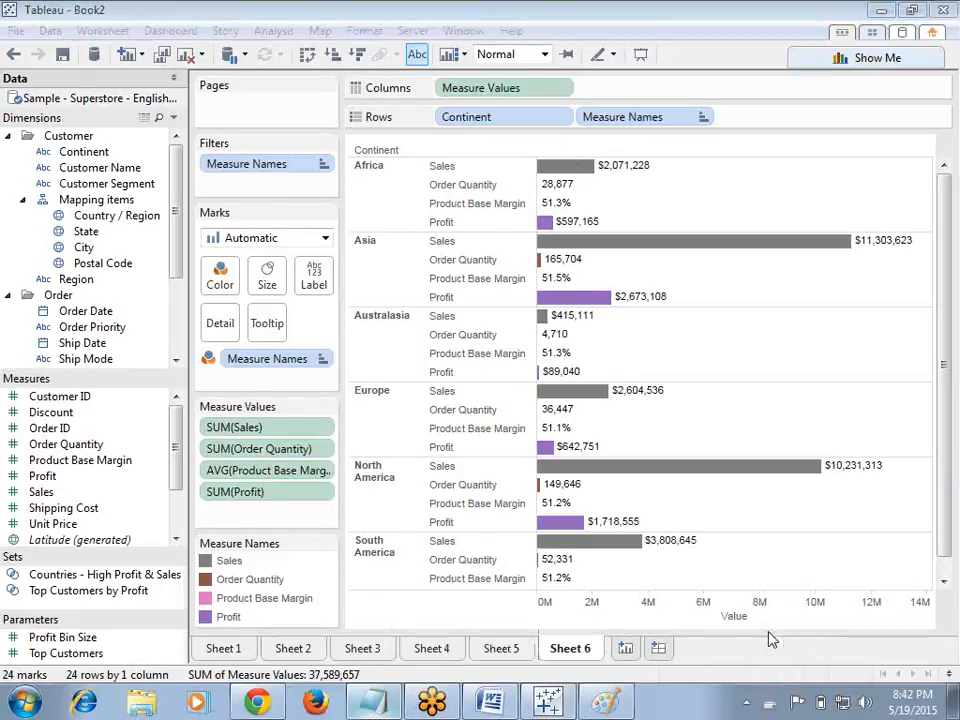
Step: Add the note 'drag measure names into colour' in Notepad, then move and minimize Notepad
{"action": "left_click", "coordinate": [390, 708]}
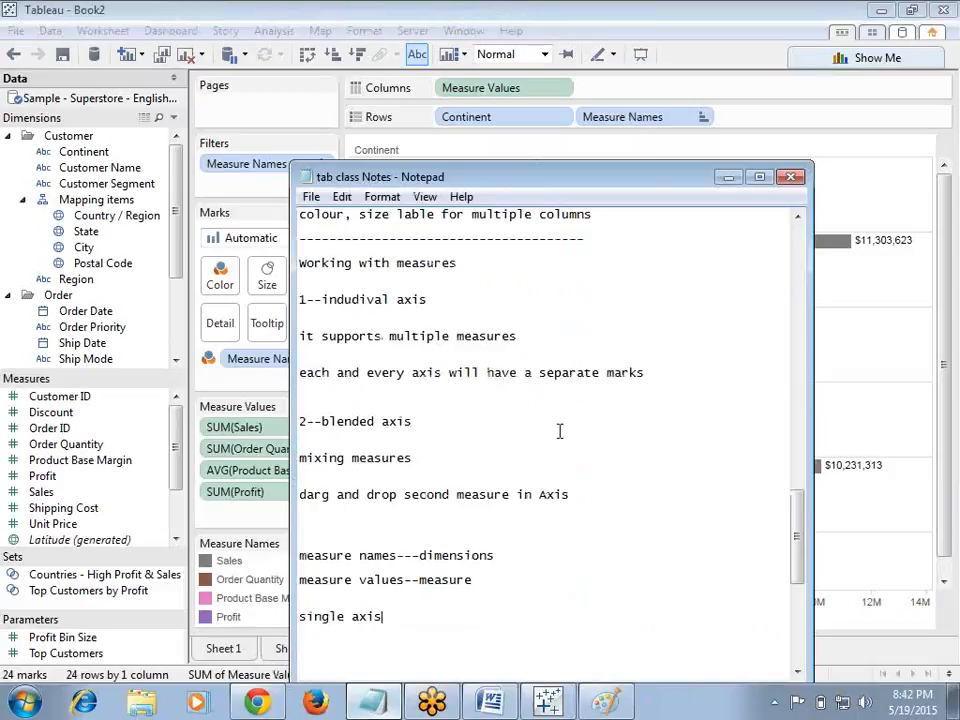
{"action": "left_click_drag", "start_coordinate": [646, 187], "coordinate": [670, 105]}
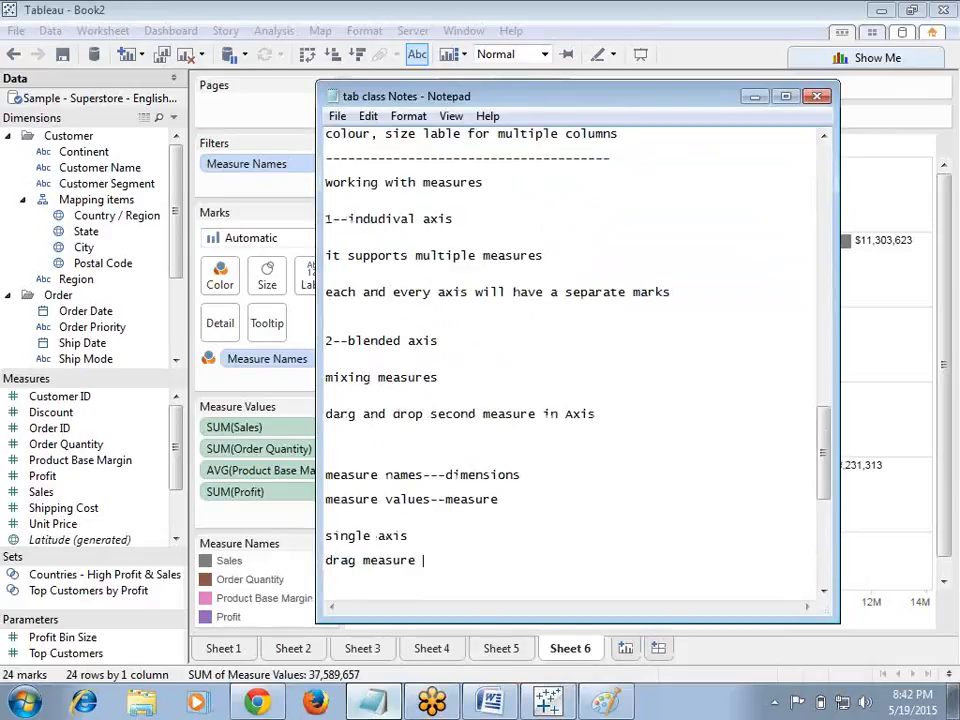
{"action": "type", "text": "nto colour"}
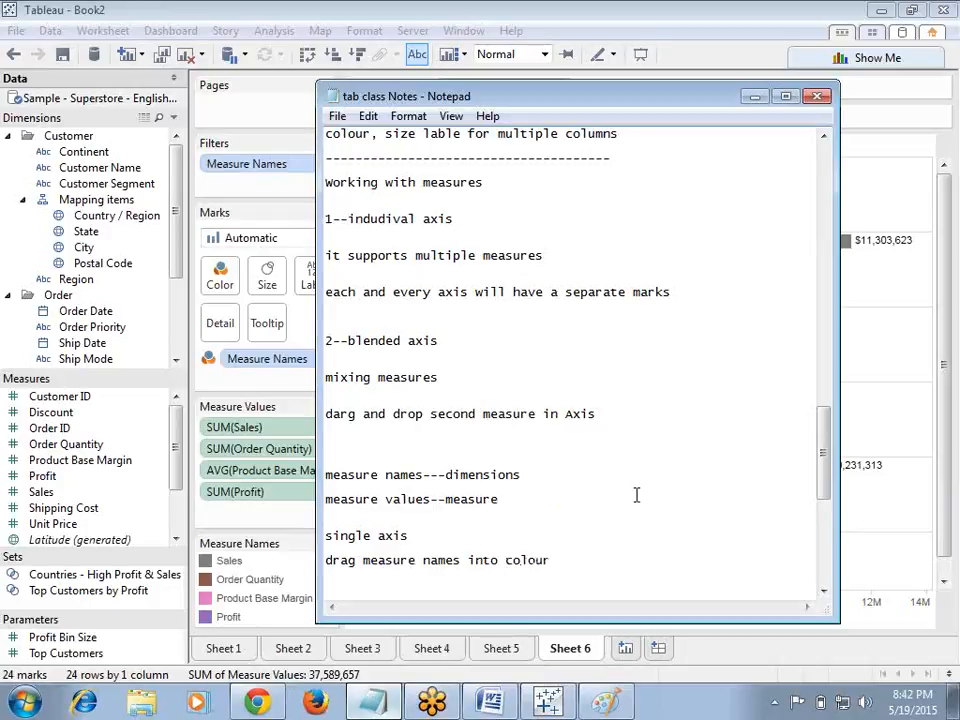
{"action": "left_click", "coordinate": [755, 96]}
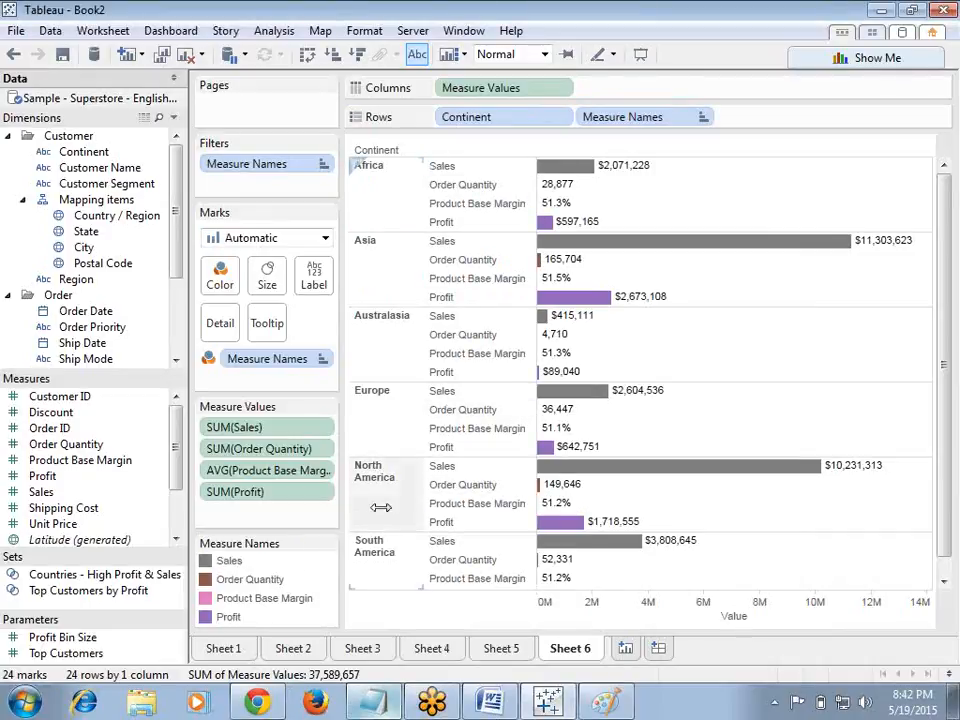
Step: Edit the Measure Names legend colors to make Sales green and apply the change
{"action": "left_click", "coordinate": [329, 544]}
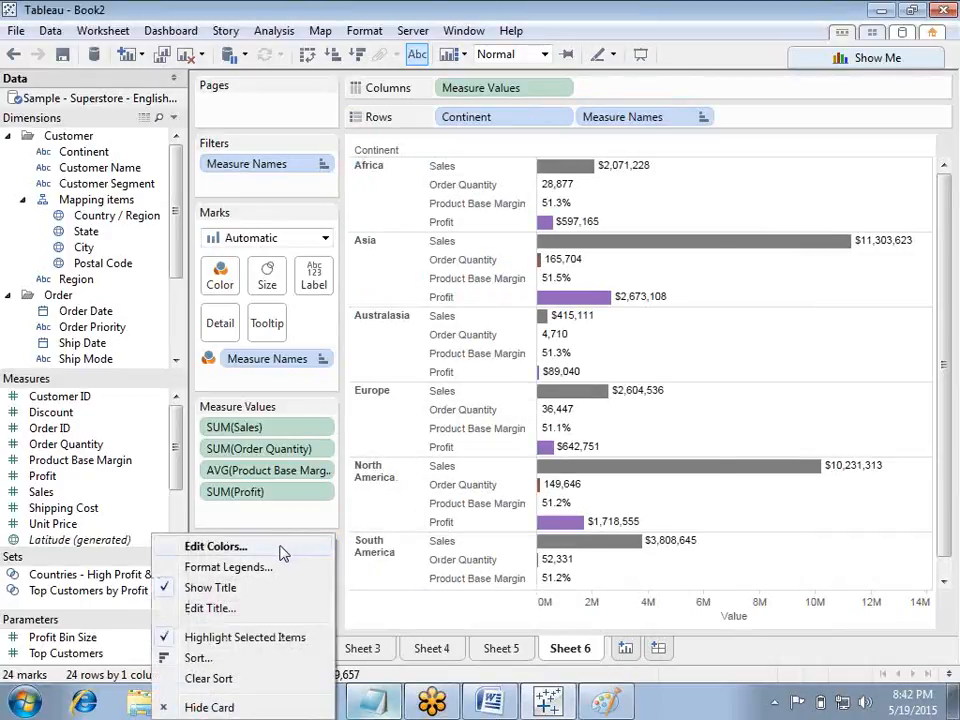
{"action": "left_click", "coordinate": [282, 549]}
{"action": "left_click", "coordinate": [487, 329]}
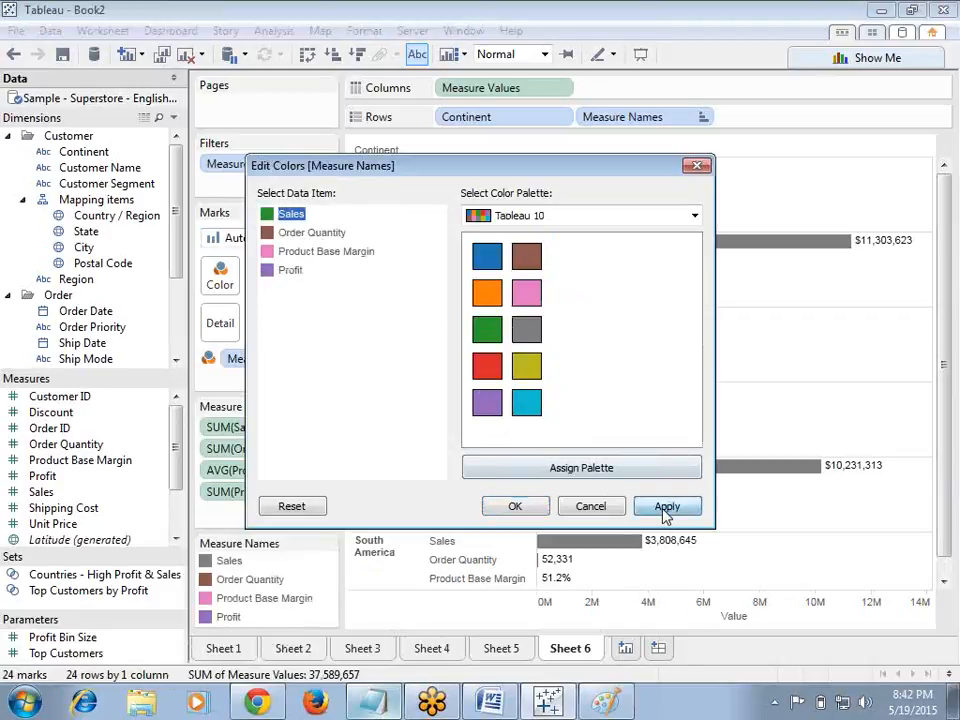
{"action": "left_click", "coordinate": [667, 508]}
{"action": "left_click", "coordinate": [519, 510]}
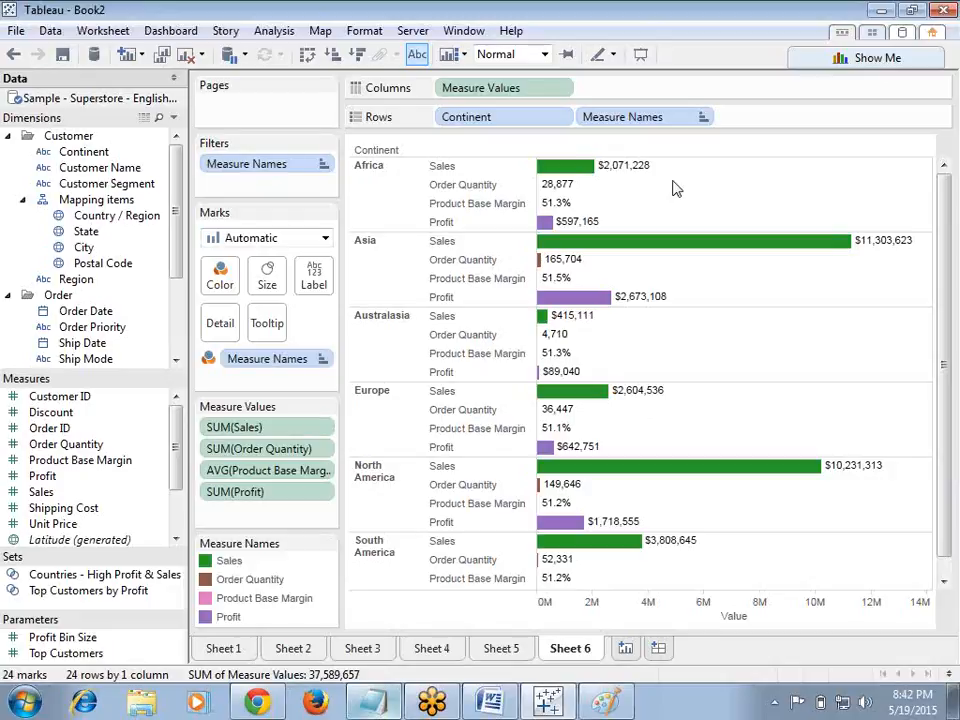
Step: Create a new worksheet with Continent on Rows and Sales on Columns
{"action": "left_click", "coordinate": [624, 648]}
{"action": "left_click_drag", "start_coordinate": [124, 153], "coordinate": [499, 122]}
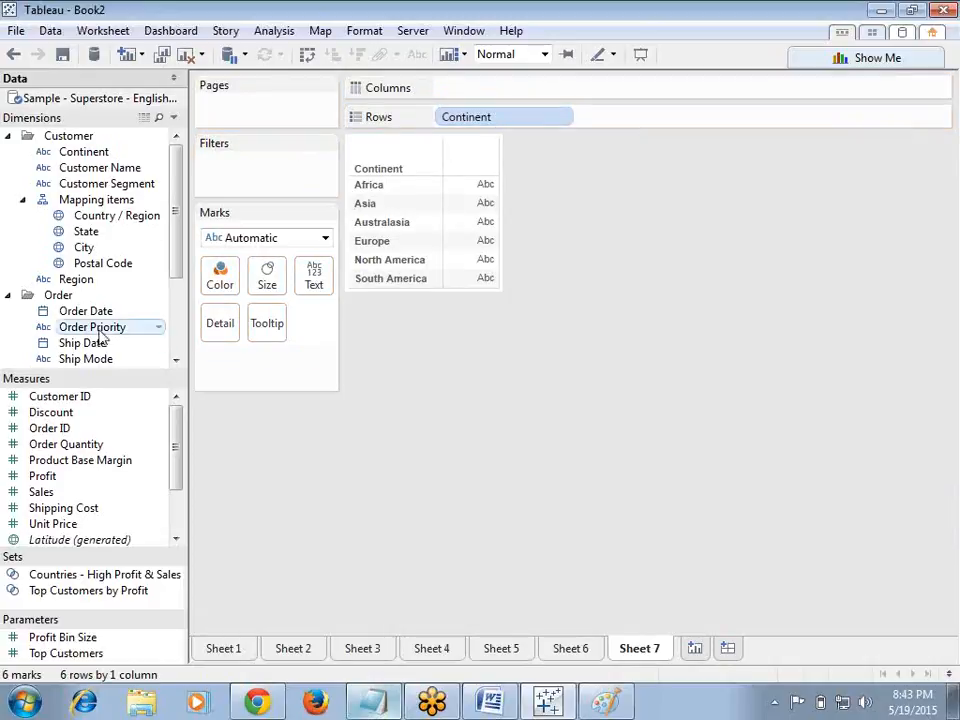
{"action": "left_click_drag", "start_coordinate": [75, 492], "coordinate": [480, 98]}
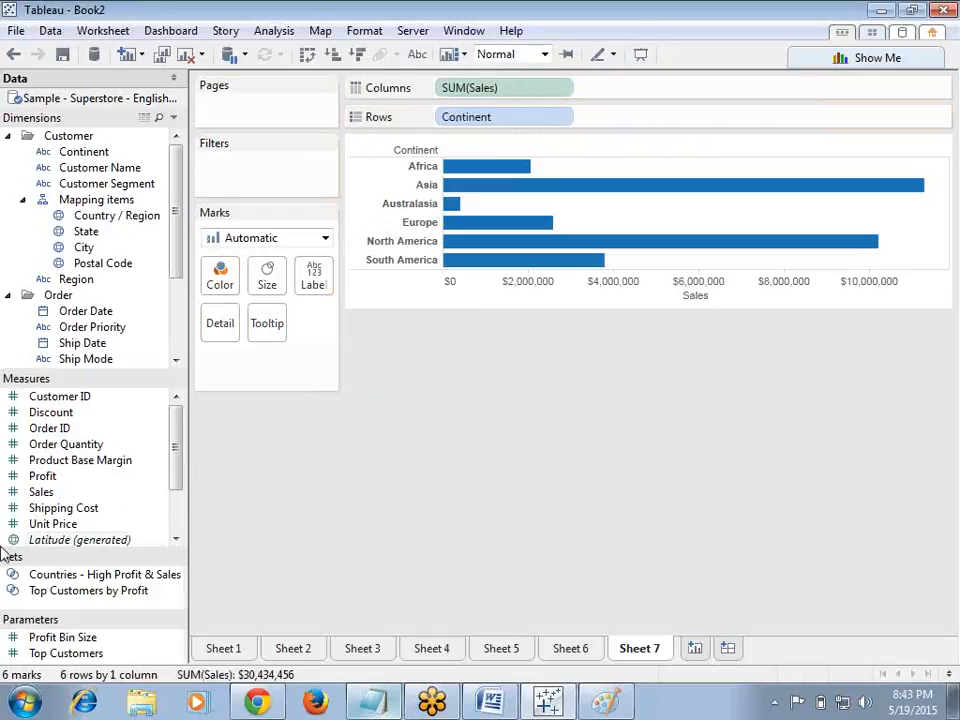
Step: Drop Profit onto the Sales axis to blend them, then undo it
{"action": "left_click_drag", "start_coordinate": [86, 477], "coordinate": [630, 305]}
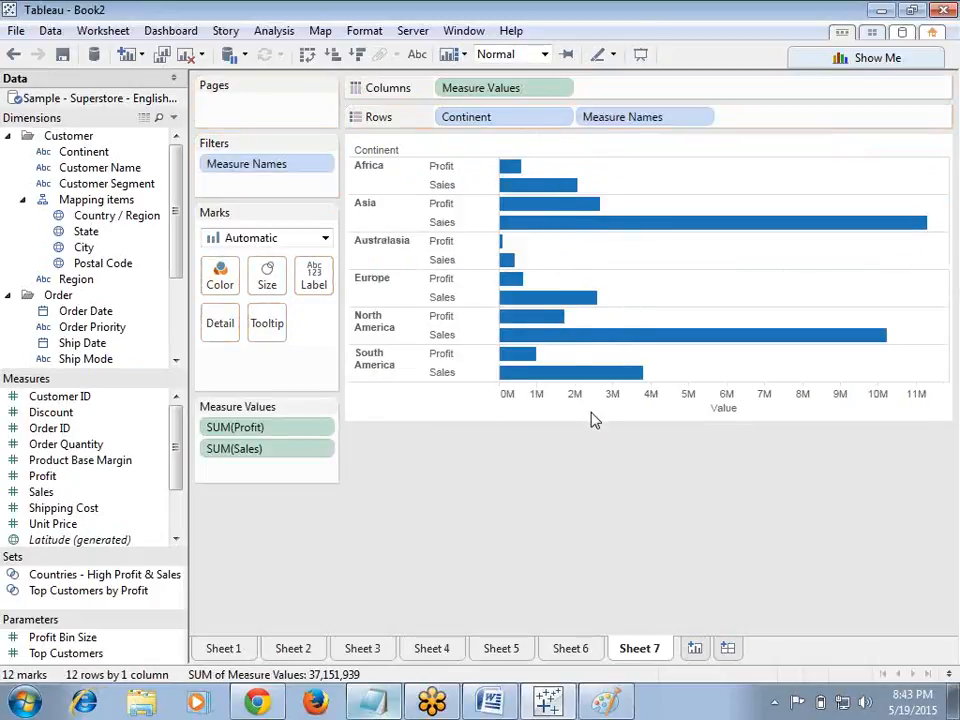
{"action": "left_click", "coordinate": [14, 55]}
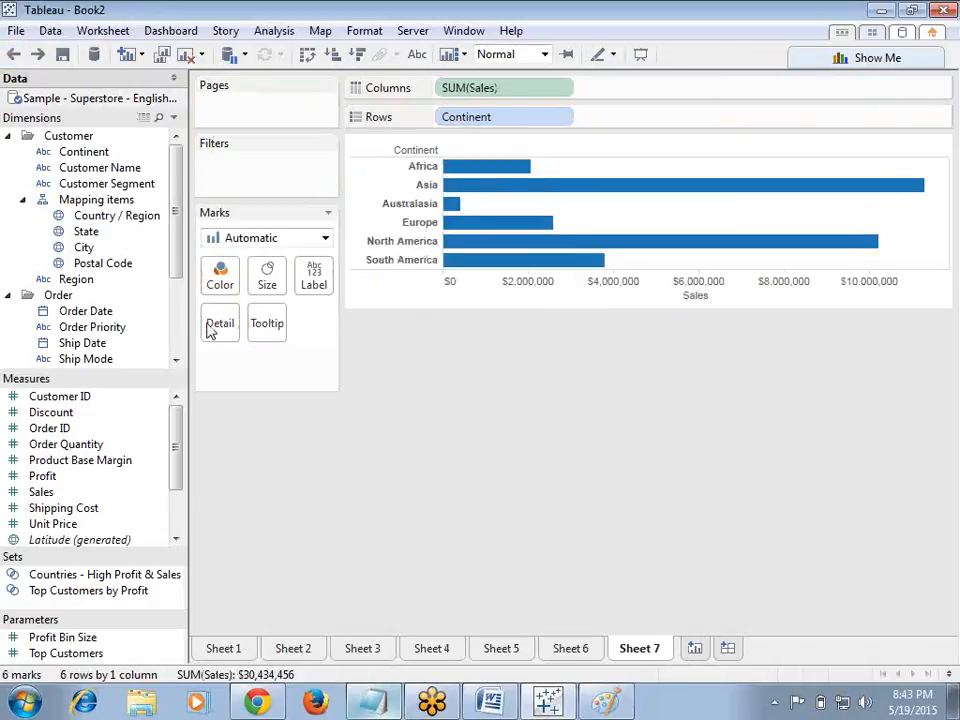
Step: Add Profit as a separate column axis and convert the view to side-by-side bars with Show Me
{"action": "left_click_drag", "start_coordinate": [50, 482], "coordinate": [681, 86]}
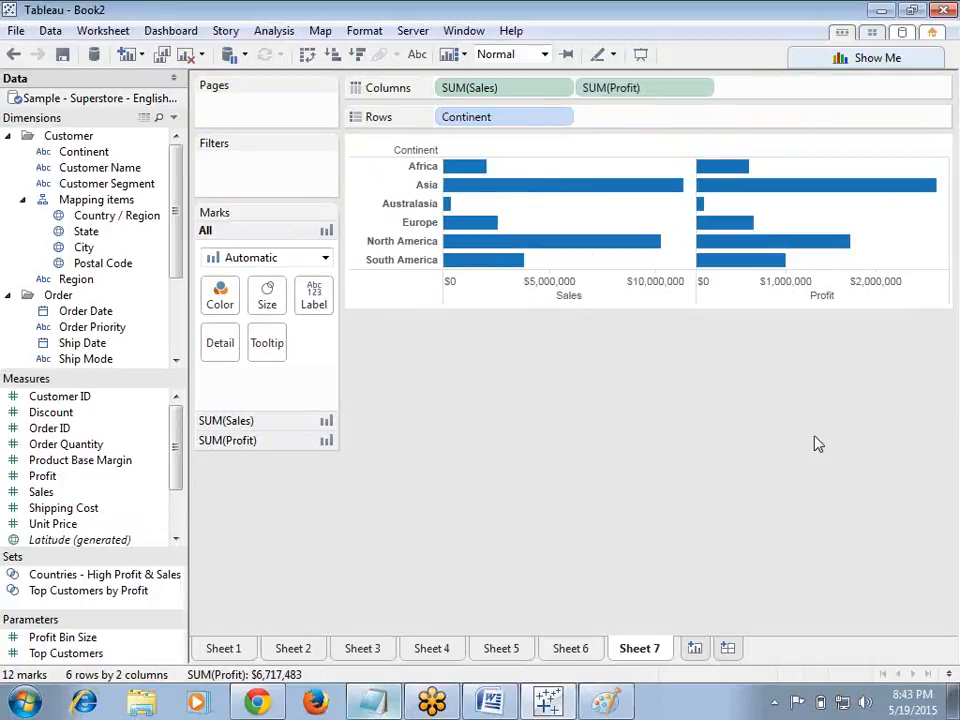
{"action": "left_click", "coordinate": [814, 58]}
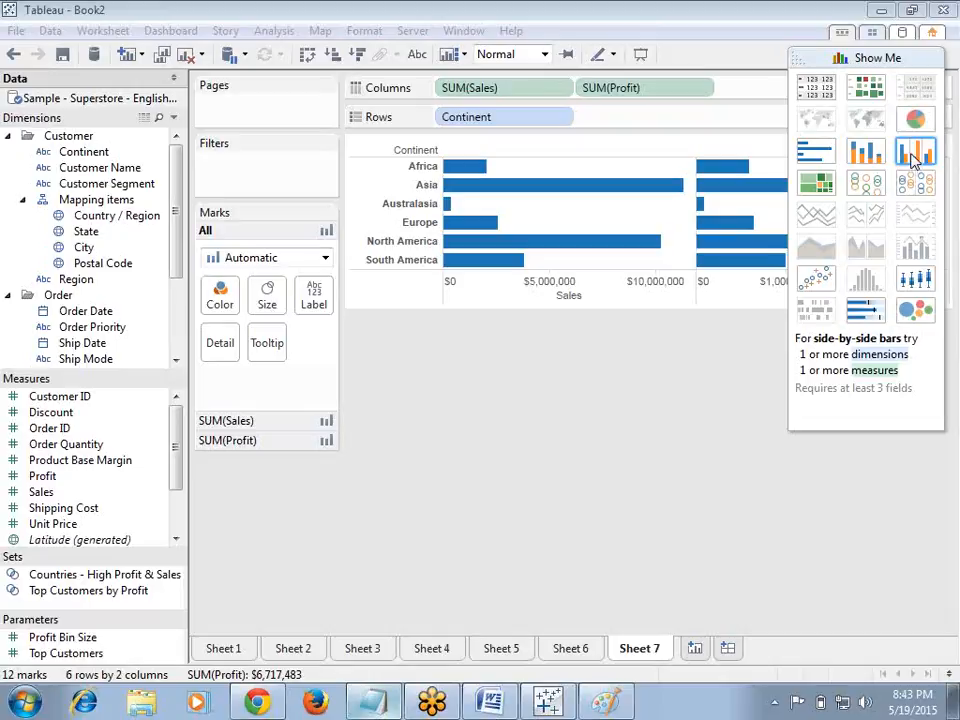
{"action": "left_click", "coordinate": [912, 155]}
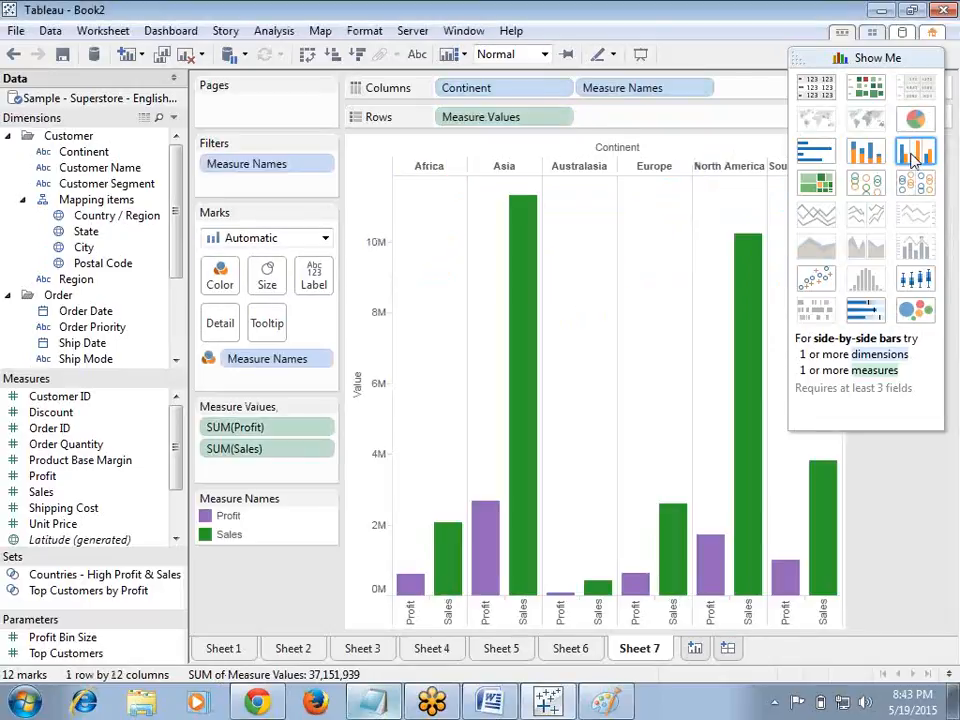
{"action": "left_click", "coordinate": [803, 64]}
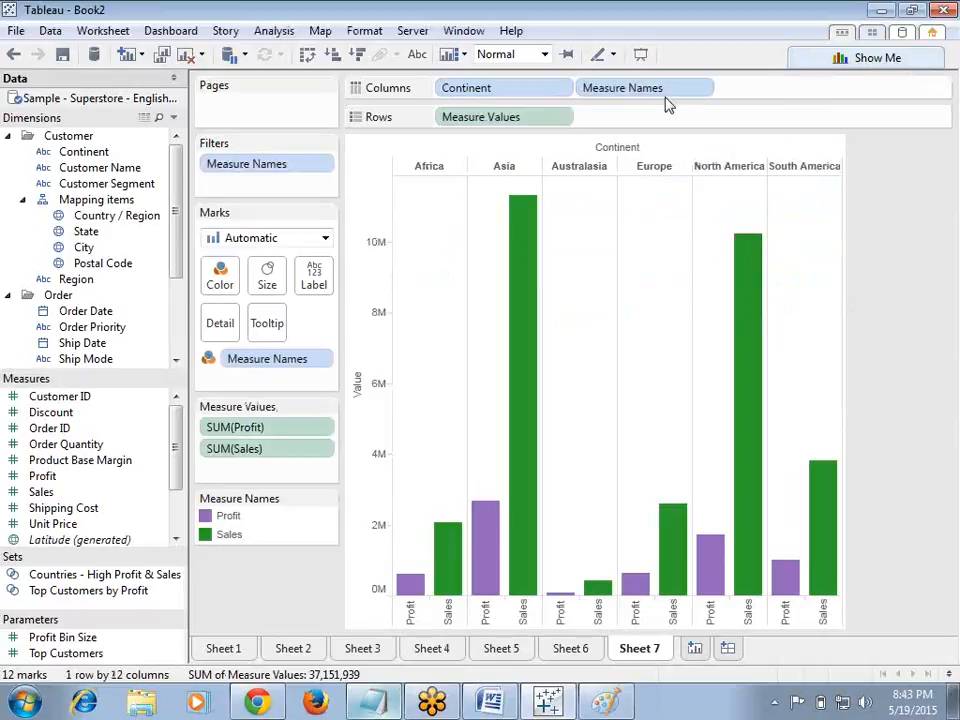
Step: Swap rows and columns to get horizontal bars and turn on mark labels
{"action": "left_click", "coordinate": [306, 54]}
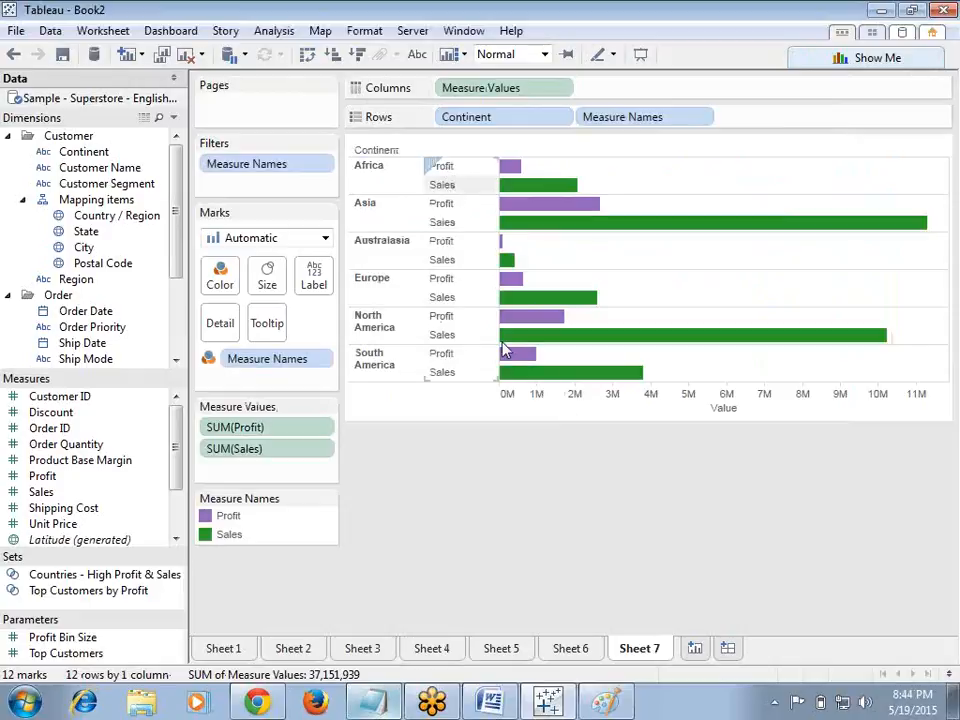
{"action": "left_click", "coordinate": [417, 54]}
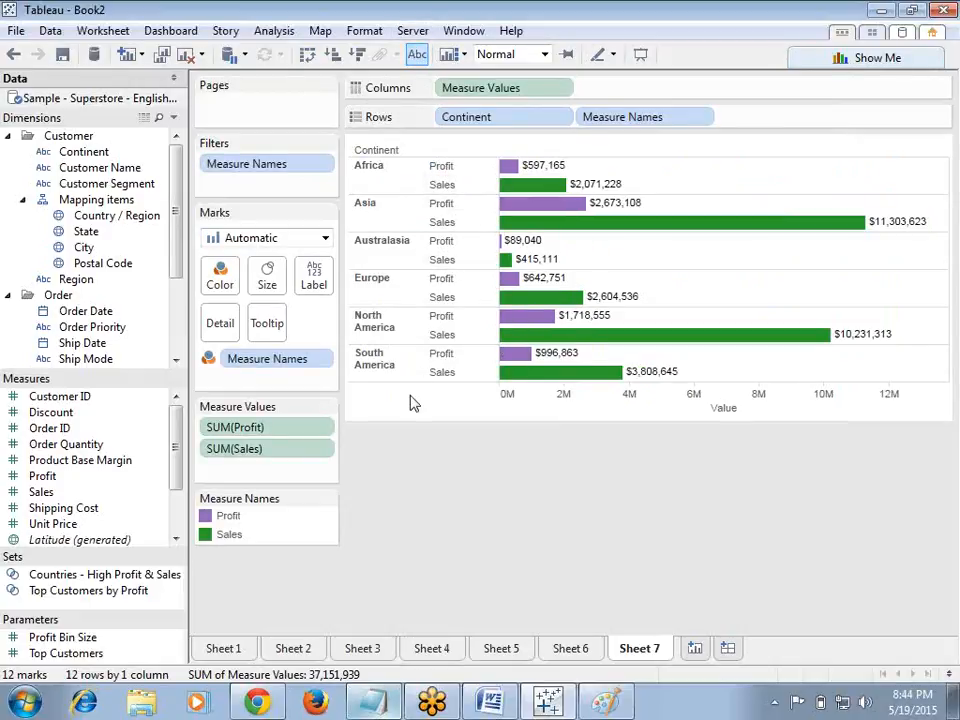
Step: Compare with Sheet 6, return to Sheet 7 and swap rows and columns back to vertical bars
{"action": "left_click", "coordinate": [570, 652]}
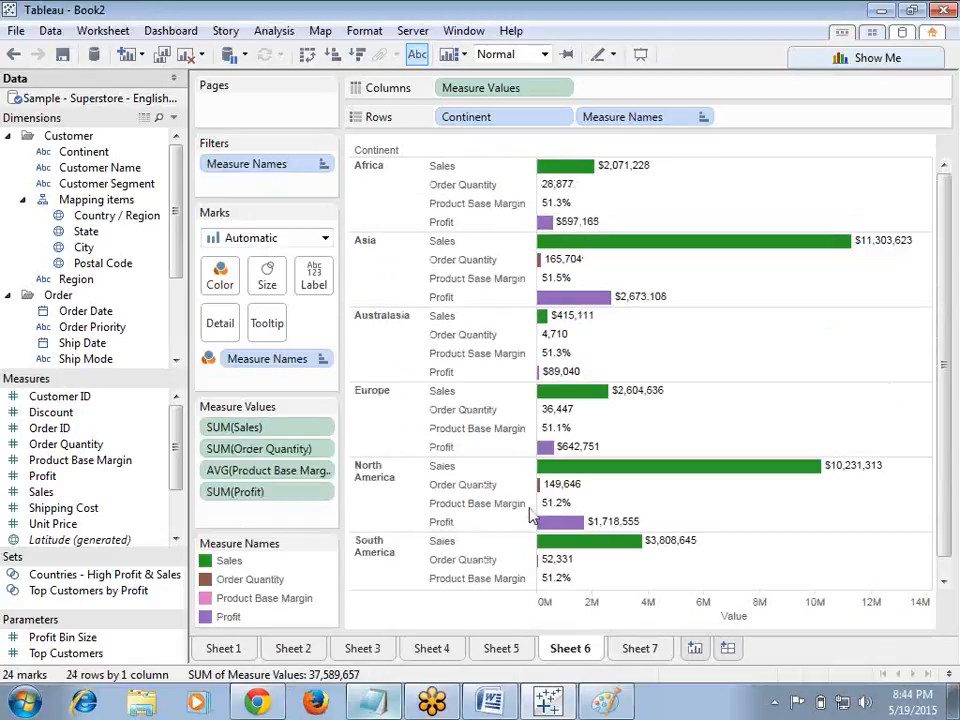
{"action": "left_click", "coordinate": [638, 648]}
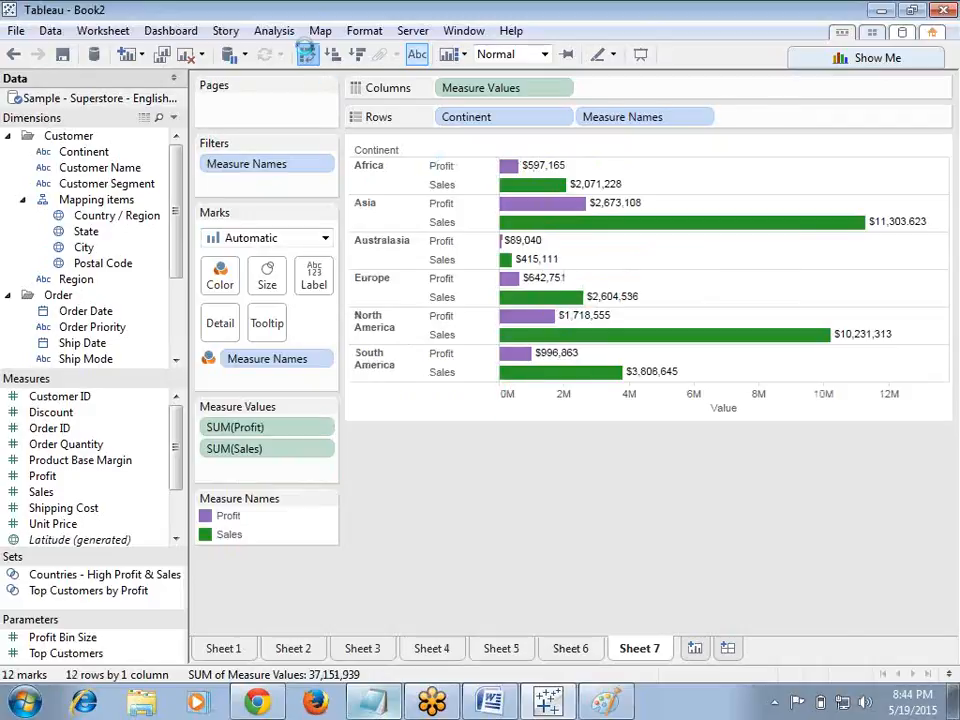
{"action": "left_click", "coordinate": [325, 54]}
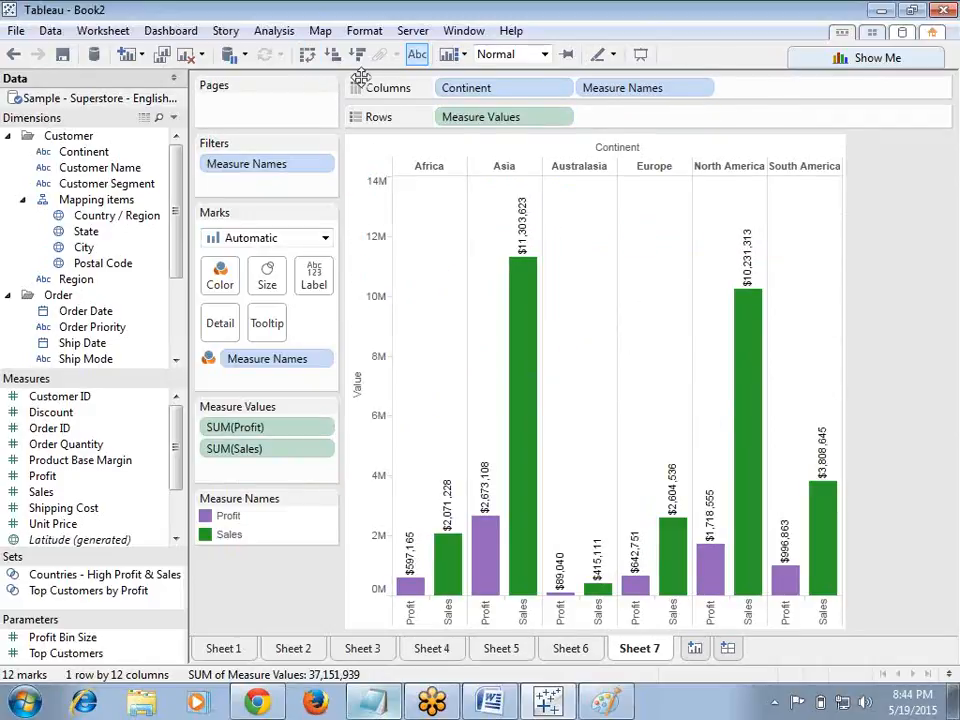
Step: Swap rows and columns on Sheet 7 back to horizontal bars, then add a new blank worksheet
{"action": "left_click", "coordinate": [307, 54]}
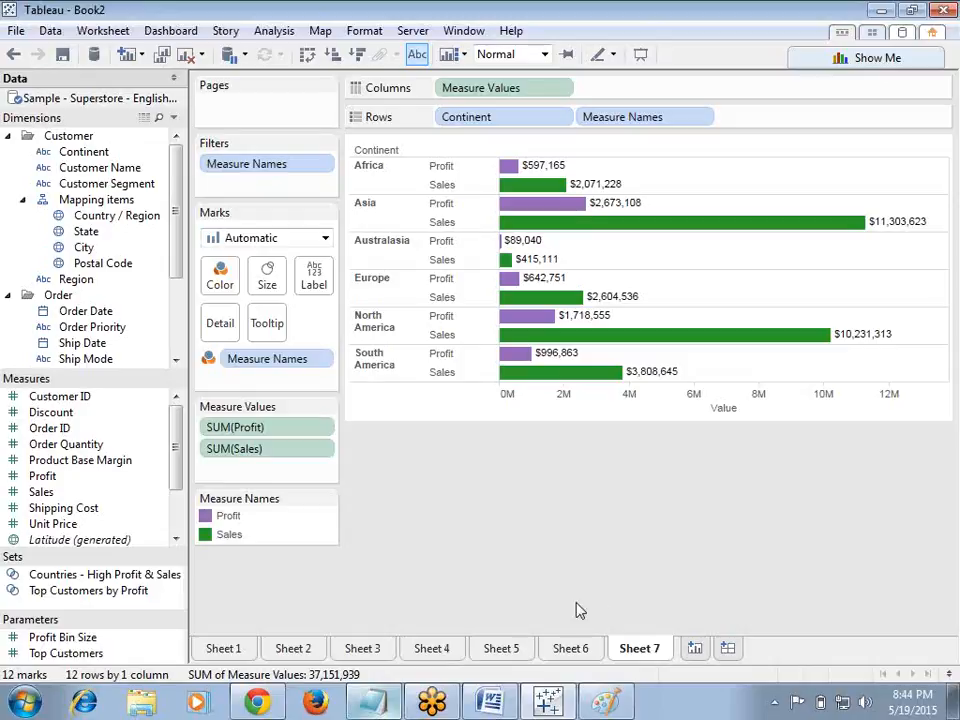
{"action": "left_click", "coordinate": [695, 649]}
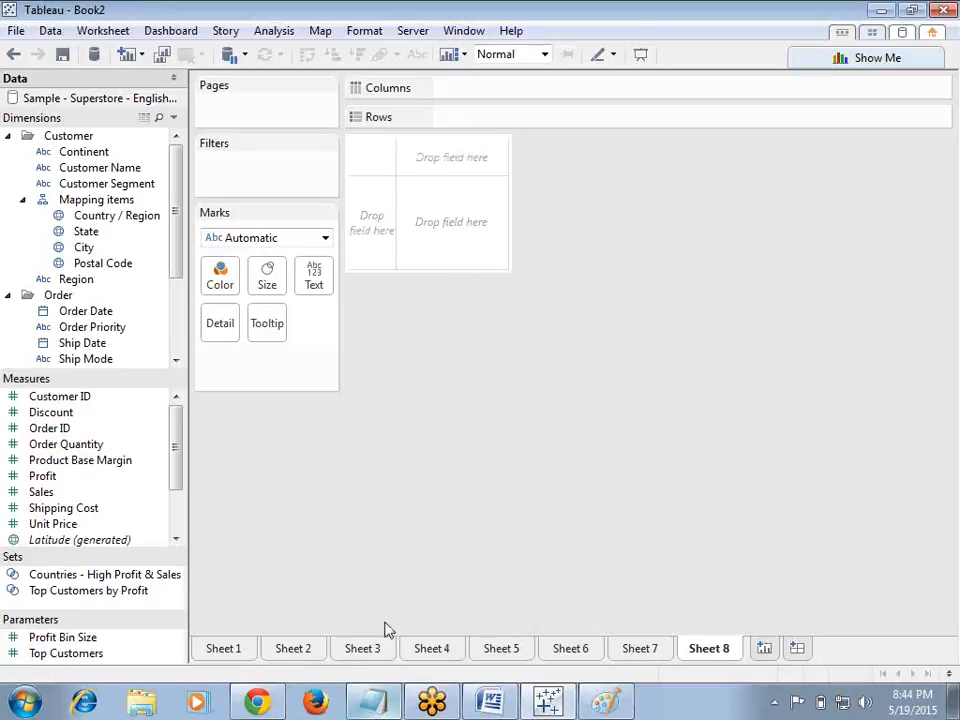
Step: In the Notepad notes, add the line 'only two measures' under the '3--dual axis' heading
{"action": "left_click", "coordinate": [370, 703]}
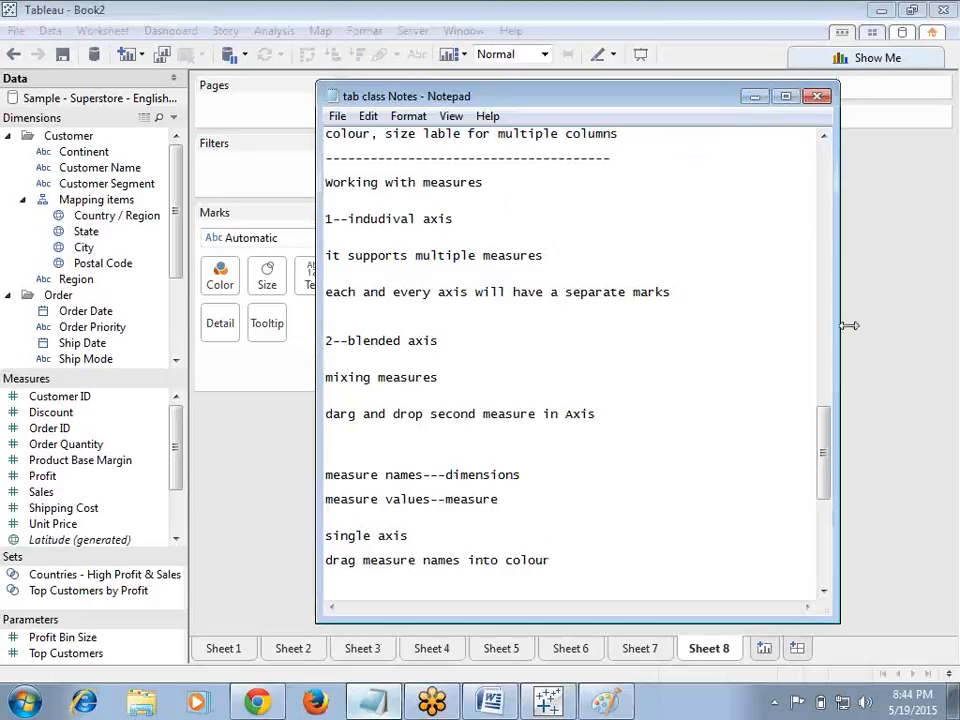
{"action": "left_click_drag", "start_coordinate": [823, 431], "coordinate": [818, 497]}
{"action": "left_click", "coordinate": [432, 304]}
{"action": "key", "text": "Return"}
{"action": "key", "text": "Return"}
{"action": "key", "text": "Return"}
{"action": "key", "text": "Return"}
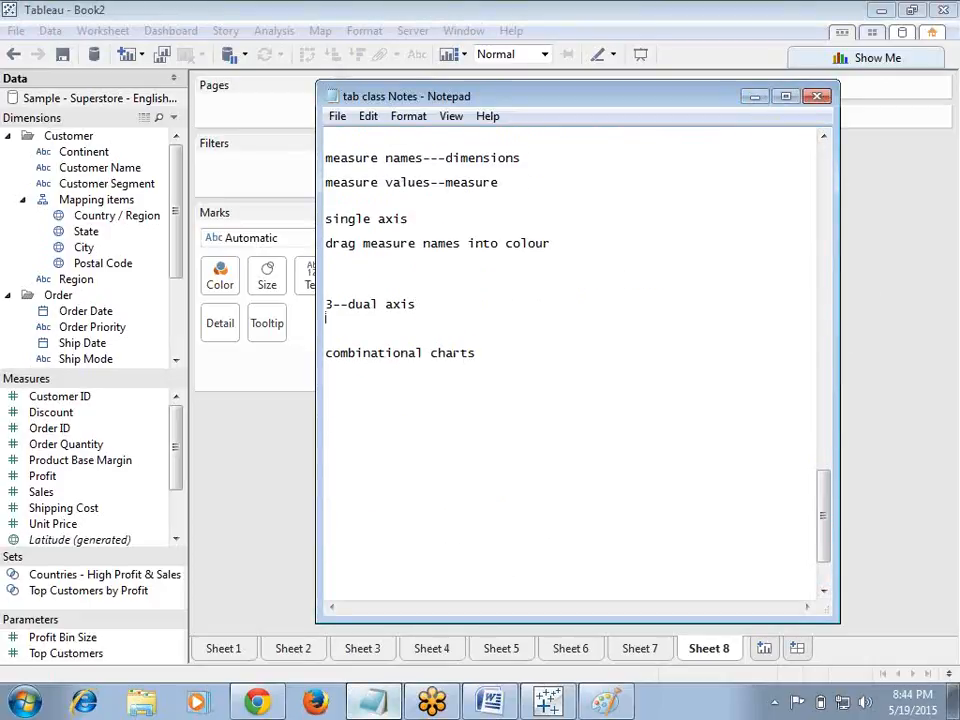
{"action": "type", "text": "only two measures"}
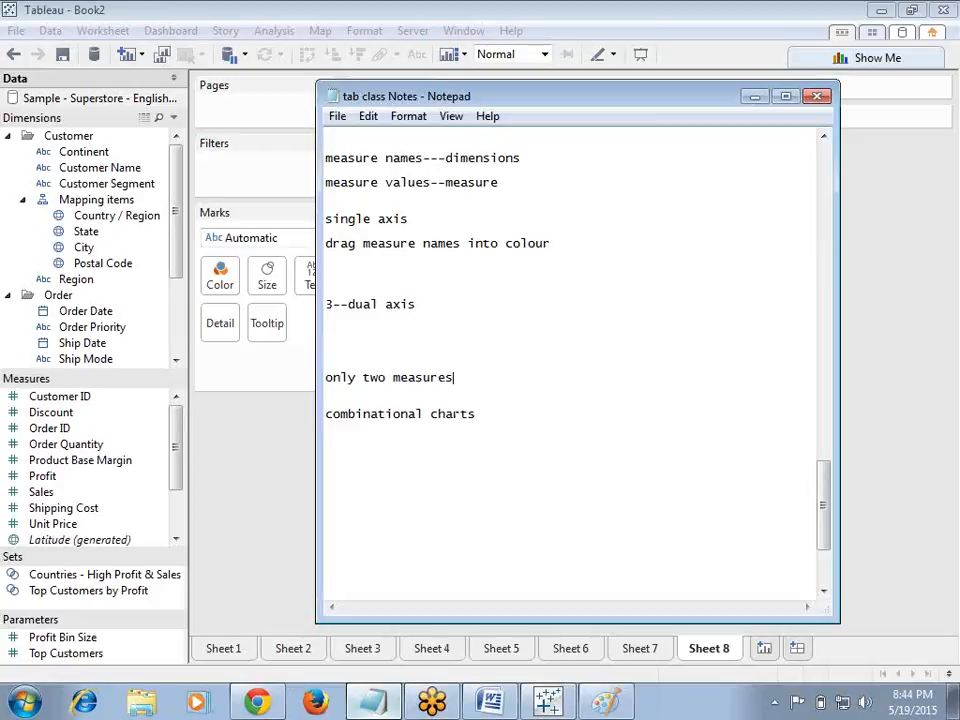
Step: Add the note line 'drag secong measure opposite to Axis' below 'only two measures'
{"action": "key", "text": "Return"}
{"action": "key", "text": "Return"}
{"action": "key", "text": "Return"}
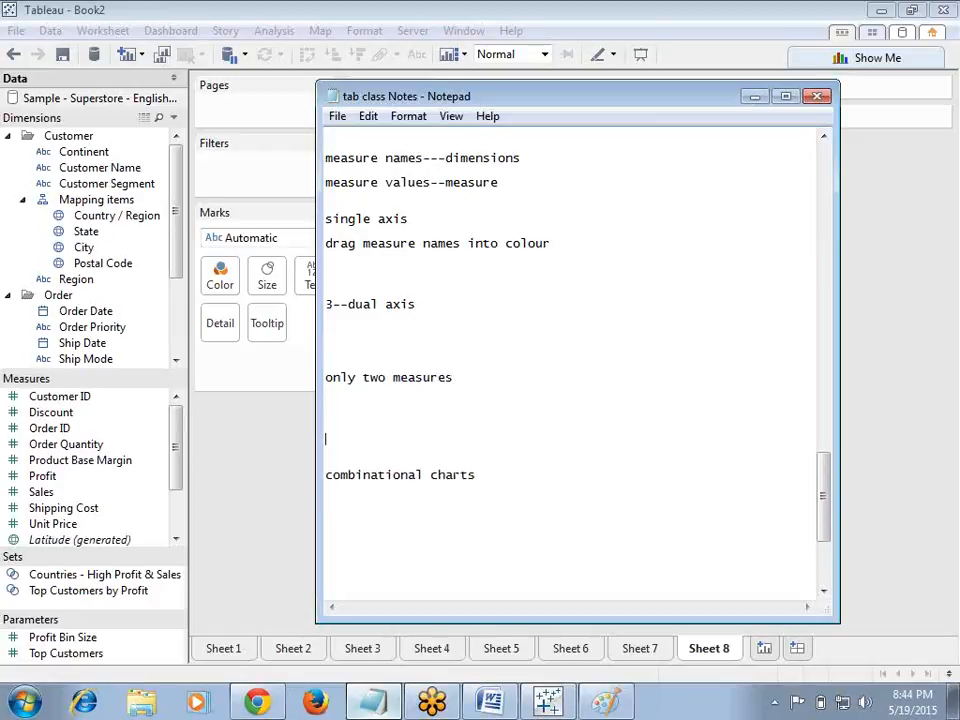
{"action": "type", "text": "drag secong measure tio"}
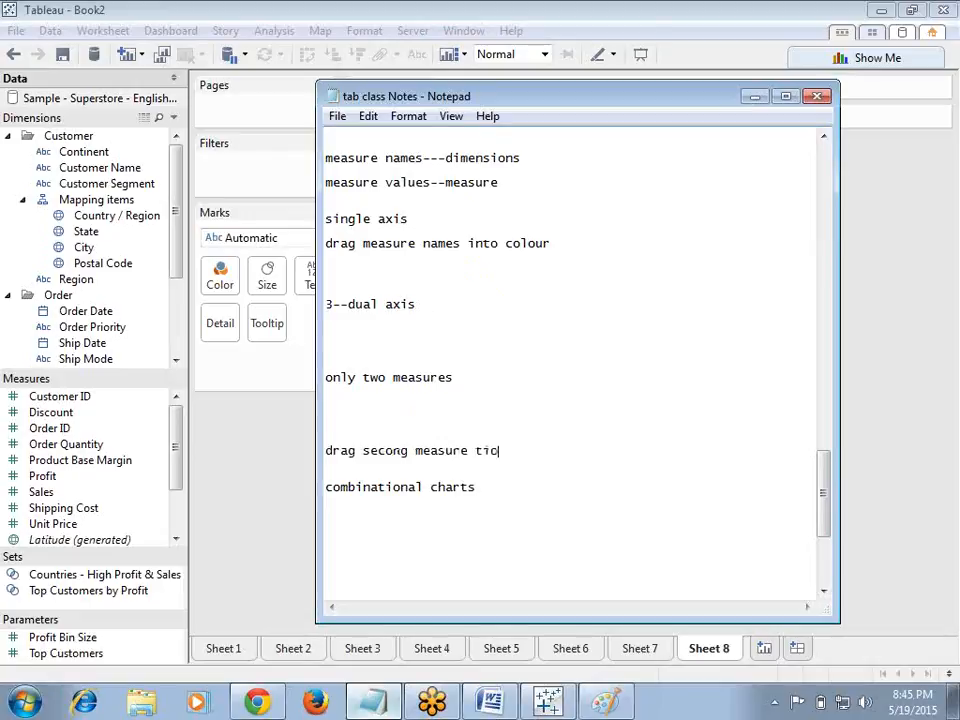
{"action": "key", "text": "BackSpace"}
{"action": "key", "text": "BackSpace"}
{"action": "type", "text": "o opposite t"}
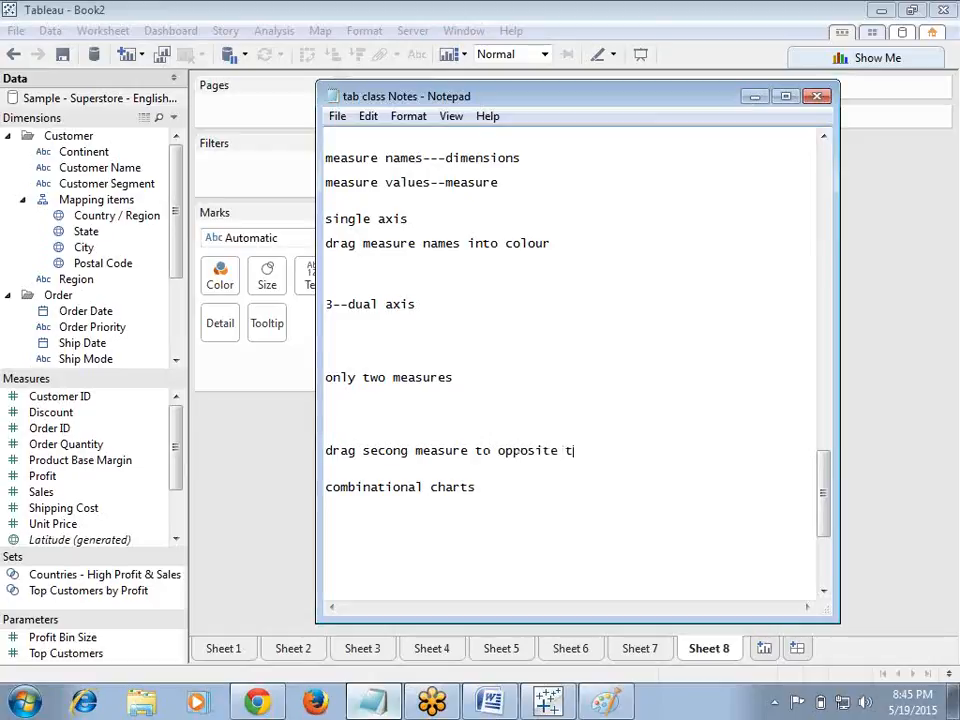
{"action": "type", "text": "o Axis"}
{"action": "key", "text": "Return"}
{"action": "key", "text": "Return"}
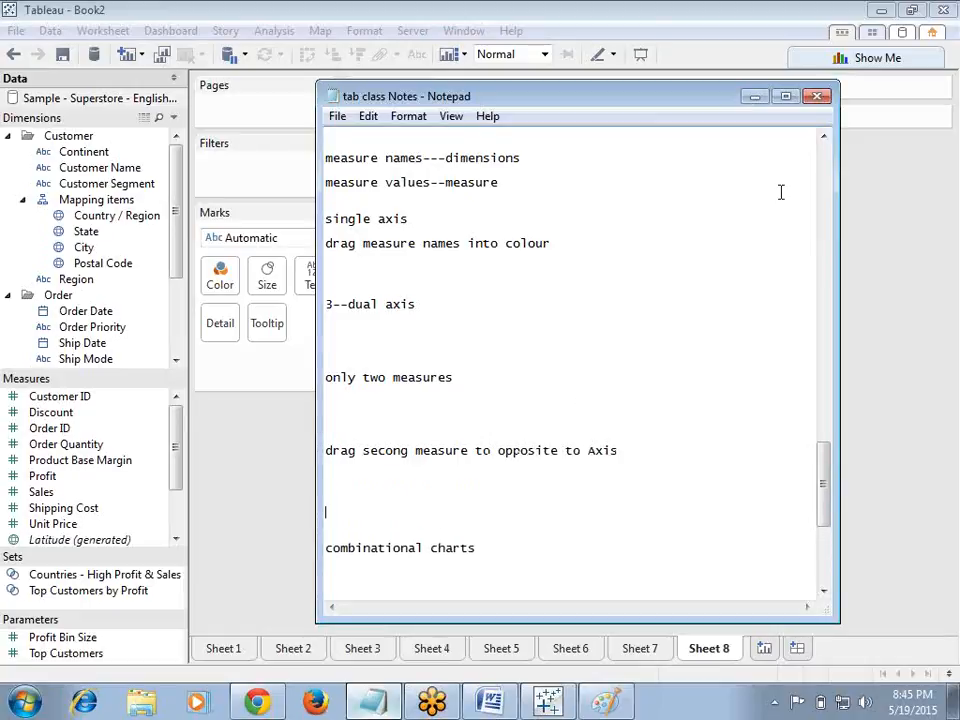
{"action": "left_click", "coordinate": [491, 450]}
{"action": "key", "text": "BackSpace"}
{"action": "key", "text": "BackSpace"}
{"action": "key", "text": "BackSpace"}
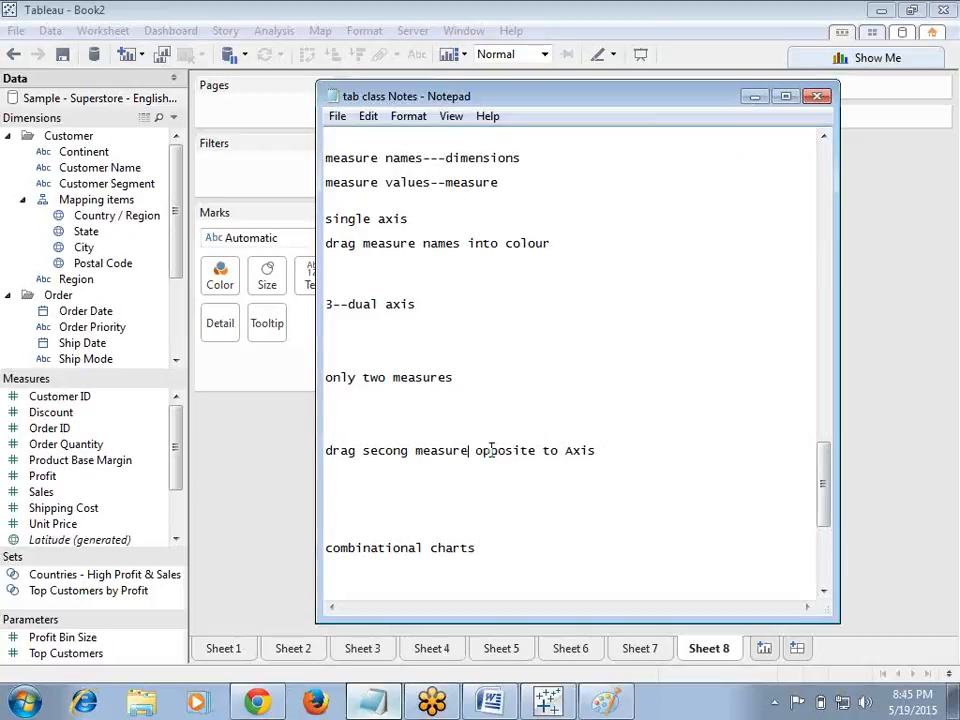
Step: On the new sheet, build a vertical bar chart of Sales by Continent
{"action": "left_click", "coordinate": [754, 96]}
{"action": "left_click_drag", "start_coordinate": [120, 152], "coordinate": [370, 212]}
{"action": "left_click_drag", "start_coordinate": [62, 500], "coordinate": [531, 97]}
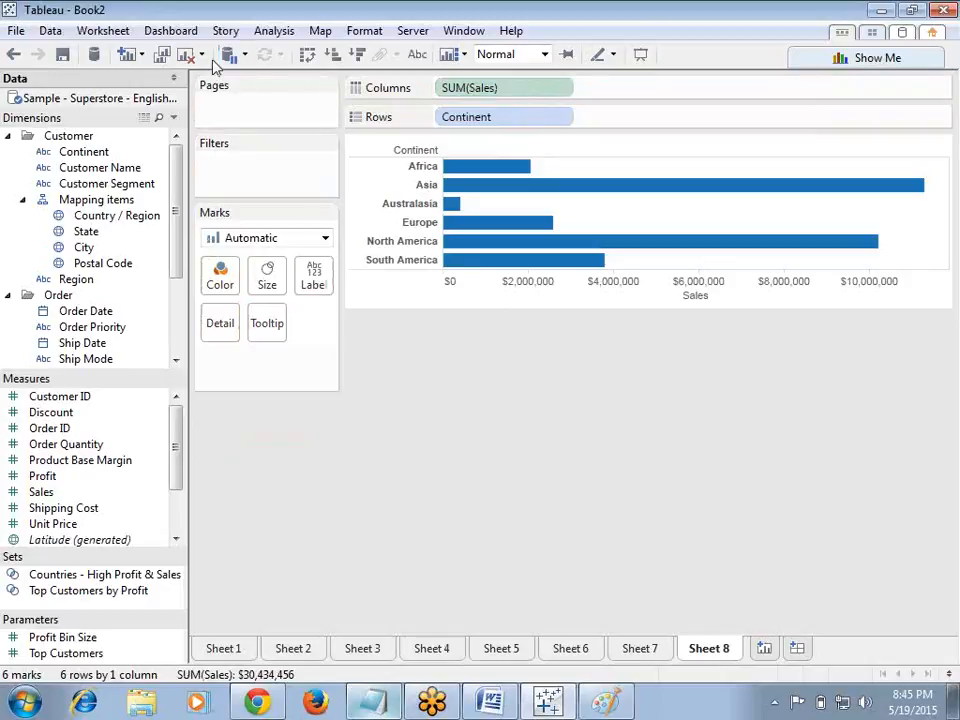
{"action": "left_click", "coordinate": [307, 54]}
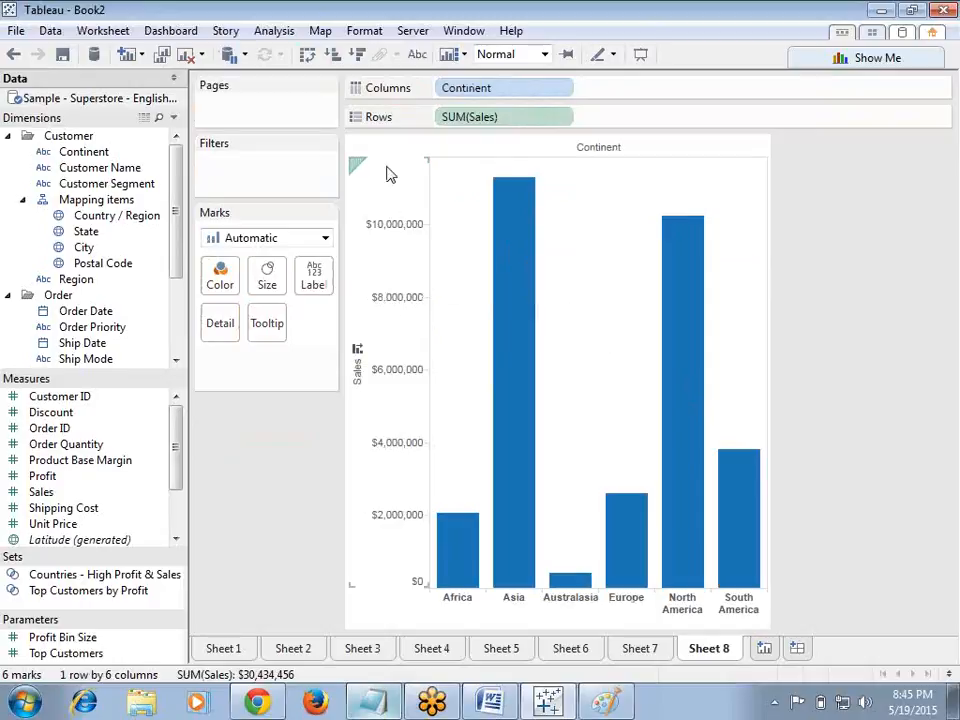
Step: Drop Profit on the axis opposite Sales to make a dual axis, then undo it
{"action": "left_click", "coordinate": [380, 430]}
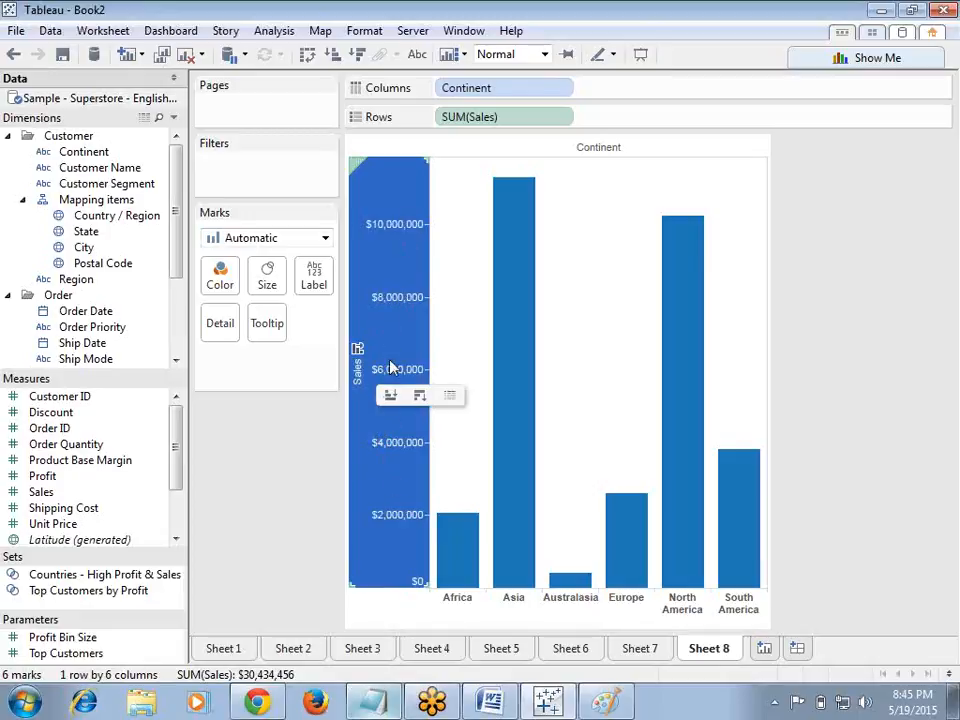
{"action": "left_click", "coordinate": [287, 463]}
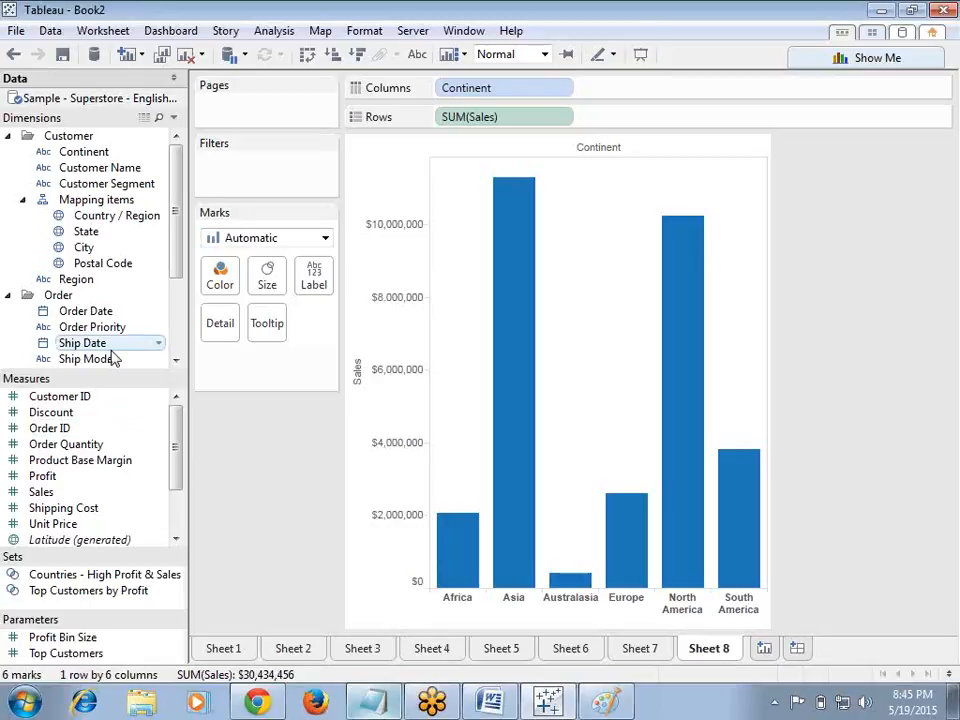
{"action": "left_click_drag", "start_coordinate": [79, 484], "coordinate": [757, 437]}
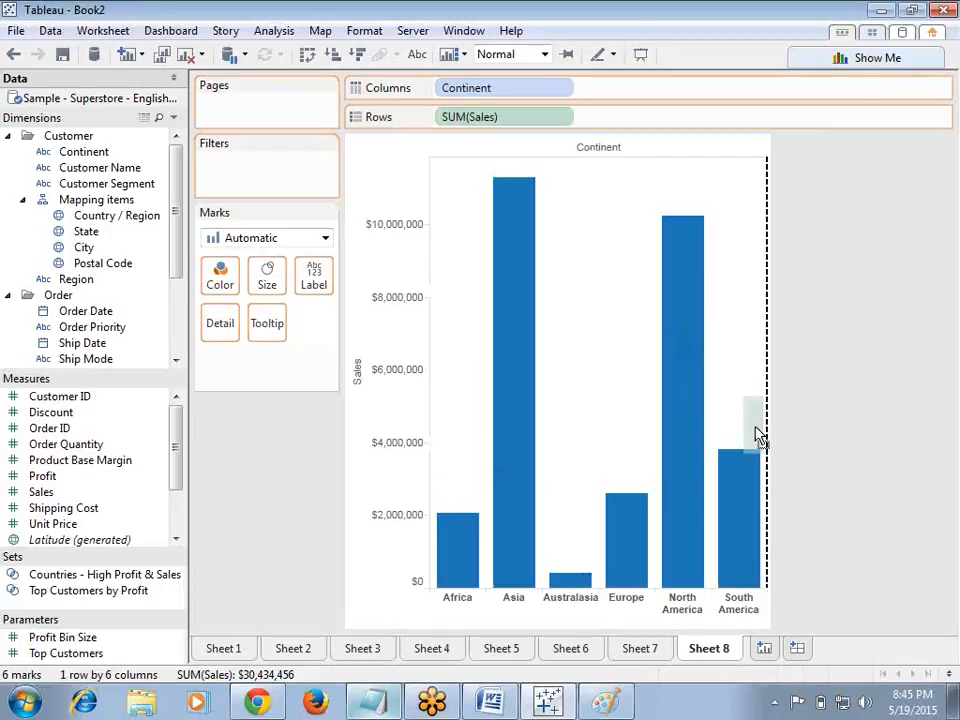
{"action": "left_click_drag", "start_coordinate": [757, 437], "coordinate": [757, 437]}
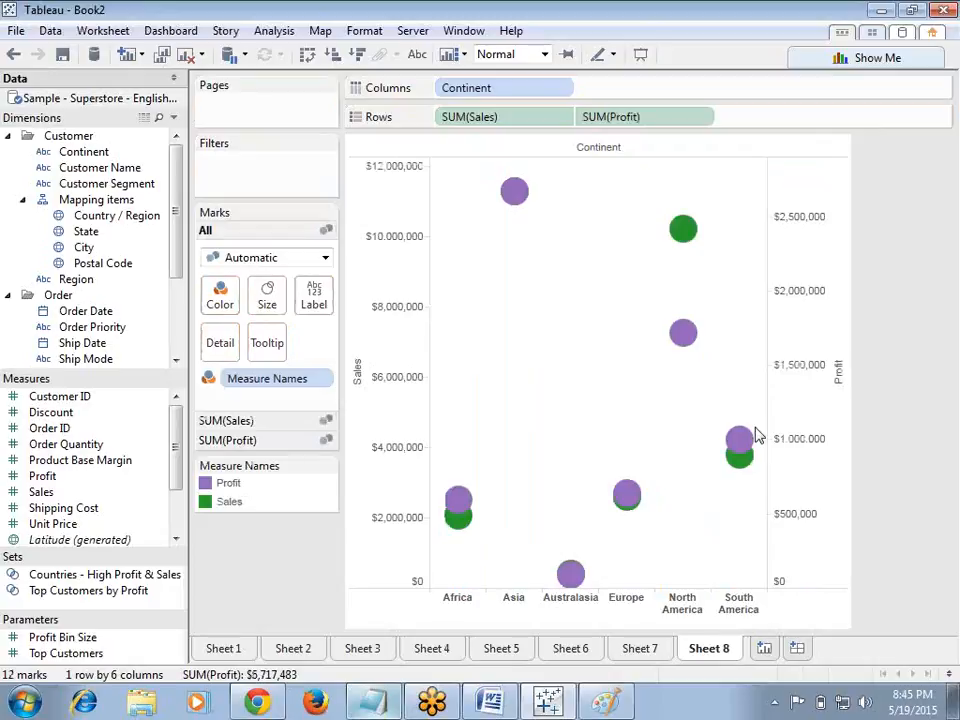
{"action": "left_click", "coordinate": [403, 272]}
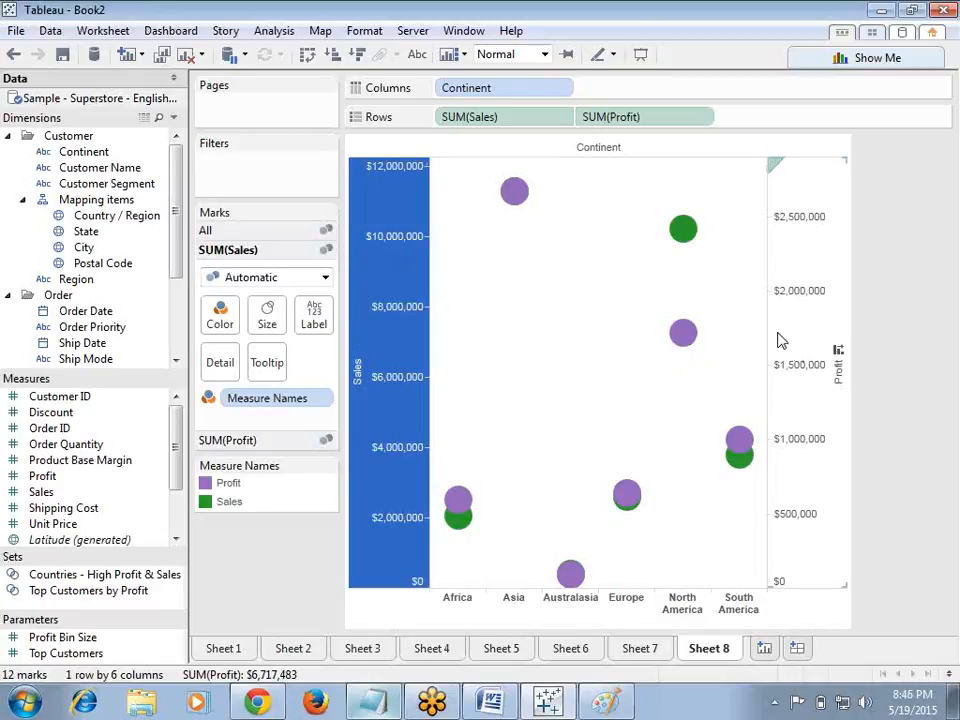
{"action": "left_click", "coordinate": [12, 54]}
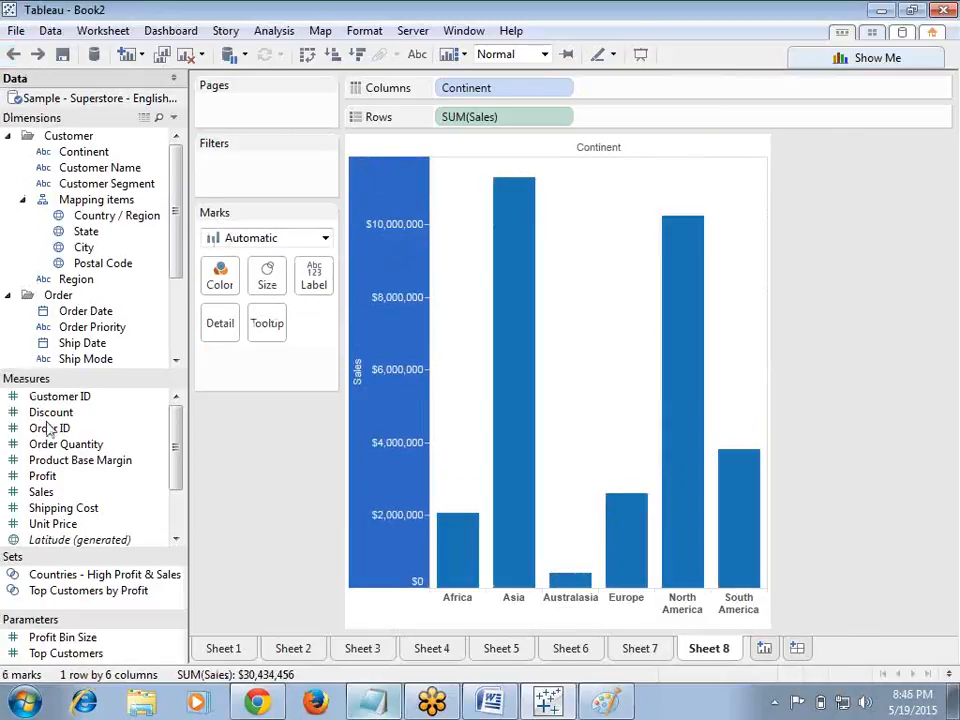
Step: Add Profit again as a dual axis opposite the Sales axis and compare the two axis scales
{"action": "left_click_drag", "start_coordinate": [58, 479], "coordinate": [758, 464]}
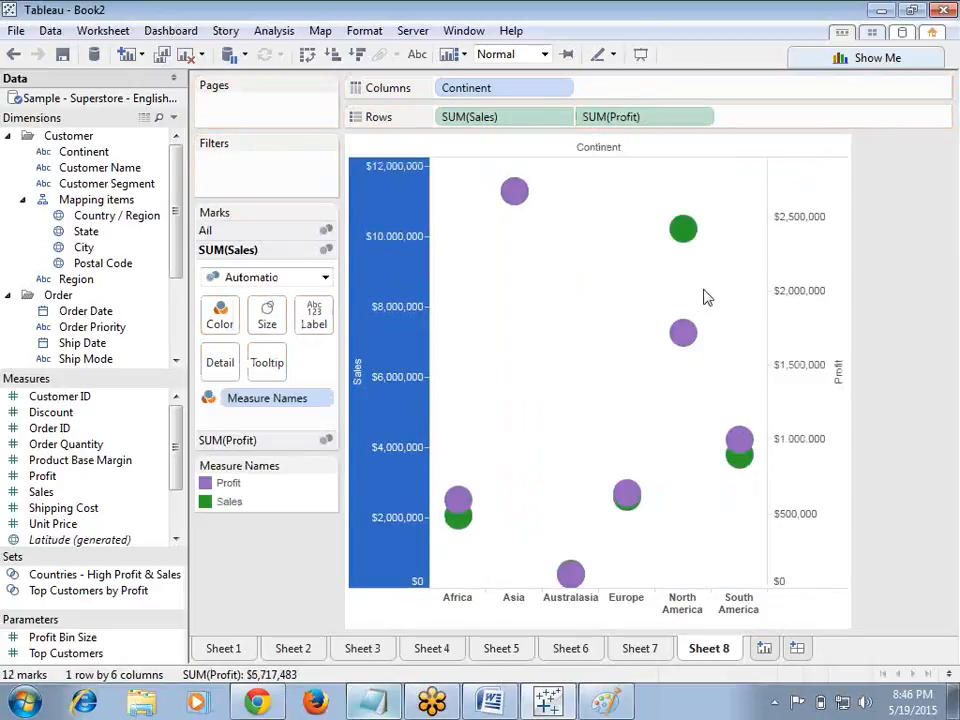
{"action": "left_click", "coordinate": [805, 273]}
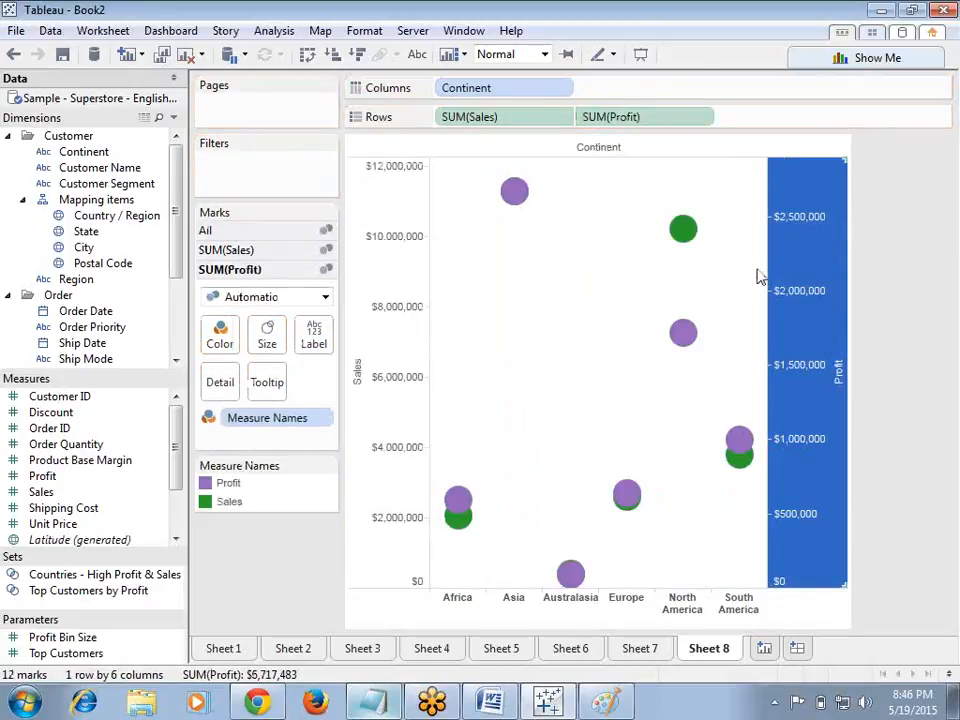
{"action": "left_click", "coordinate": [396, 272]}
{"action": "left_click", "coordinate": [797, 332]}
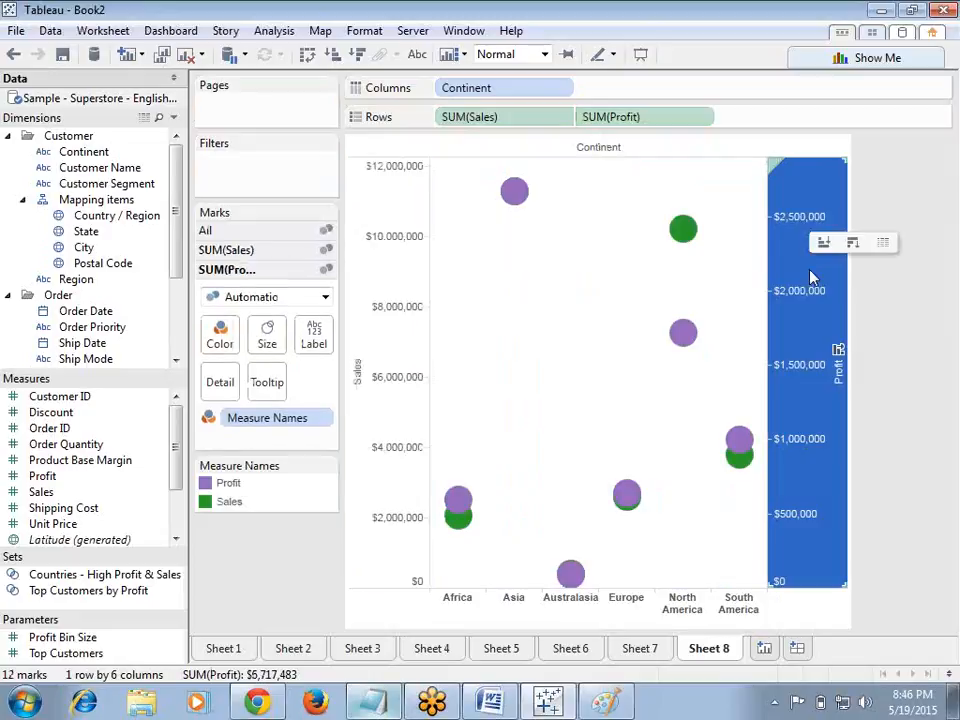
{"action": "mouse_move", "coordinate": [461, 524]}
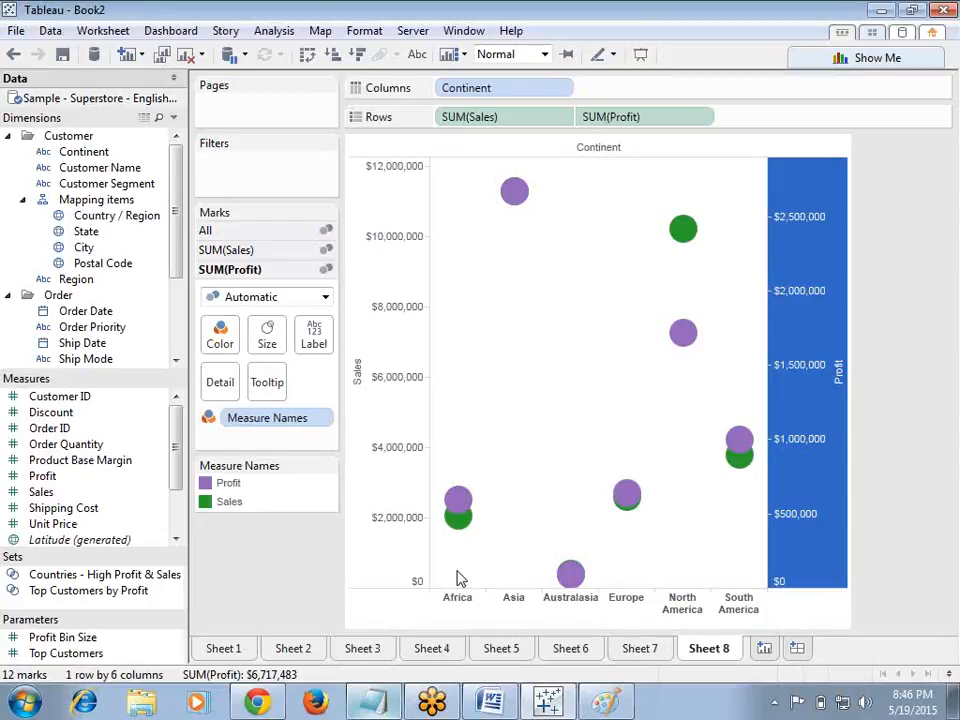
{"action": "left_click", "coordinate": [406, 540]}
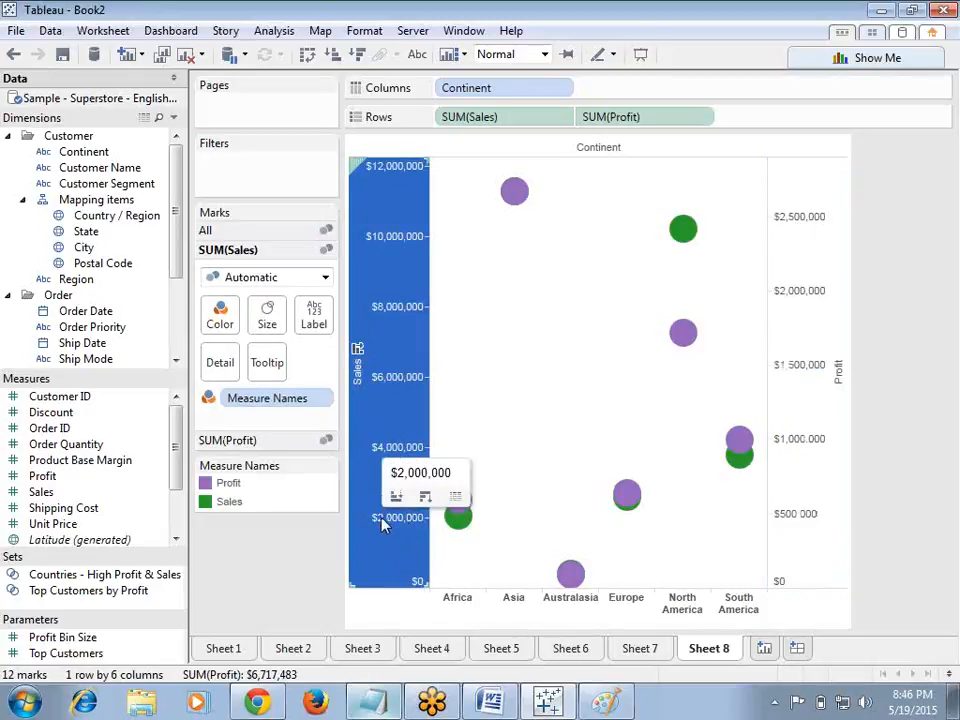
{"action": "left_click", "coordinate": [800, 538]}
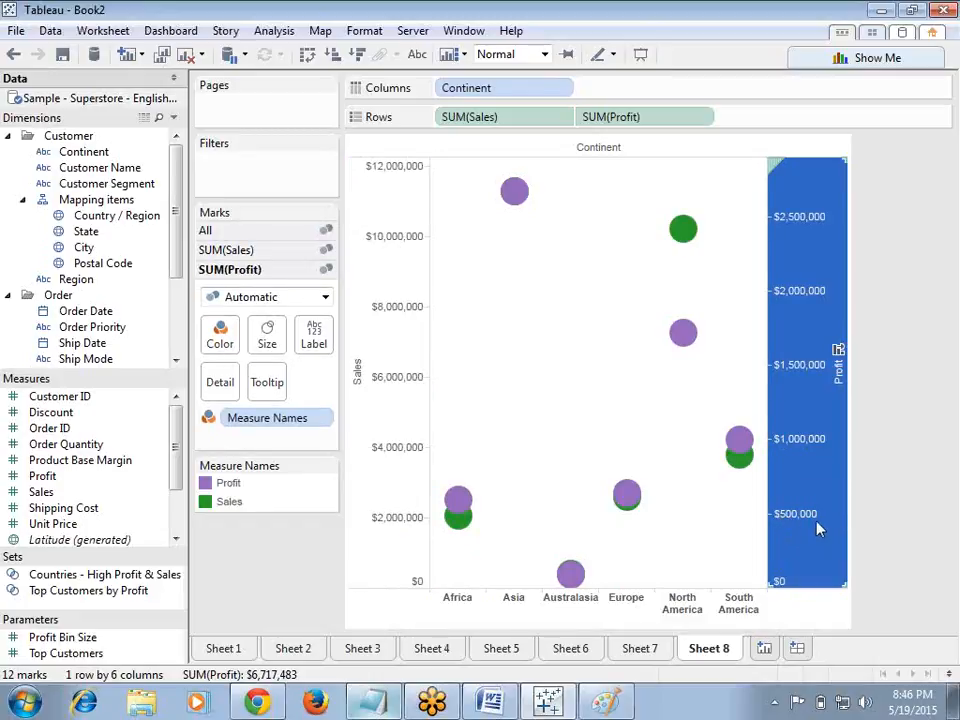
{"action": "mouse_move", "coordinate": [784, 515]}
{"action": "mouse_move", "coordinate": [811, 412]}
Step: Synchronize the Profit axis with the Sales axis
{"action": "right_click", "coordinate": [804, 386]}
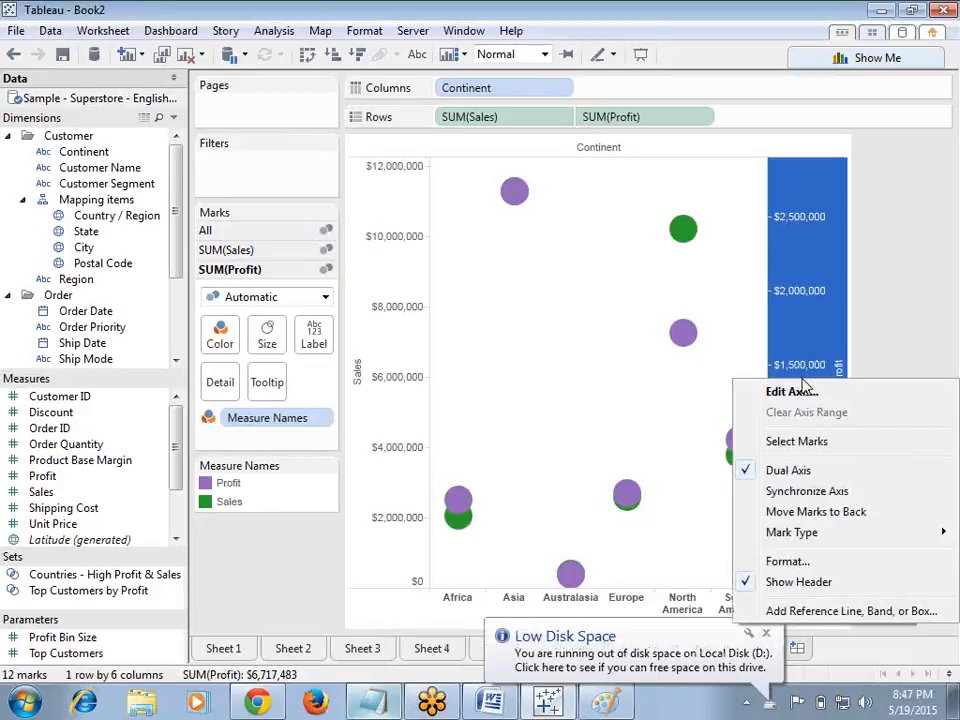
{"action": "left_click", "coordinate": [751, 499]}
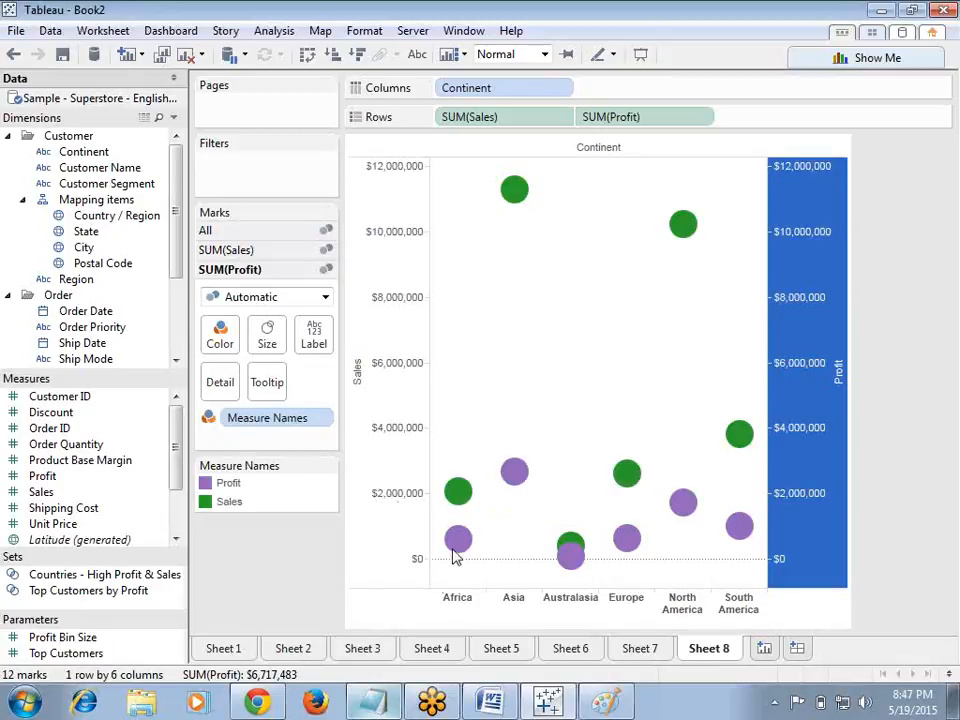
{"action": "mouse_move", "coordinate": [446, 548]}
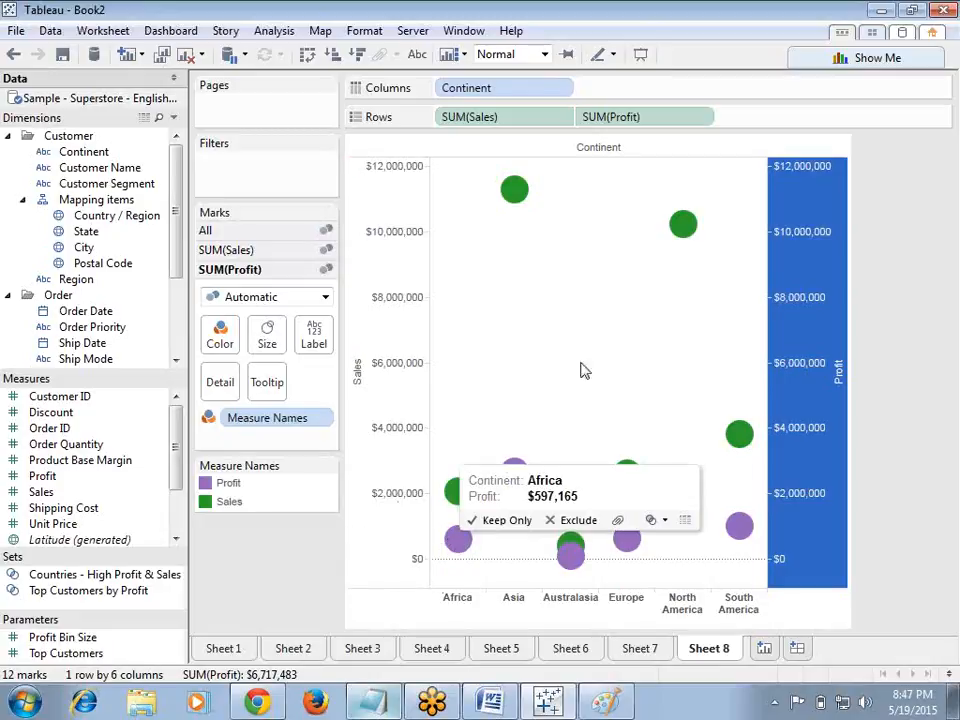
{"action": "mouse_move", "coordinate": [468, 497]}
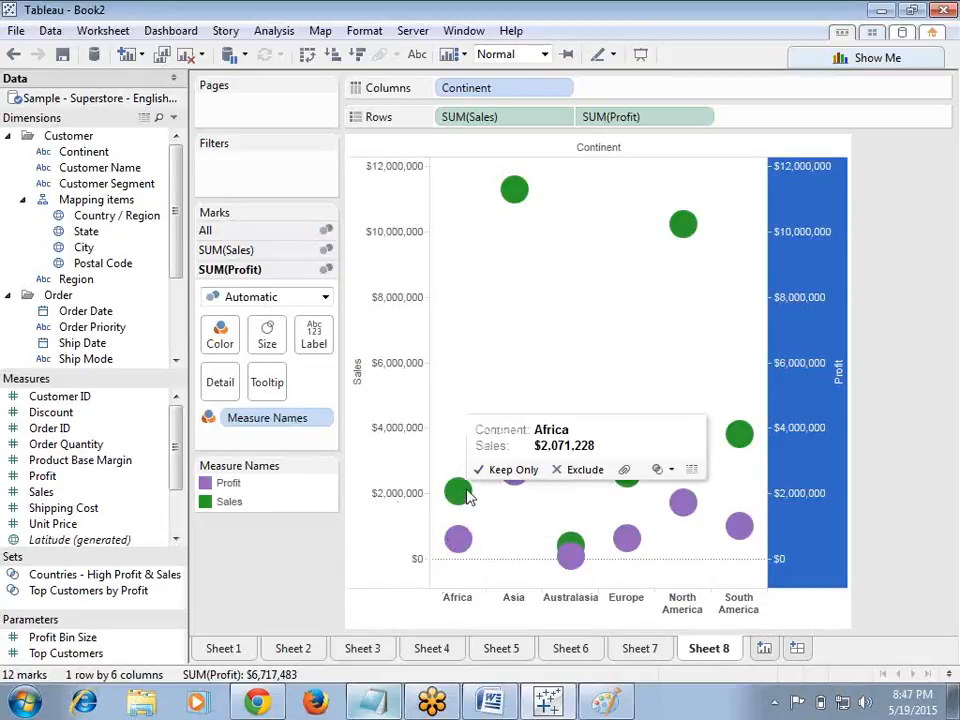
Step: Change the mark type of the Sales measure to Line
{"action": "left_click", "coordinate": [392, 330]}
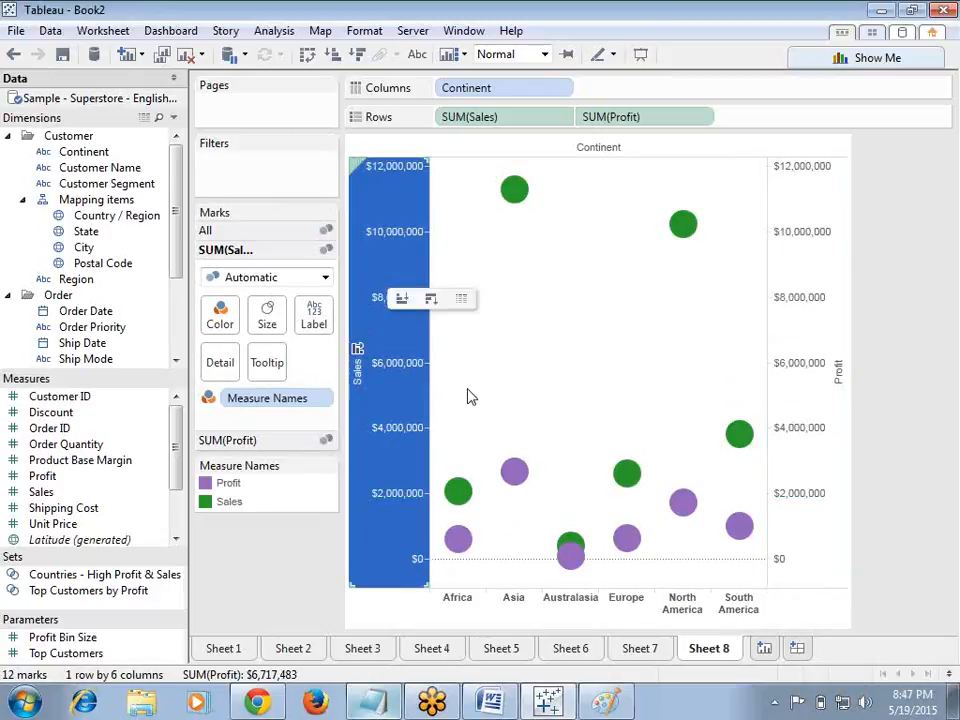
{"action": "left_click", "coordinate": [793, 320]}
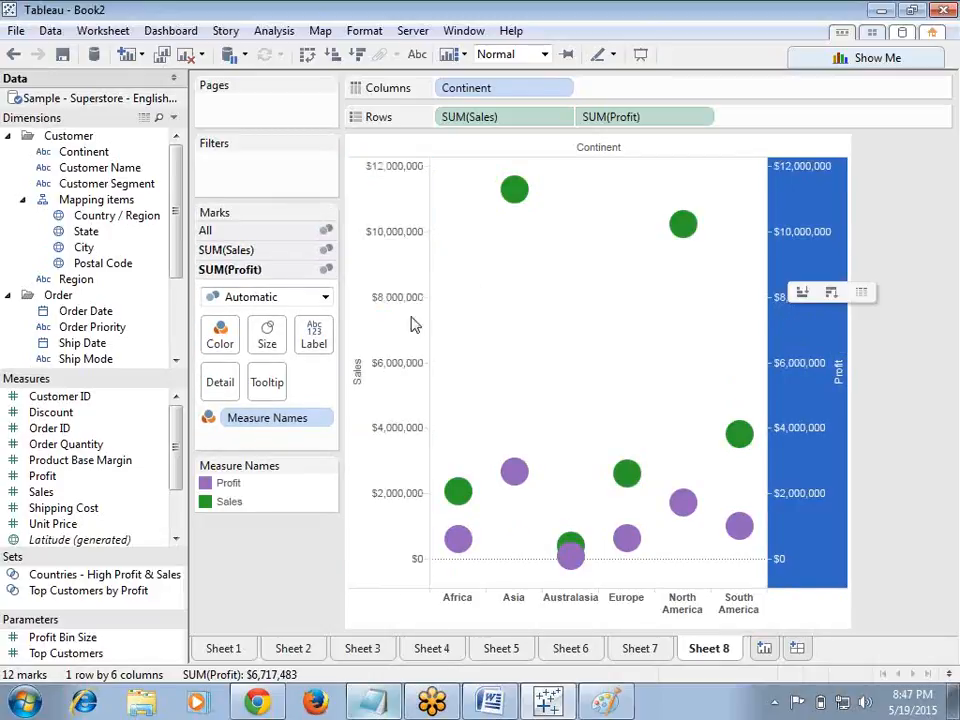
{"action": "left_click", "coordinate": [293, 252]}
{"action": "left_click", "coordinate": [326, 279]}
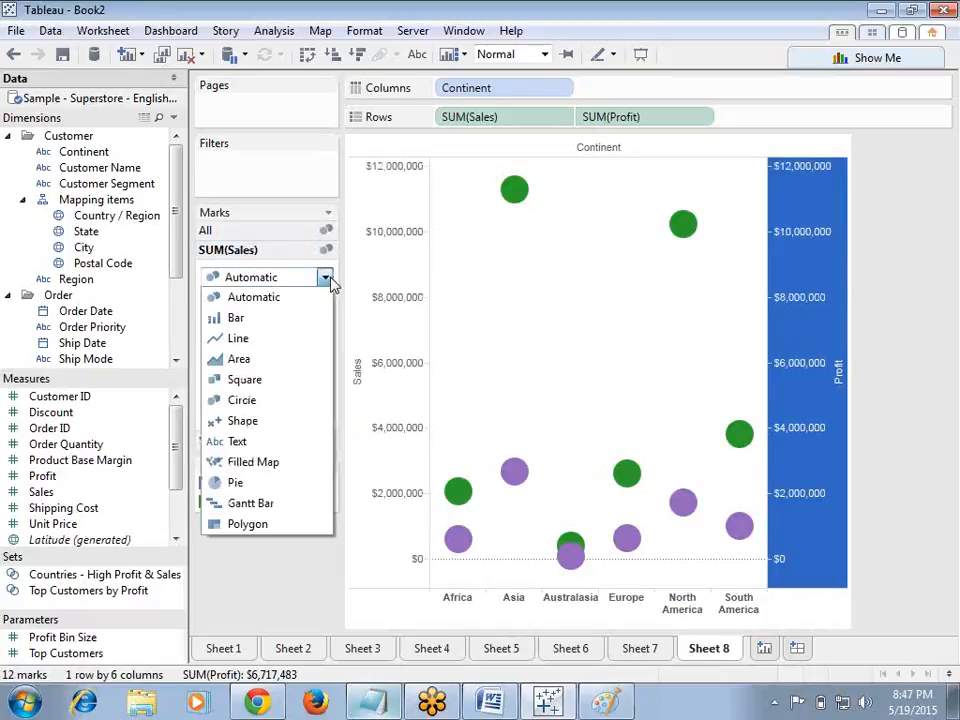
{"action": "left_click", "coordinate": [278, 340]}
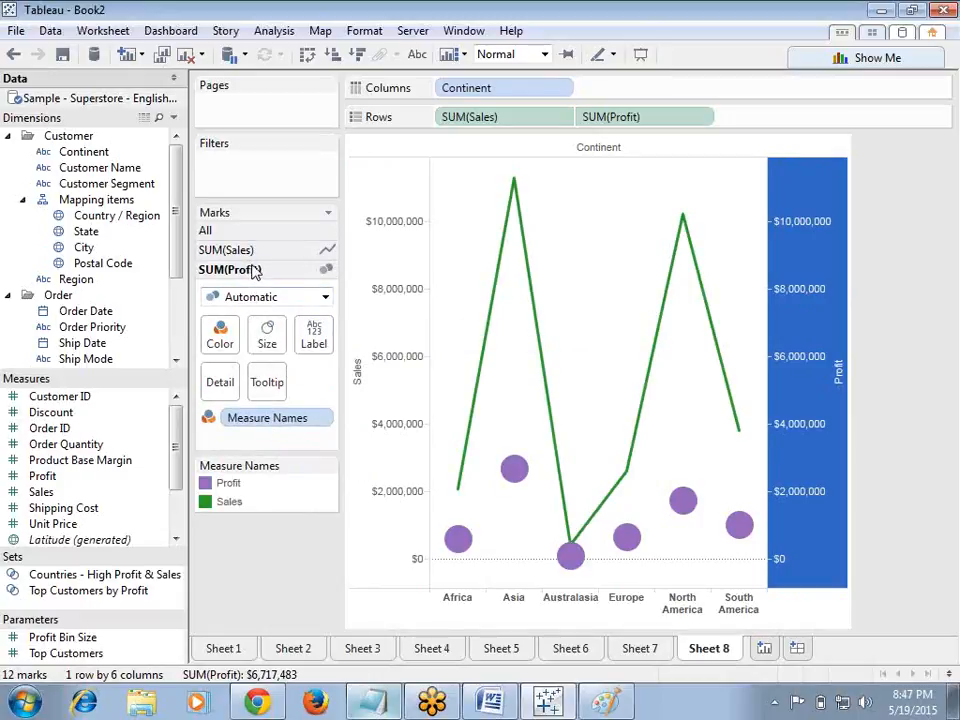
Step: Change the mark type of the Profit measure to Bar
{"action": "left_click", "coordinate": [325, 297]}
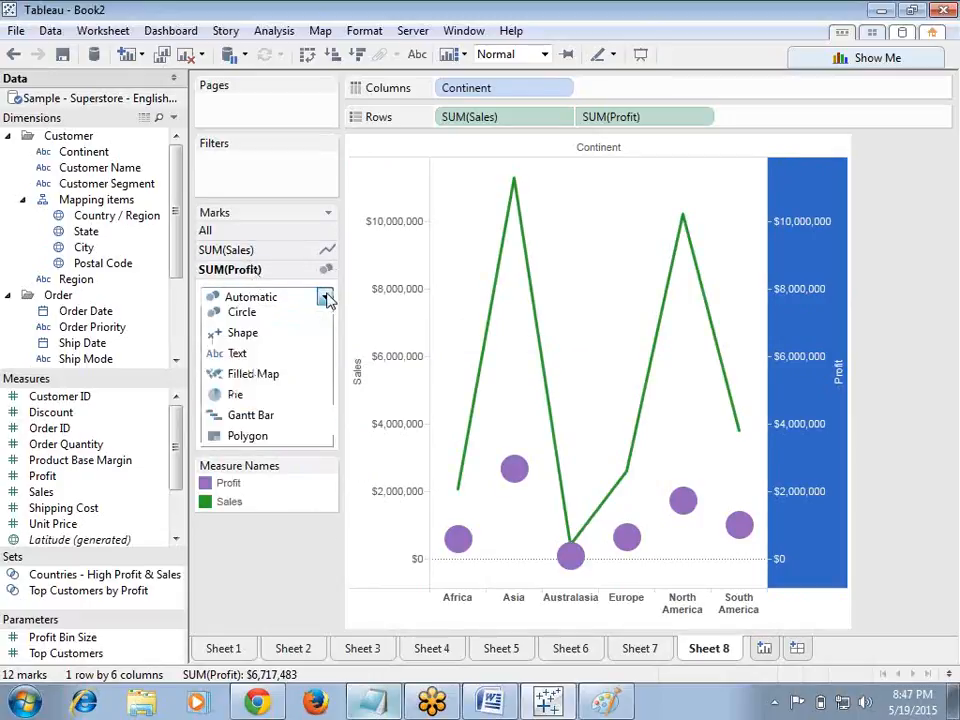
{"action": "left_click", "coordinate": [240, 335]}
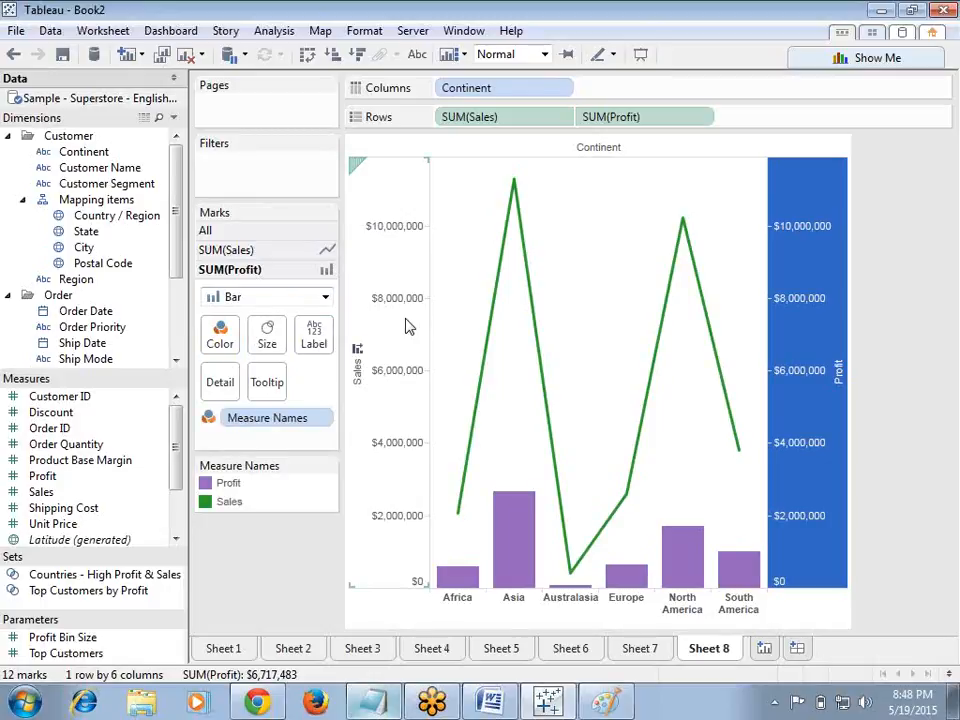
{"action": "left_click", "coordinate": [266, 253]}
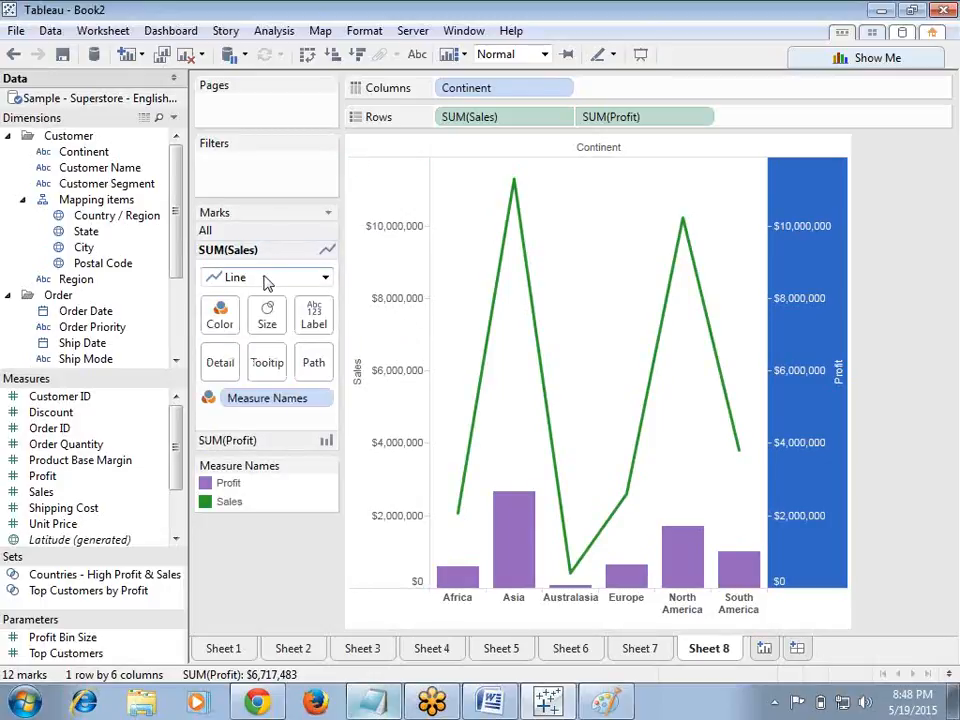
Step: Add the line 'synchronize axis' below the dual-axis notes in the Notepad file
{"action": "left_click", "coordinate": [256, 444]}
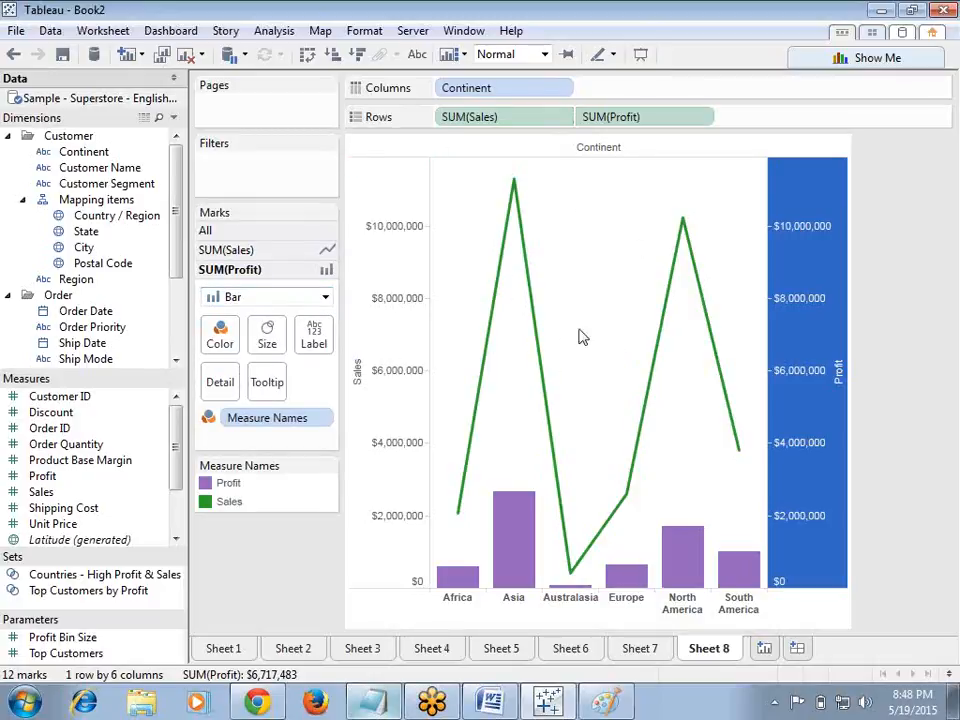
{"action": "mouse_move", "coordinate": [547, 326]}
{"action": "left_click", "coordinate": [340, 658]}
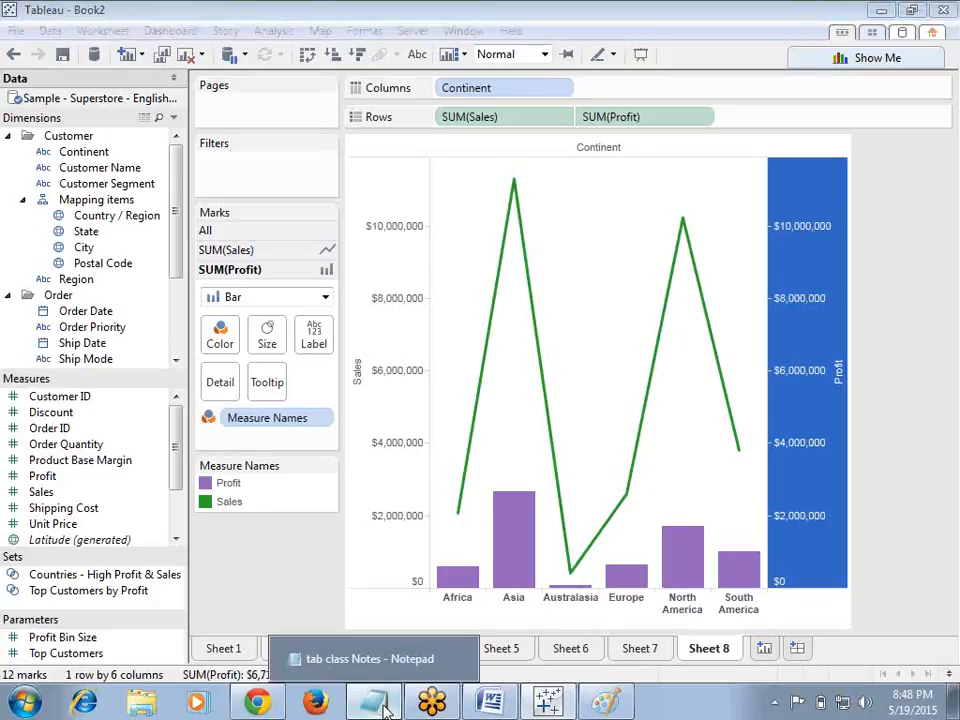
{"action": "left_click", "coordinate": [609, 451]}
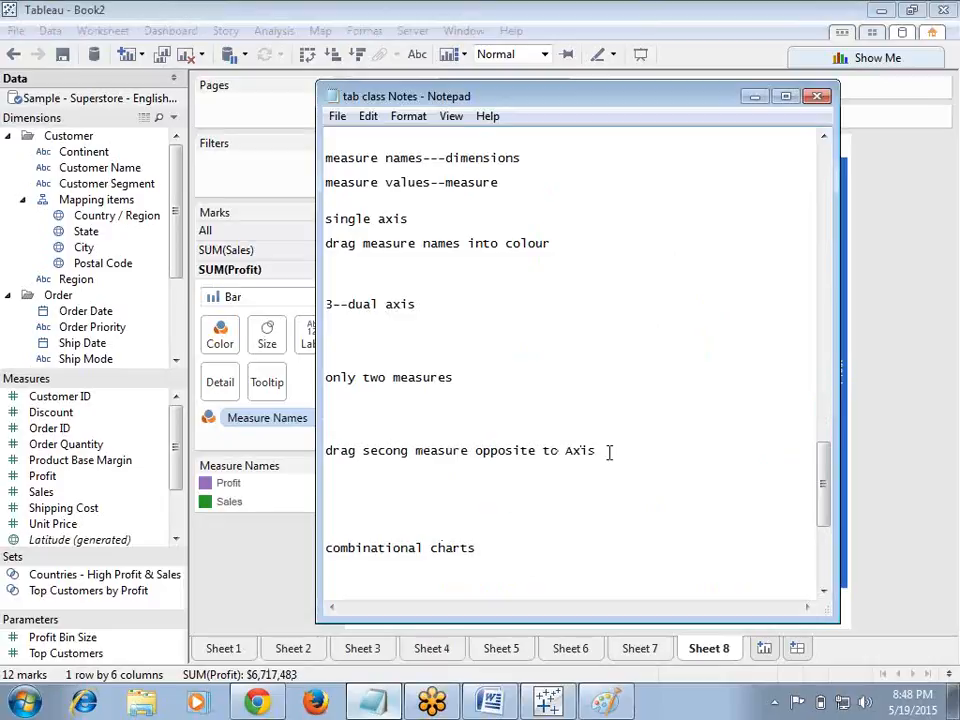
{"action": "key", "text": "Return"}
{"action": "key", "text": "Return"}
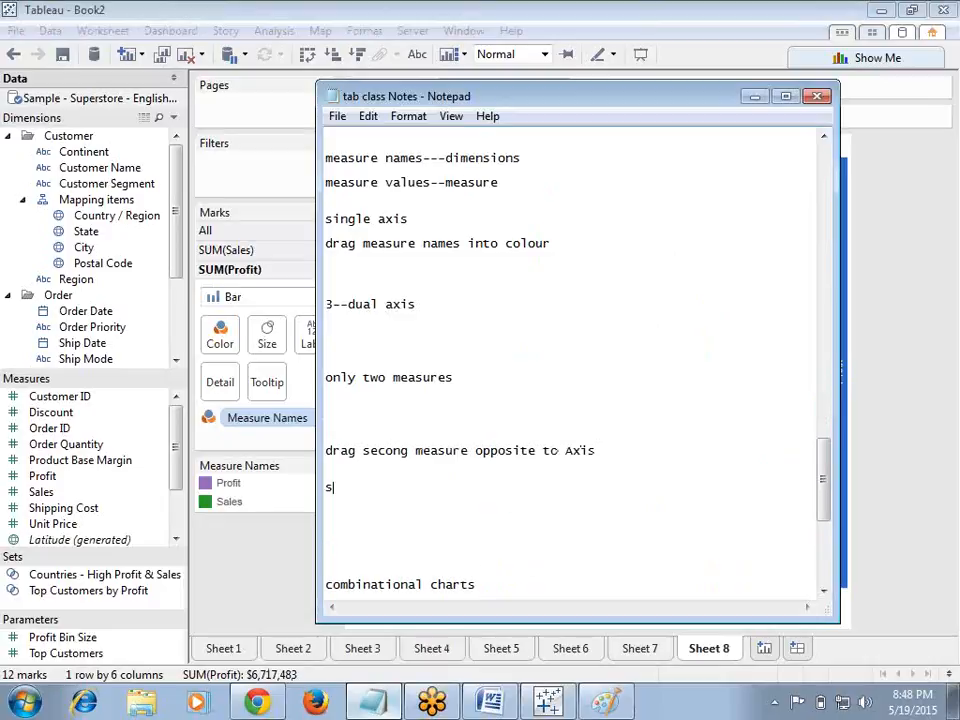
{"action": "type", "text": "synchronize axis"}
{"action": "key", "text": "Return"}
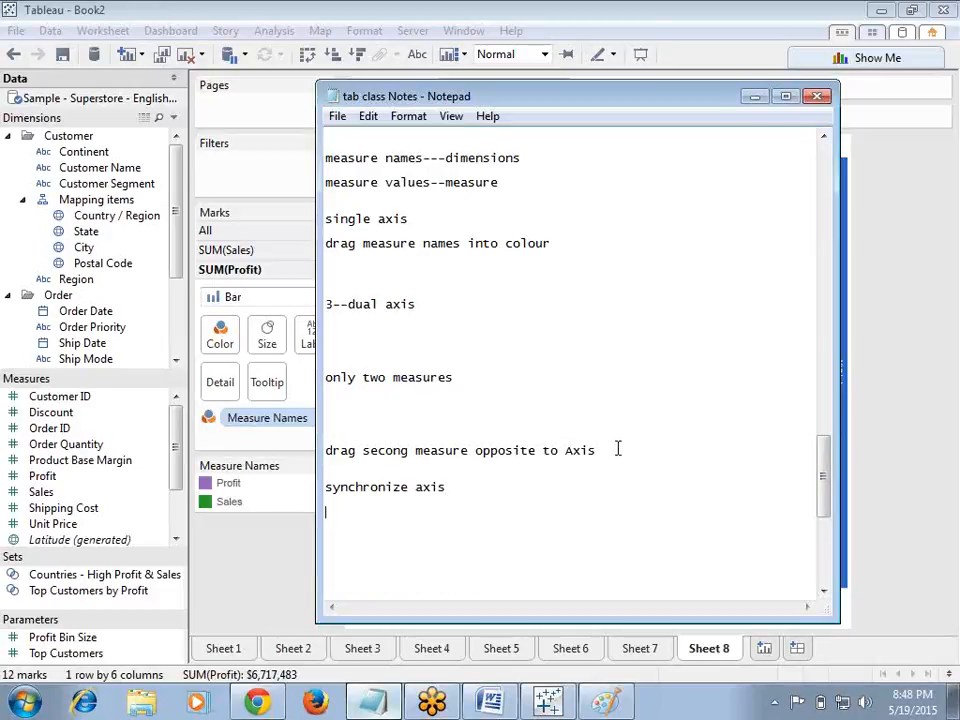
{"action": "left_click", "coordinate": [757, 97]}
Step: On a new worksheet, put the Order Date year on rows and Sales and Profit on columns
{"action": "mouse_move", "coordinate": [497, 335]}
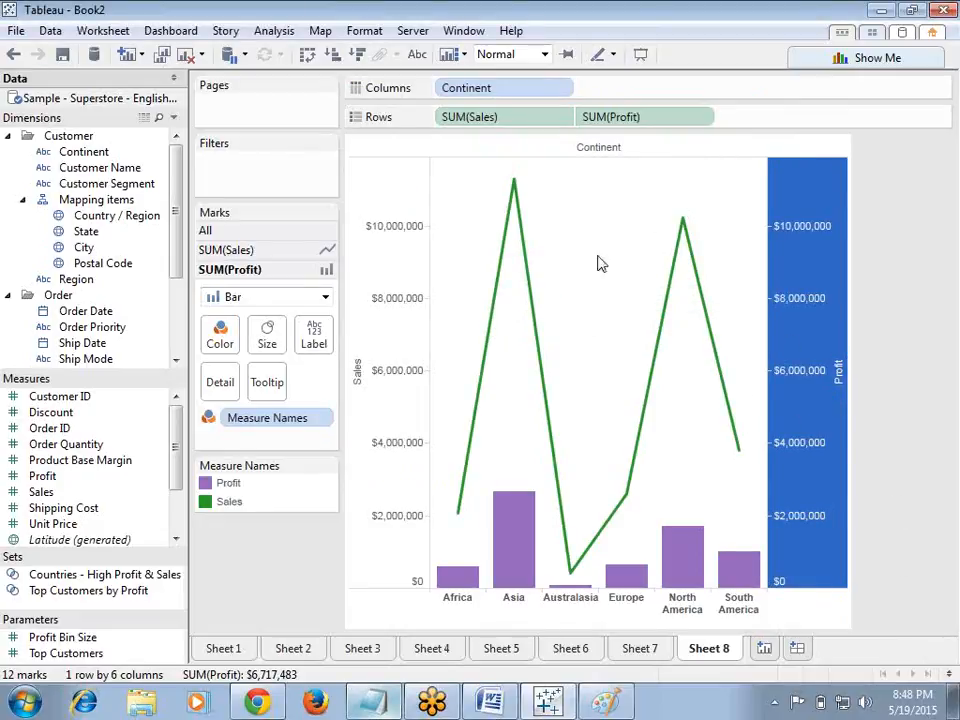
{"action": "left_click", "coordinate": [764, 648]}
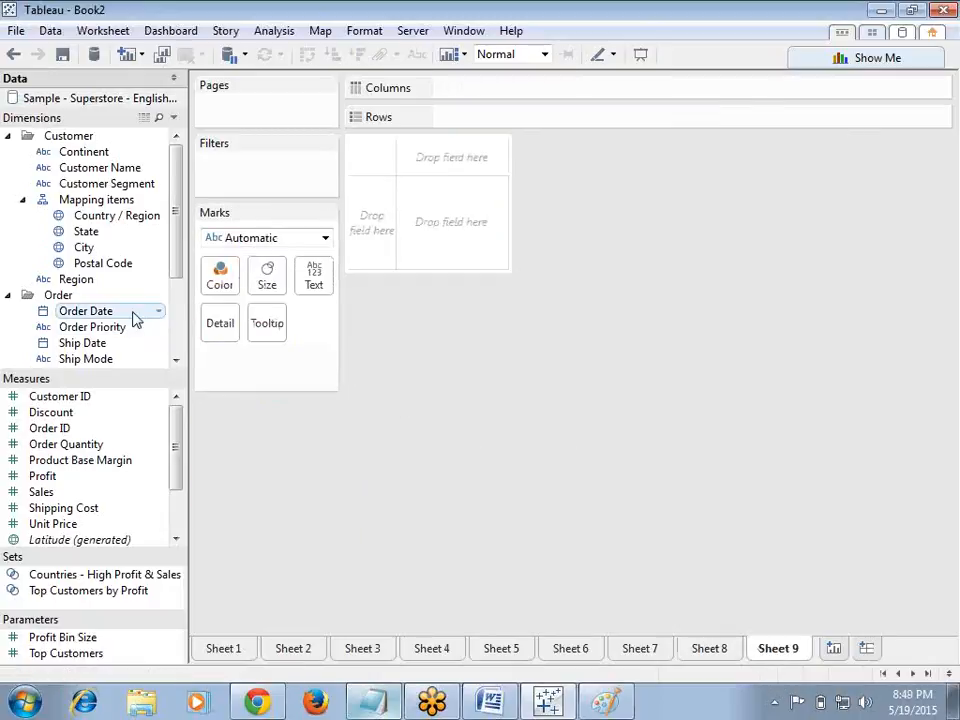
{"action": "left_click_drag", "start_coordinate": [124, 315], "coordinate": [508, 129]}
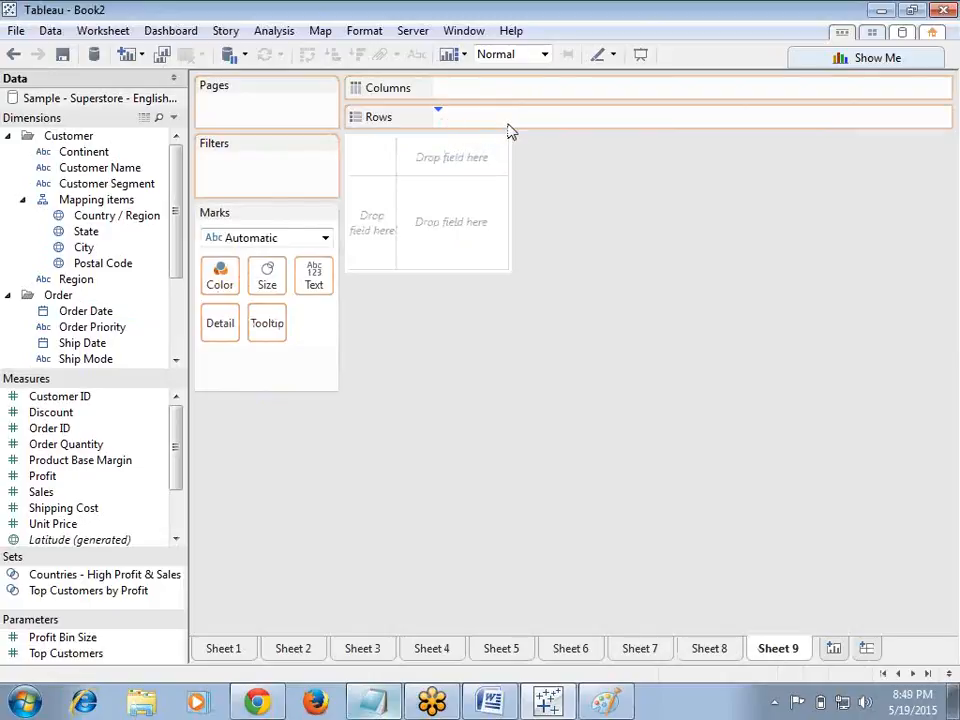
{"action": "left_click_drag", "start_coordinate": [38, 497], "coordinate": [472, 92]}
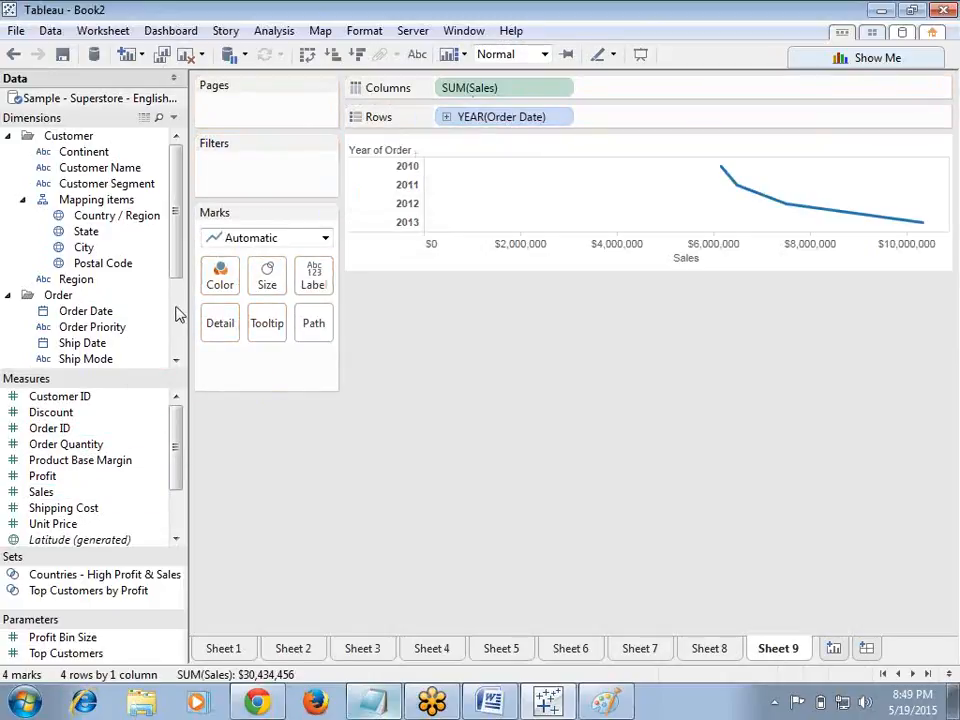
{"action": "left_click_drag", "start_coordinate": [155, 481], "coordinate": [649, 92]}
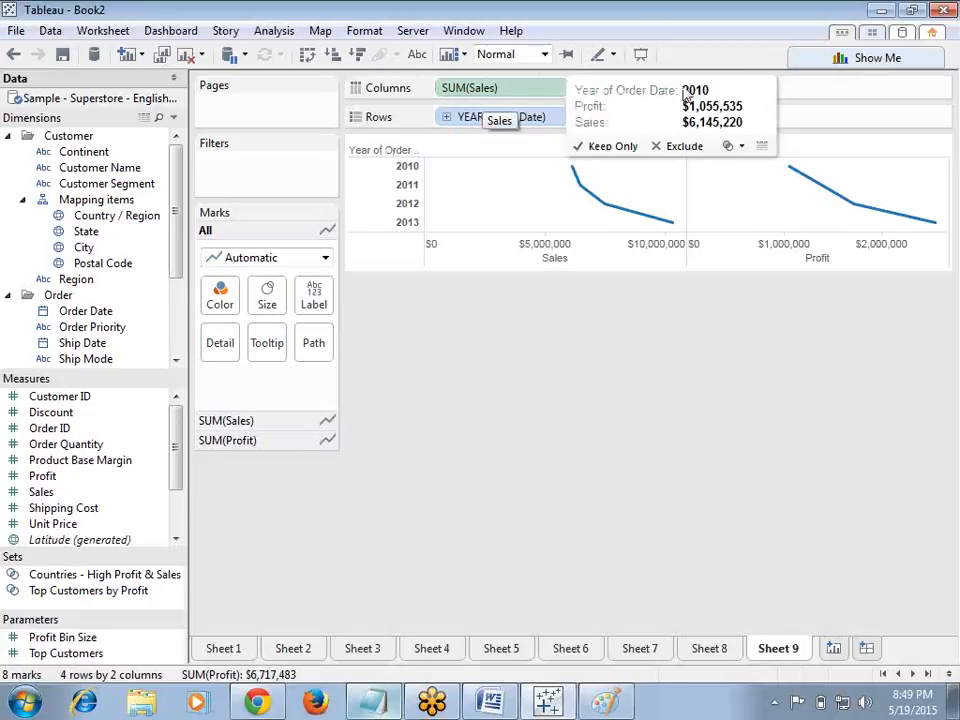
Step: Convert the view into a dual combination chart of Profit bars and Sales line by year
{"action": "left_click", "coordinate": [800, 60]}
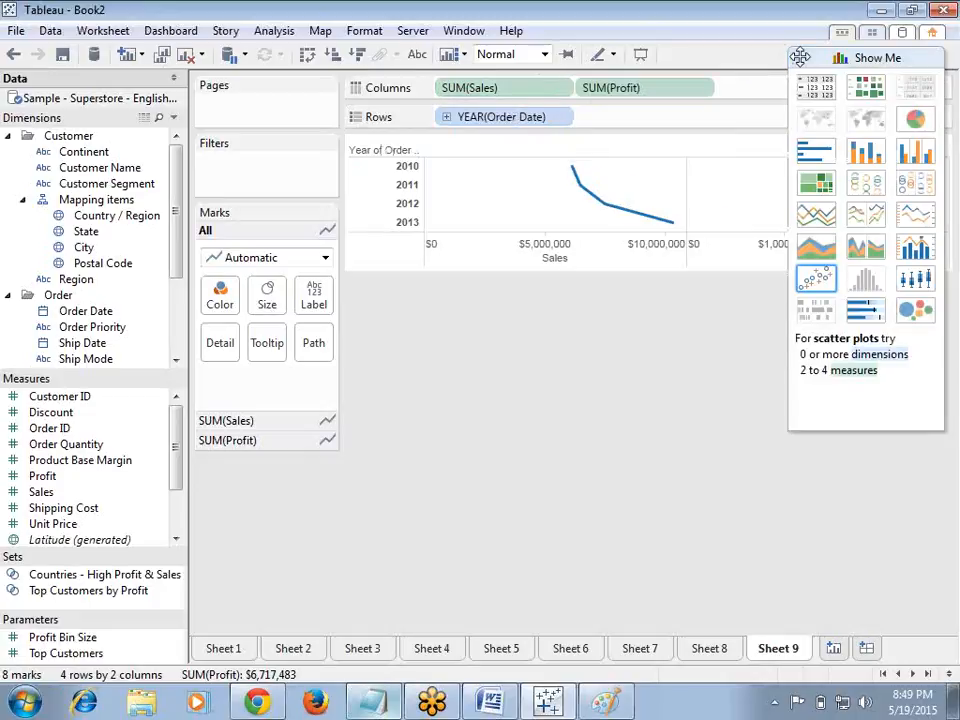
{"action": "left_click", "coordinate": [918, 250]}
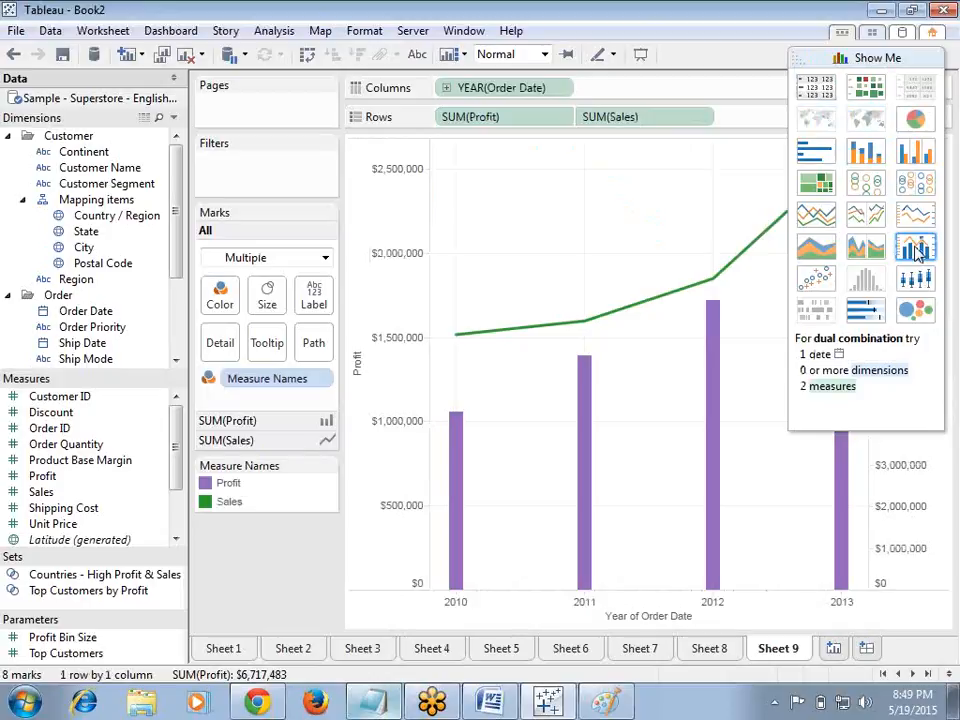
{"action": "left_click", "coordinate": [797, 62]}
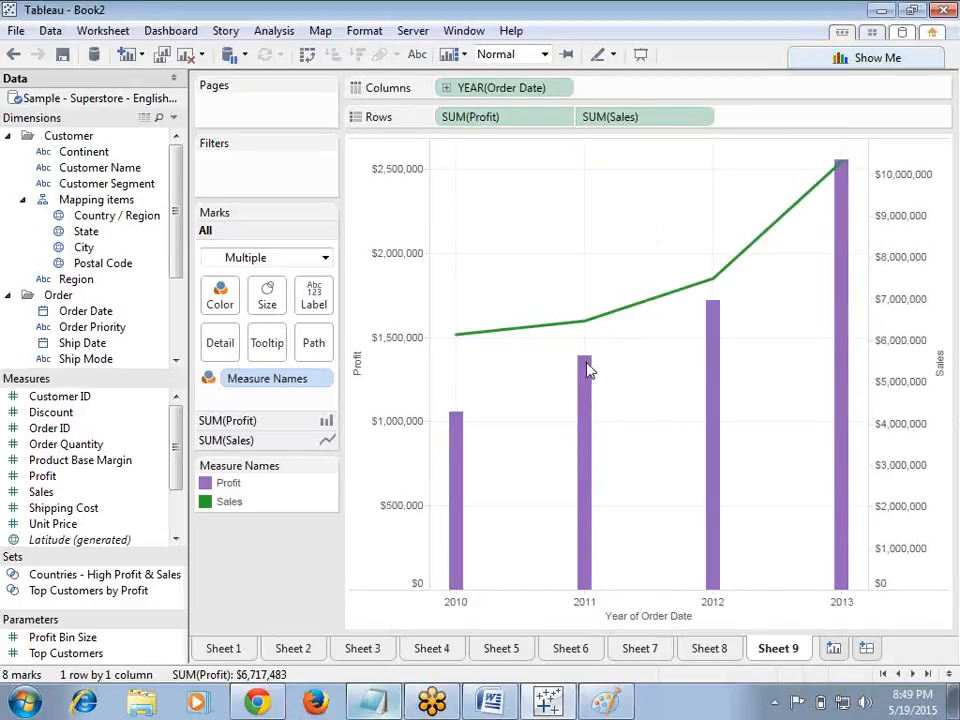
Step: Synchronize the Sales axis with the Profit axis
{"action": "mouse_move", "coordinate": [548, 336]}
{"action": "left_click", "coordinate": [889, 414]}
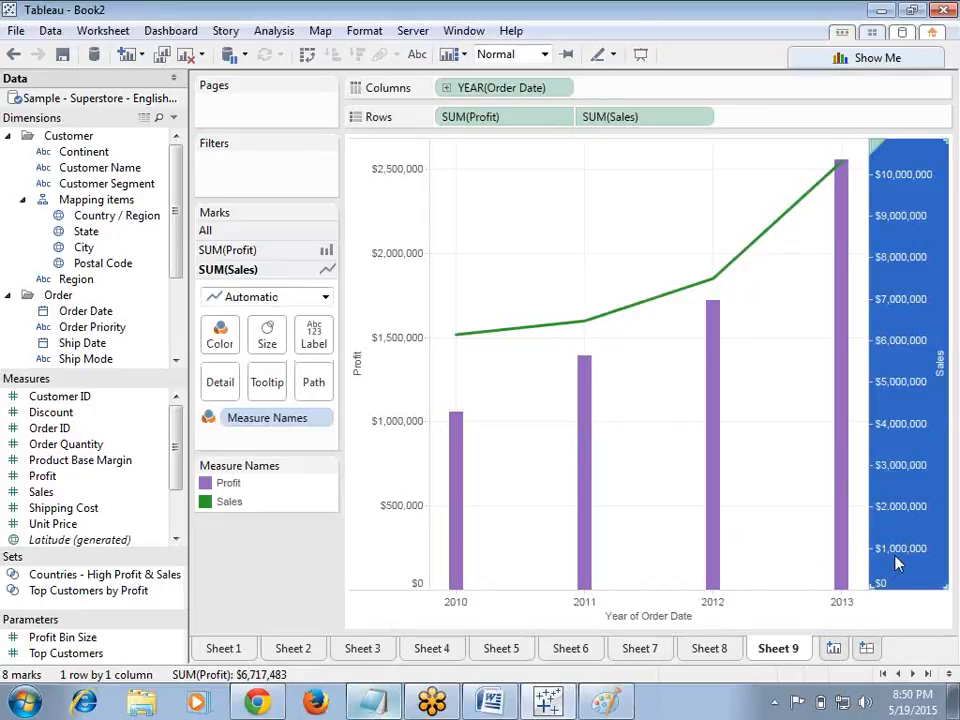
{"action": "double_click", "coordinate": [944, 390]}
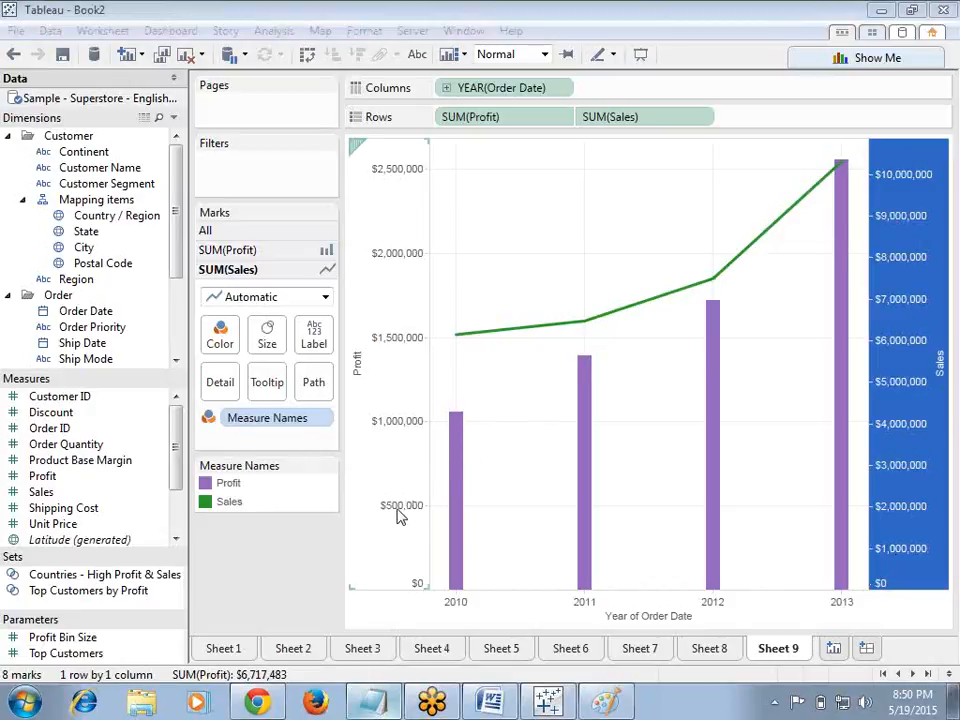
{"action": "right_click", "coordinate": [888, 408]}
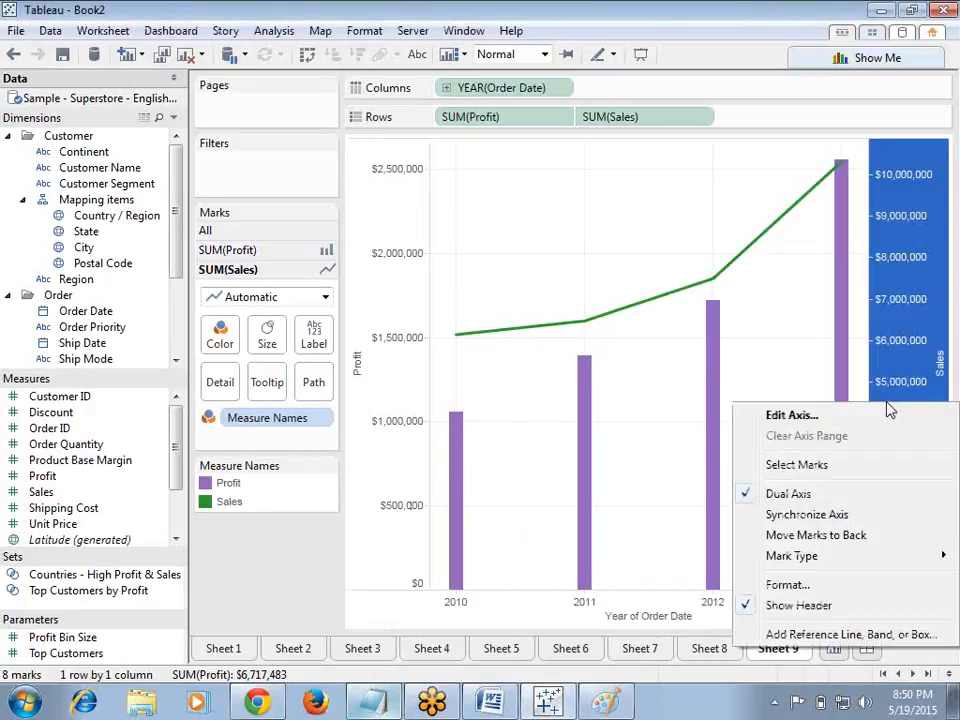
{"action": "left_click", "coordinate": [751, 519]}
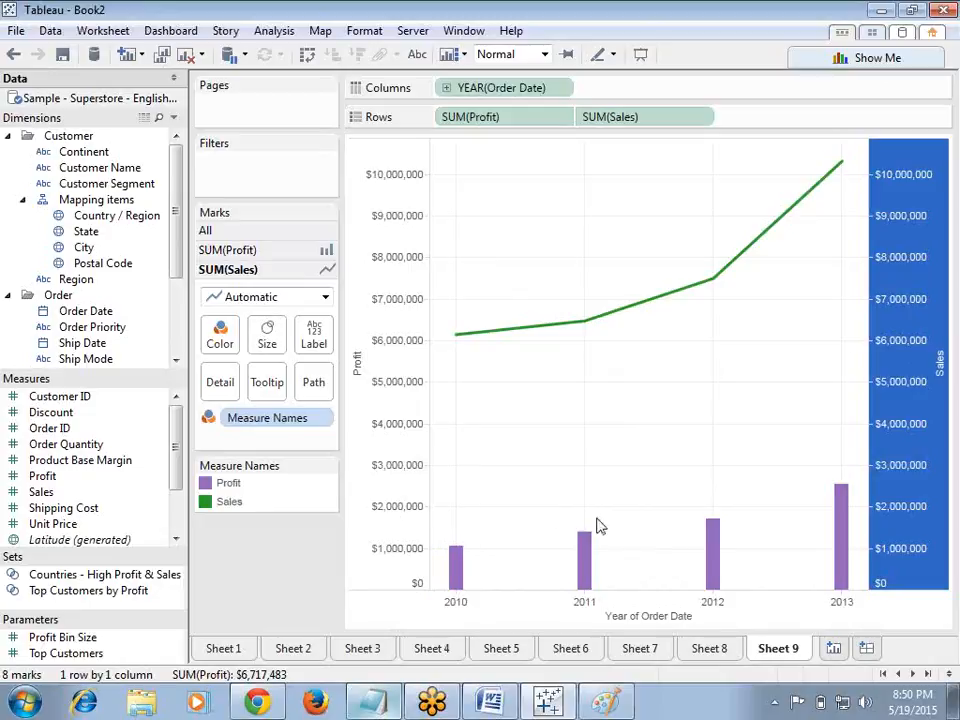
{"action": "left_click", "coordinate": [803, 57]}
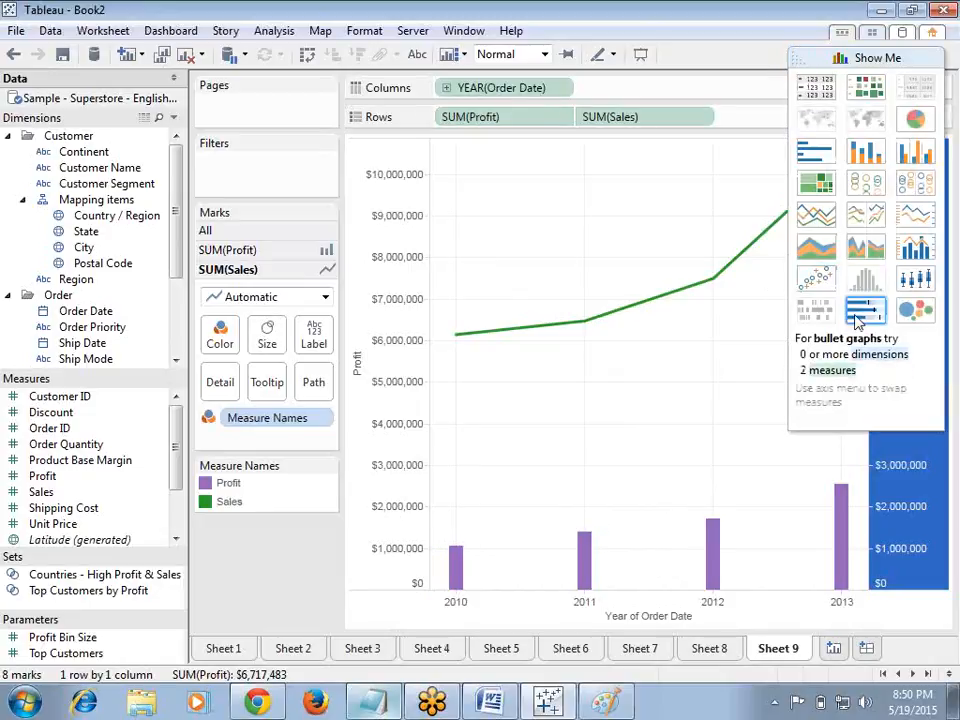
{"action": "left_click", "coordinate": [936, 133]}
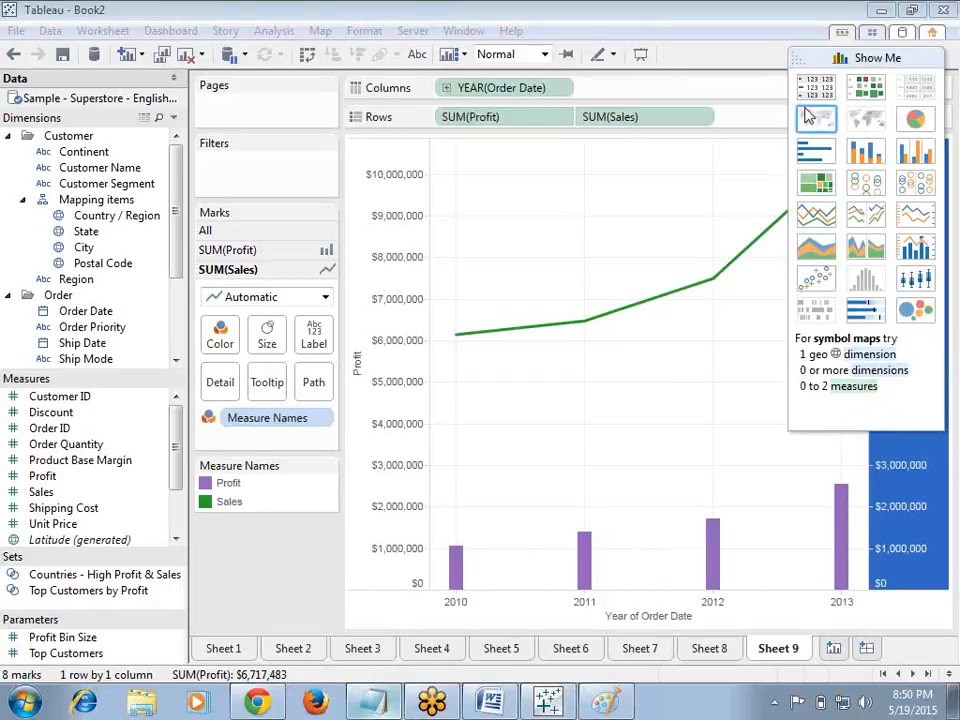
{"action": "left_click", "coordinate": [798, 57]}
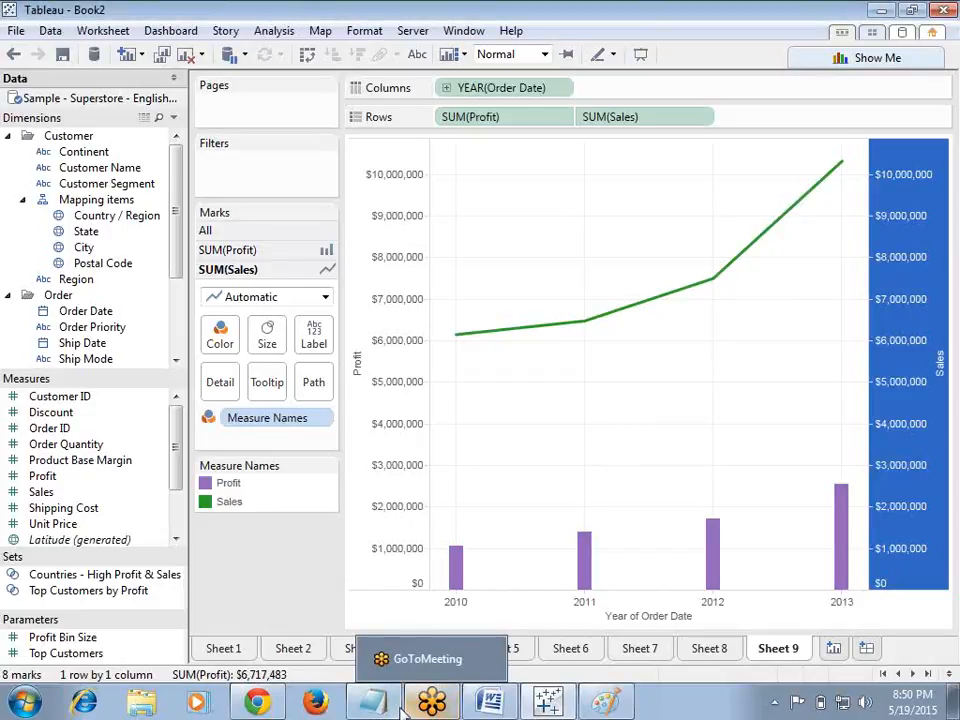
Step: Add blank lines below the 'combinational charts' heading in the Notepad notes
{"action": "left_click", "coordinate": [390, 657]}
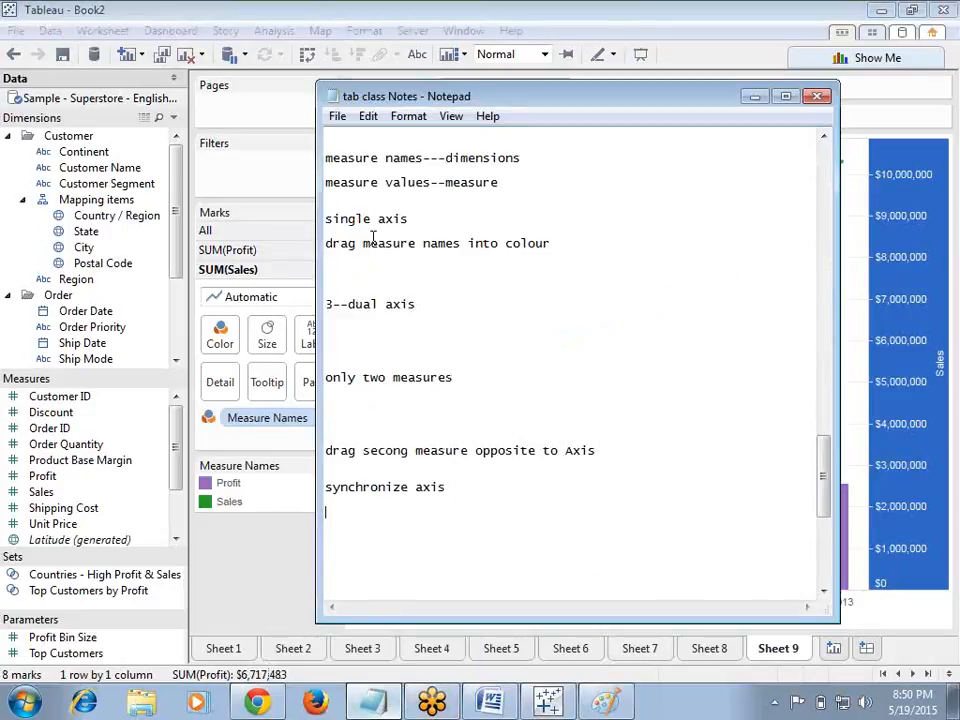
{"action": "left_click_drag", "start_coordinate": [825, 476], "coordinate": [811, 501]}
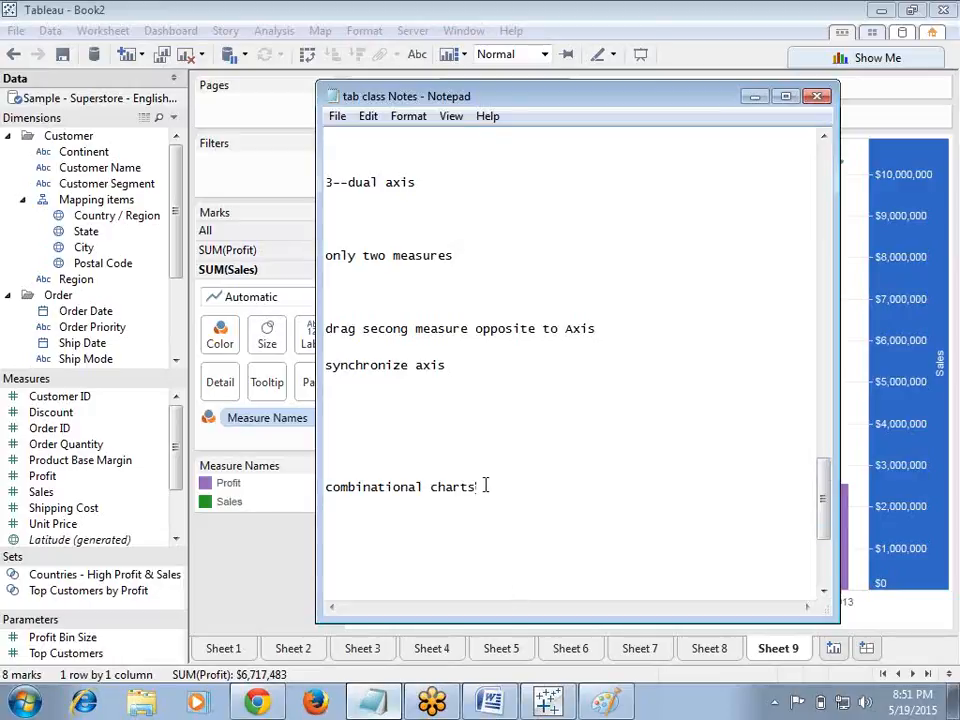
{"action": "key", "text": "Return"}
{"action": "key", "text": "Return"}
{"action": "left_click", "coordinate": [755, 97]}
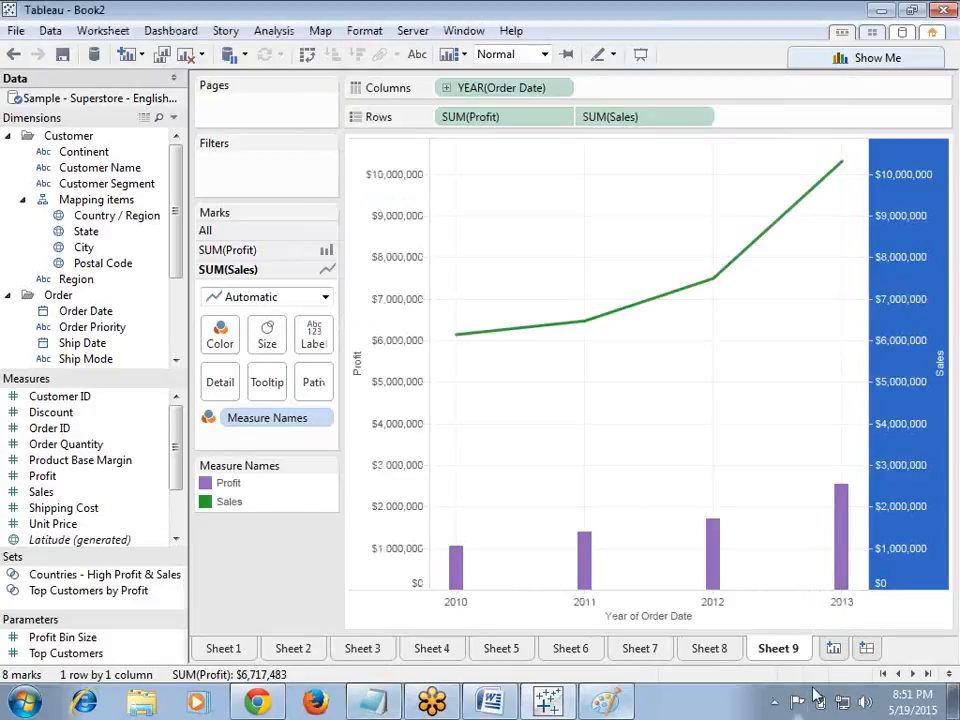
Step: On a new worksheet, plot Sales, Profit, average Product Base Margin and Order Quantity by Continent, with continents across the horizontal axis
{"action": "left_click", "coordinate": [834, 650]}
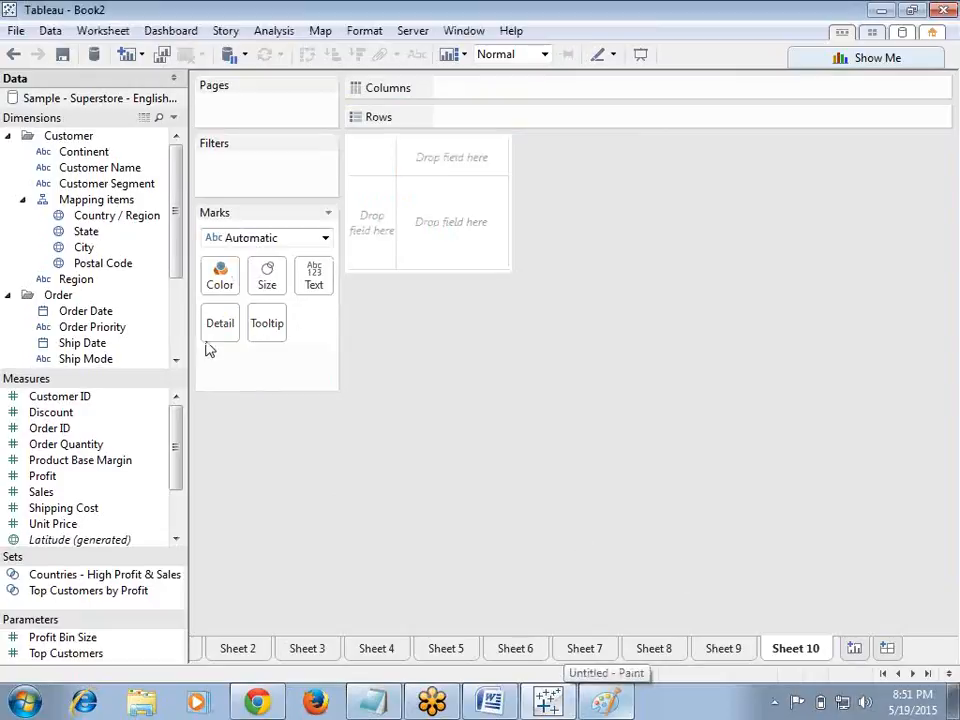
{"action": "left_click_drag", "start_coordinate": [86, 152], "coordinate": [488, 119]}
{"action": "left_click", "coordinate": [46, 491]}
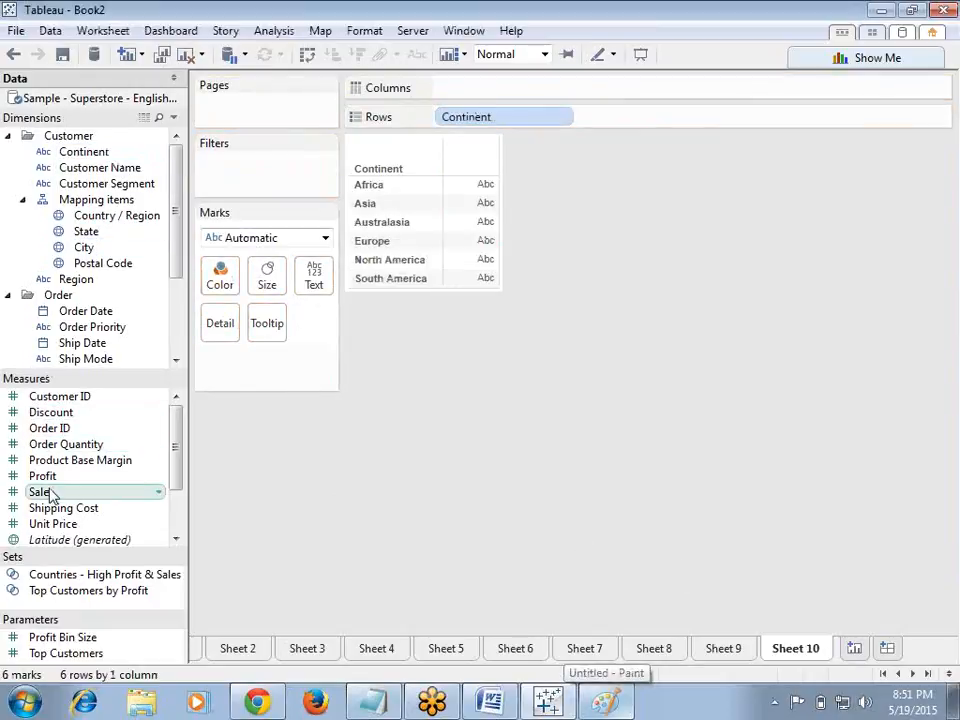
{"action": "left_click_drag", "start_coordinate": [60, 491], "coordinate": [655, 98]}
{"action": "left_click_drag", "start_coordinate": [121, 464], "coordinate": [850, 95]}
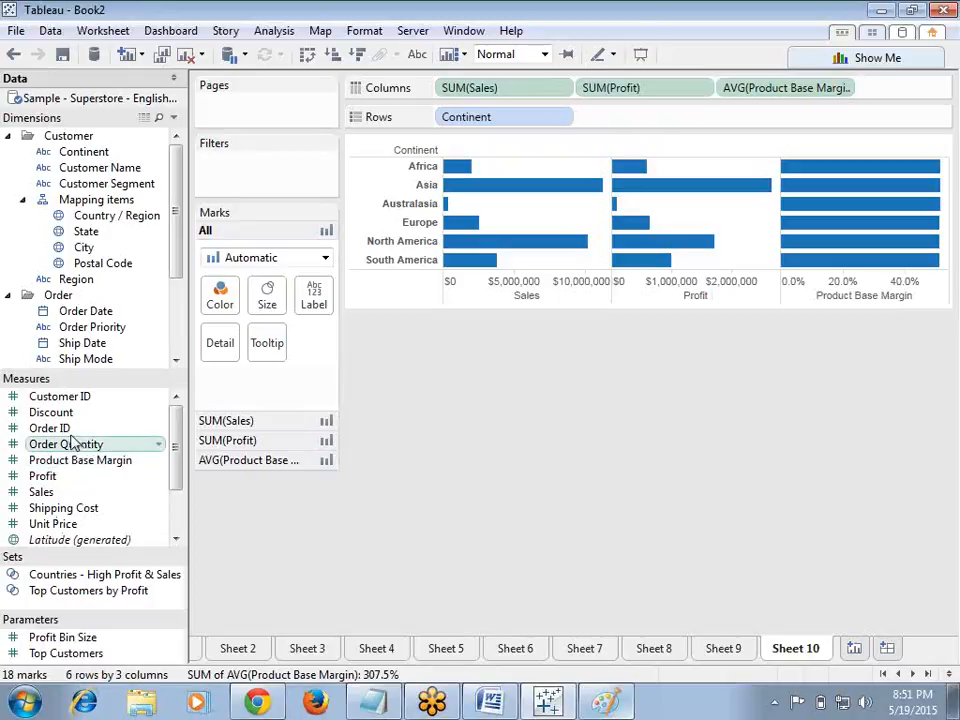
{"action": "left_click_drag", "start_coordinate": [75, 450], "coordinate": [887, 90]}
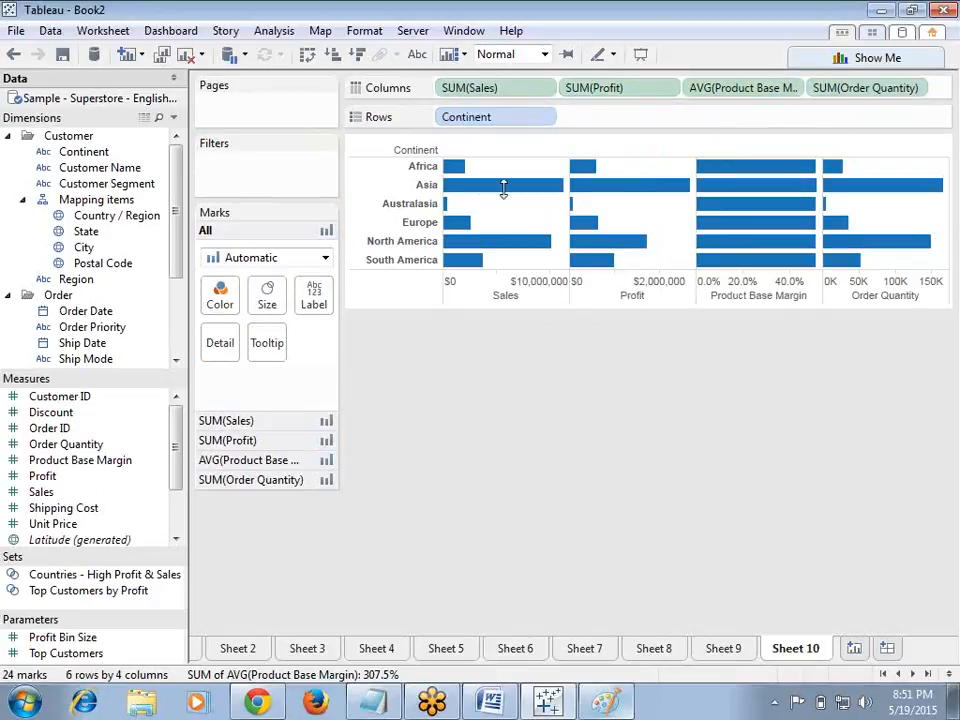
{"action": "left_click", "coordinate": [308, 56]}
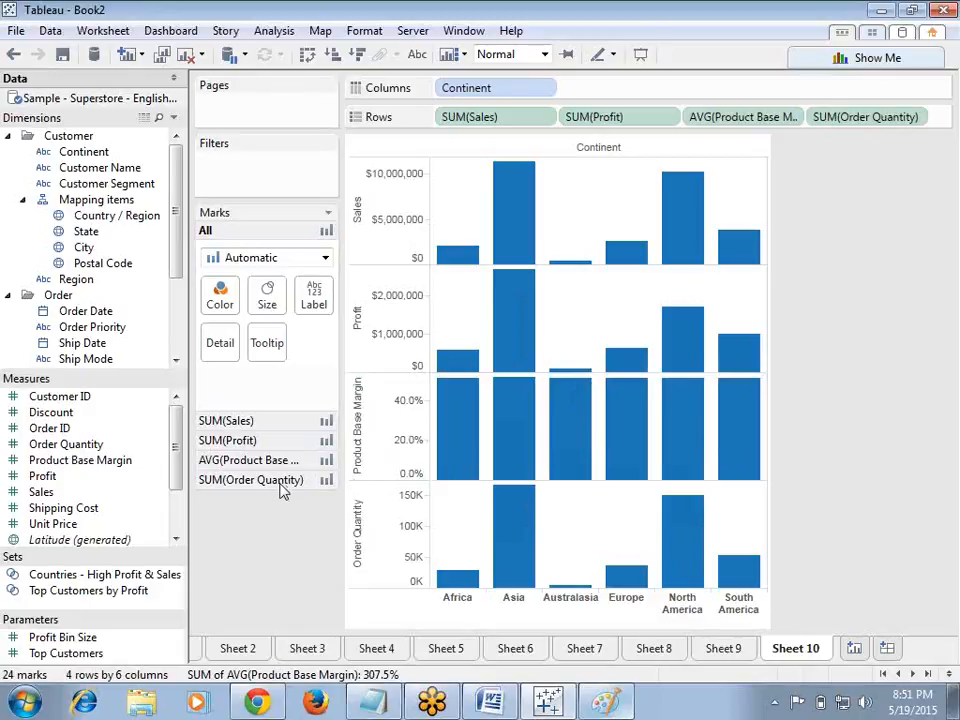
Step: Change the mark type of the Sales measure to Line
{"action": "left_click", "coordinate": [370, 225]}
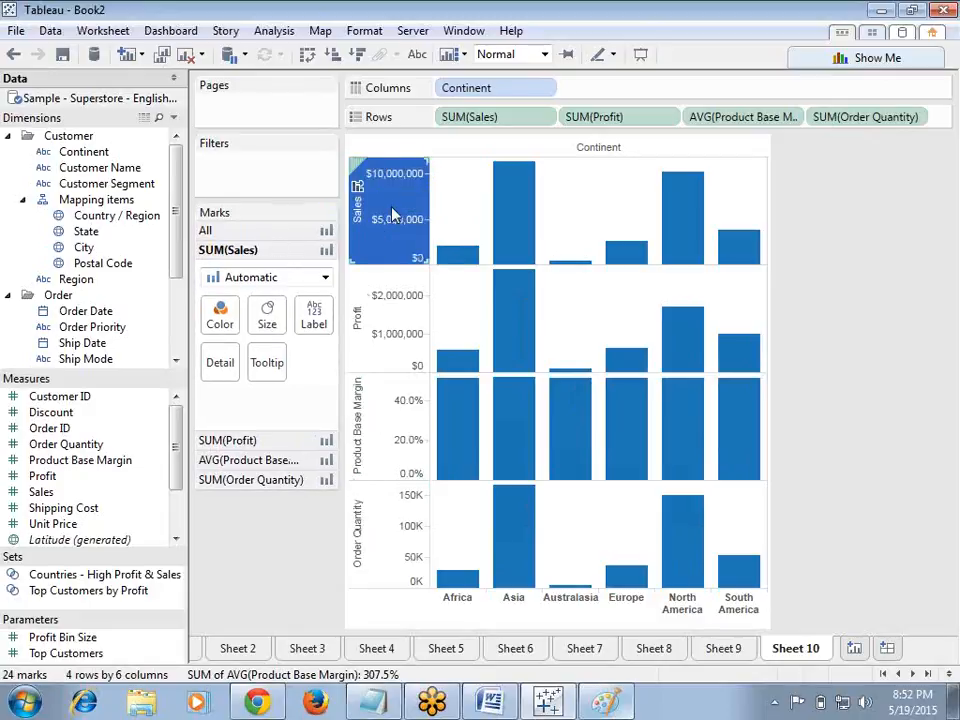
{"action": "left_click", "coordinate": [324, 275]}
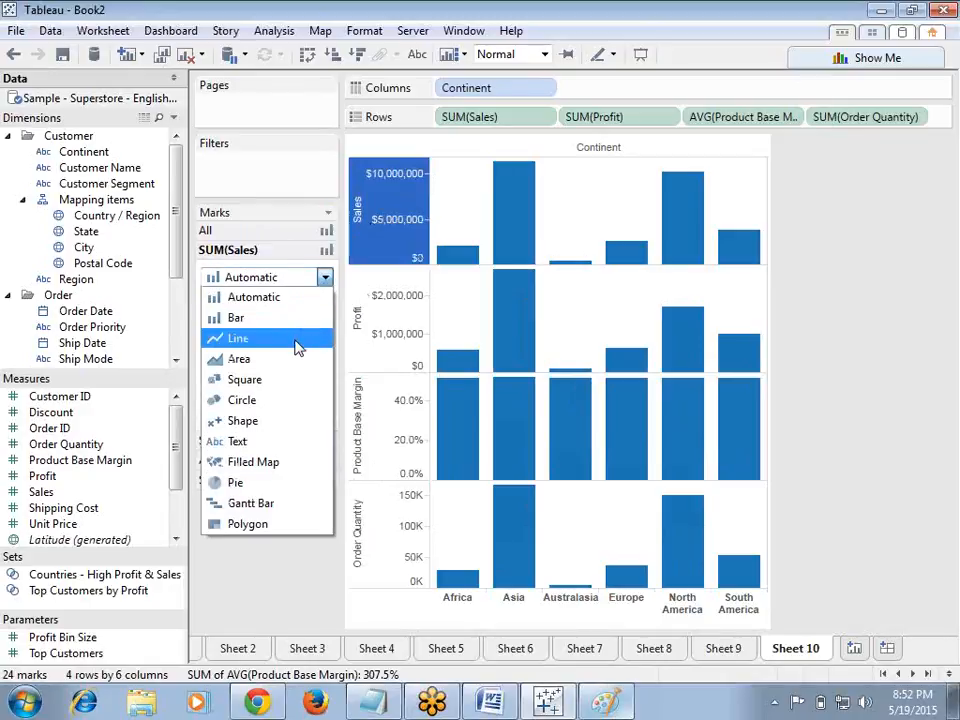
{"action": "left_click", "coordinate": [297, 343]}
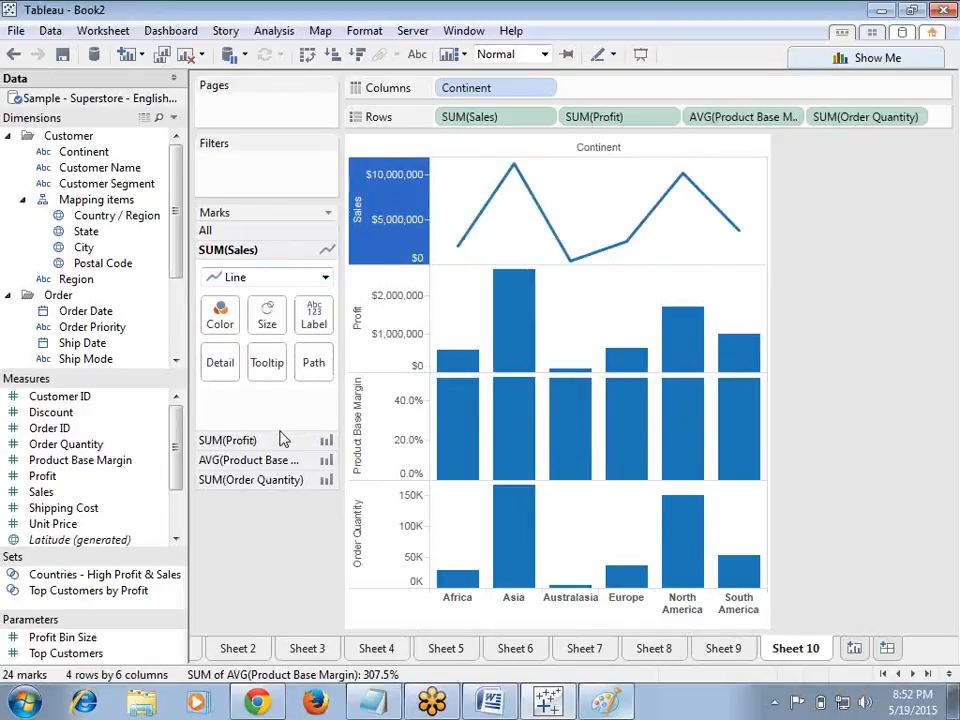
Step: Change the mark type of the Profit measure to Square
{"action": "left_click", "coordinate": [385, 335]}
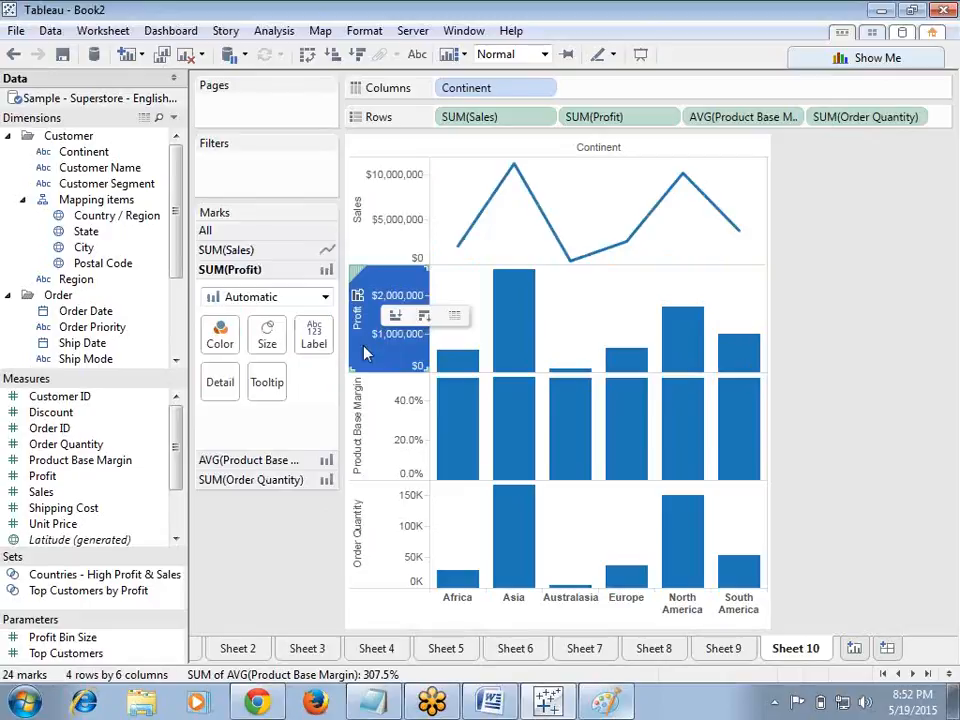
{"action": "left_click", "coordinate": [325, 297]}
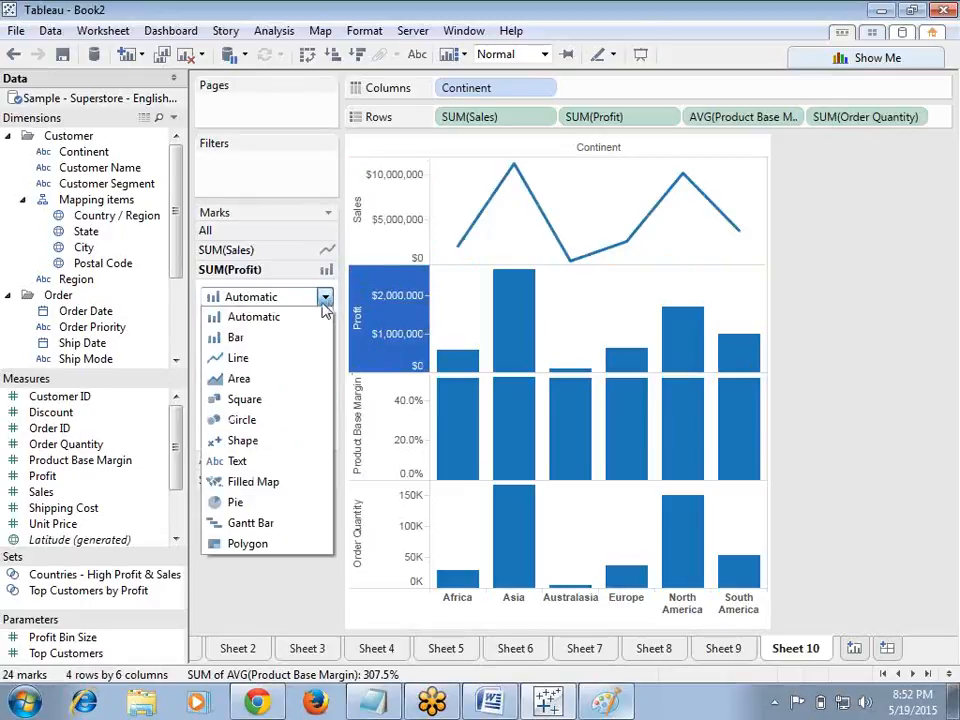
{"action": "left_click", "coordinate": [266, 399]}
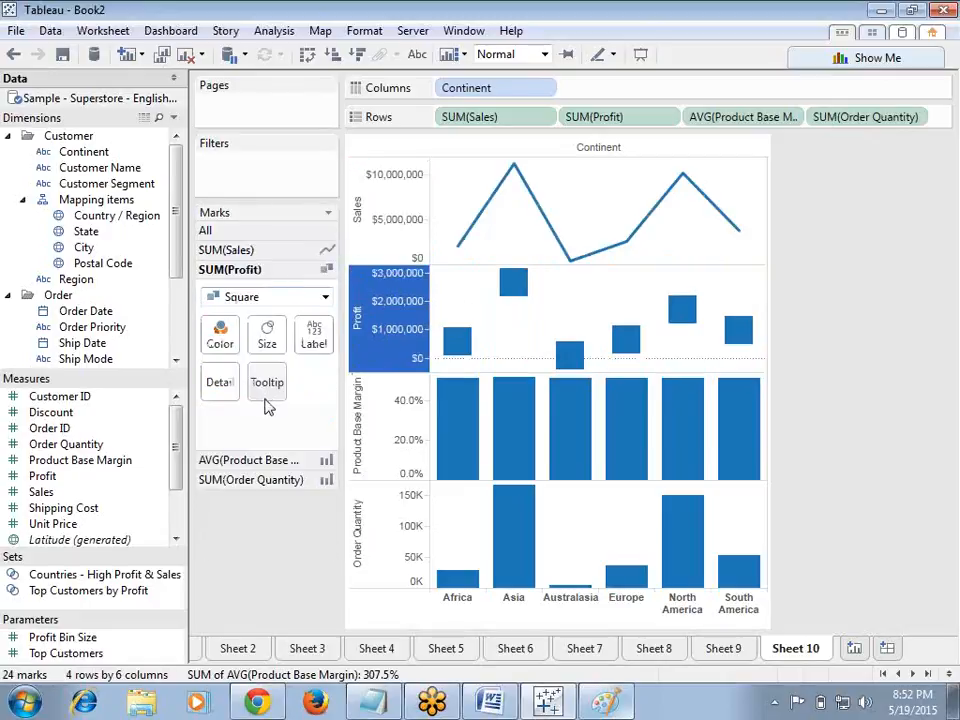
Step: Change the mark type of the average Product Base Margin measure to Shape, trying Pie and Area along the way
{"action": "left_click", "coordinate": [375, 446]}
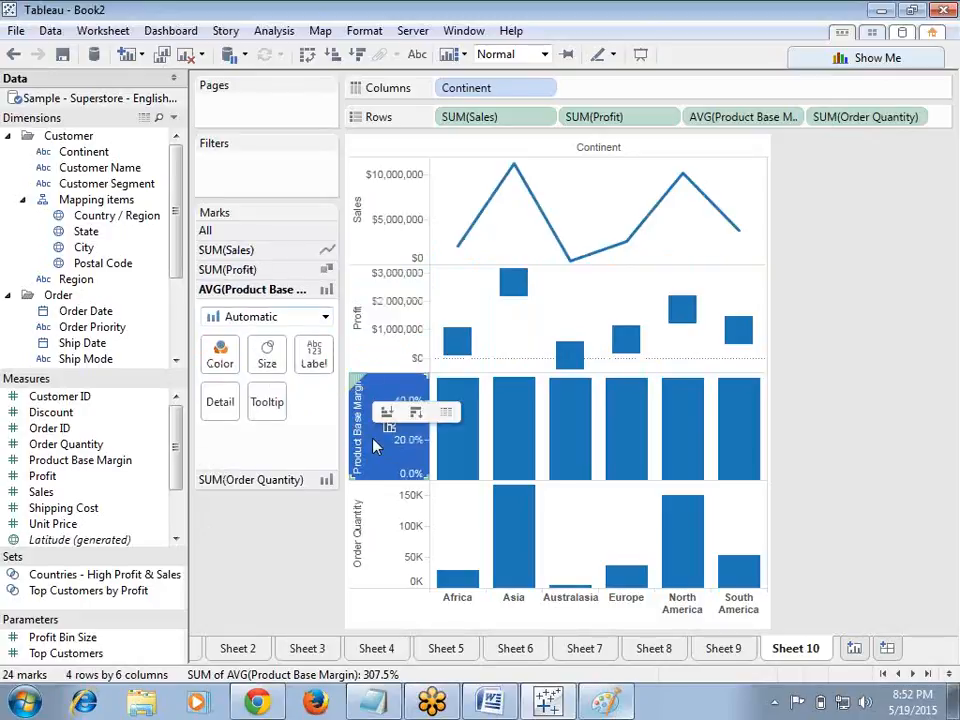
{"action": "left_click", "coordinate": [324, 316]}
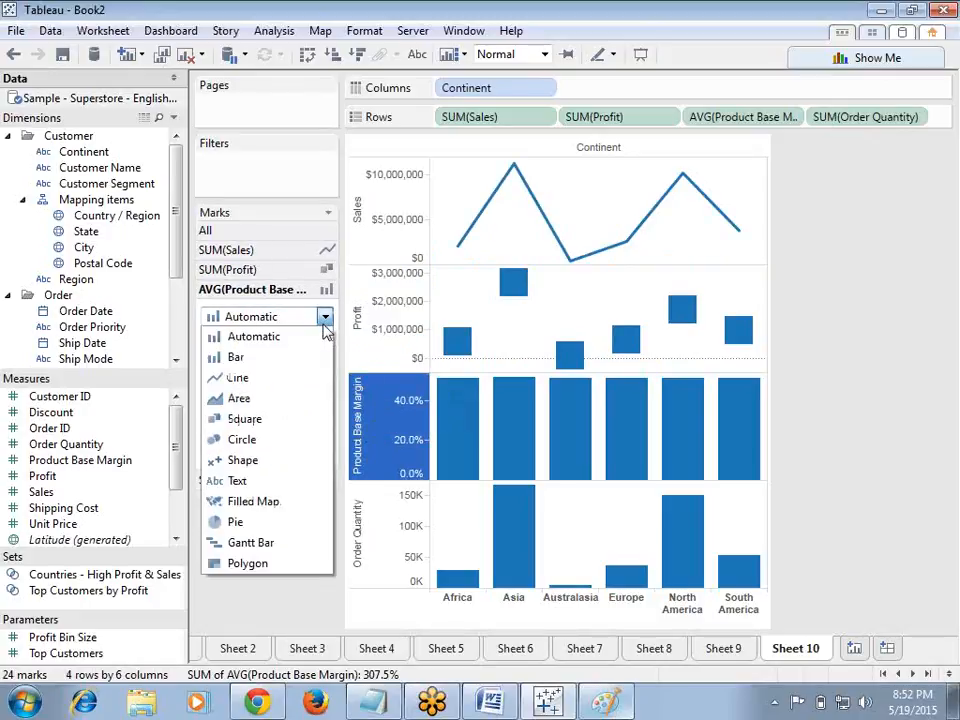
{"action": "left_click", "coordinate": [280, 527]}
{"action": "left_click", "coordinate": [324, 316]}
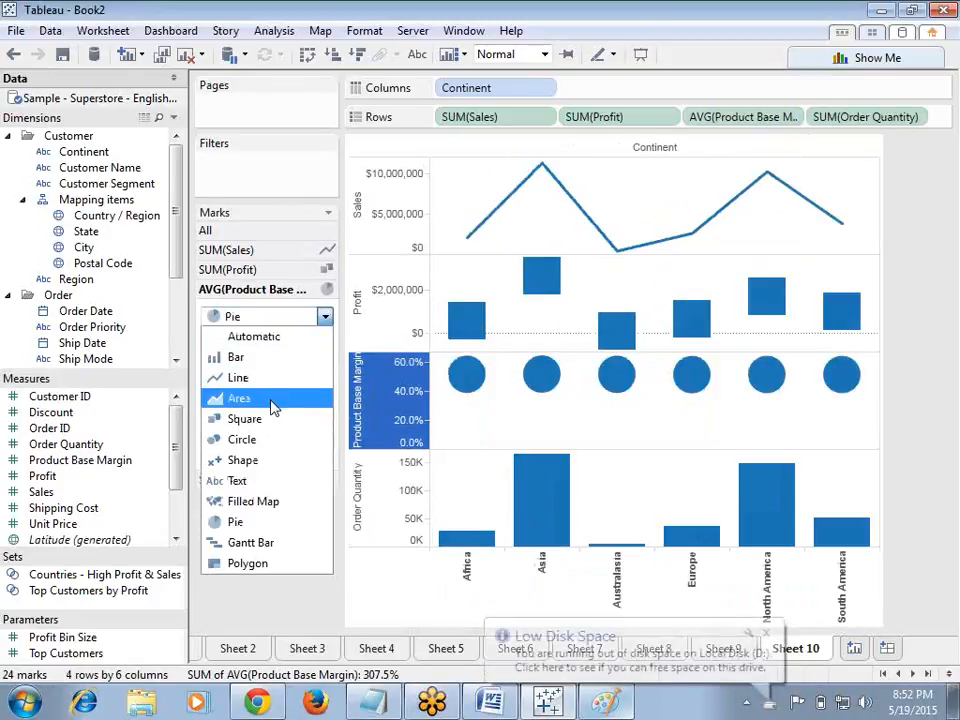
{"action": "left_click", "coordinate": [270, 400]}
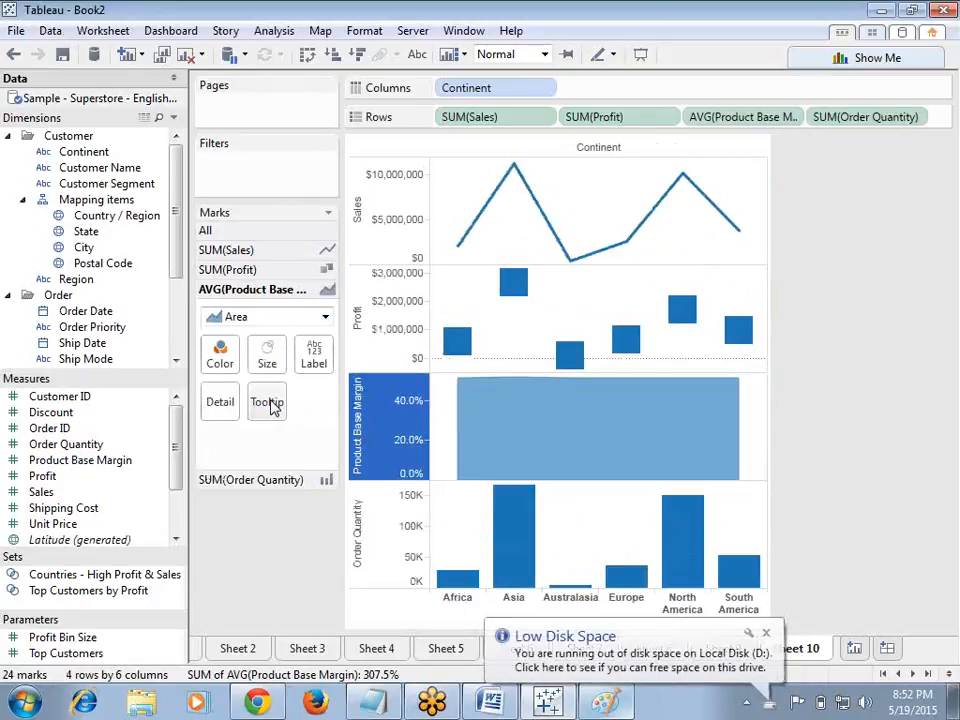
{"action": "left_click", "coordinate": [325, 316]}
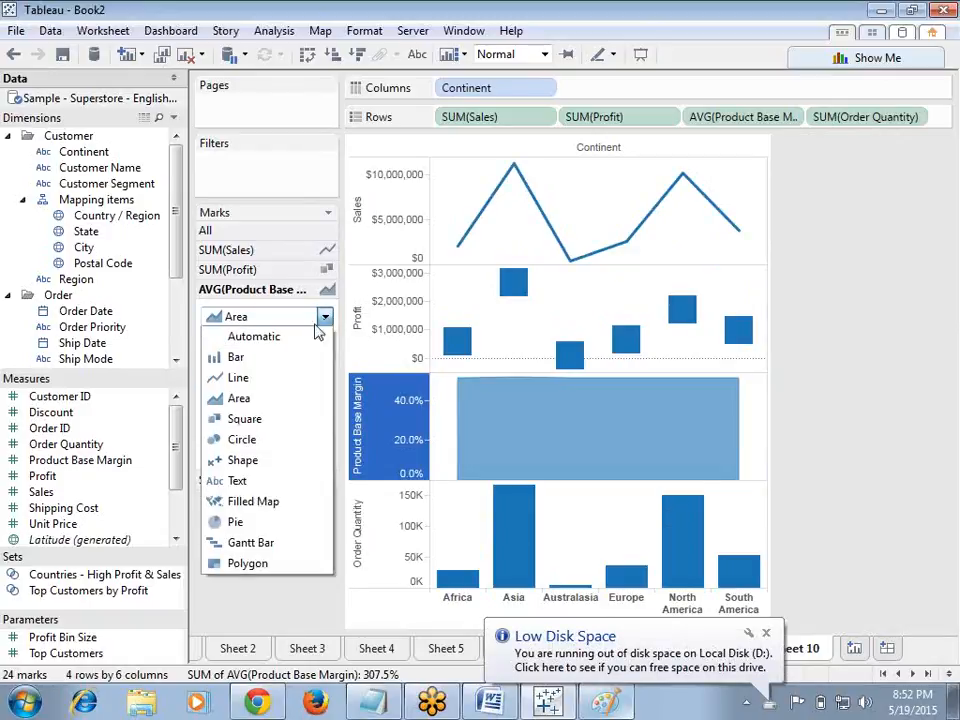
{"action": "left_click", "coordinate": [258, 460]}
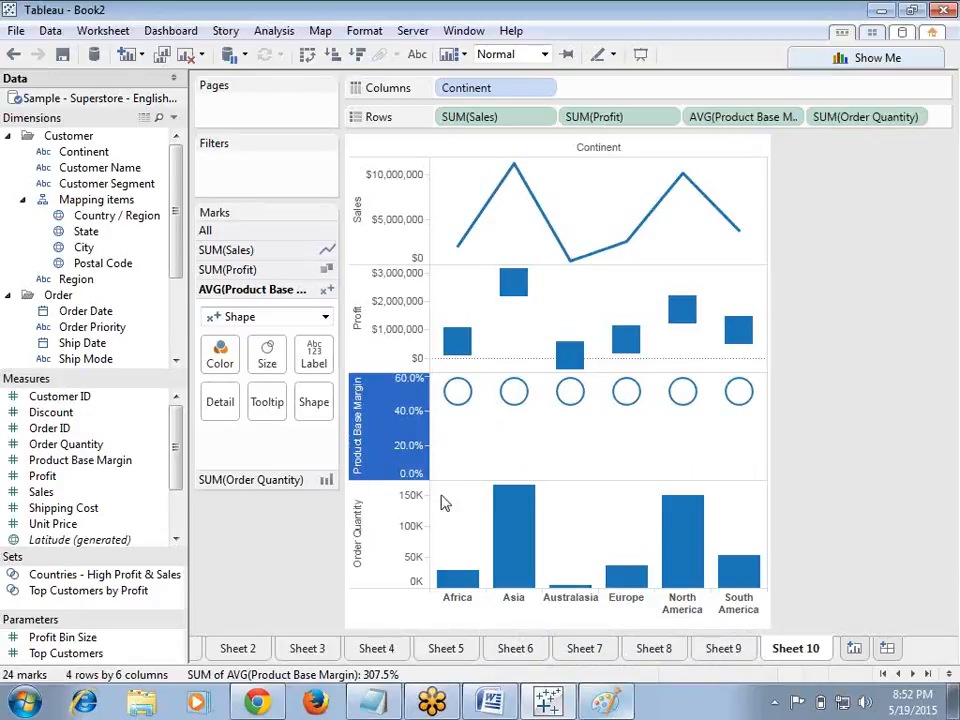
Step: Browse the Sheet 6 and Sheet 5 worksheets to review earlier charts
{"action": "left_click", "coordinate": [249, 617]}
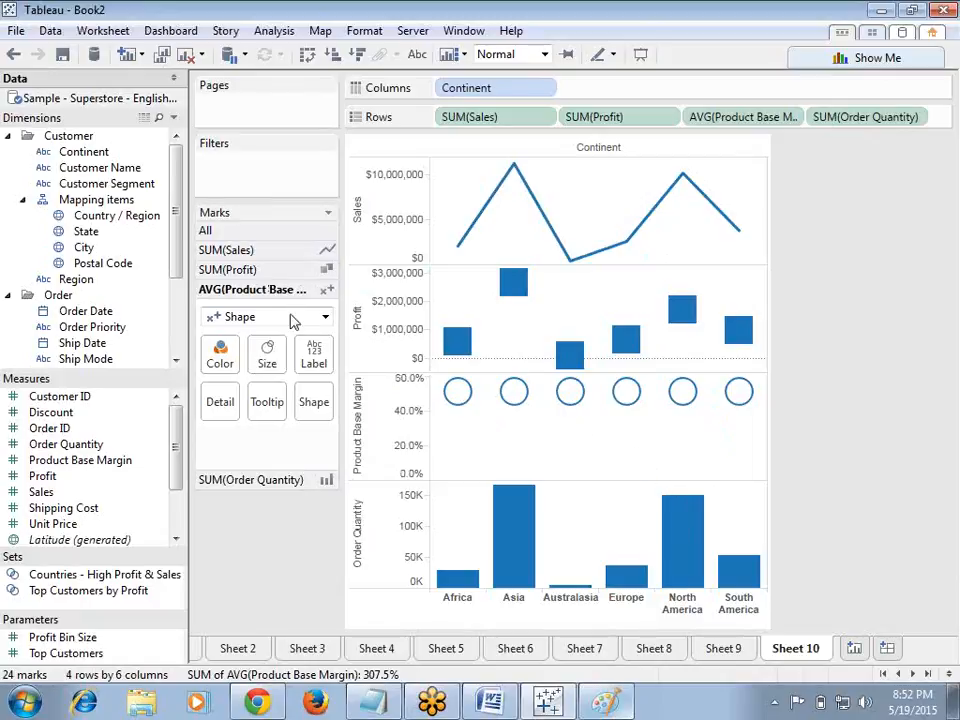
{"action": "left_click", "coordinate": [518, 652]}
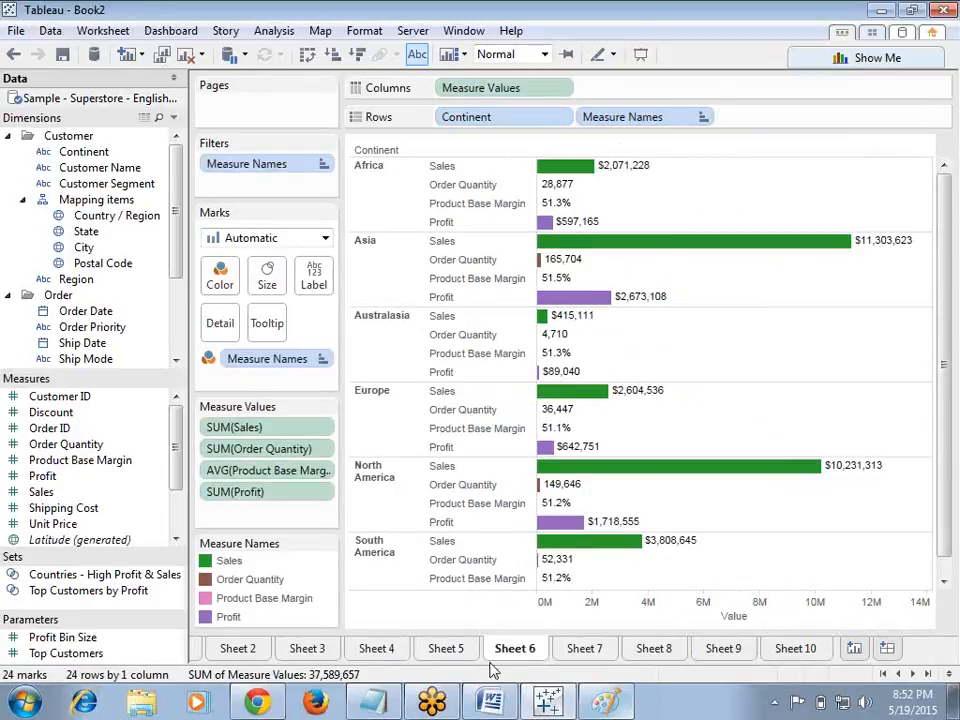
{"action": "left_click", "coordinate": [440, 650]}
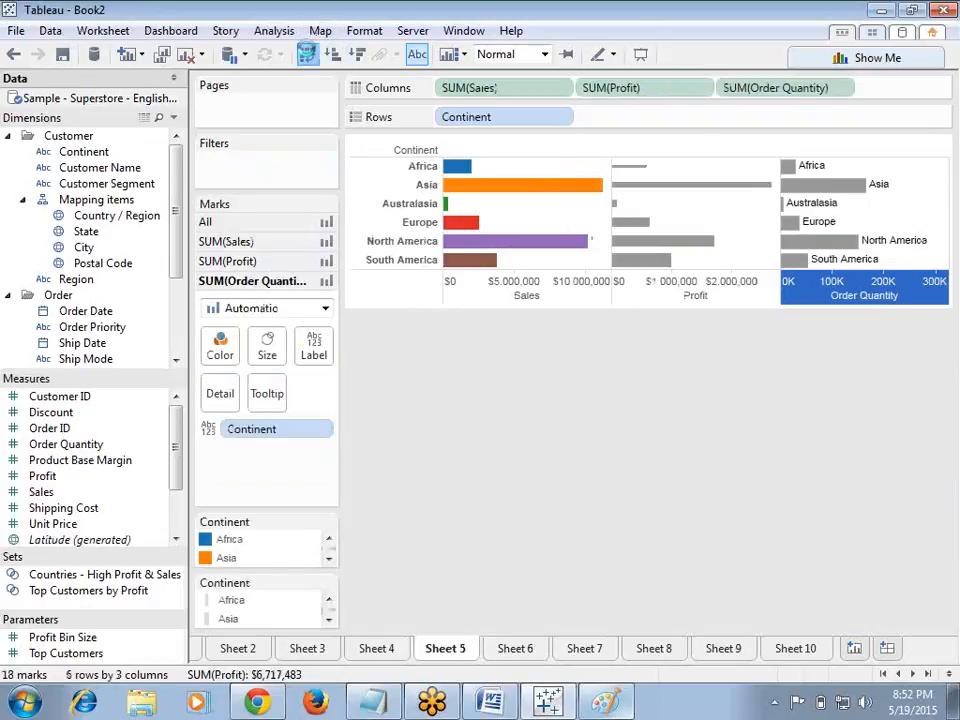
{"action": "left_click", "coordinate": [308, 54]}
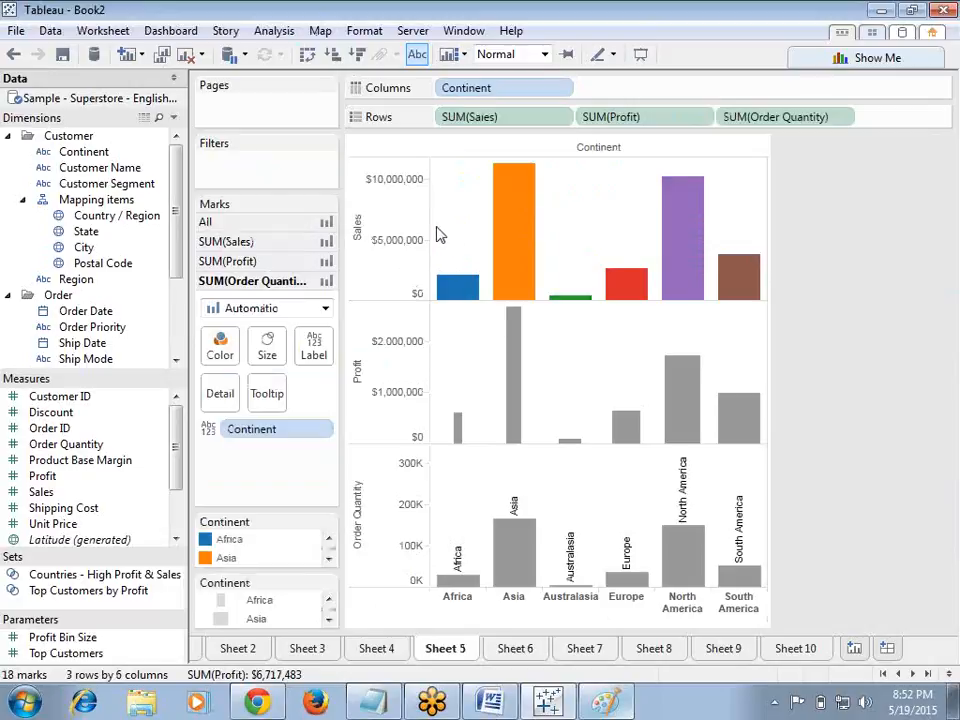
{"action": "mouse_move", "coordinate": [500, 268]}
{"action": "left_click", "coordinate": [308, 54]}
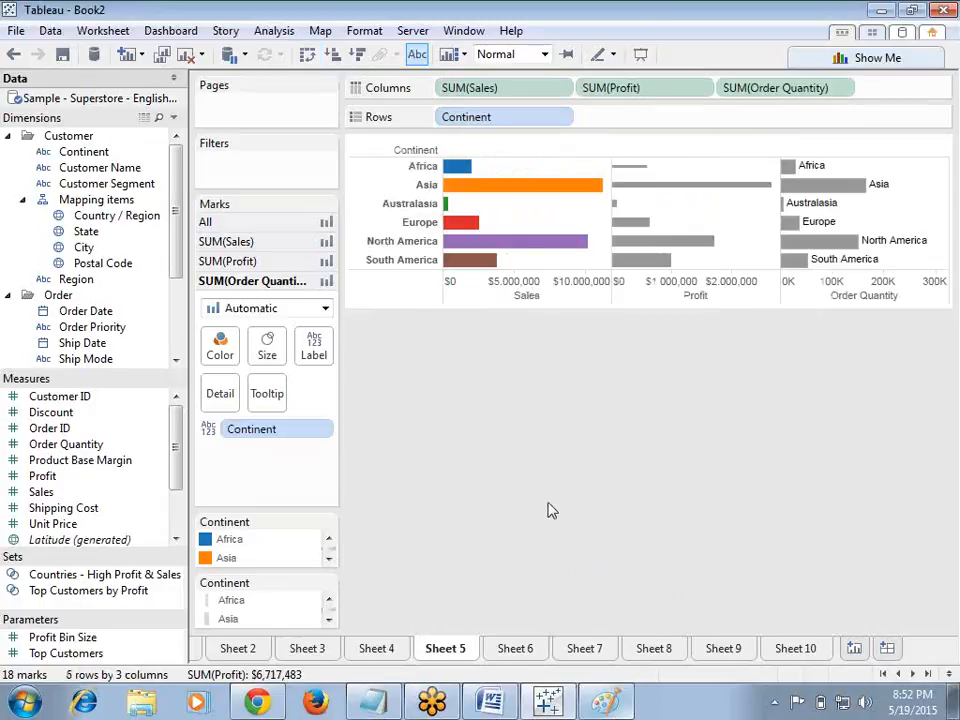
Step: Browse through Sheets 6 to 10 to review the earlier charts
{"action": "left_click", "coordinate": [528, 651]}
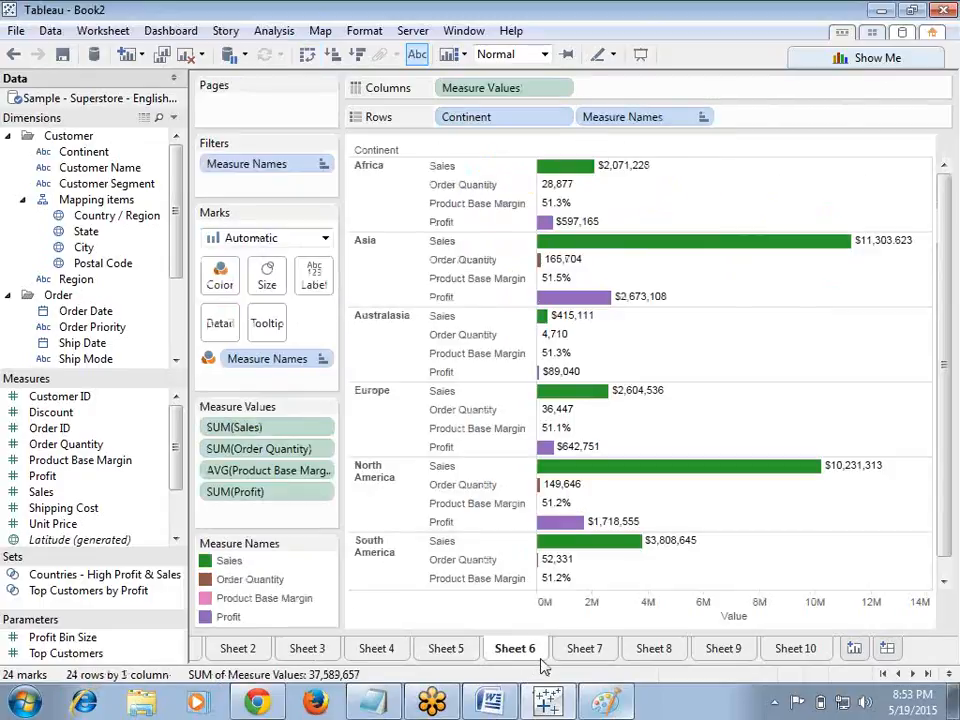
{"action": "left_click", "coordinate": [593, 655]}
{"action": "left_click", "coordinate": [660, 654]}
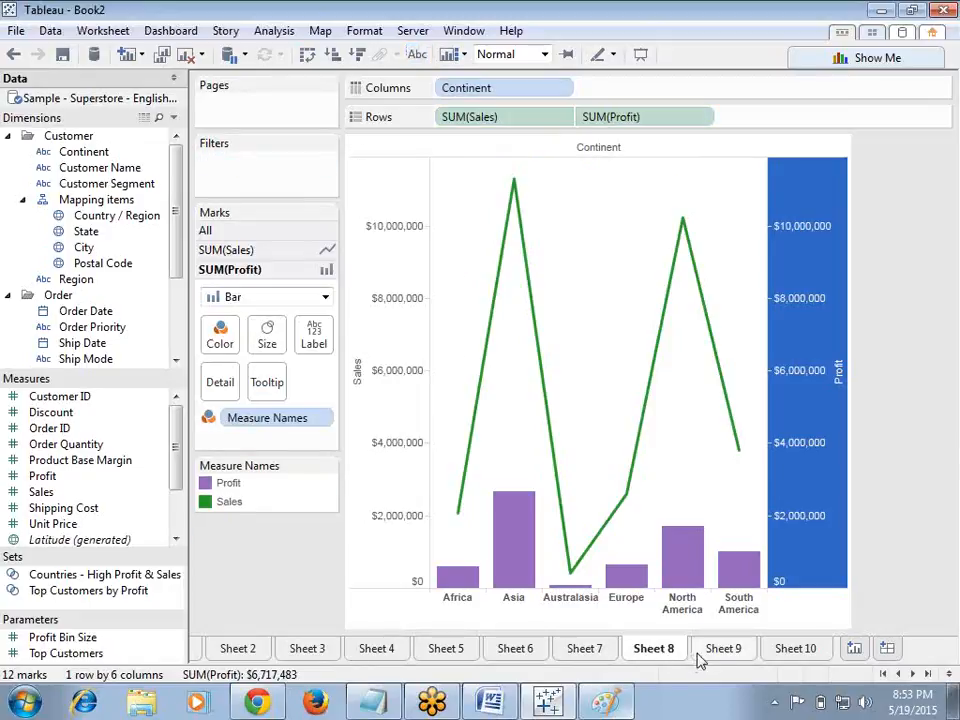
{"action": "left_click", "coordinate": [714, 652]}
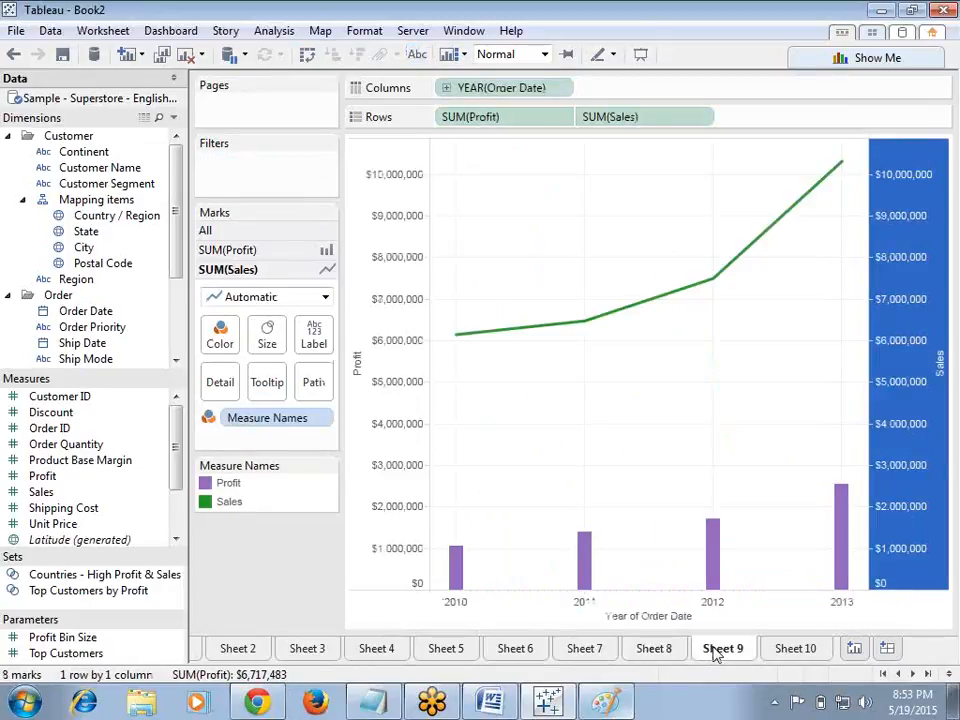
{"action": "left_click", "coordinate": [788, 652]}
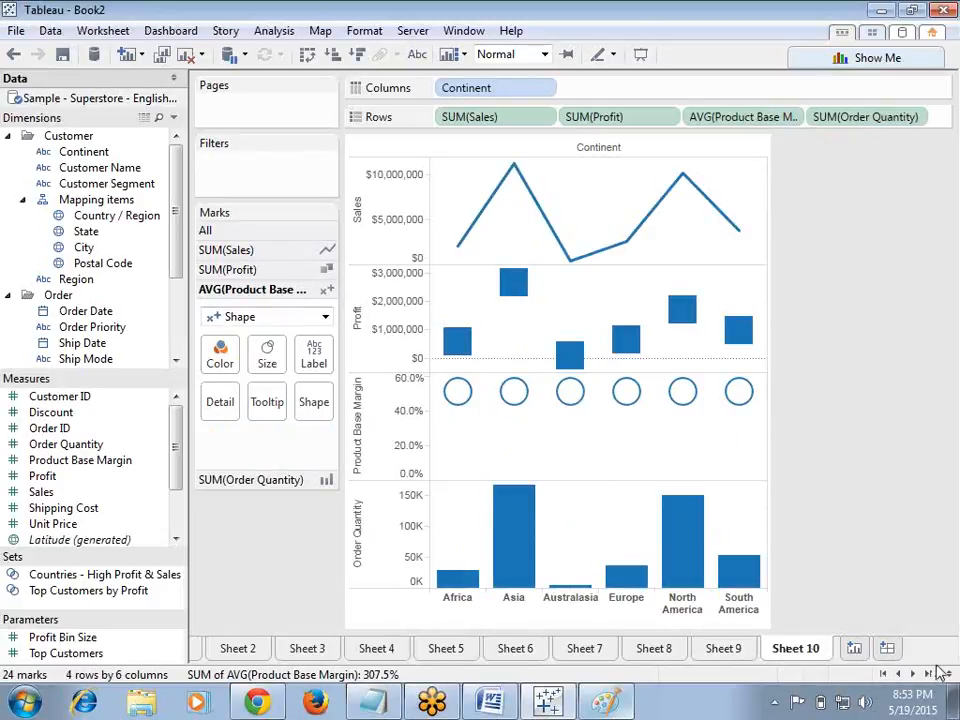
Step: Switch to the Notepad notes and add a dashed underline beneath the 19-05-2015 date heading
{"action": "left_click", "coordinate": [374, 702]}
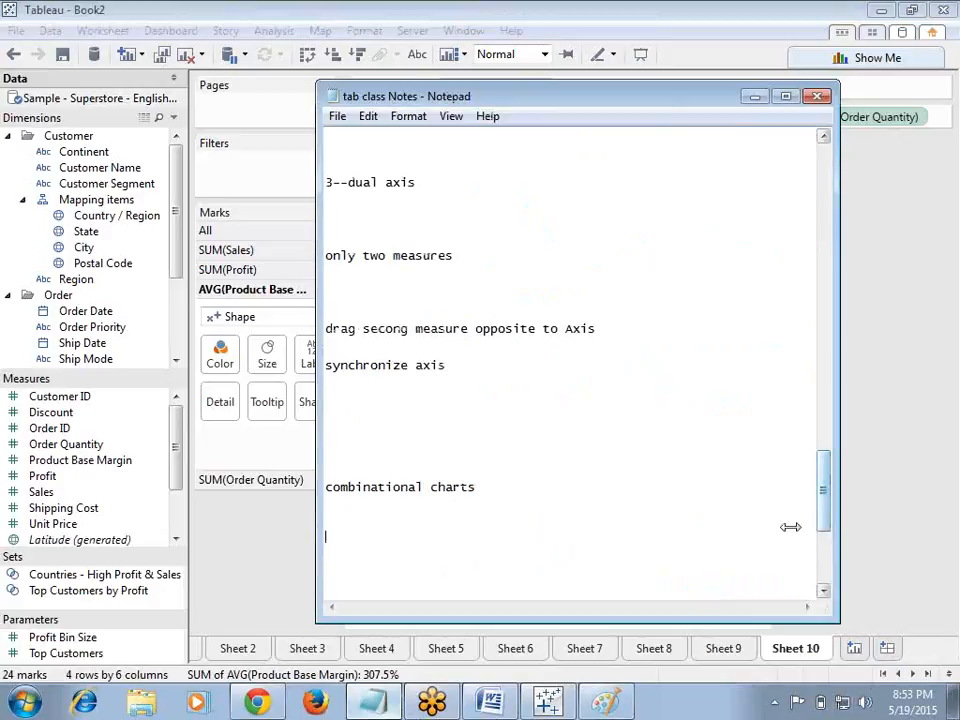
{"action": "left_click_drag", "start_coordinate": [825, 521], "coordinate": [791, 379]}
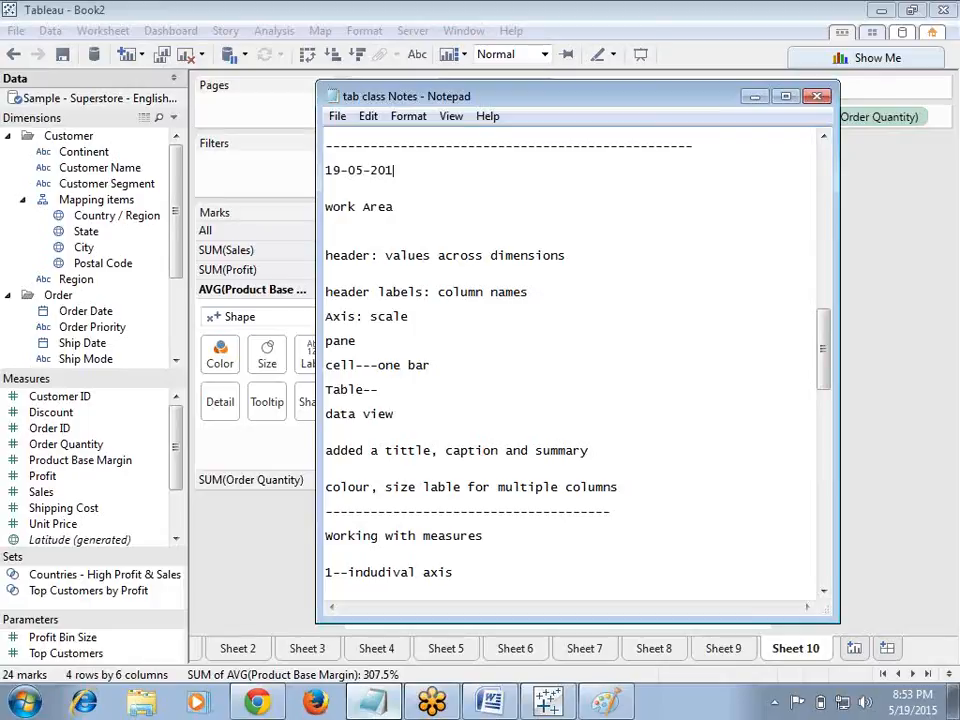
{"action": "key", "text": "Return"}
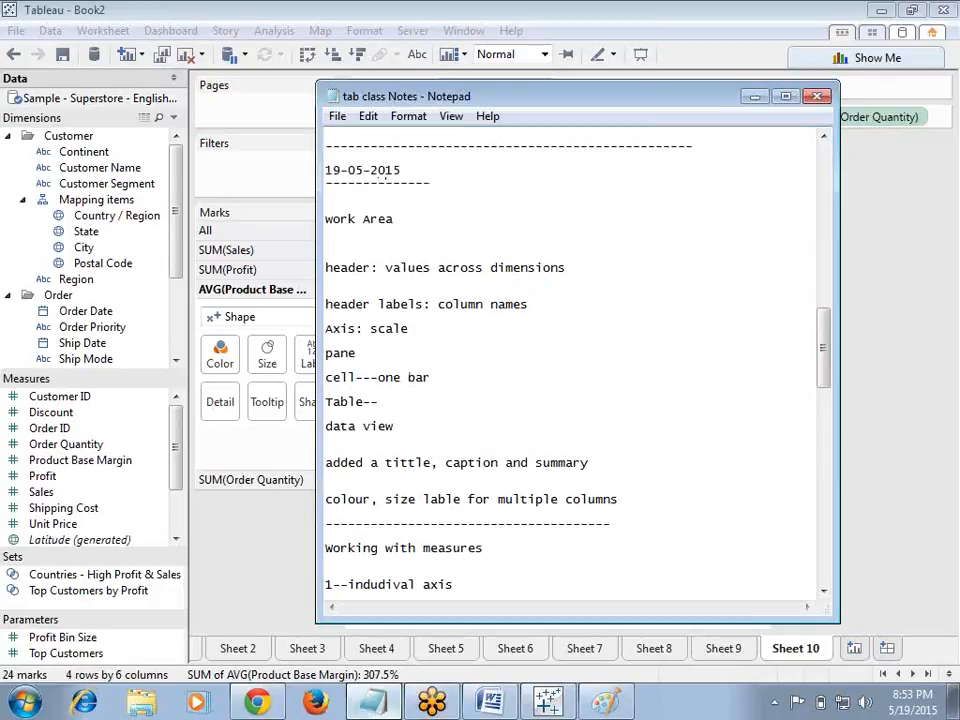
Step: Underline the 18-05-2015 date heading with dashes and save the notes file
{"action": "left_click_drag", "start_coordinate": [824, 369], "coordinate": [820, 190]}
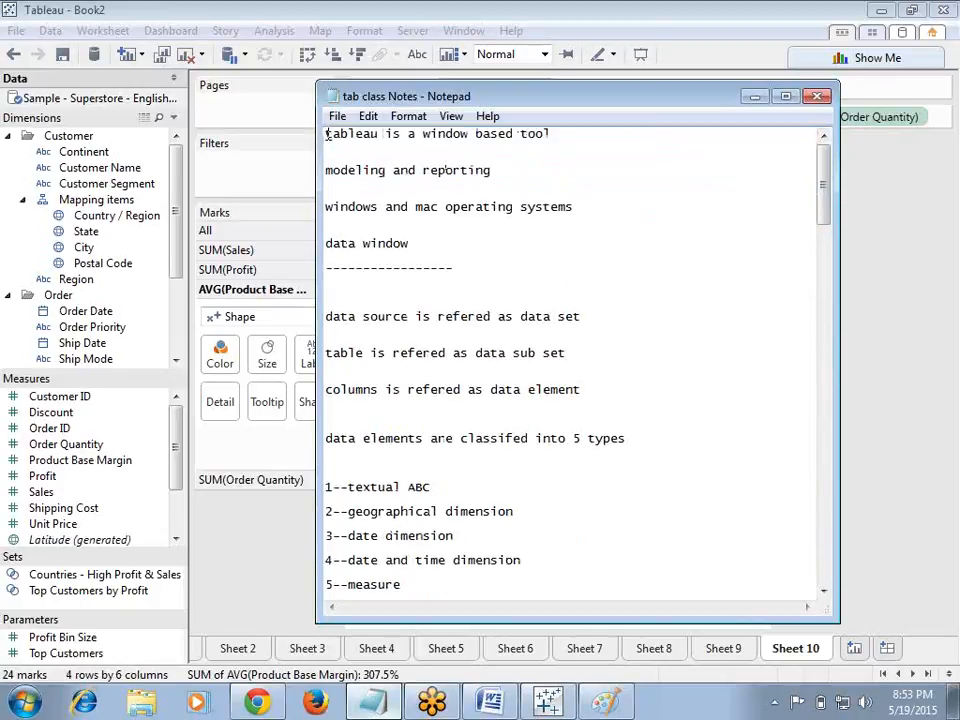
{"action": "scroll", "coordinate": [328, 135], "scroll_direction": "up", "scroll_amount": 1}
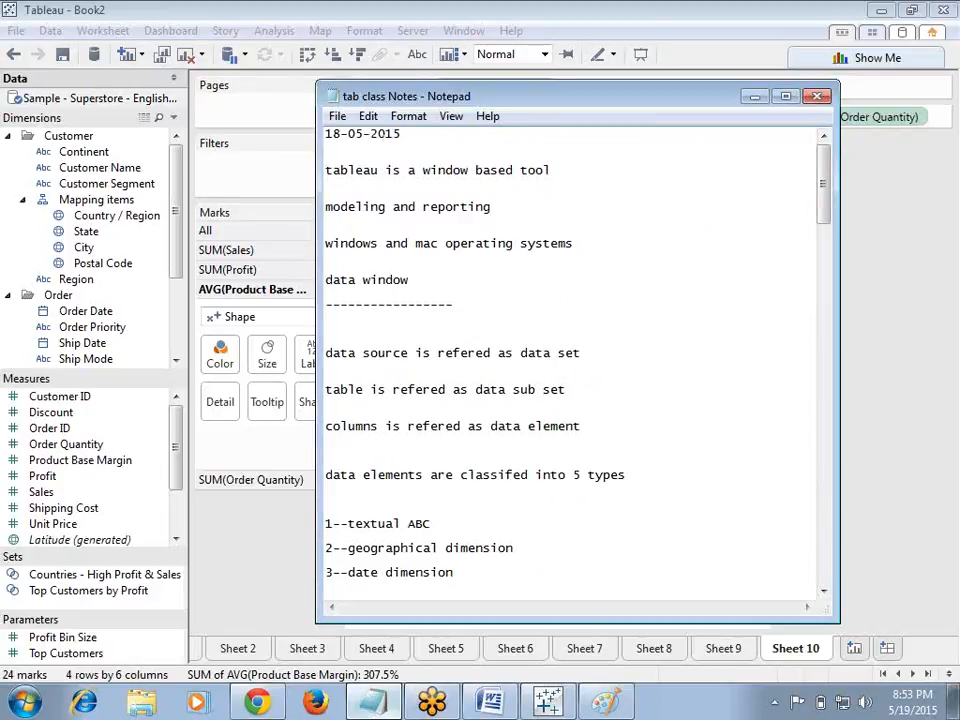
{"action": "key", "text": "Return"}
{"action": "type", "text": "----------------------"}
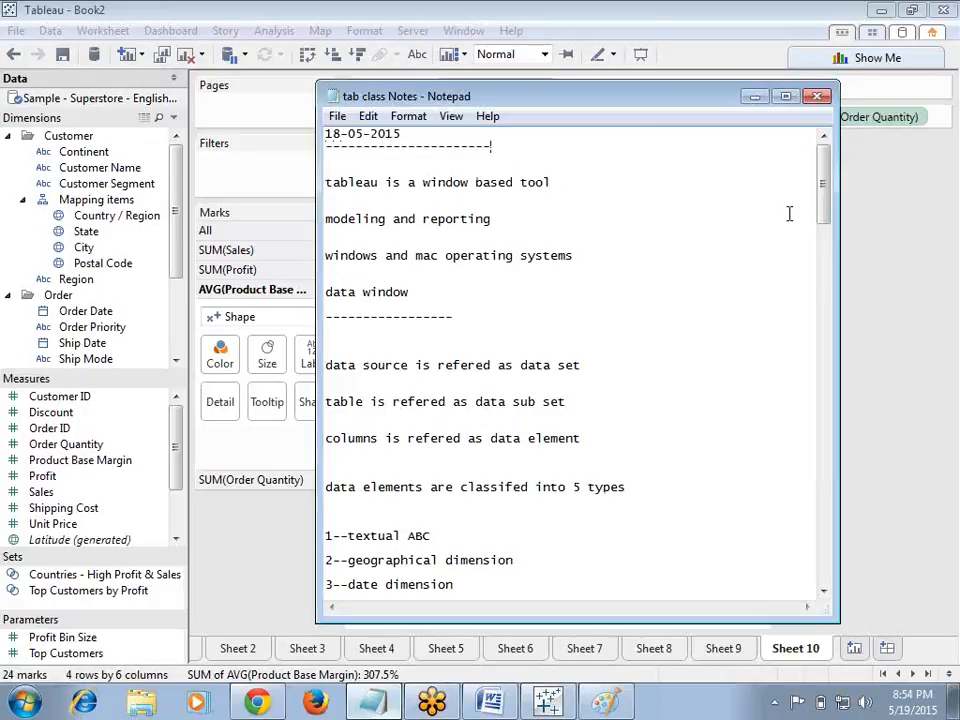
{"action": "left_click", "coordinate": [338, 116]}
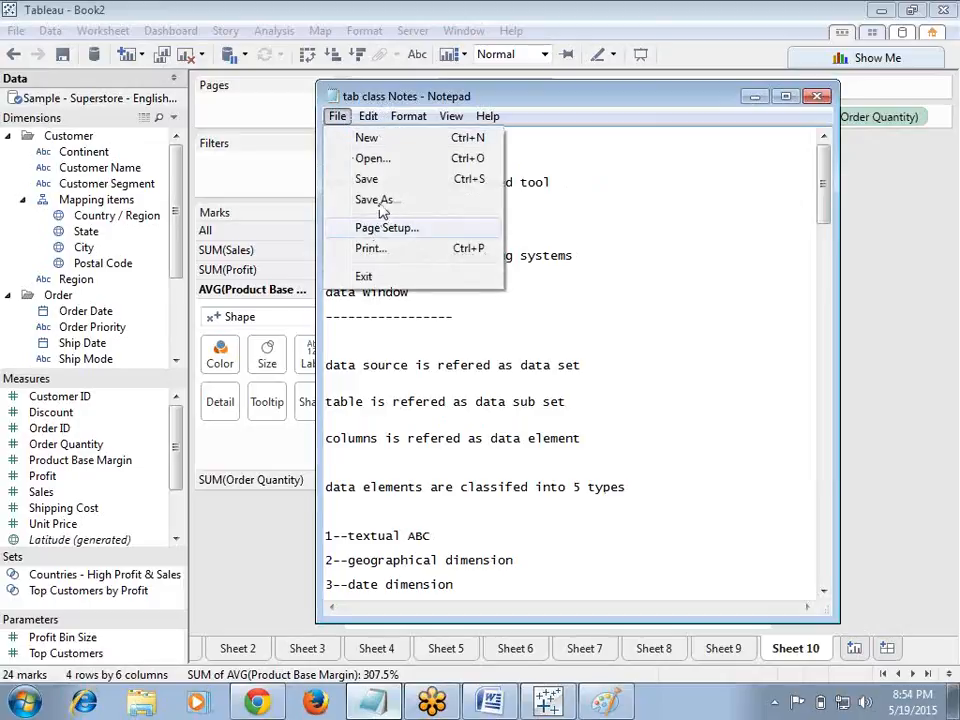
{"action": "left_click", "coordinate": [377, 184]}
Step: Add a dashed line below the 'combinational charts' heading and minimize the Notepad window
{"action": "left_click_drag", "start_coordinate": [824, 204], "coordinate": [825, 527]}
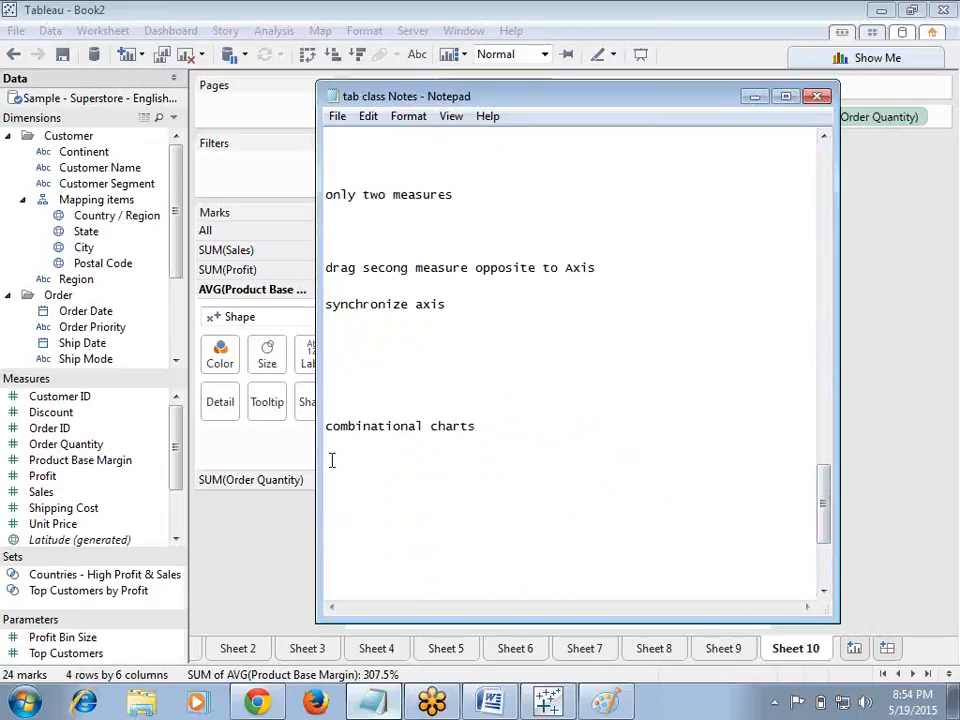
{"action": "type", "text": "------------------------------------------"}
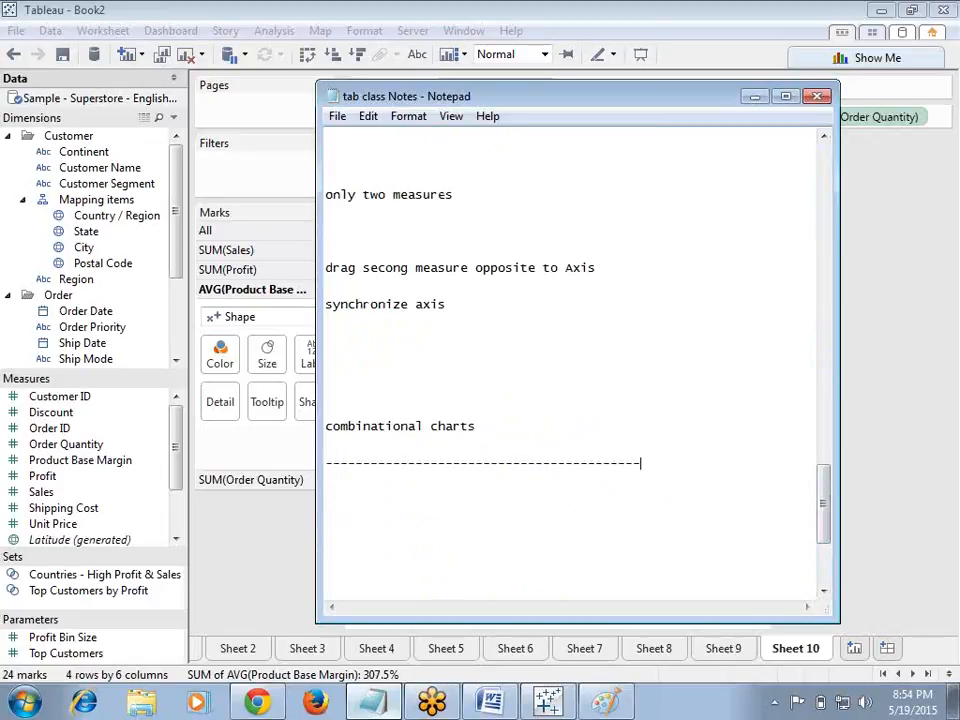
{"action": "left_click", "coordinate": [754, 97]}
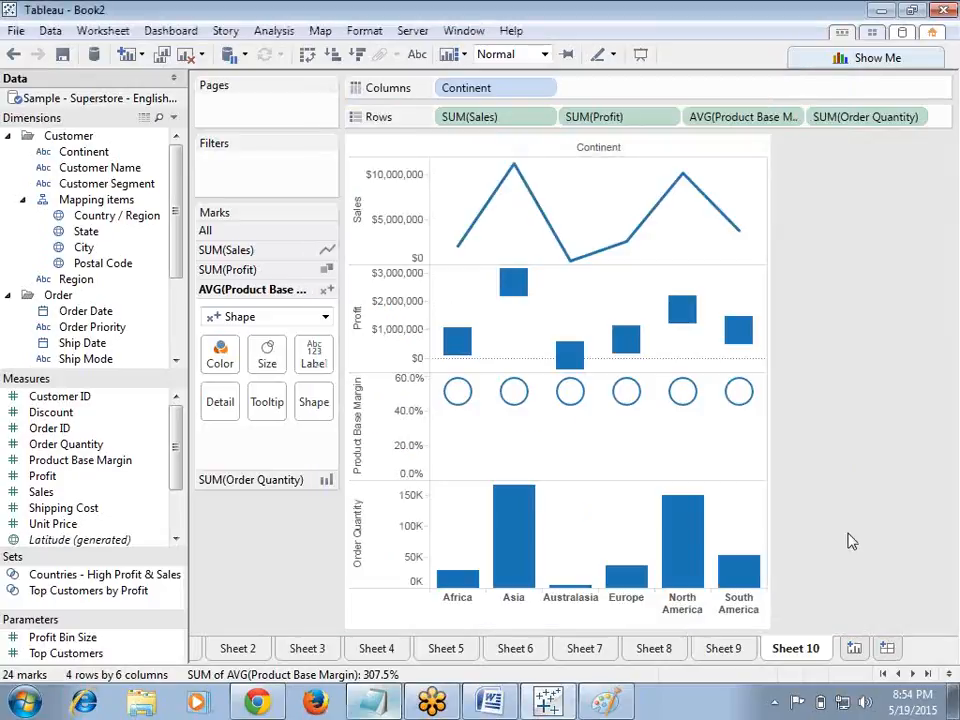
{"action": "left_click", "coordinate": [935, 626]}
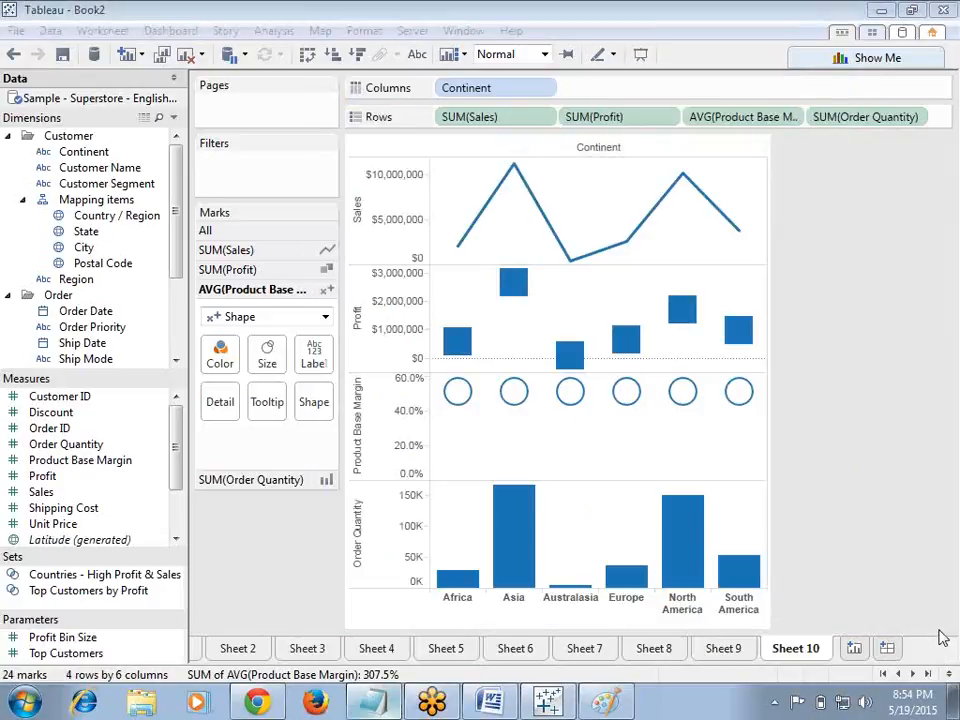